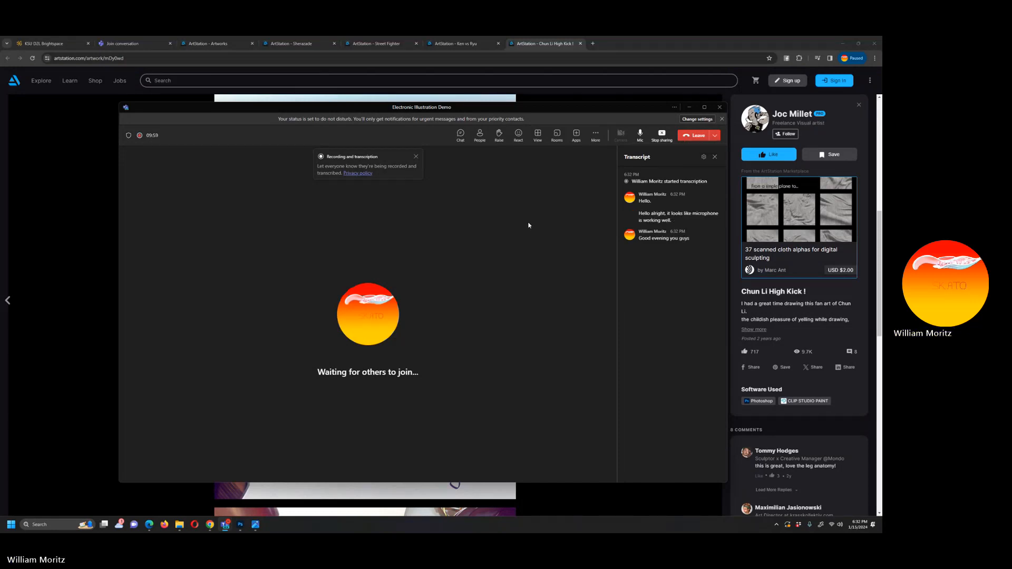
# Step: Minimize the meeting window, examine the Chun Li High Kick! artwork and its close-ups, and bring up the Sherazade artwork
pyautogui.click(688, 109)
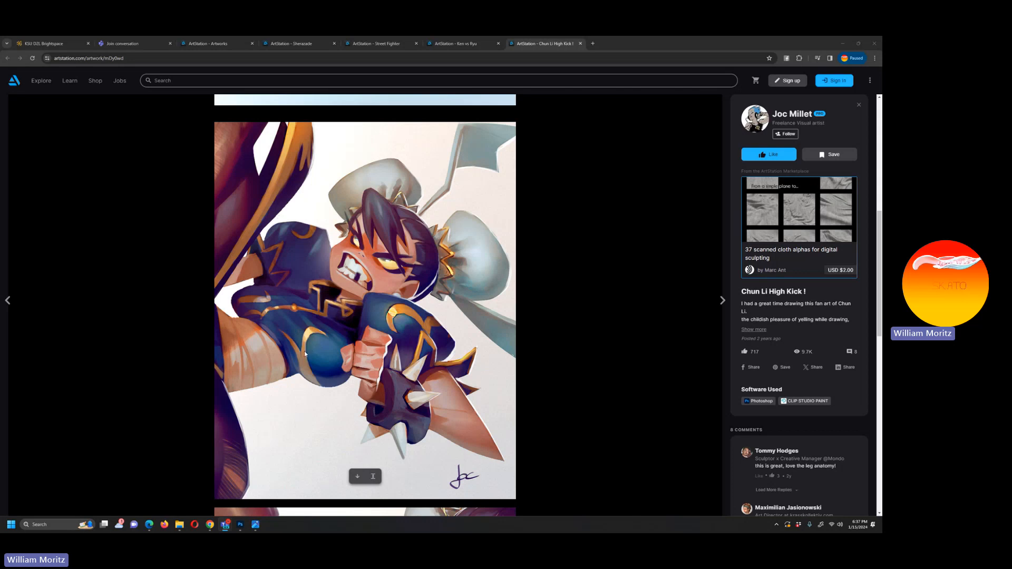
pyautogui.scroll(-5, 309, 349)
pyautogui.scroll(-2, 208, 331)
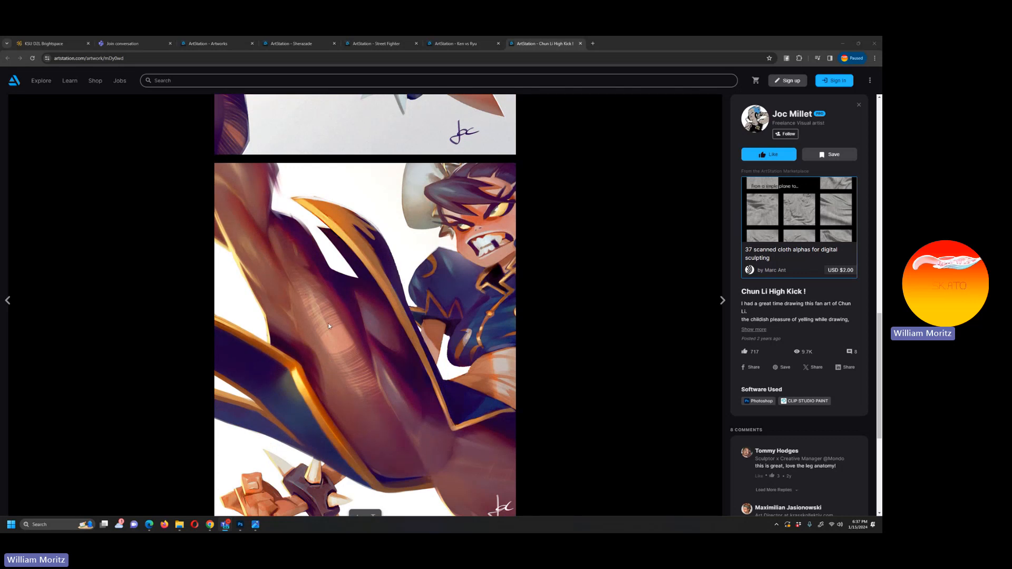
pyautogui.scroll(3, 252, 281)
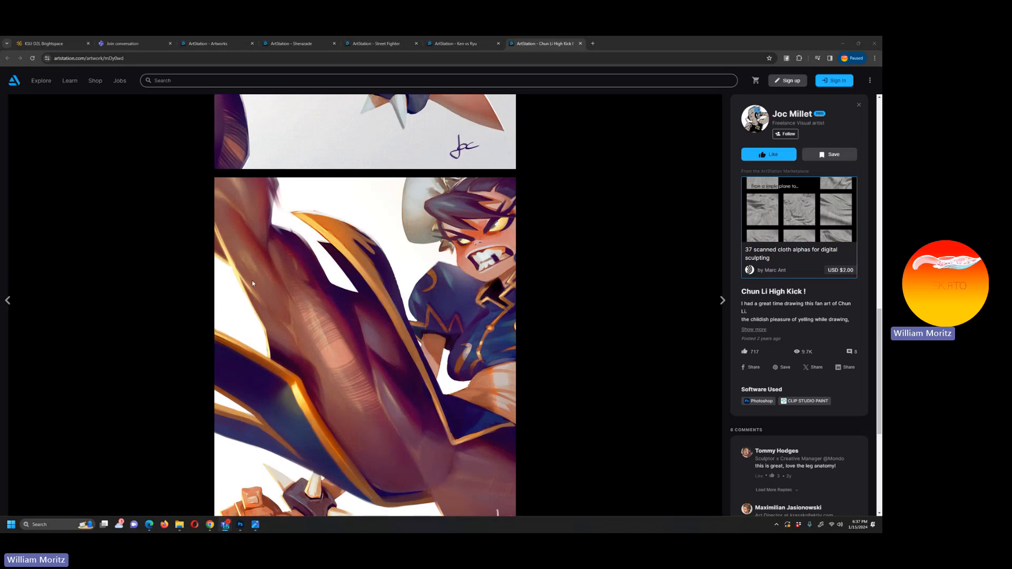
pyautogui.scroll(-7, 250, 280)
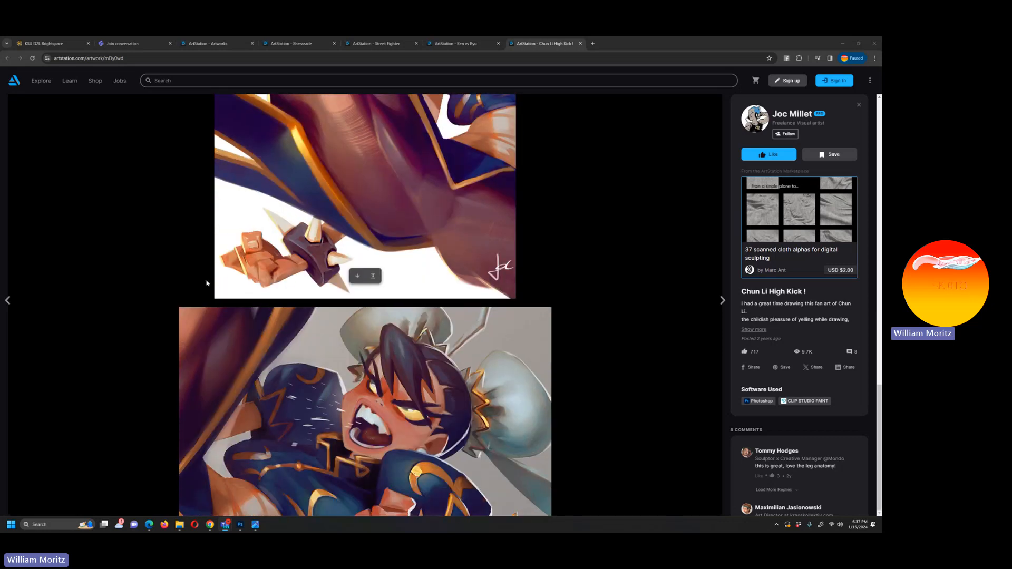
pyautogui.scroll(10, 213, 277)
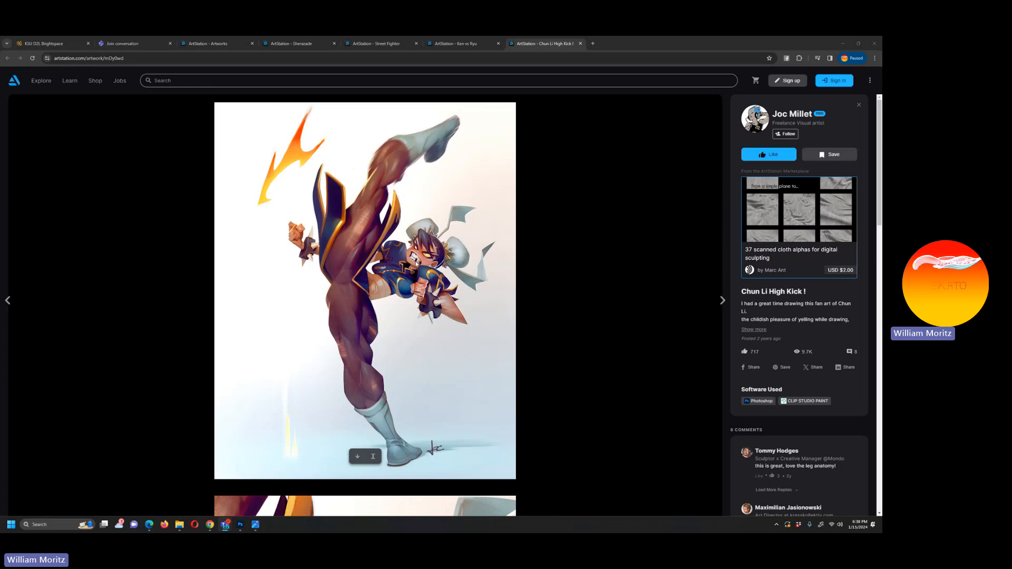
pyautogui.scroll(-6, 185, 282)
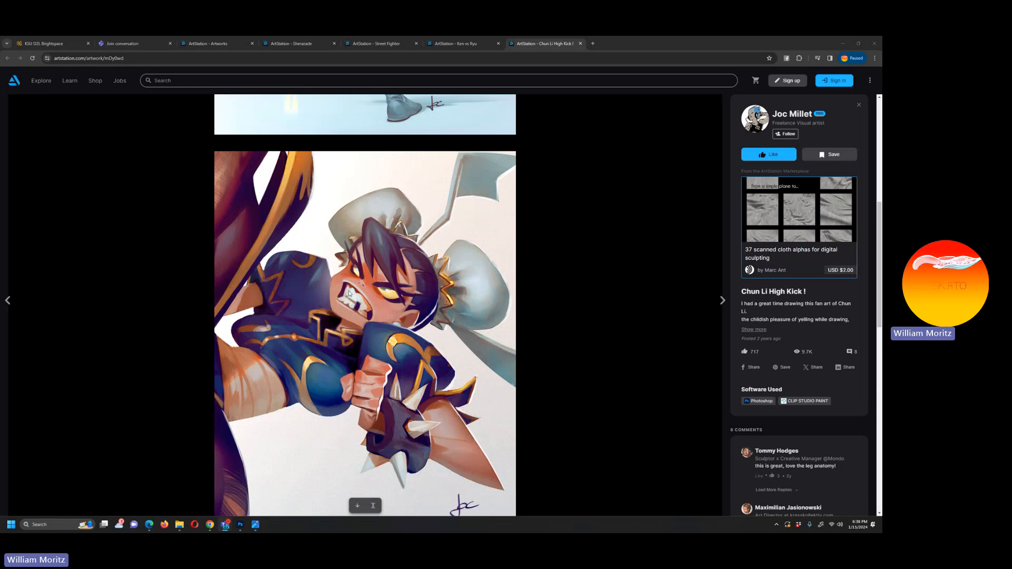
pyautogui.scroll(-5, 242, 285)
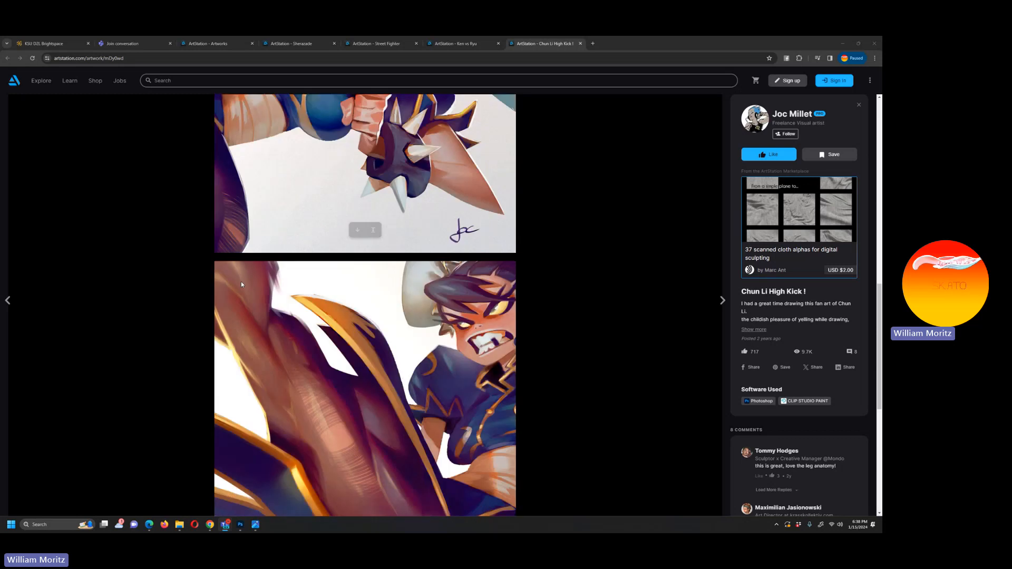
pyautogui.scroll(-3, 242, 285)
pyautogui.scroll(-5, 219, 285)
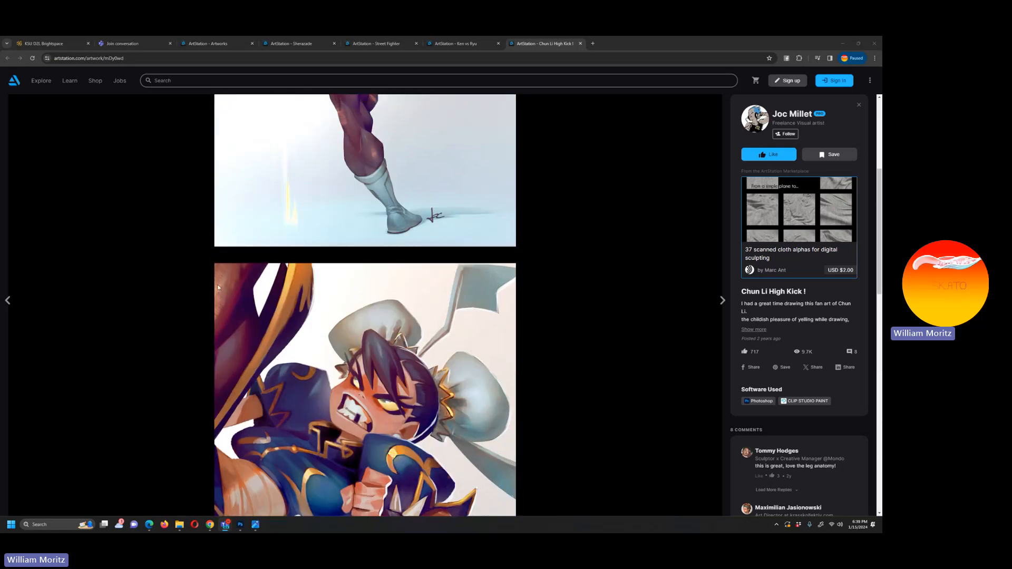
pyautogui.scroll(4, 218, 287)
pyautogui.scroll(-6, 200, 266)
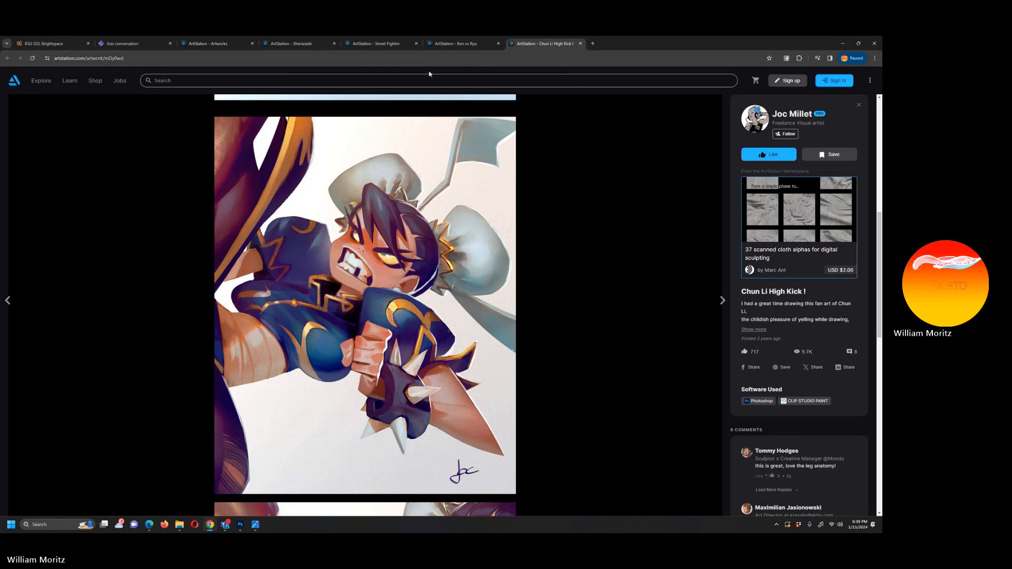
pyautogui.click(288, 46)
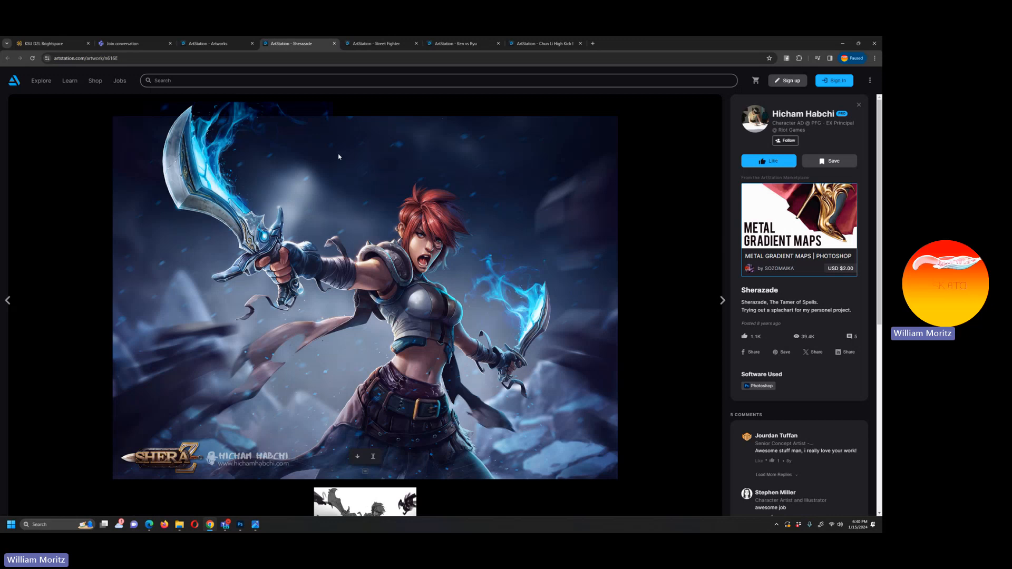
# Step: Switch to the photo viewer and advance from the plane crash sketch through the blocking images to the painted-islands version
pyautogui.click(256, 525)
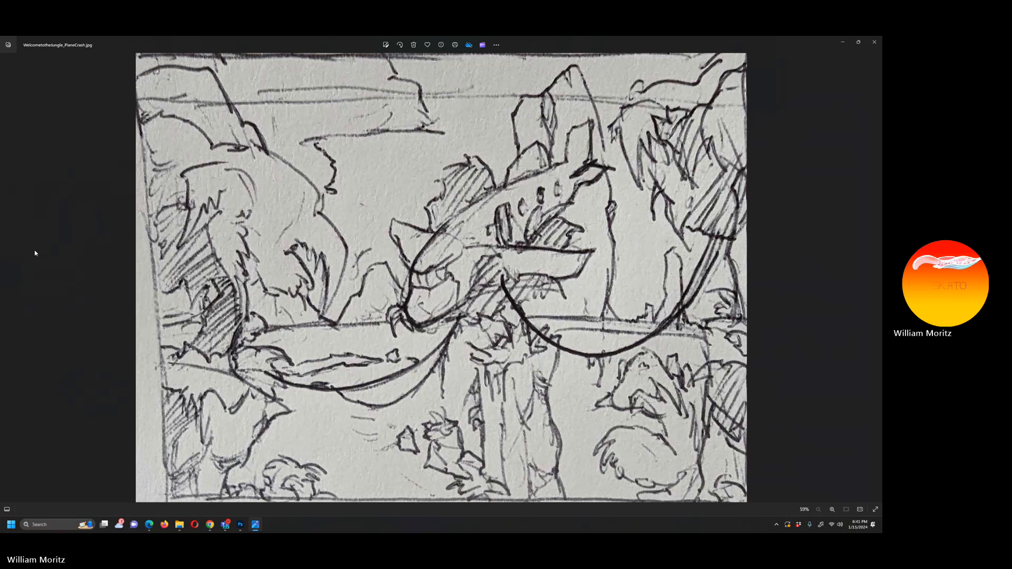
pyautogui.press('Right')
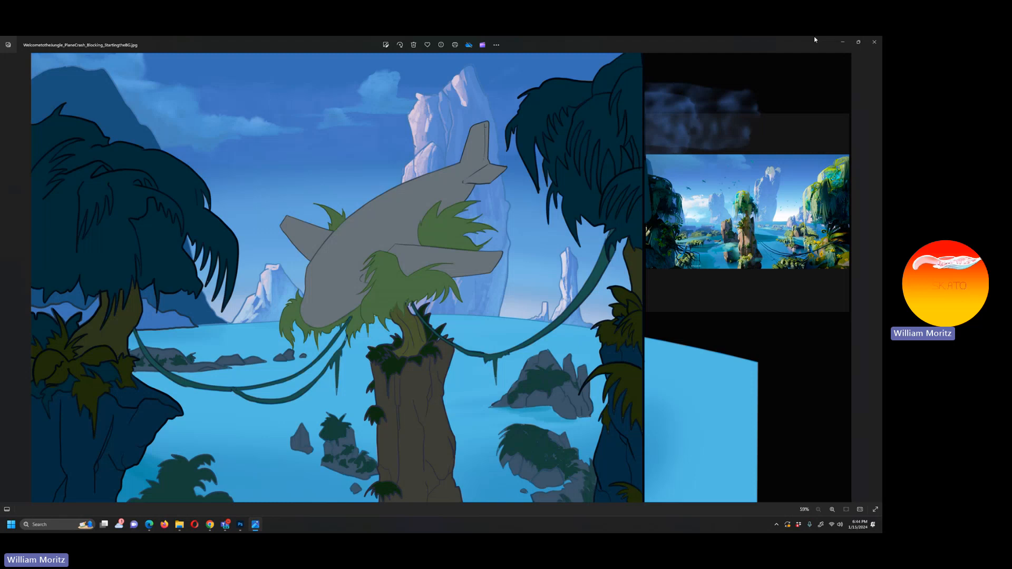
pyautogui.press('Right')
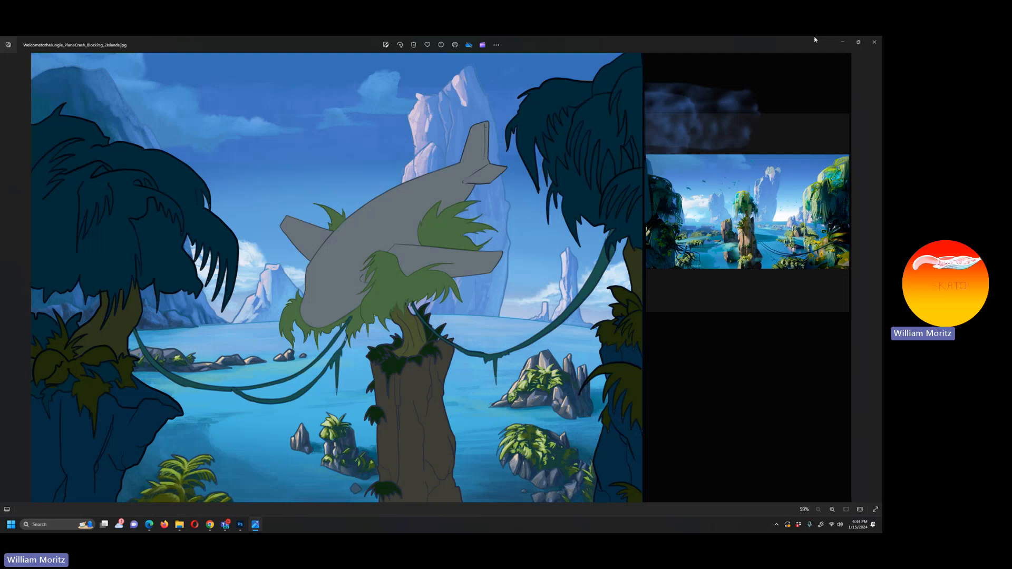
# Step: Flip repeatedly between the StartingtheBG blocking image and the painted-islands version to compare the background progress
pyautogui.press('Right')
pyautogui.press('Left')
pyautogui.press('Right')
pyautogui.press('Left')
pyautogui.press('Right')
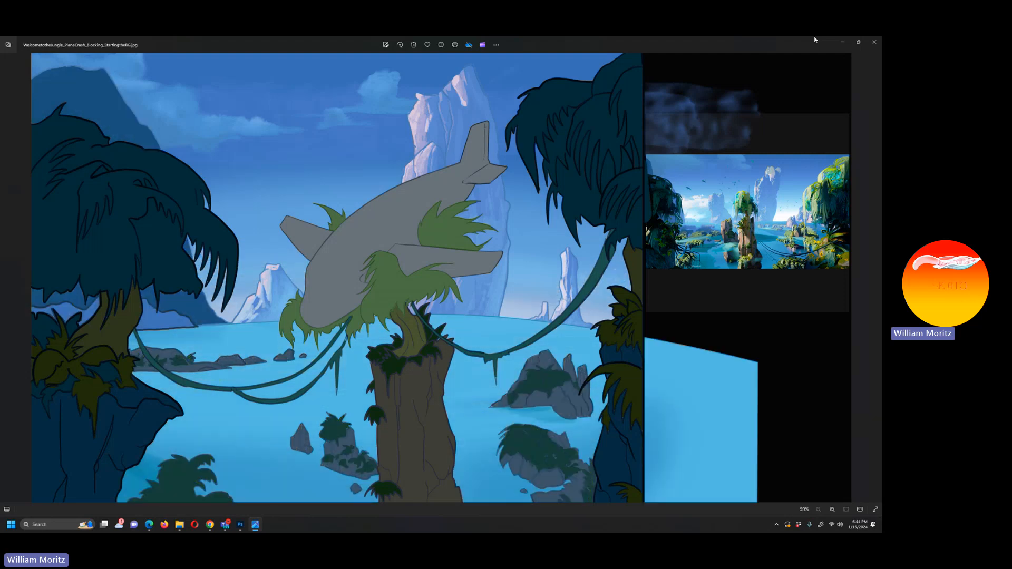
pyautogui.press('Left')
pyautogui.press('Right')
pyautogui.press('Left')
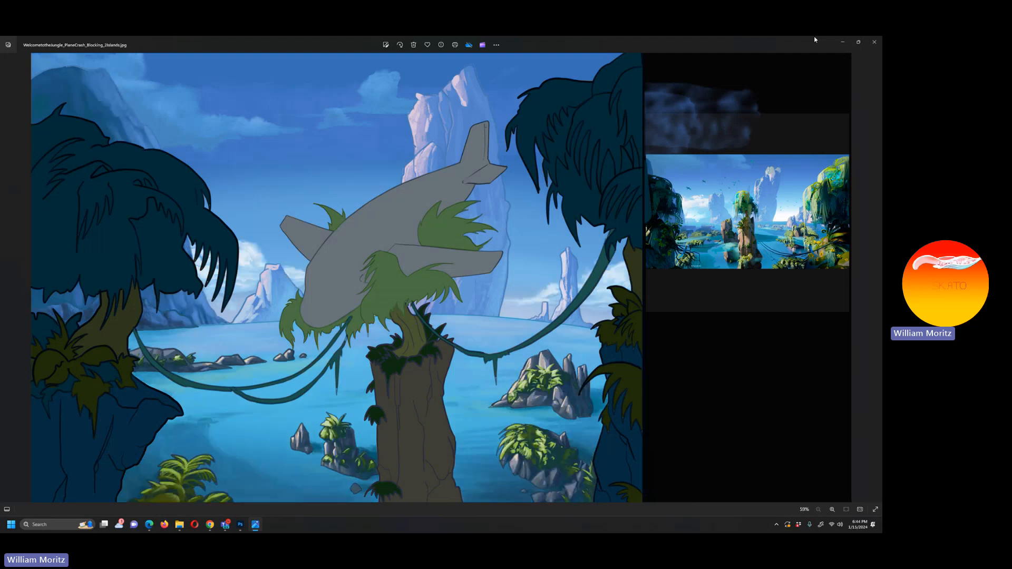
pyautogui.press('Right')
pyautogui.press('Left')
pyautogui.press('Right')
pyautogui.press('Left')
pyautogui.press('Right')
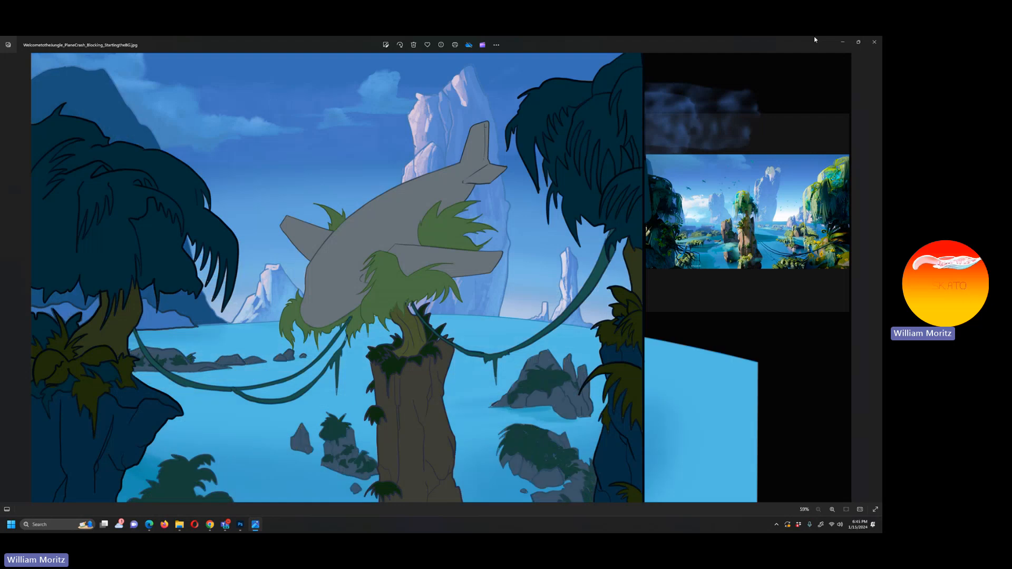
pyautogui.press('Left')
pyautogui.press('Right')
pyautogui.press('Left')
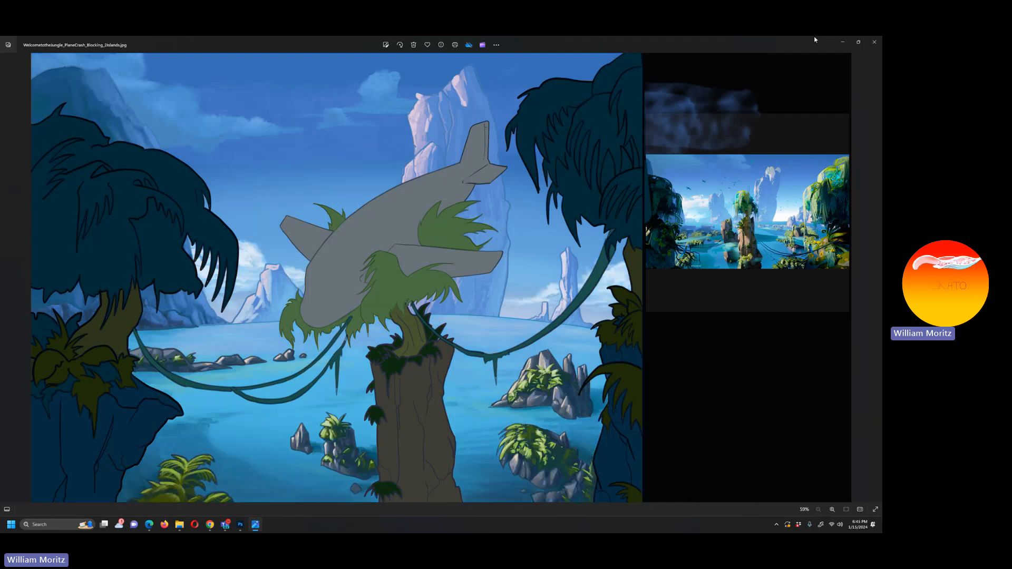
pyautogui.press('Right')
pyautogui.press('Left')
pyautogui.press('Right')
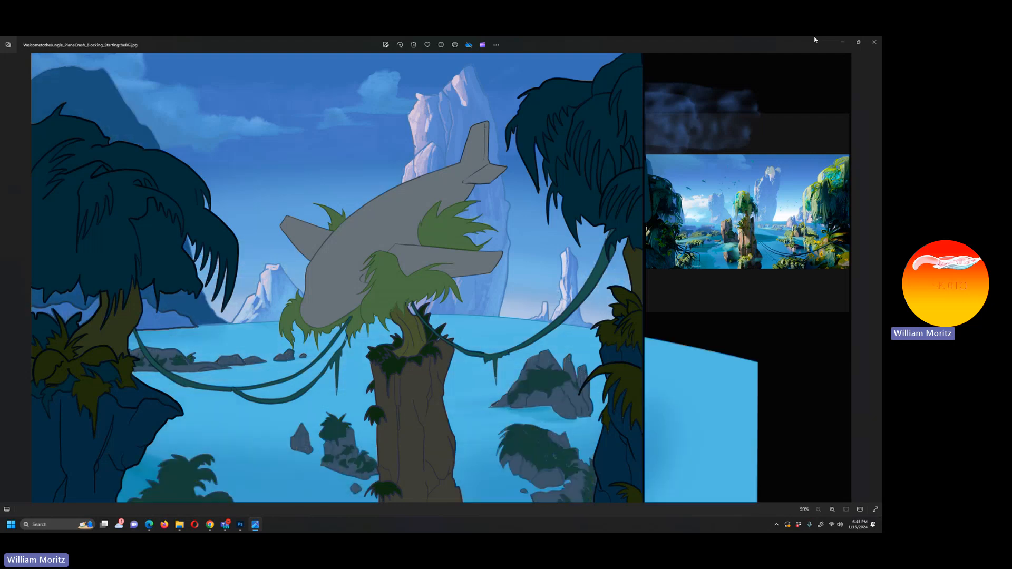
pyautogui.press('Left')
pyautogui.press('Right')
pyautogui.press('Left')
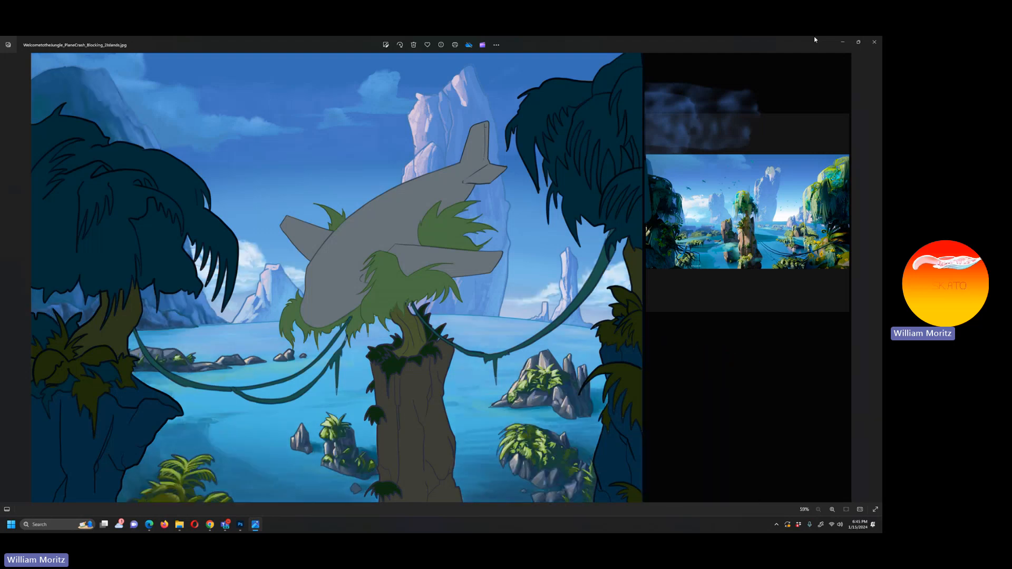
pyautogui.press('Right')
pyautogui.press('Left')
pyautogui.press('Right')
pyautogui.press('Left')
pyautogui.press('Right')
pyautogui.press('Left')
# Step: Switch to Photoshop, dismiss the Export As dialog without exporting, and enlarge the plane crash painting
pyautogui.click(241, 525)
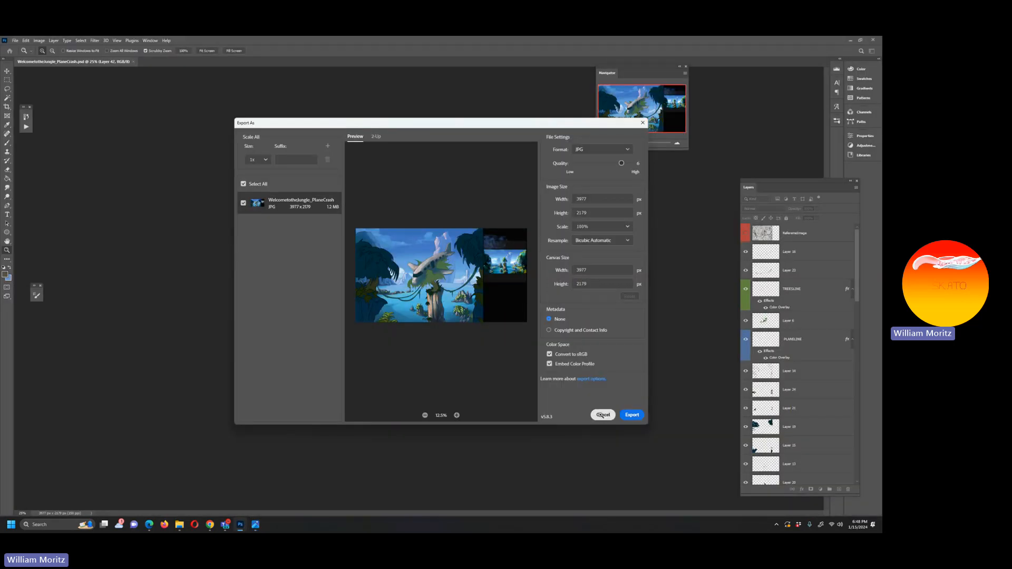
pyautogui.click(603, 415)
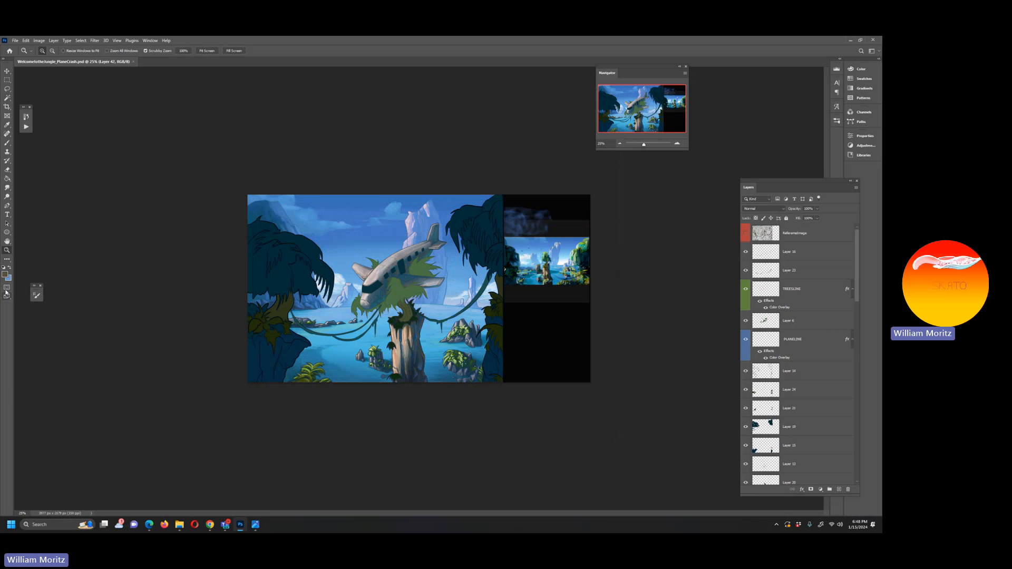
pyautogui.click(424, 316)
pyautogui.click(421, 308)
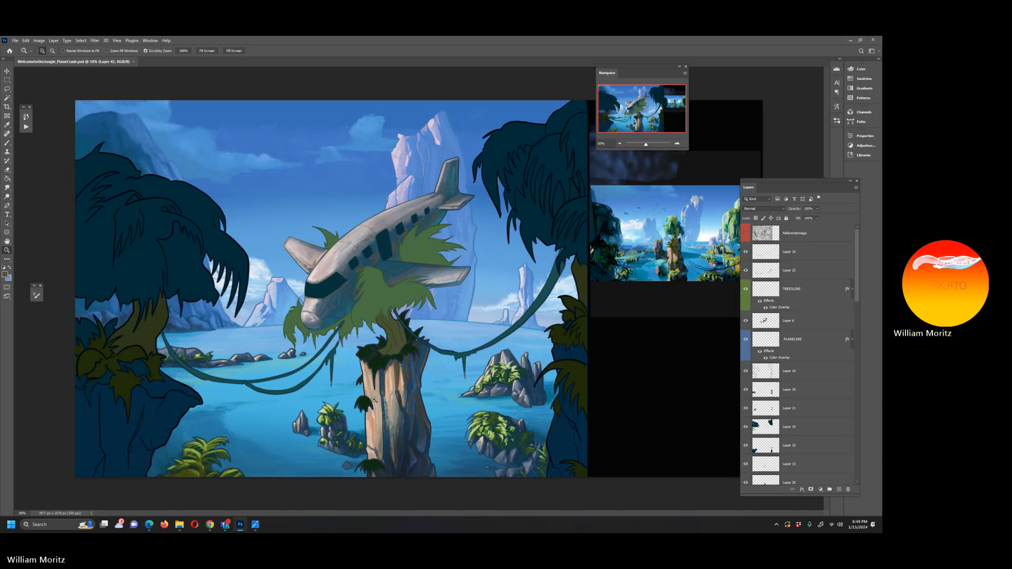
# Step: Compare the painted rock pillar beneath the plane up close with the central pillar in the reference image
pyautogui.click(376, 396)
pyautogui.click(386, 409)
pyautogui.click(386, 409)
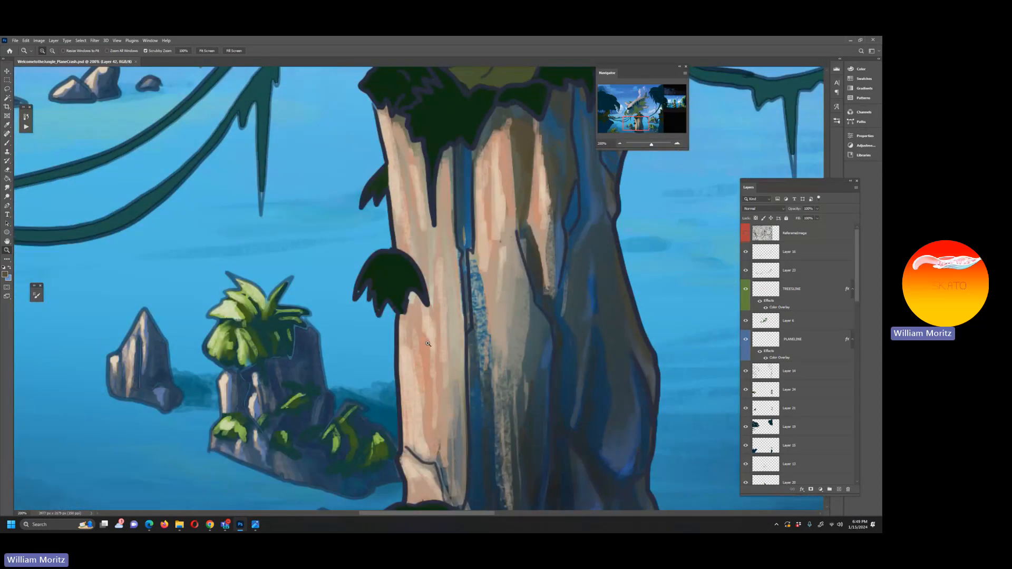
pyautogui.keyDown('alt'); pyautogui.click(576, 245); pyautogui.keyUp('alt')
pyautogui.keyDown('alt'); pyautogui.click(577, 245); pyautogui.keyUp('alt')
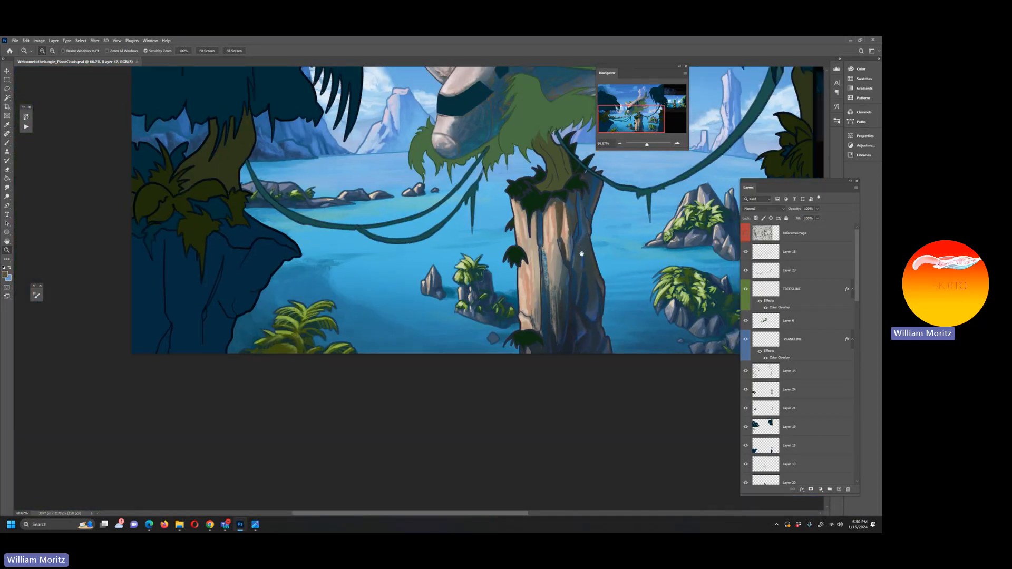
pyautogui.moveTo(582, 253); pyautogui.dragTo(213, 437)
pyautogui.click(560, 251)
pyautogui.click(553, 251)
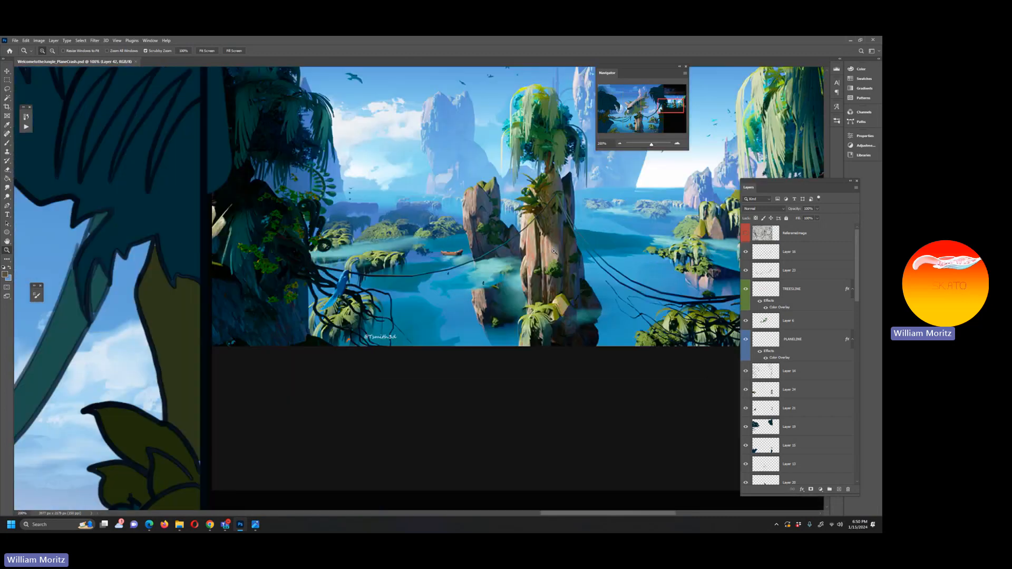
pyautogui.click(554, 251)
pyautogui.click(532, 274)
pyautogui.click(511, 298)
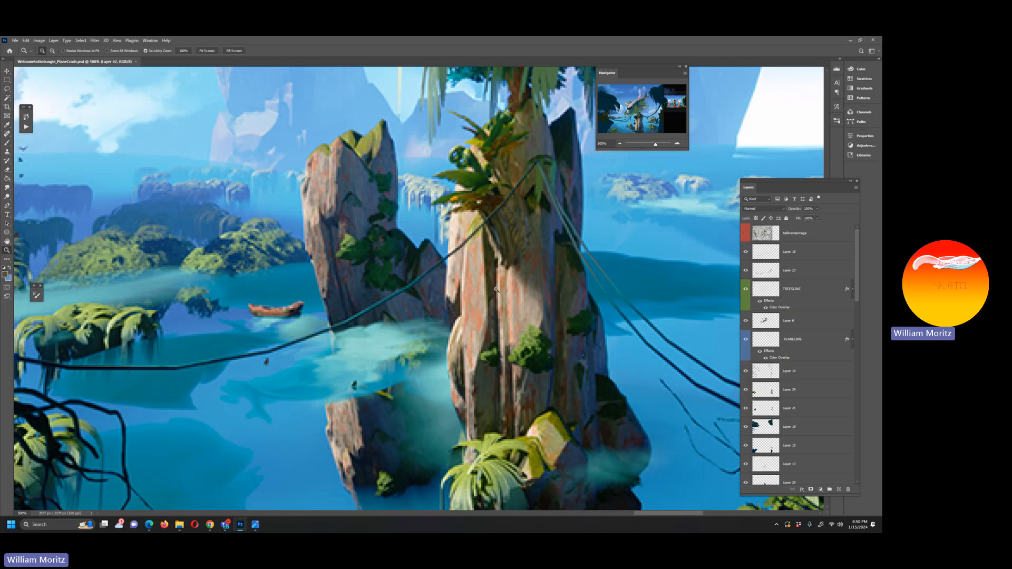
pyautogui.keyDown('alt'); pyautogui.click(338, 216); pyautogui.keyUp('alt')
pyautogui.keyDown('alt'); pyautogui.click(311, 251); pyautogui.keyUp('alt')
pyautogui.keyDown('alt'); pyautogui.click(310, 251); pyautogui.keyUp('alt')
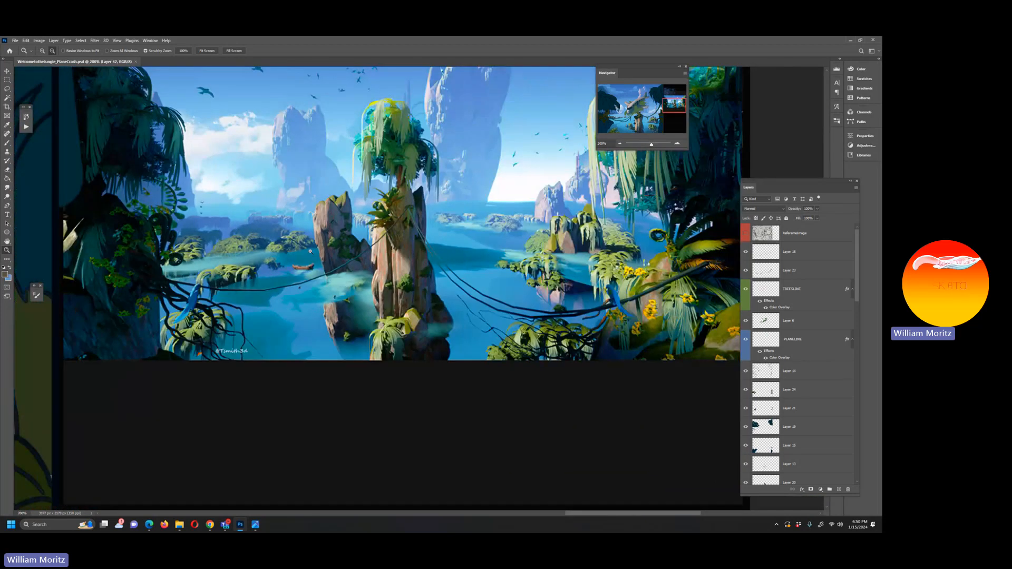
pyautogui.moveTo(210, 256); pyautogui.dragTo(597, 308)
pyautogui.keyDown('alt'); pyautogui.click(235, 278); pyautogui.keyUp('alt')
pyautogui.keyDown('alt'); pyautogui.click(235, 278); pyautogui.keyUp('alt')
pyautogui.keyDown('alt'); pyautogui.click(234, 278); pyautogui.keyUp('alt')
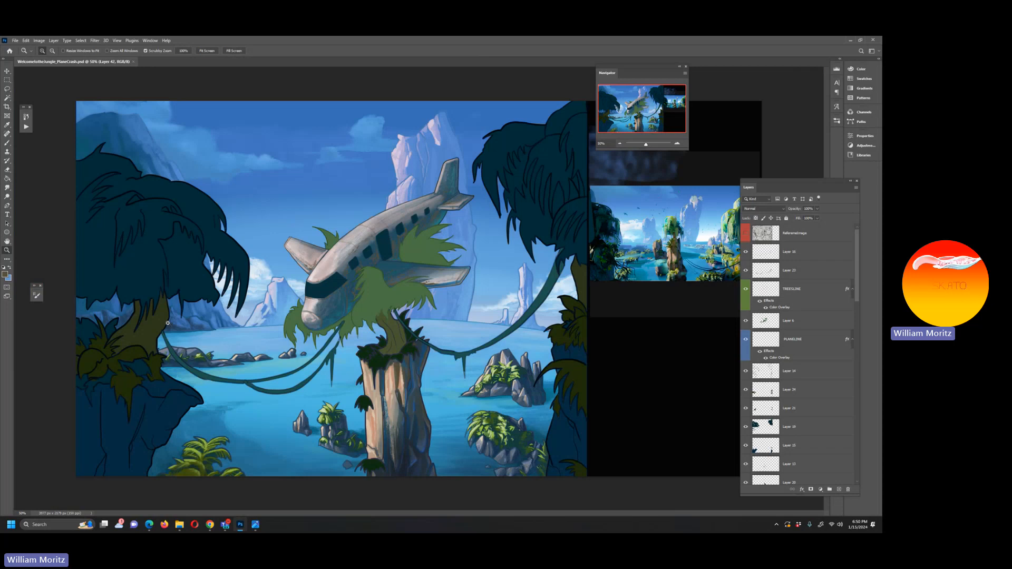
# Step: Select the line-art layer of the distant rock spire by picking its outline behind the plane on the canvas
pyautogui.click(317, 294)
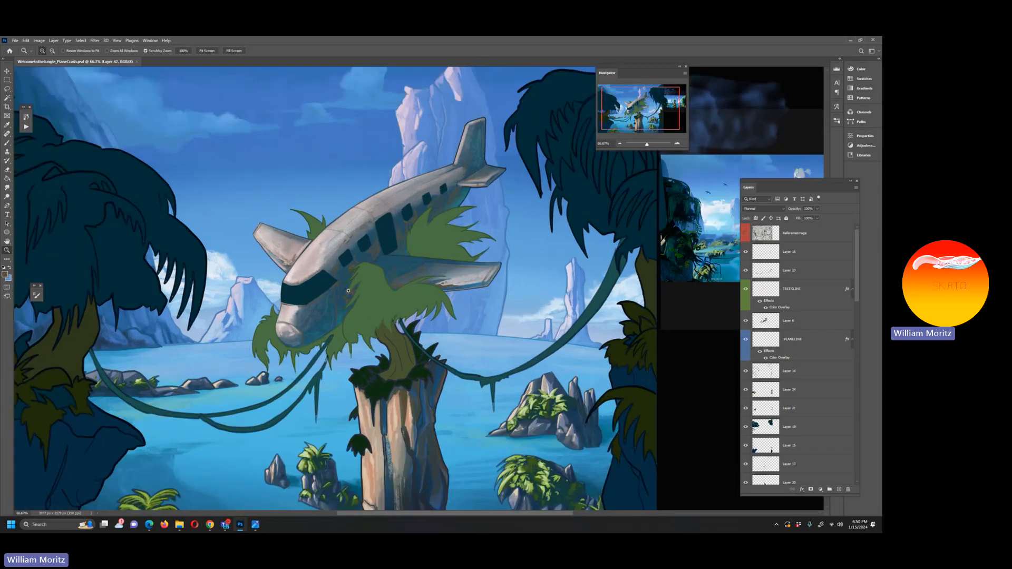
pyautogui.press('v')
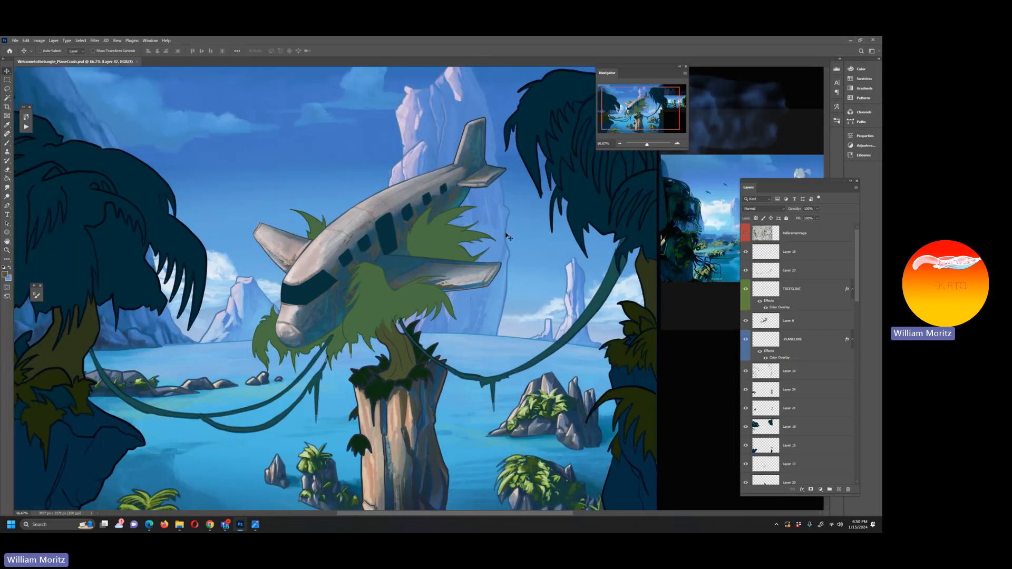
pyautogui.rightClick(507, 237)
pyautogui.click(525, 247)
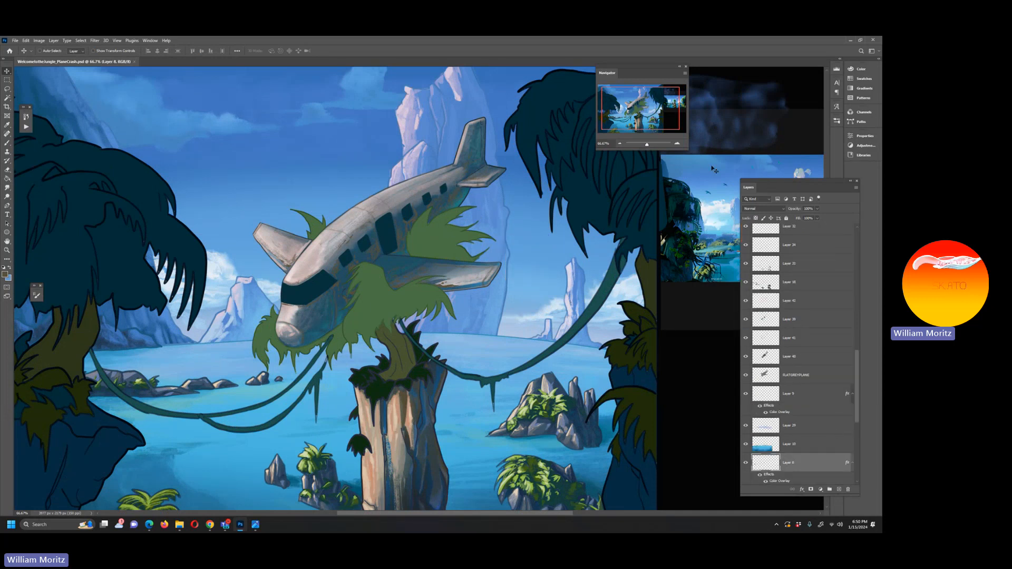
# Step: Move the Layers panel closer to the painting and toggle the distant rocks' line-art layer off and back on
pyautogui.moveTo(769, 184); pyautogui.dragTo(681, 173)
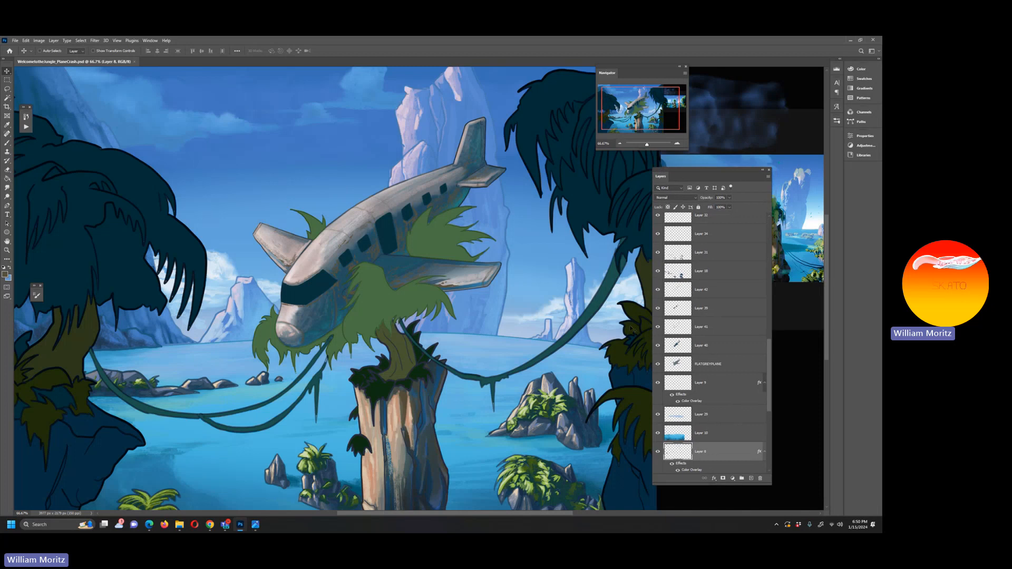
pyautogui.scroll(-2, 700, 416)
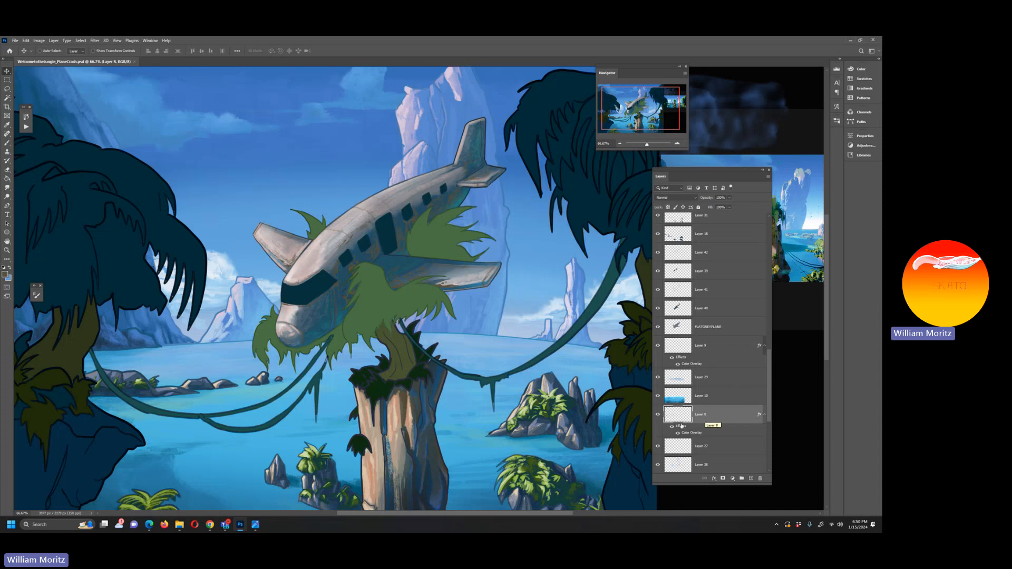
pyautogui.click(657, 414)
pyautogui.click(658, 415)
pyautogui.scroll(-1, 658, 415)
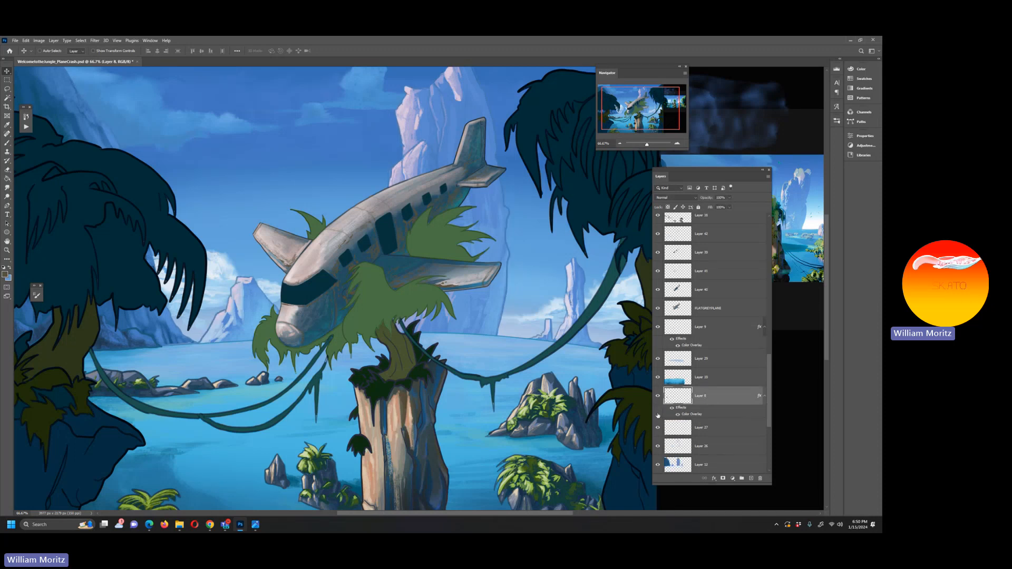
# Step: Turn off the Color Overlay effect on the distant rocks' line-art layer
pyautogui.click(658, 415)
pyautogui.click(658, 415)
pyautogui.click(678, 415)
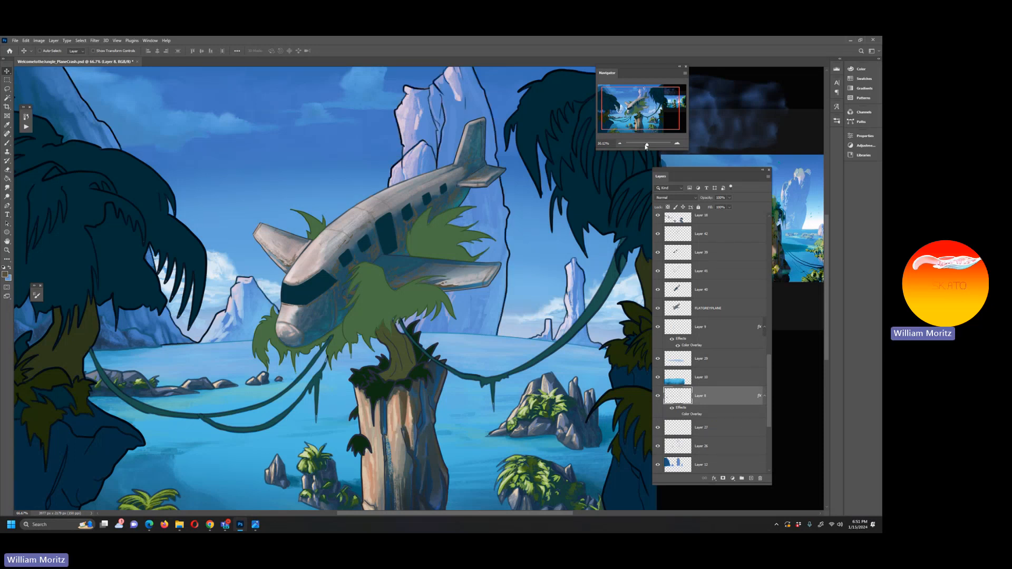
# Step: Label the distant rocks' line-art layer with the orange colour tag
pyautogui.moveTo(646, 146); pyautogui.dragTo(641, 148)
pyautogui.rightClick(656, 393)
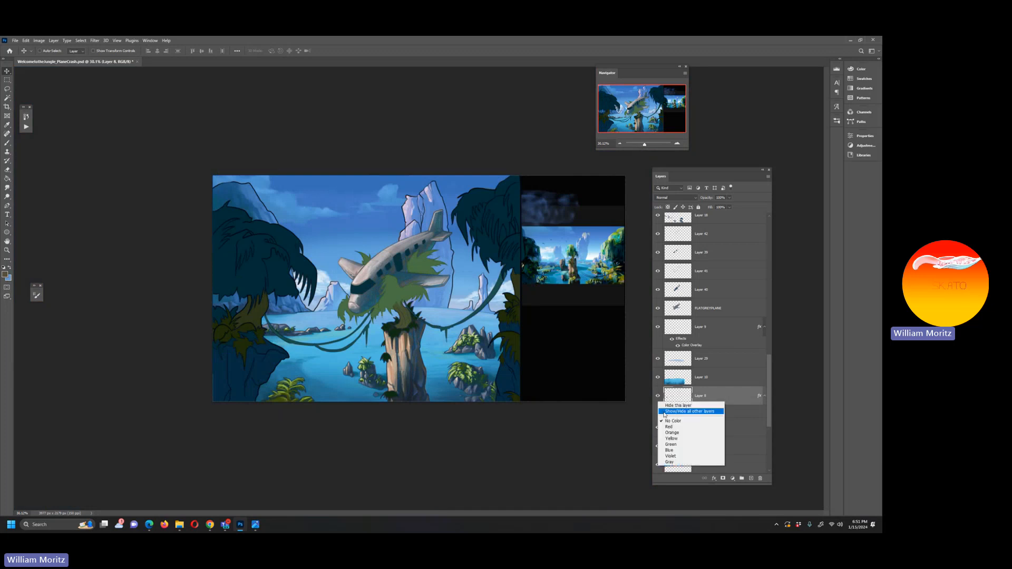
pyautogui.click(665, 433)
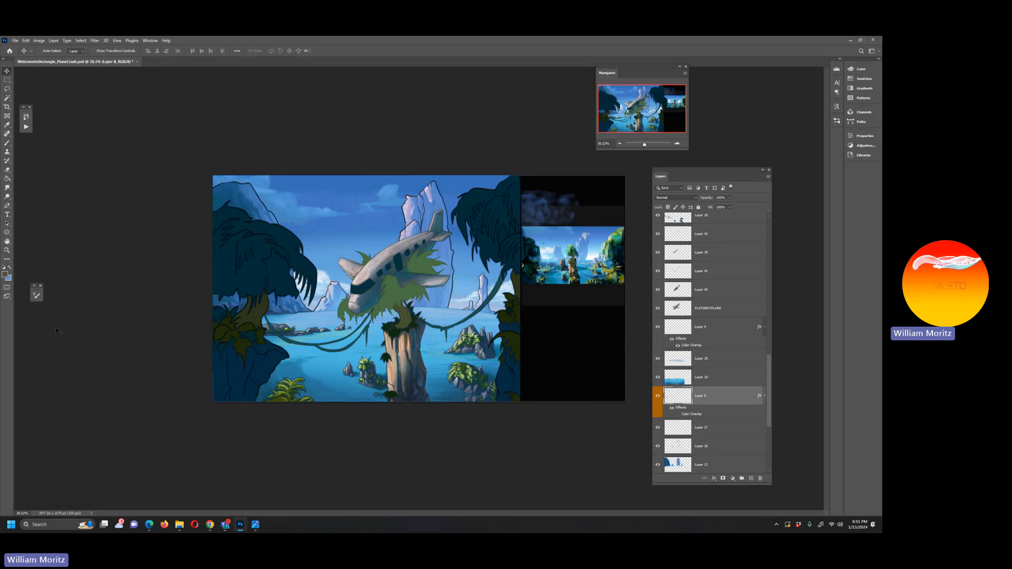
# Step: Turn the Color Overlay back on for the distant rocks' line art and toggle it off and on to compare the outlines
pyautogui.click(678, 414)
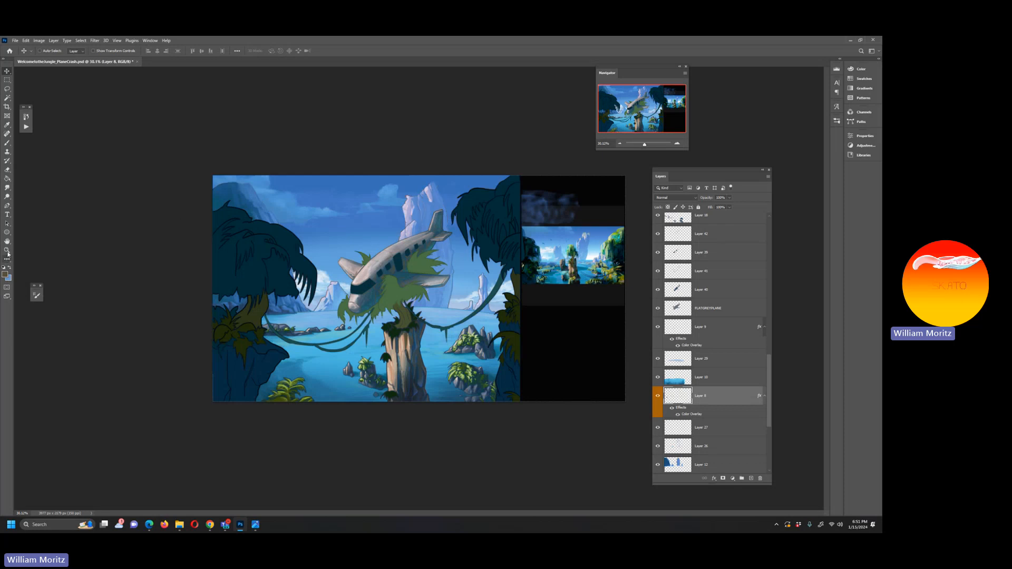
pyautogui.click(7, 250)
pyautogui.click(453, 279)
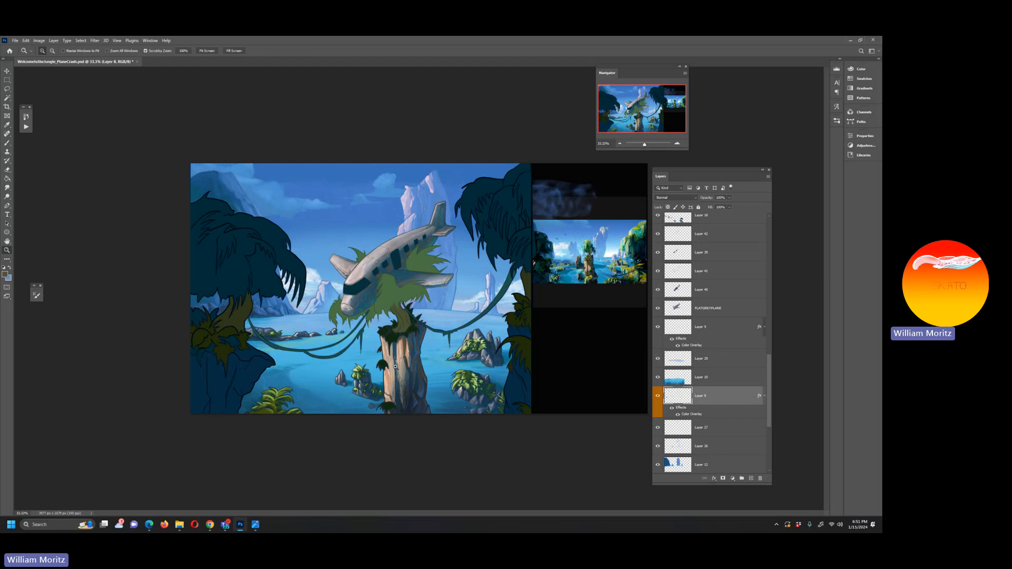
pyautogui.click(679, 415)
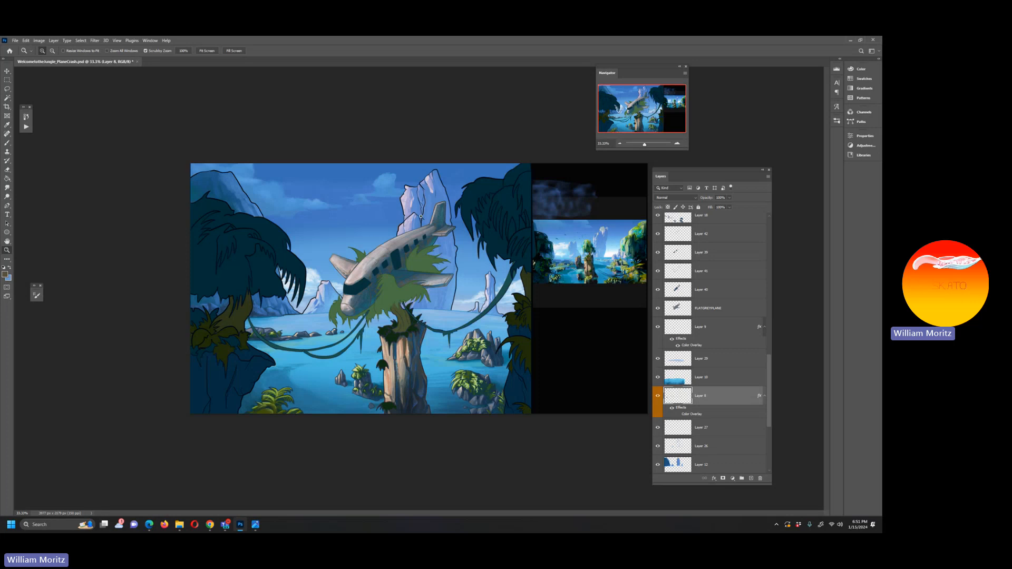
pyautogui.click(678, 414)
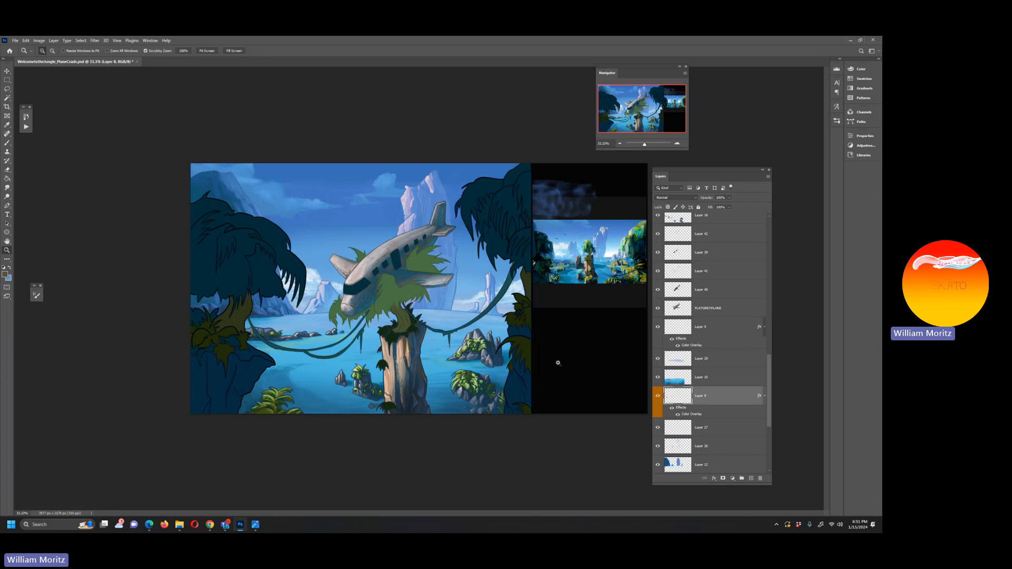
pyautogui.click(678, 414)
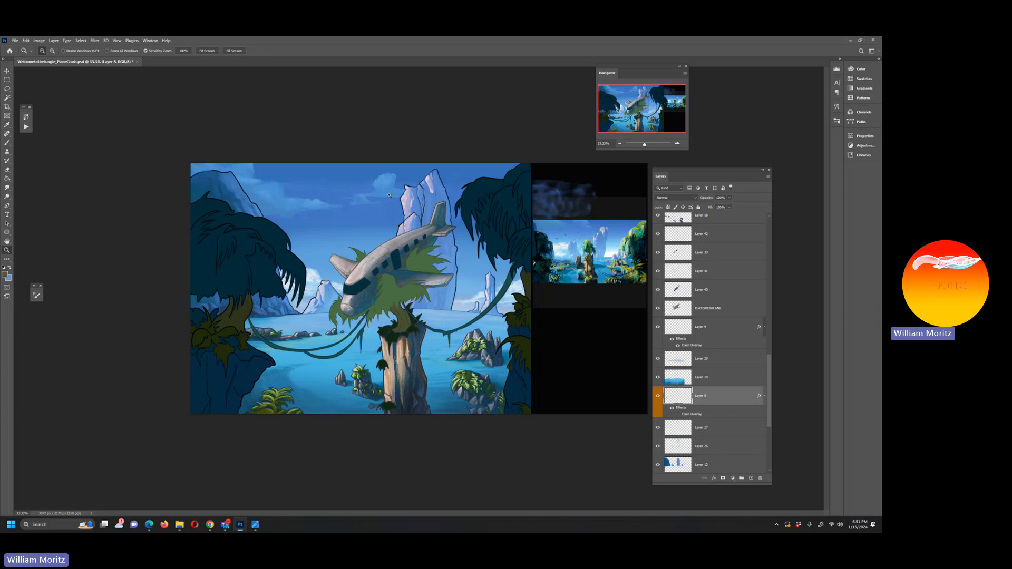
pyautogui.click(677, 414)
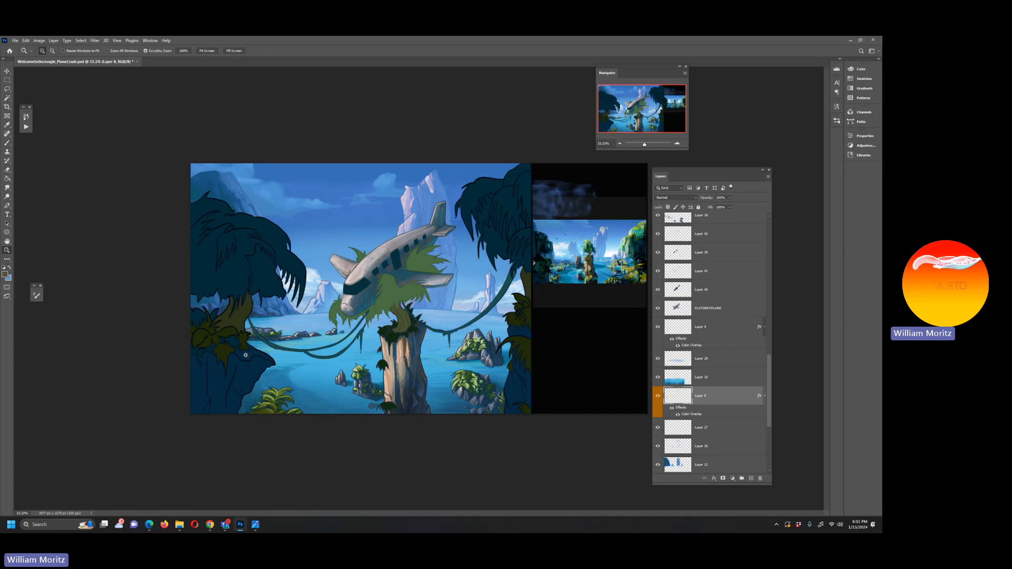
# Step: Select Layer 14, the palm trees' line art, by picking it on the left-hand tree in the canvas
pyautogui.click(251, 274)
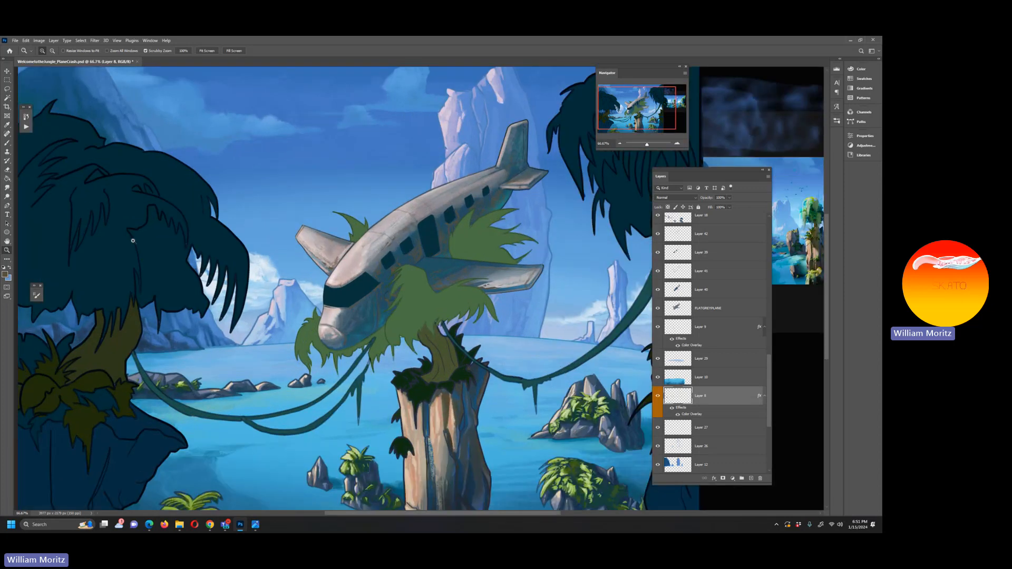
pyautogui.moveTo(133, 240); pyautogui.dragTo(232, 242)
pyautogui.press('v')
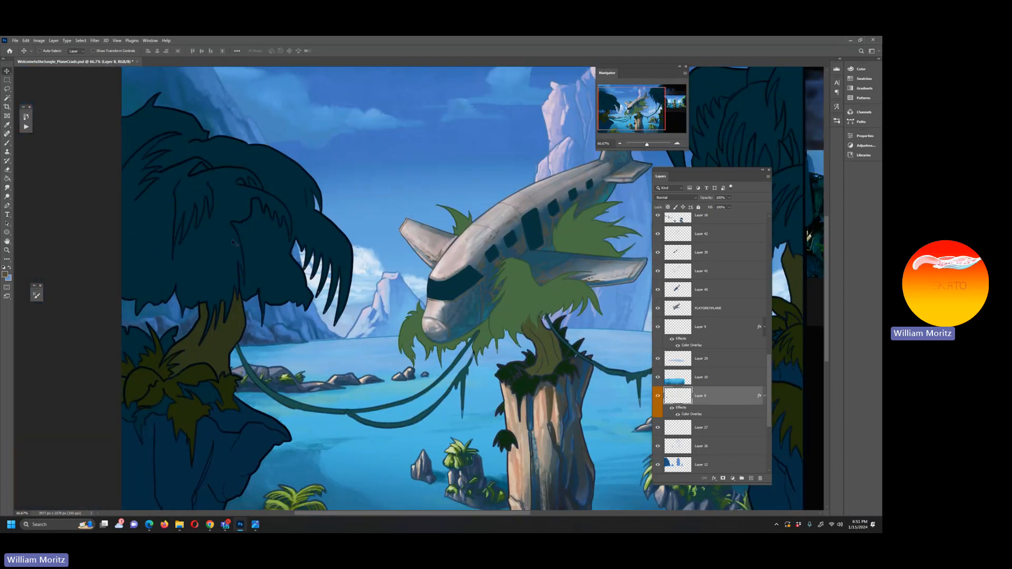
pyautogui.rightClick(250, 222)
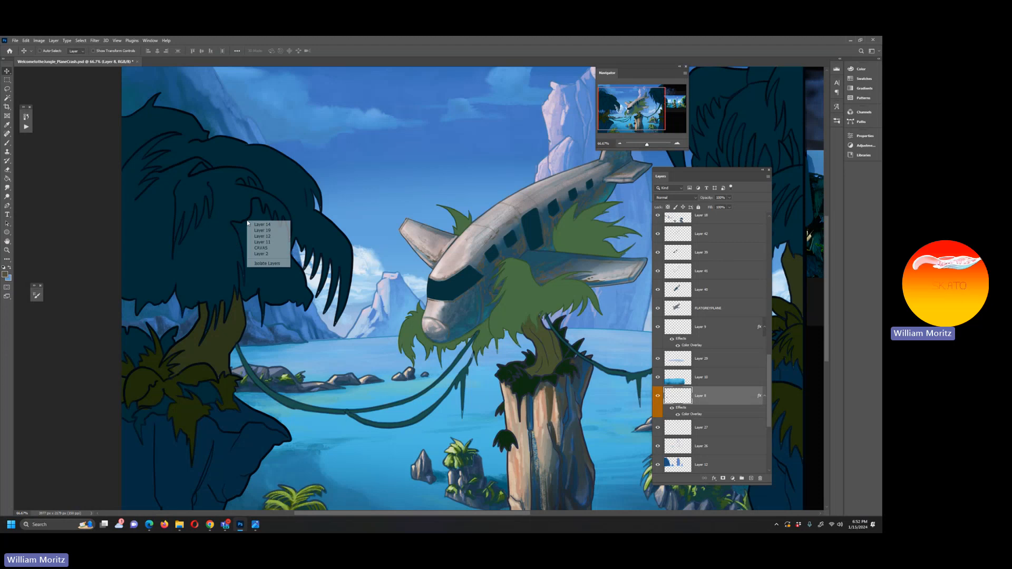
pyautogui.click(265, 223)
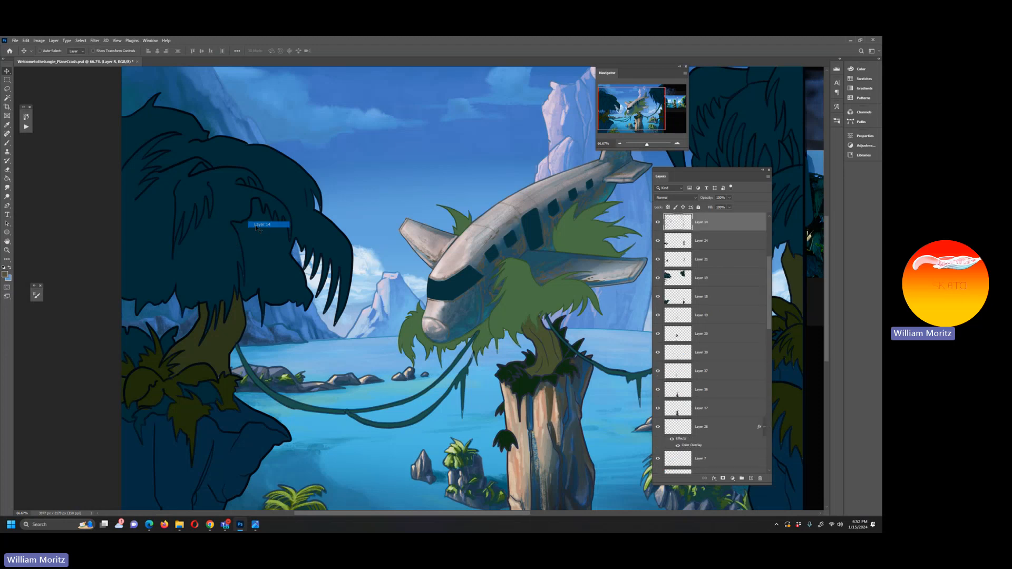
# Step: Toggle the palm trees' line-art layer off and on to check which outlines it holds
pyautogui.click(658, 222)
pyautogui.click(658, 224)
pyautogui.click(657, 223)
pyautogui.click(656, 223)
# Step: Save the illustration with the whole painting in view
pyautogui.click(7, 250)
pyautogui.keyDown('alt'); pyautogui.click(502, 243); pyautogui.keyUp('alt')
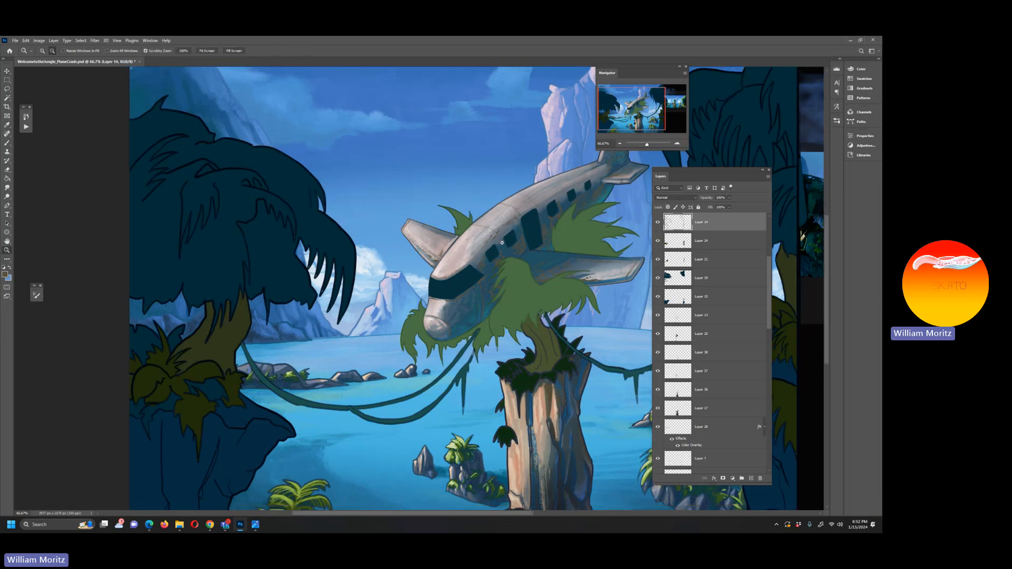
pyautogui.keyDown('alt'); pyautogui.click(502, 242); pyautogui.keyUp('alt')
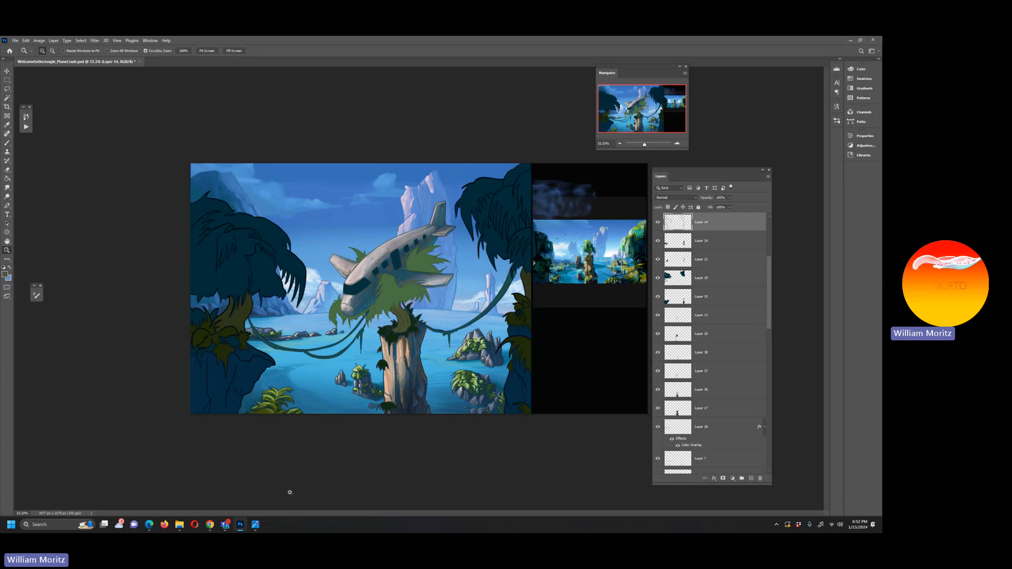
pyautogui.hotkey('ctrl', 's')
# Step: Examine the plane, hanging vines and rock pillar up close, and move the Navigator panel further over the painting
pyautogui.click(421, 400)
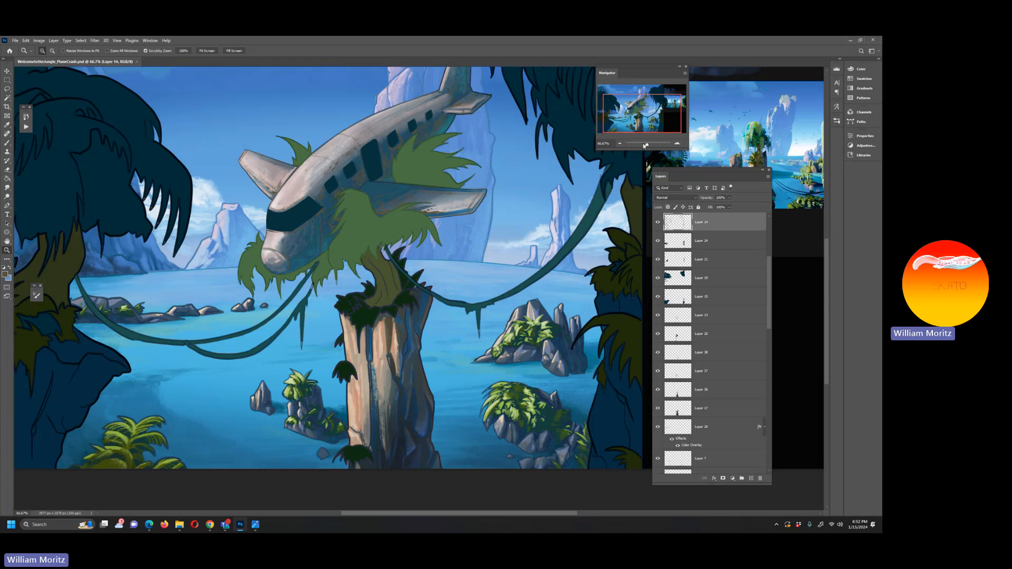
pyautogui.scroll(2, 319, 203)
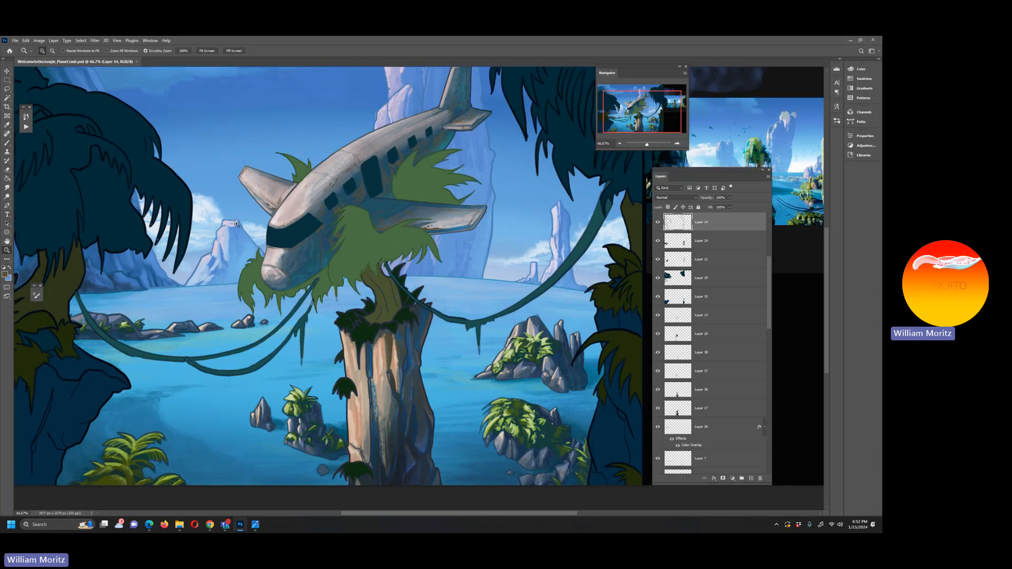
pyautogui.moveTo(316, 199); pyautogui.dragTo(317, 268)
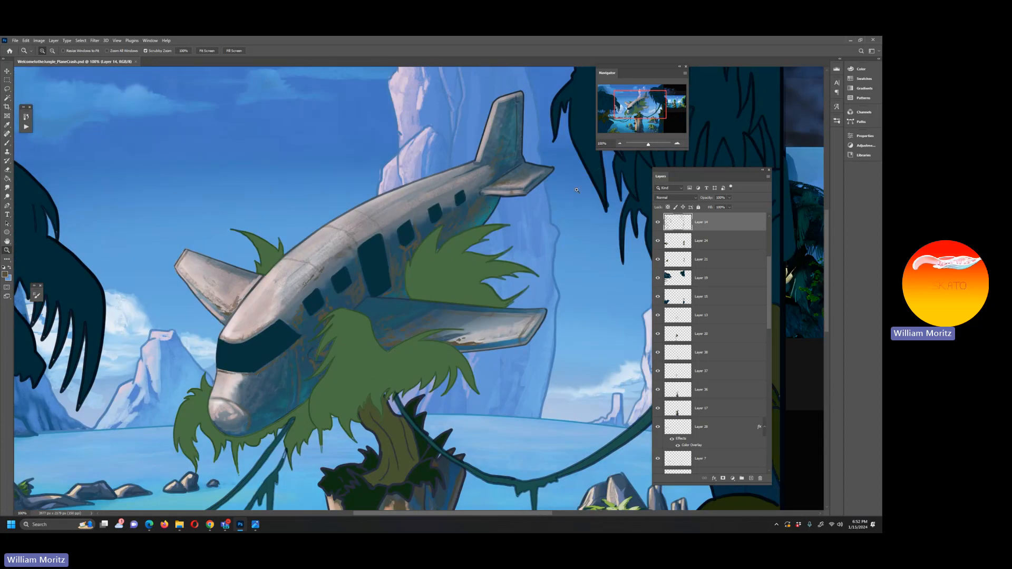
pyautogui.scroll(-5, 397, 361)
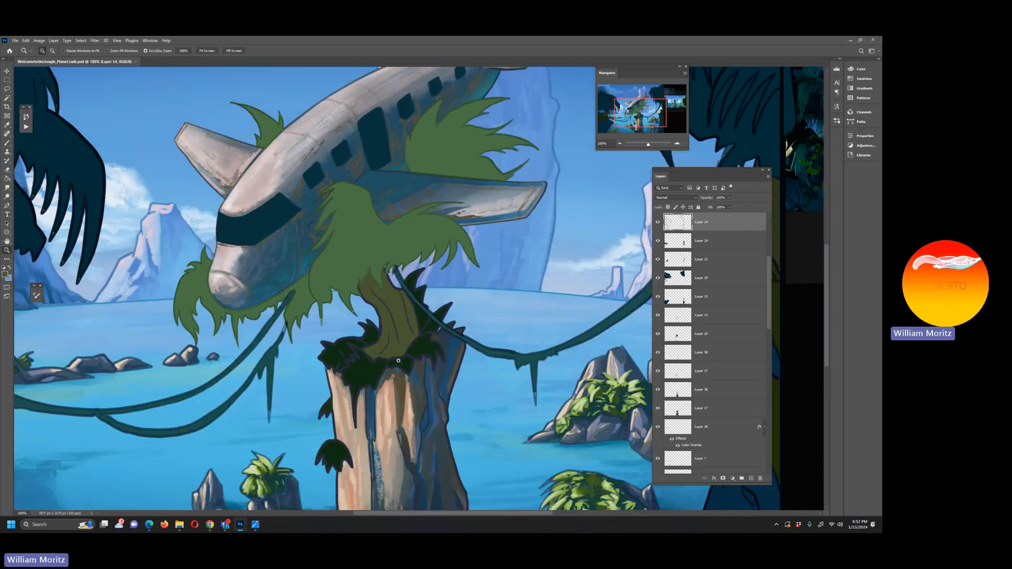
pyautogui.scroll(4, 241, 287)
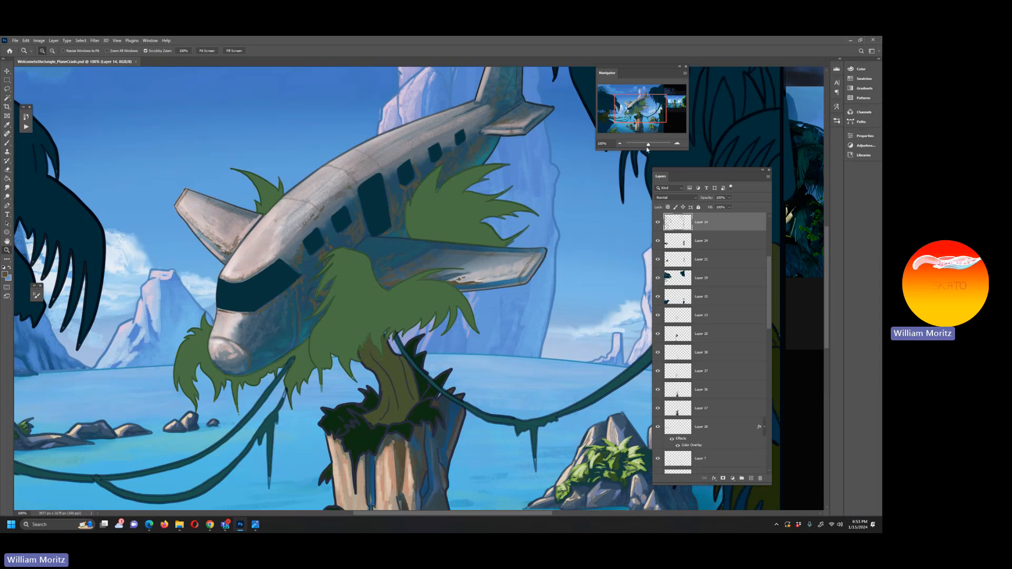
pyautogui.moveTo(637, 69); pyautogui.dragTo(606, 105)
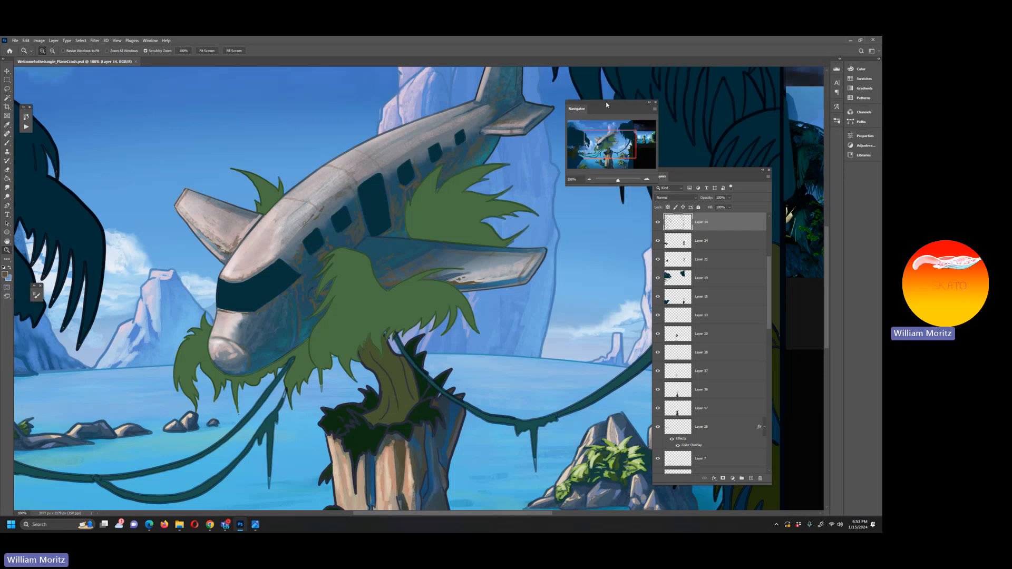
pyautogui.moveTo(616, 182); pyautogui.dragTo(615, 183)
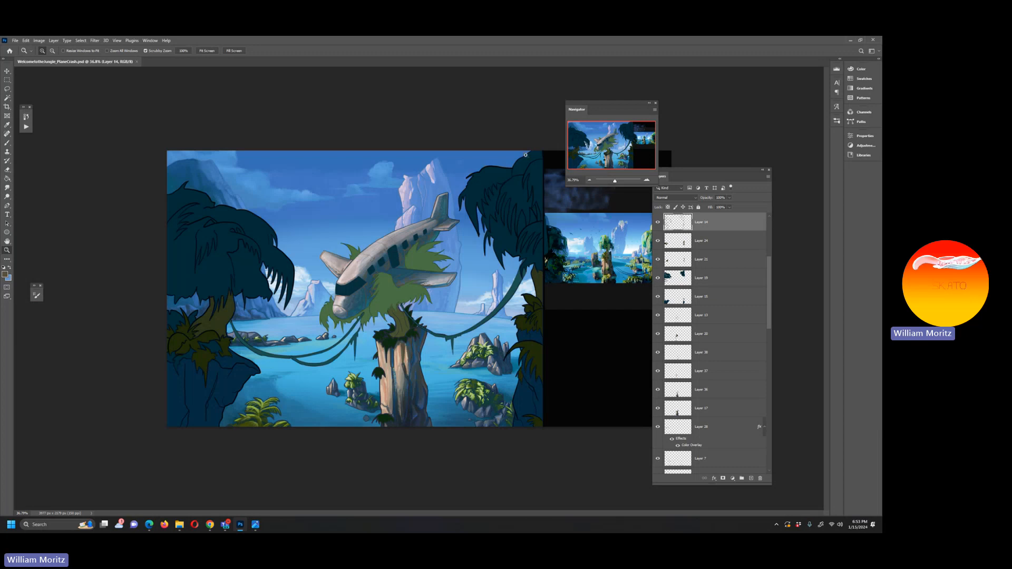
# Step: Show the reference sketch layer at the top of the layer stack and set its opacity to 82%
pyautogui.hotkey('ctrl', '+')
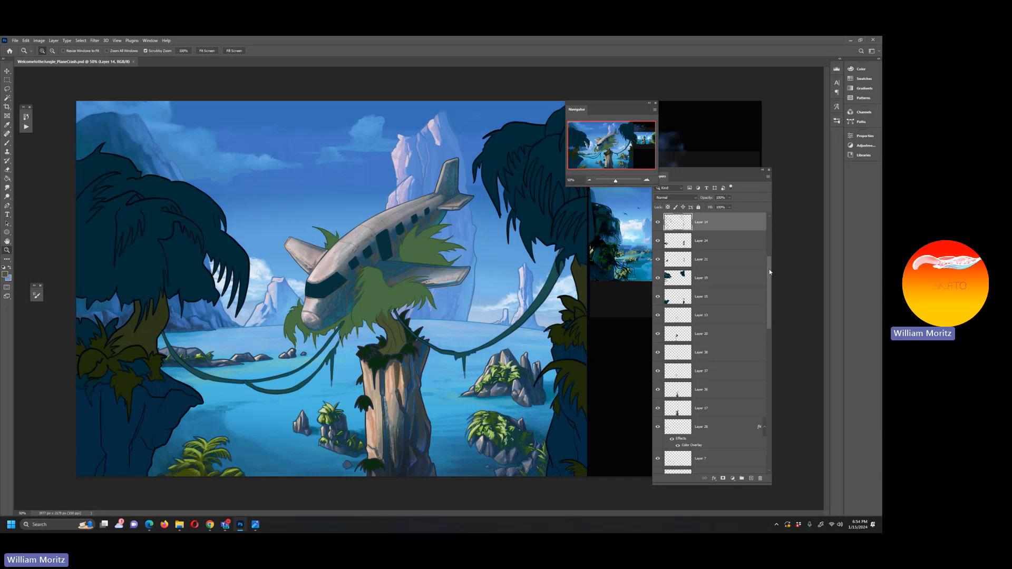
pyautogui.moveTo(770, 272); pyautogui.dragTo(774, 210)
pyautogui.click(658, 222)
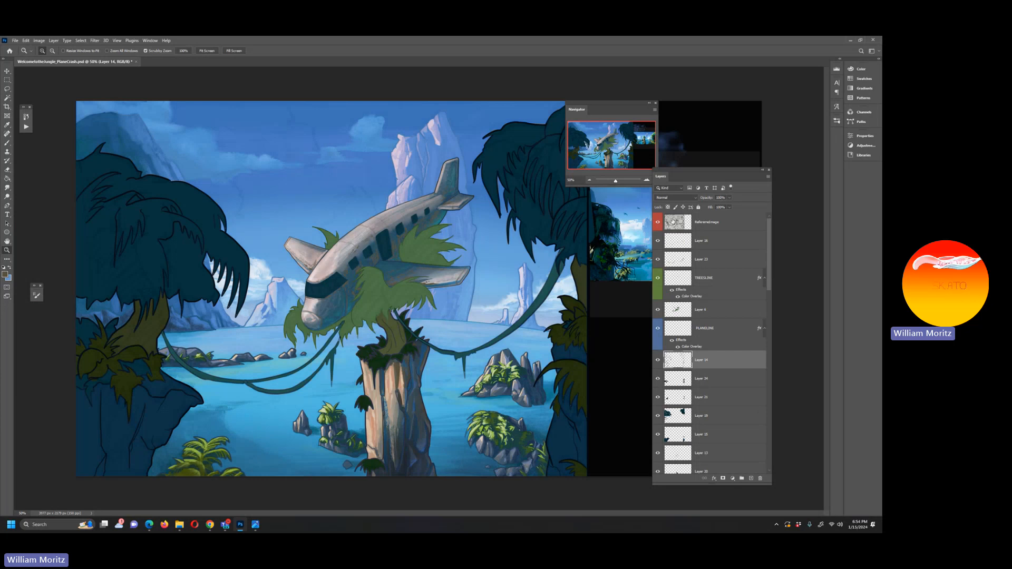
pyautogui.click(677, 222)
pyautogui.click(729, 197)
pyautogui.moveTo(732, 208); pyautogui.dragTo(757, 212)
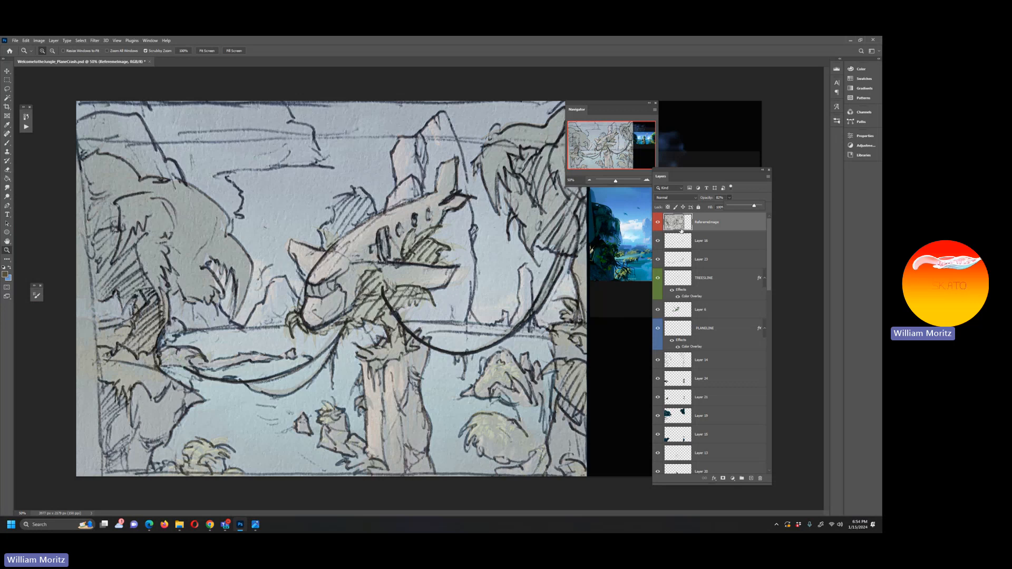
# Step: Toggle the reference sketch repeatedly to compare it with the painting, leaving the sketch layer hidden
pyautogui.click(659, 223)
pyautogui.click(658, 223)
pyautogui.click(658, 223)
pyautogui.click(658, 224)
pyautogui.click(657, 224)
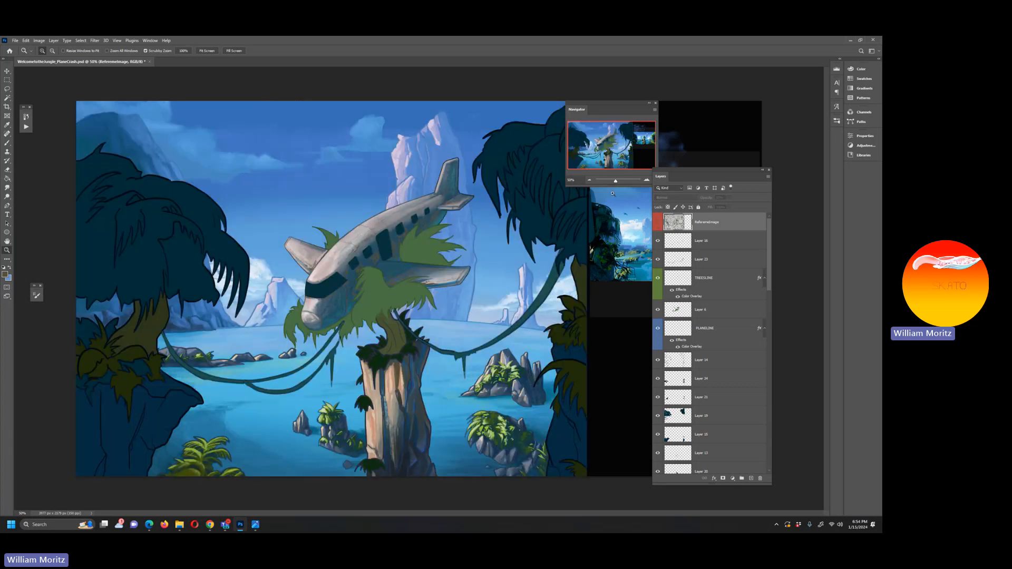
# Step: Select Layer 26 by picking it on the distant rock spire behind the plane's tail
pyautogui.click(613, 181)
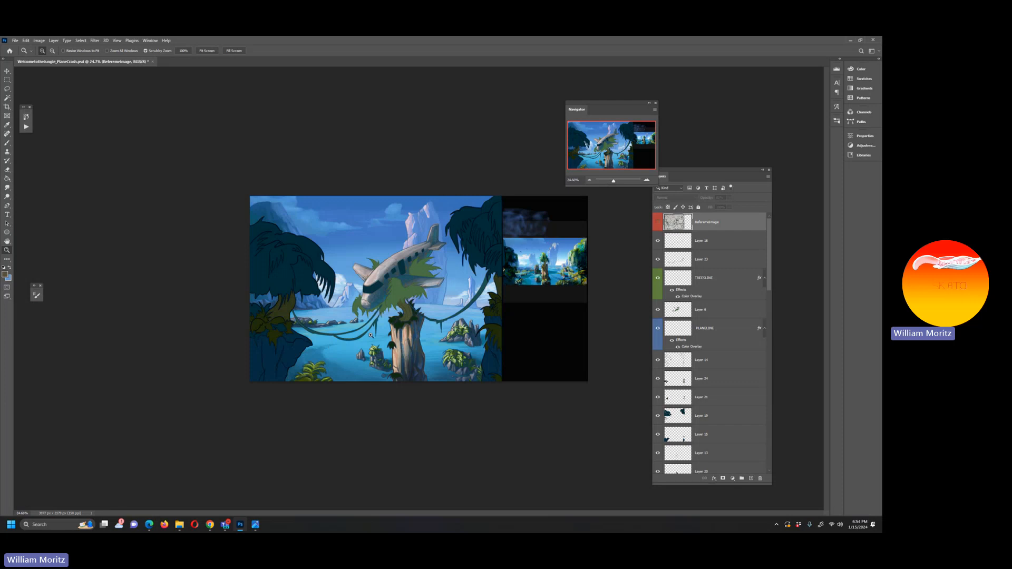
pyautogui.click(416, 317)
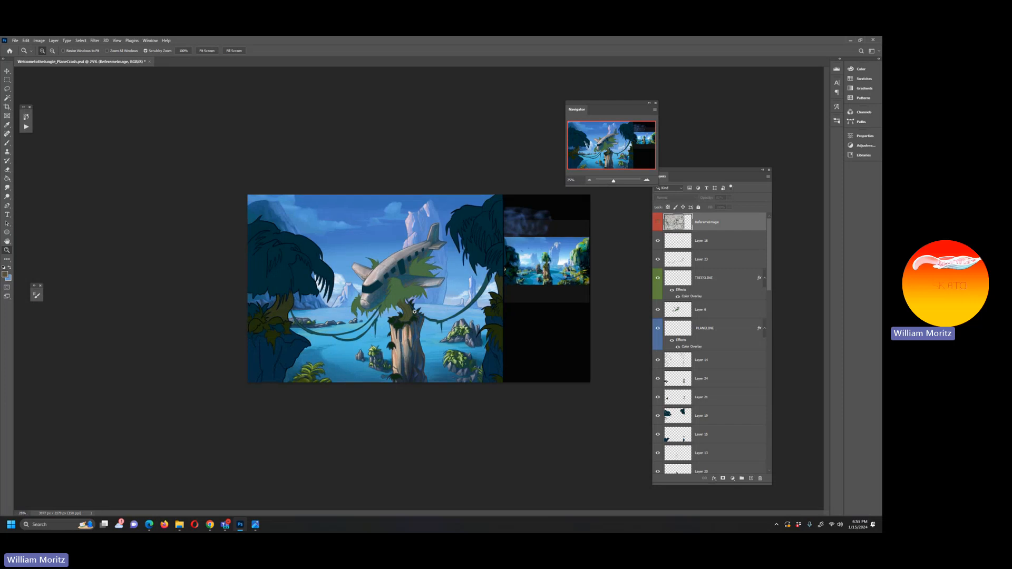
pyautogui.click(416, 317)
pyautogui.click(416, 317)
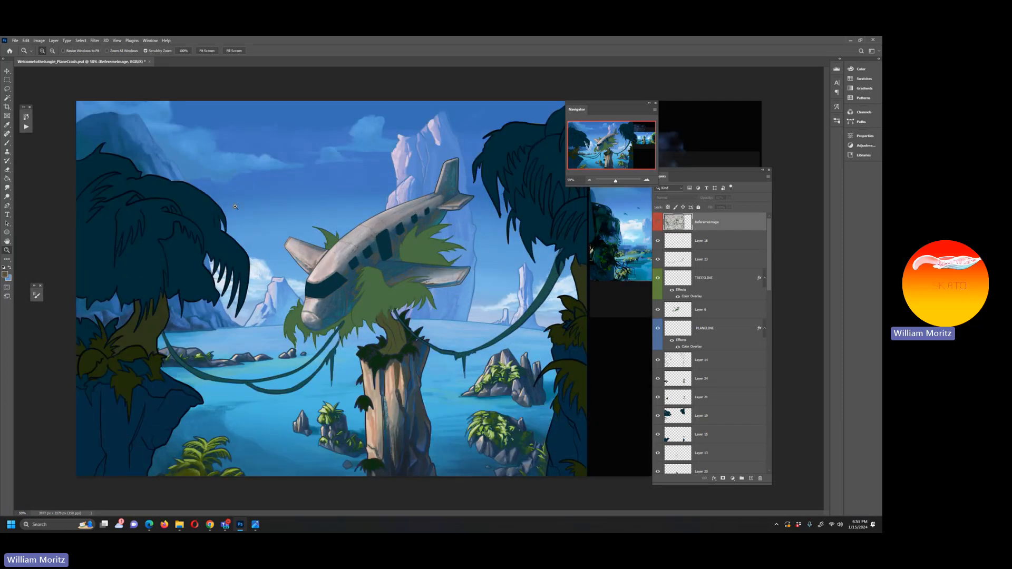
pyautogui.press('v')
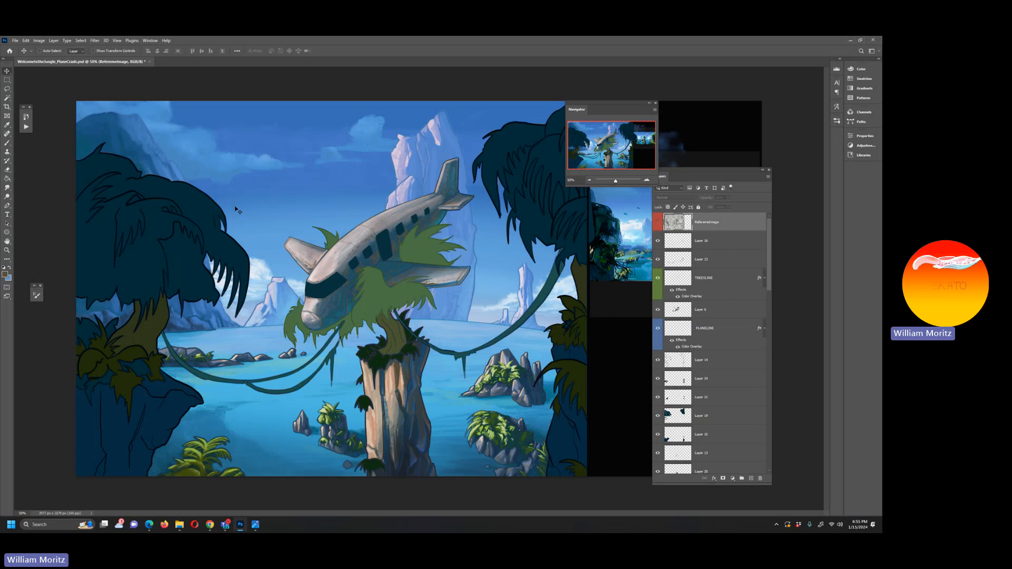
pyautogui.rightClick(436, 180)
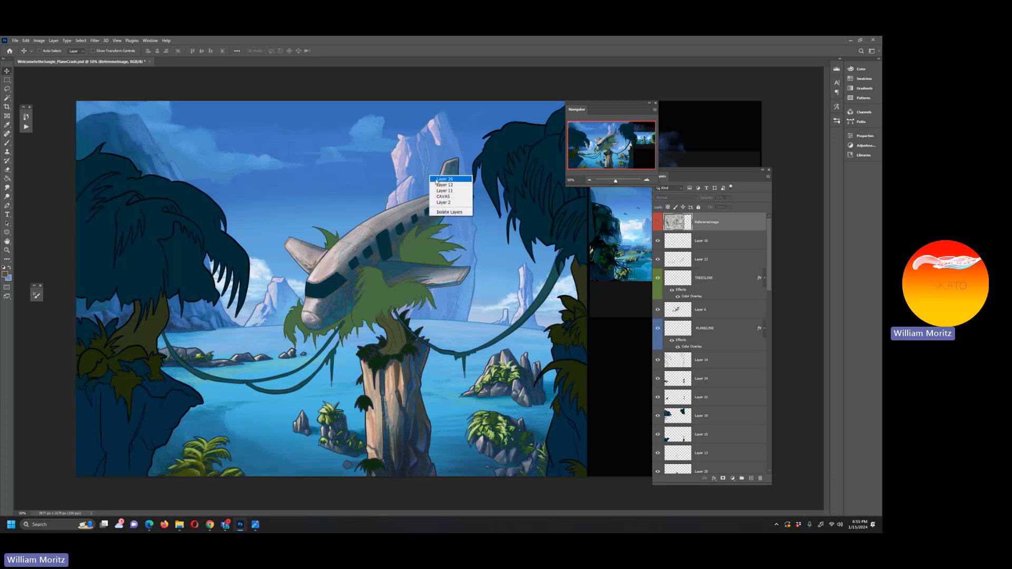
pyautogui.click(444, 179)
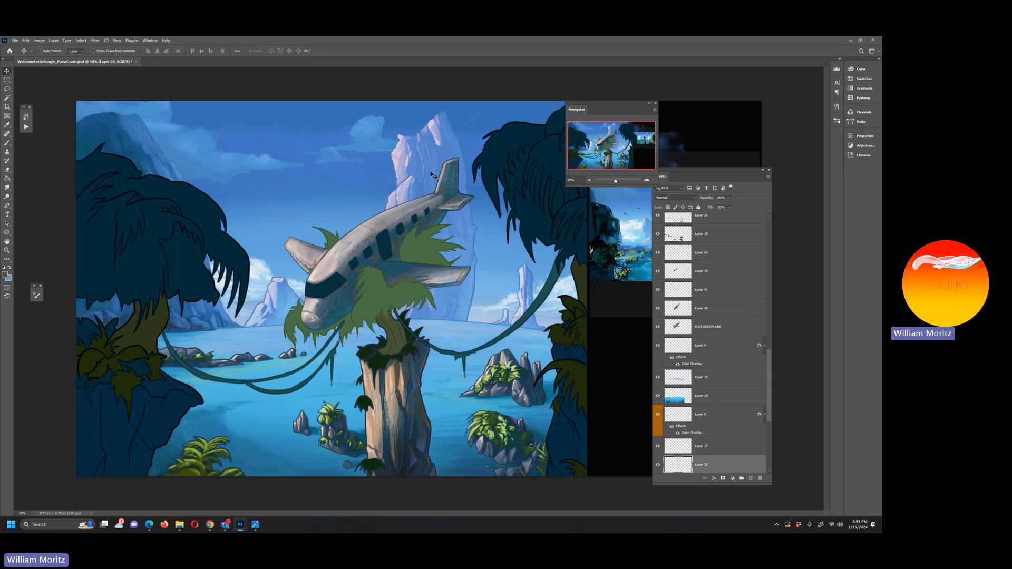
# Step: Locate Layer 26 in the lower part of the layer stack and pick it on the rock spire again
pyautogui.scroll(-5, 697, 297)
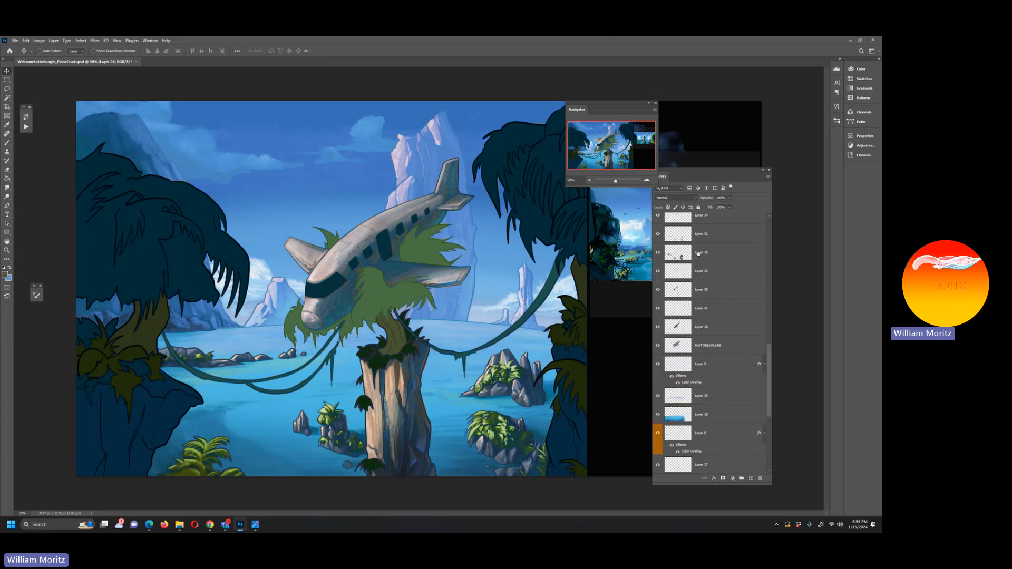
pyautogui.scroll(-4, 697, 297)
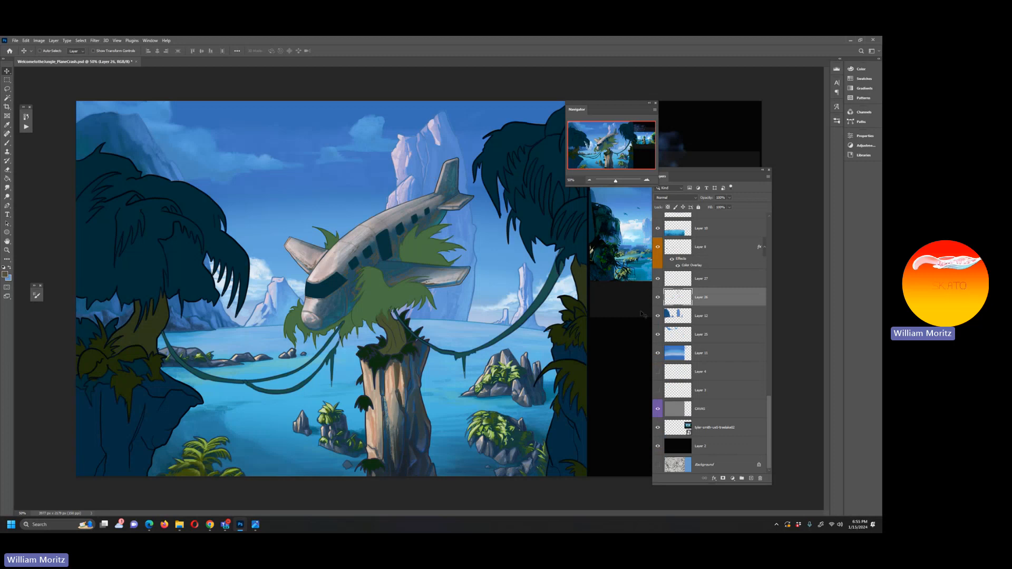
pyautogui.rightClick(429, 179)
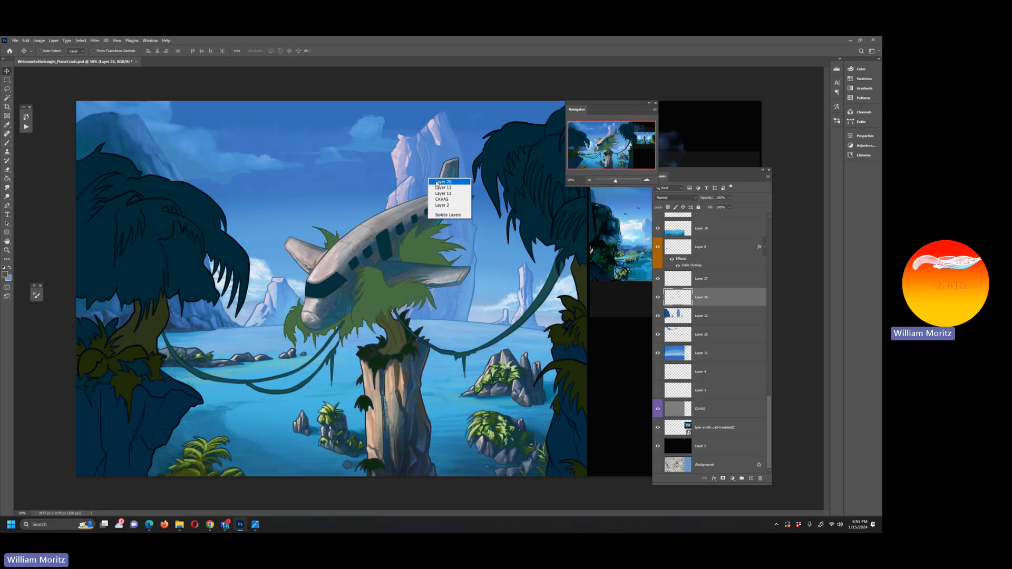
pyautogui.click(443, 182)
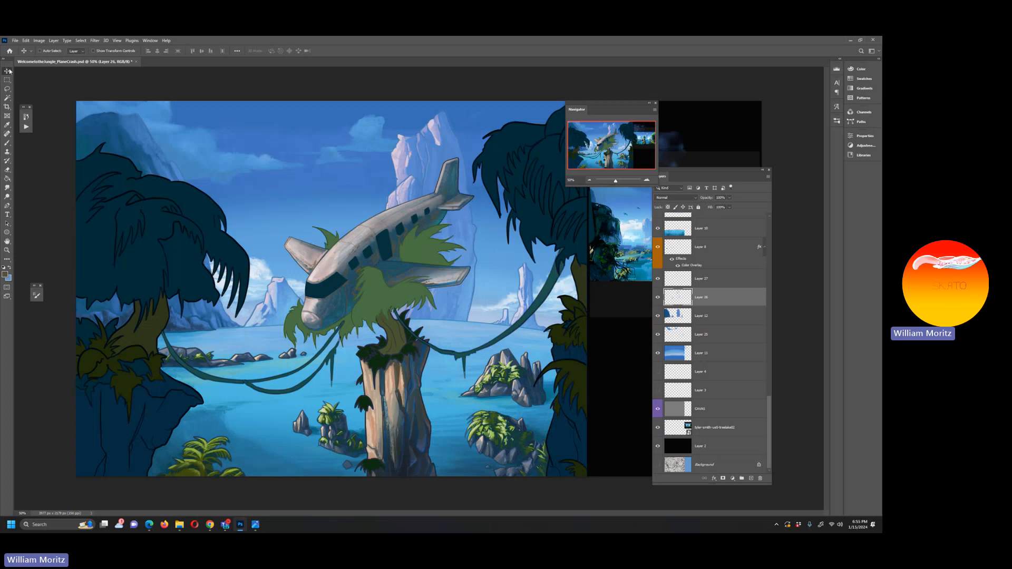
# Step: List the layers under the rock spire behind the plane's tail with the Move tool, keeping Layer 26 selected
pyautogui.rightClick(433, 180)
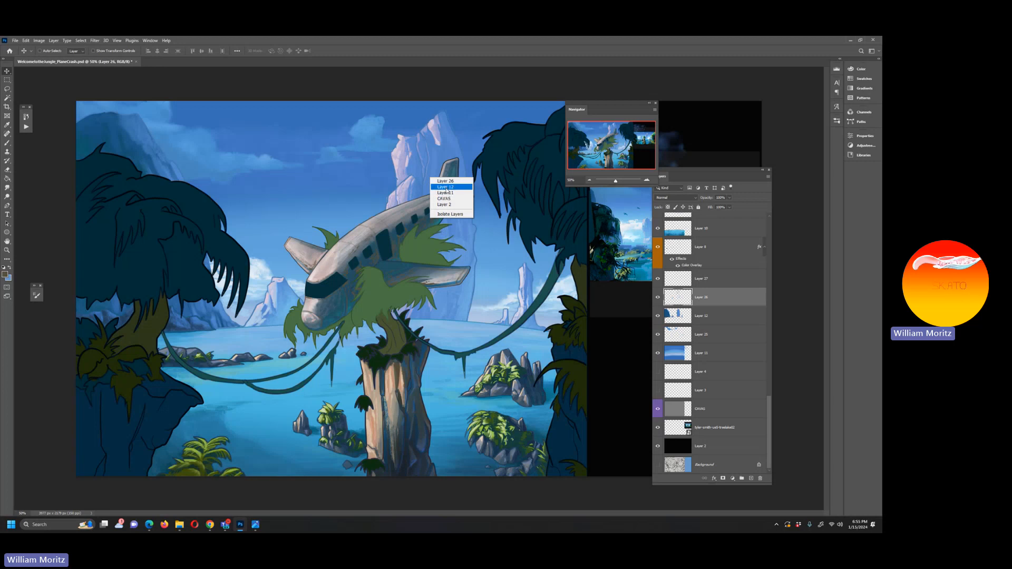
pyautogui.click(430, 166)
pyautogui.rightClick(428, 175)
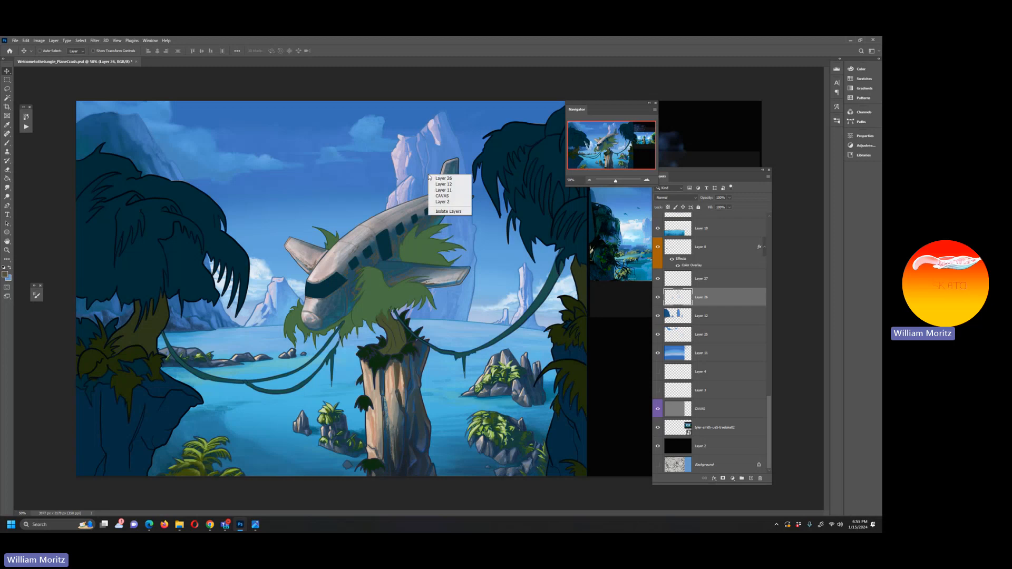
pyautogui.click(426, 186)
pyautogui.click(41, 51)
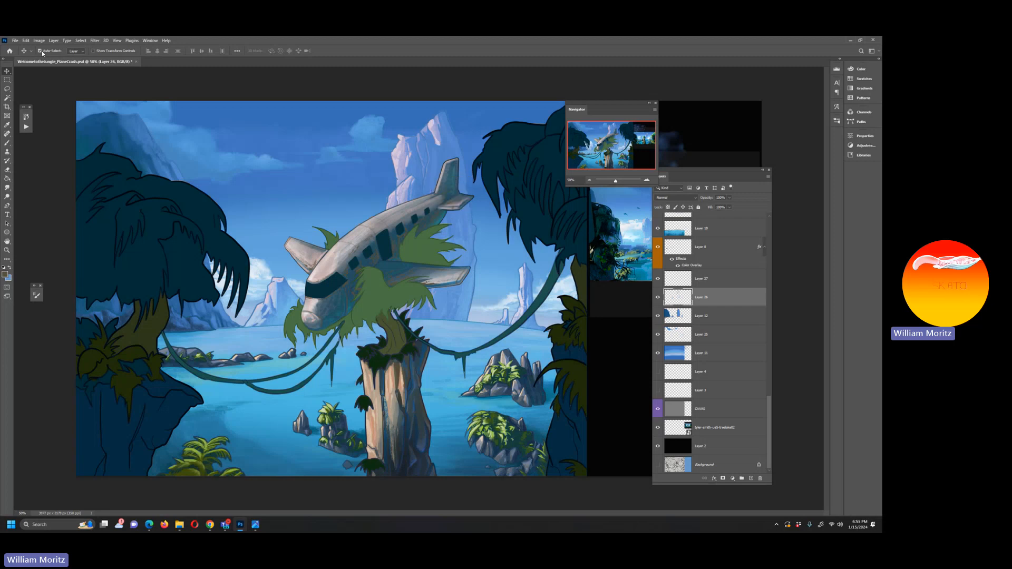
pyautogui.rightClick(427, 177)
pyautogui.click(429, 185)
# Step: Hide Layer 27 and Layer 26 to view the distant rocks as flat base shapes
pyautogui.click(657, 278)
pyautogui.click(657, 279)
pyautogui.click(657, 278)
pyautogui.click(657, 297)
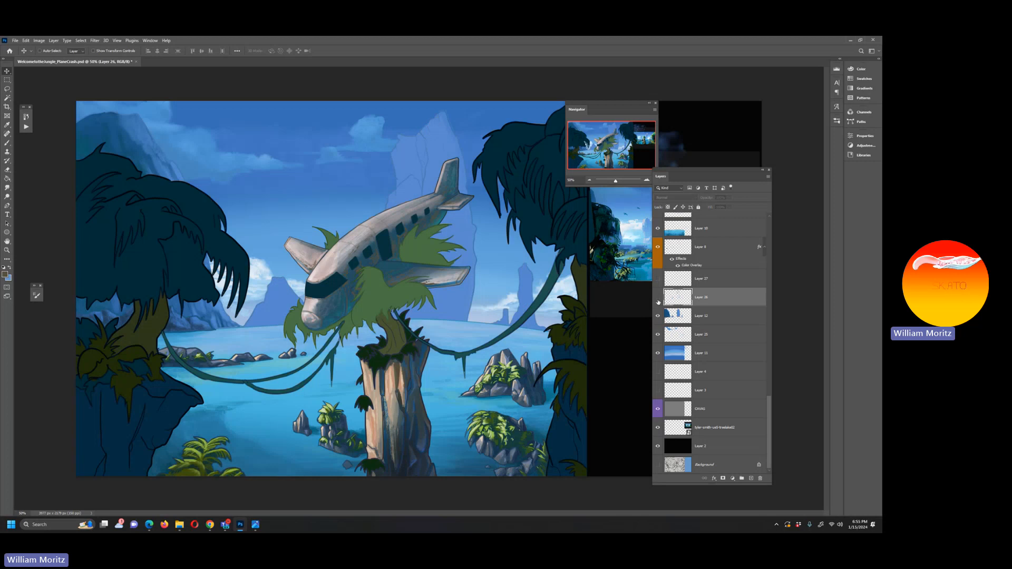
# Step: Toggle Layer 12 off and on to compare the background with and without the rocks' base colour, leaving it visible
pyautogui.click(657, 316)
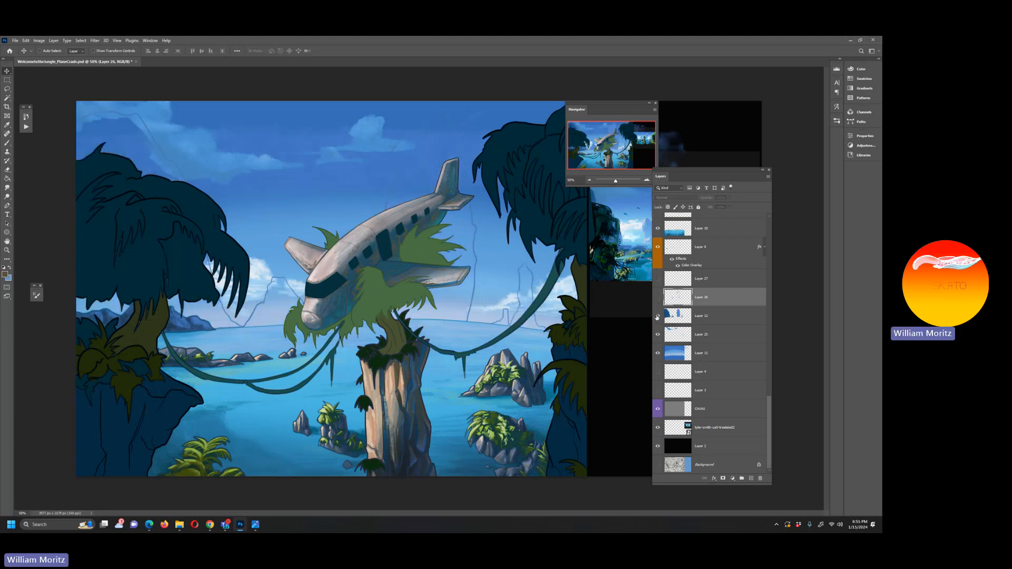
pyautogui.click(657, 316)
pyautogui.click(657, 316)
pyautogui.click(657, 315)
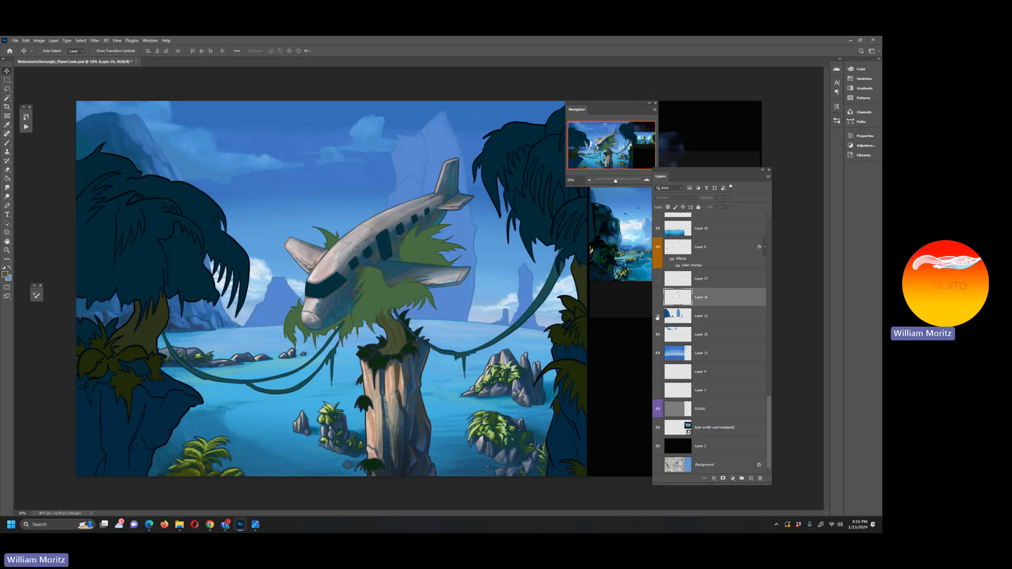
pyautogui.click(657, 316)
pyautogui.click(657, 315)
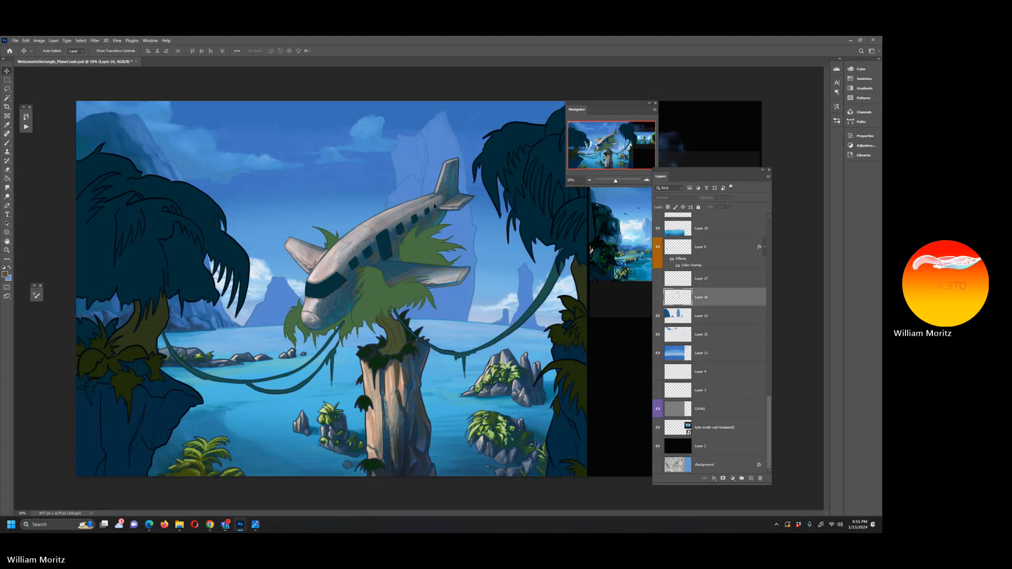
# Step: Toggle Layer 26 repeatedly to compare the distant rocks with and without their painted shading, leaving the layer visible
pyautogui.click(658, 301)
pyautogui.click(658, 301)
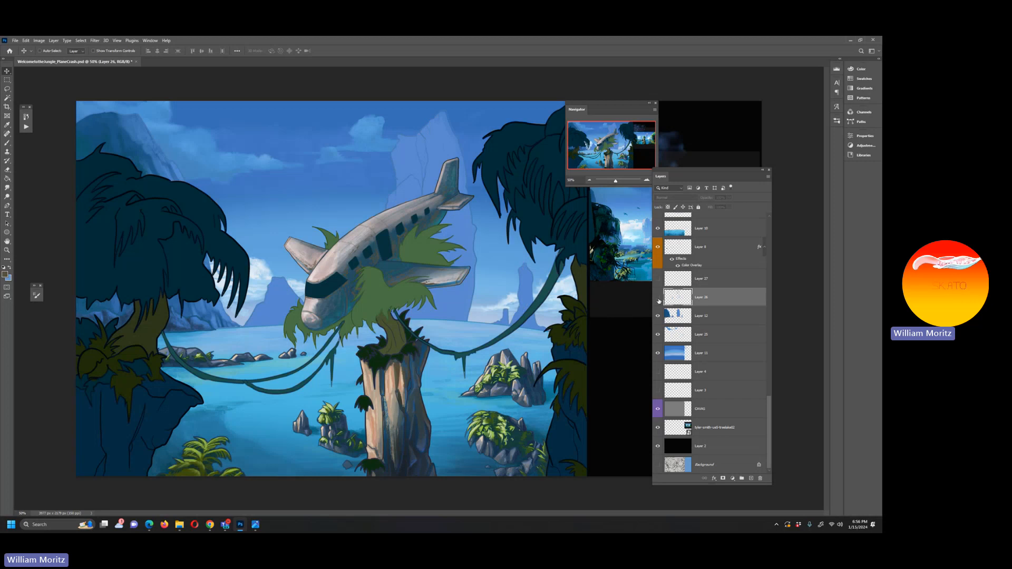
pyautogui.click(658, 300)
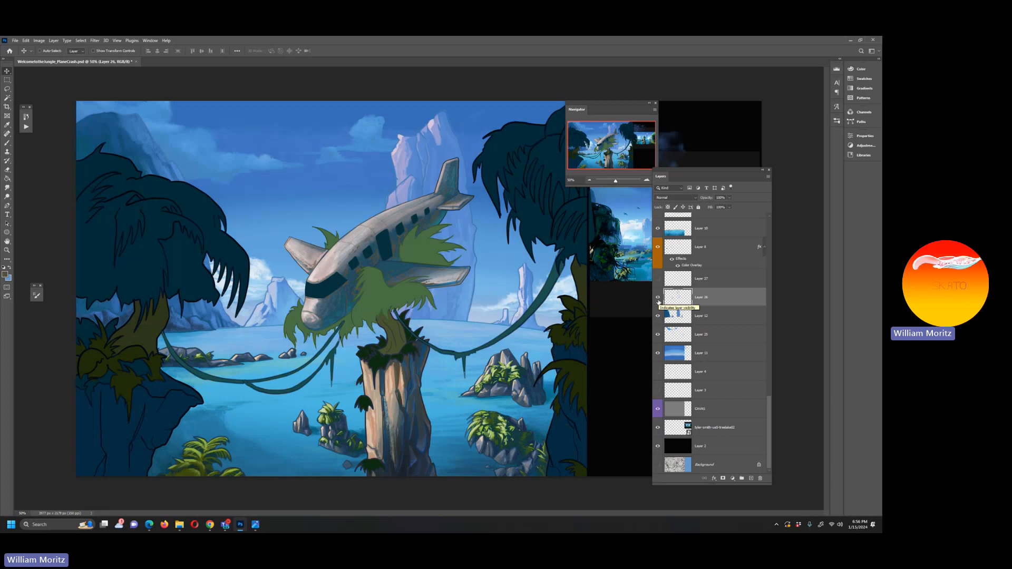
pyautogui.click(658, 298)
pyautogui.click(658, 298)
pyautogui.click(658, 301)
pyautogui.click(658, 301)
# Step: Toggle Layer 27 off and on over the distant rocks, leaving the layer visible
pyautogui.click(658, 279)
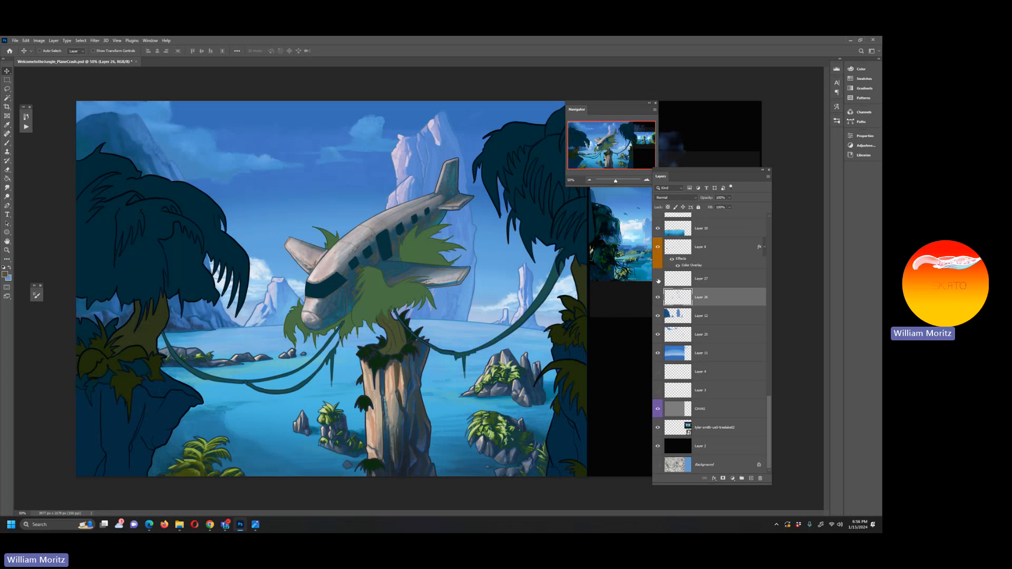
pyautogui.click(657, 279)
pyautogui.click(658, 280)
pyautogui.click(658, 280)
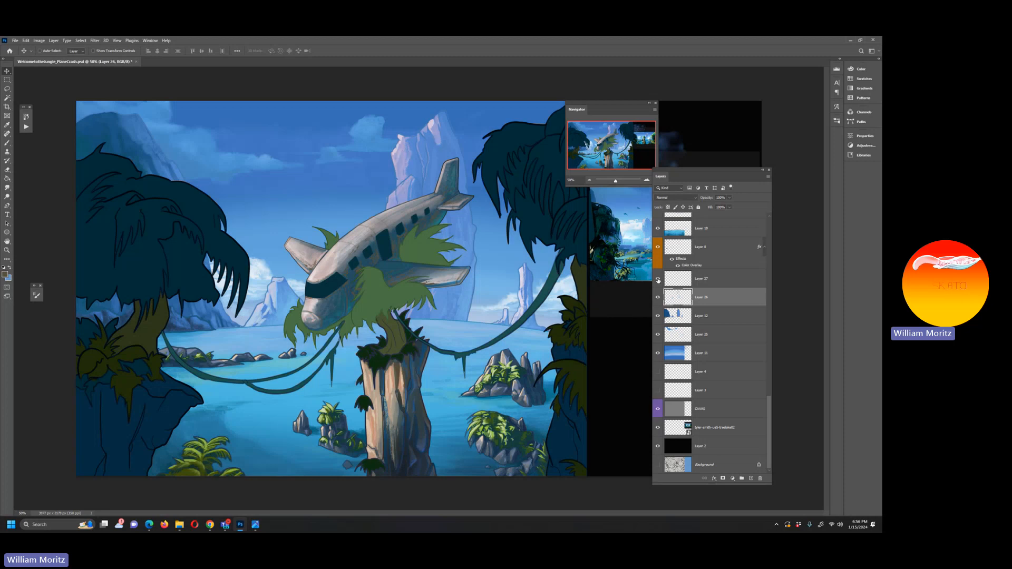
pyautogui.click(657, 279)
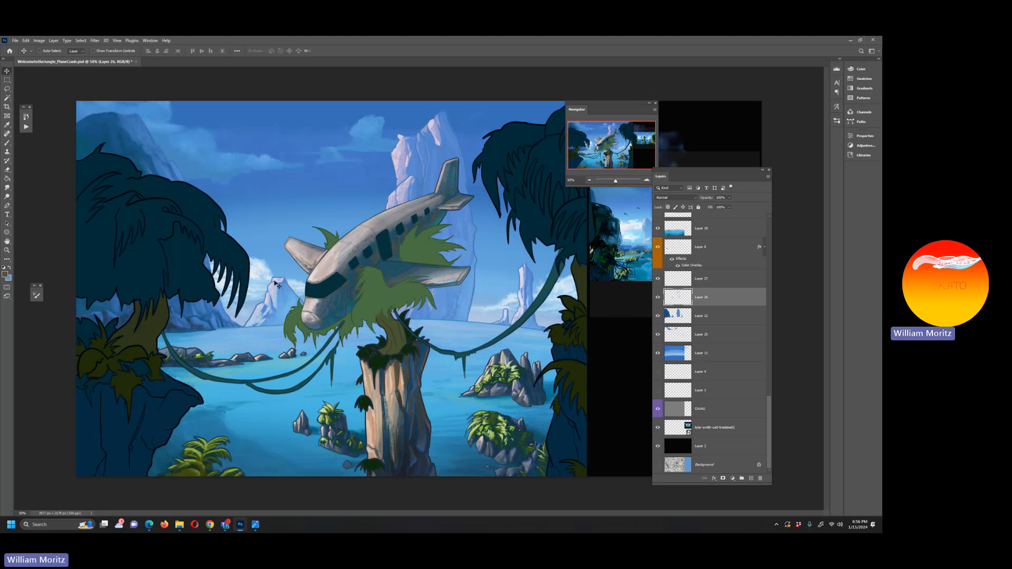
# Step: Compare the distant rocks with Layer 26, Layer 12 and Layer 27 hidden in turn, leaving all three visible
pyautogui.click(657, 299)
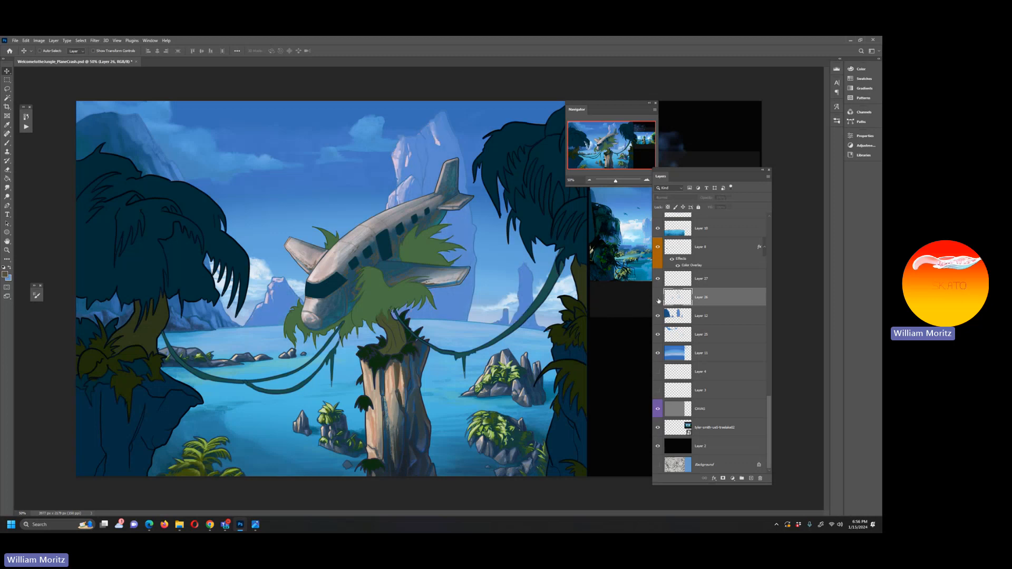
pyautogui.click(658, 299)
pyautogui.click(658, 299)
pyautogui.click(658, 299)
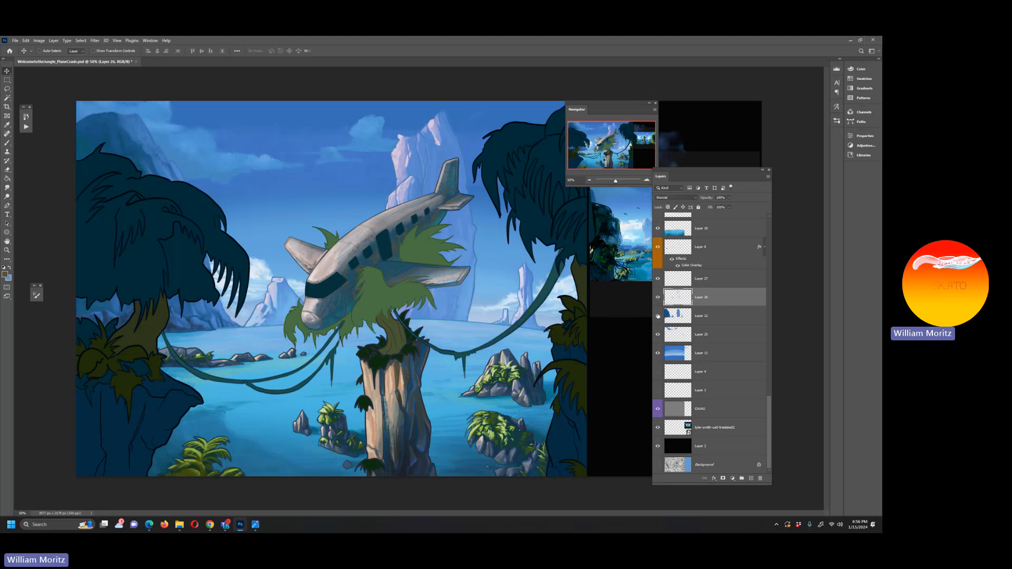
pyautogui.click(658, 316)
pyautogui.click(658, 316)
pyautogui.click(658, 279)
pyautogui.click(657, 279)
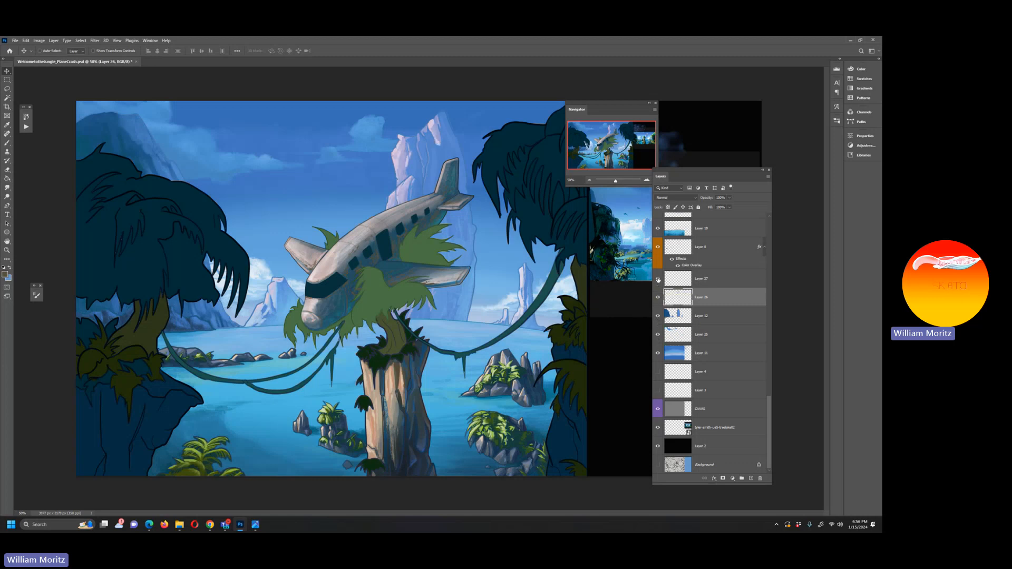
# Step: Load Layer 12's rock shapes as a selection and move the Layers panel clear of the reference painting
pyautogui.click(667, 317)
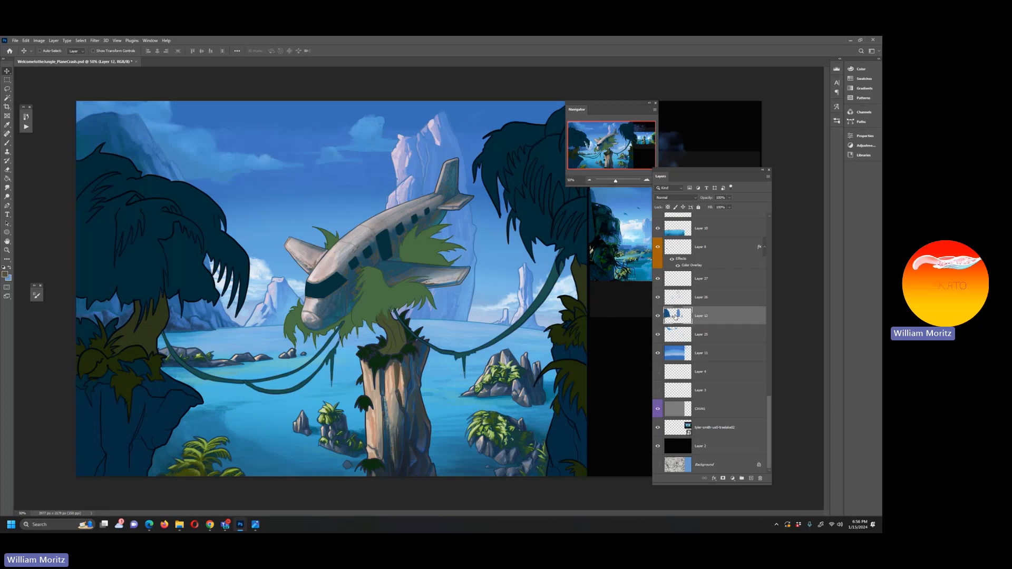
pyautogui.keyDown('ctrl'); pyautogui.click(675, 316); pyautogui.keyUp('ctrl')
pyautogui.moveTo(661, 176); pyautogui.dragTo(762, 171)
# Step: Sample the light blue from the shaded side of the reference painting's tall spire and review it in the Color Picker
pyautogui.press('i')
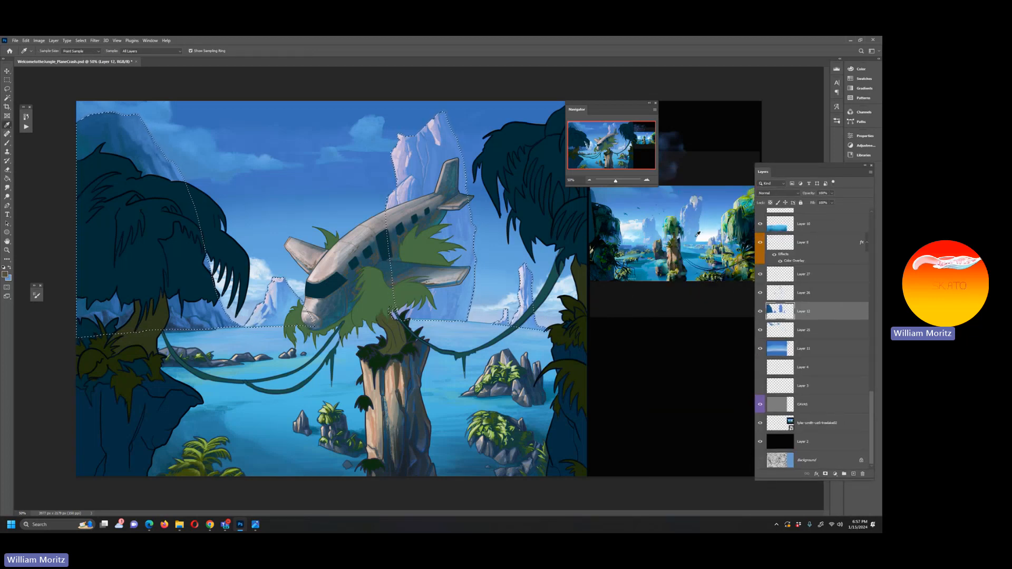
pyautogui.click(698, 234)
pyautogui.click(6, 275)
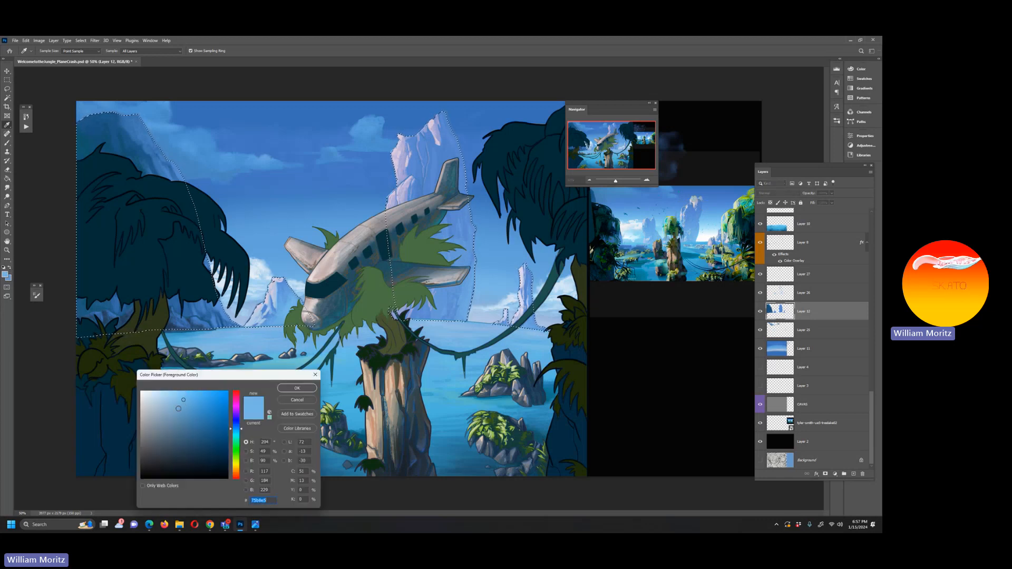
pyautogui.click(298, 389)
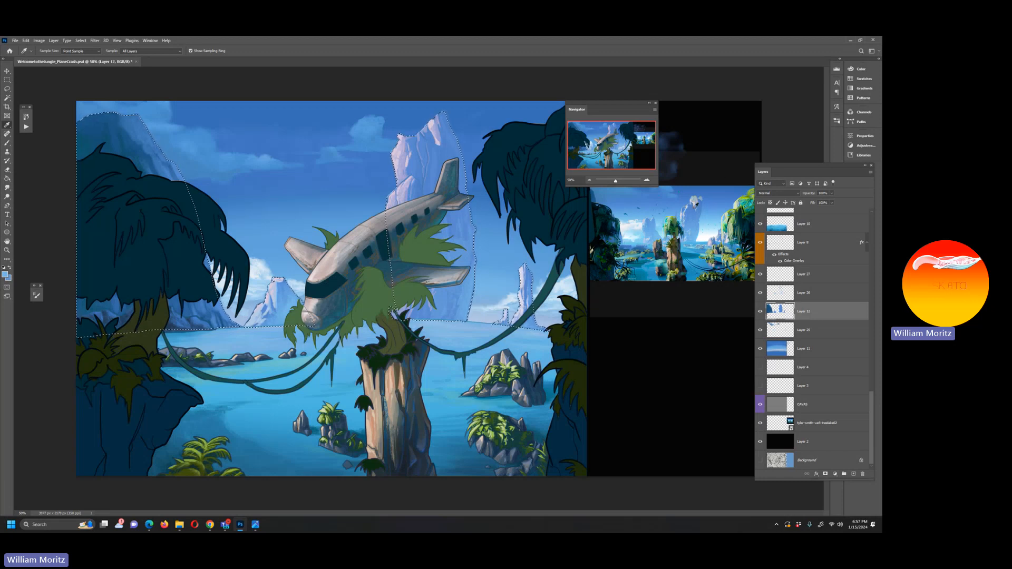
# Step: Sample several light and shadow tones on the reference spire, accepting the pale grey-blue near its peak as foreground colour
pyautogui.click(693, 207)
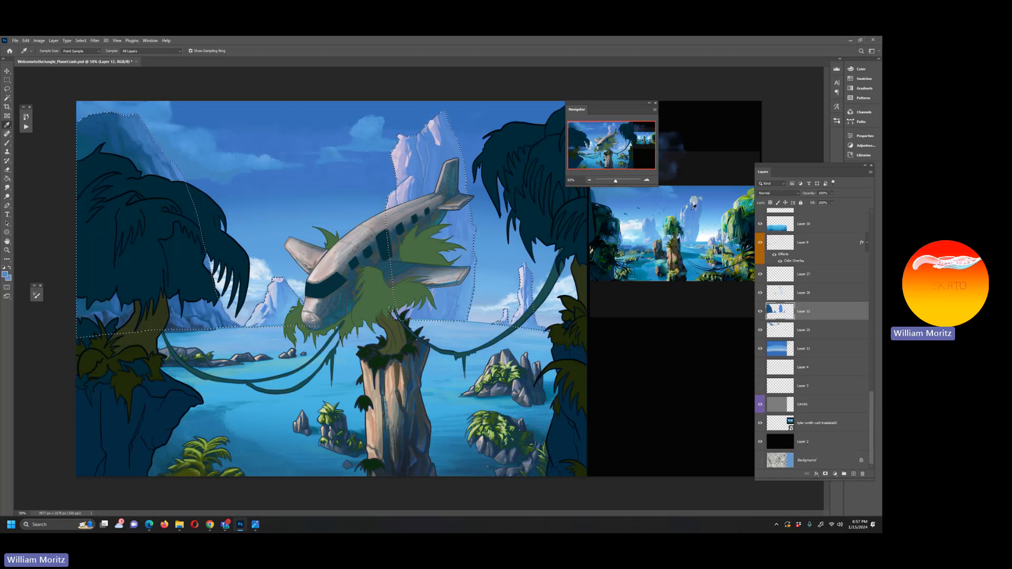
pyautogui.click(696, 231)
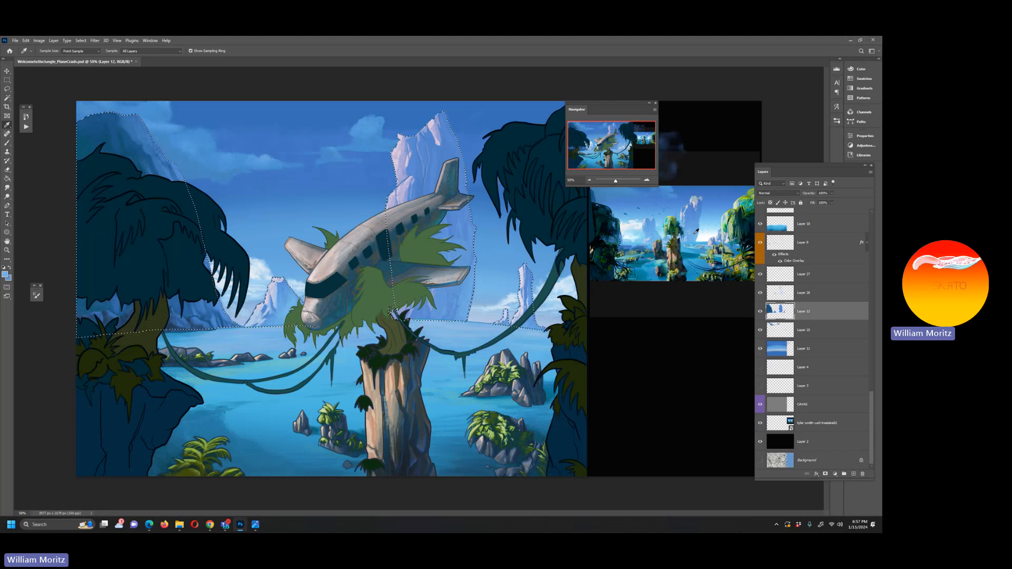
pyautogui.click(695, 203)
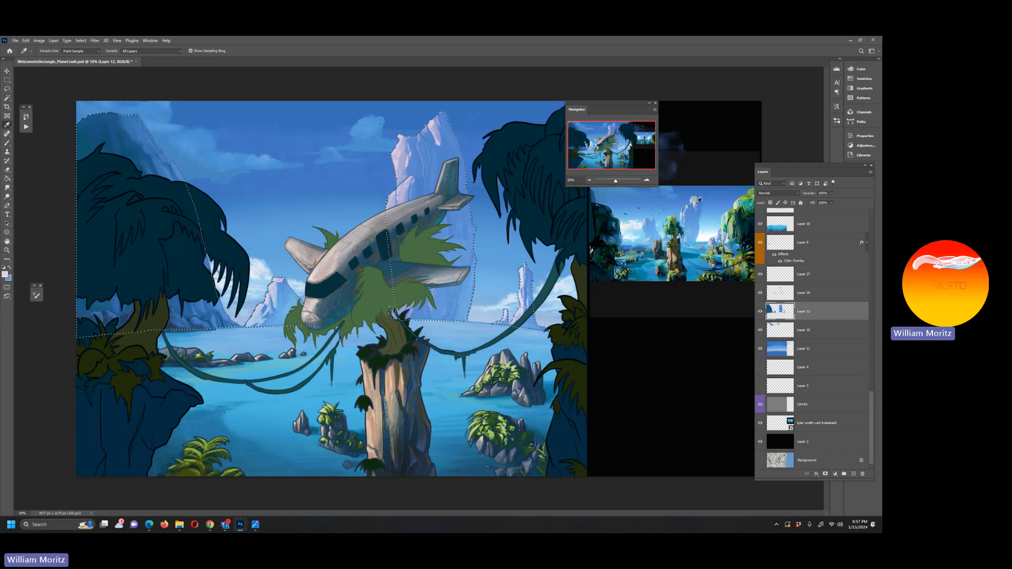
pyautogui.click(698, 198)
pyautogui.click(7, 274)
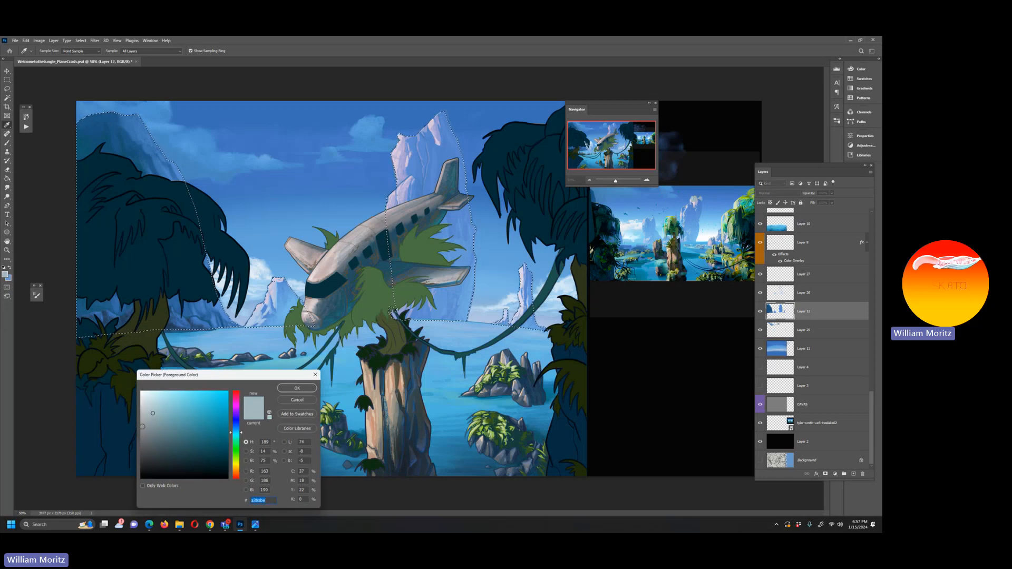
pyautogui.click(299, 388)
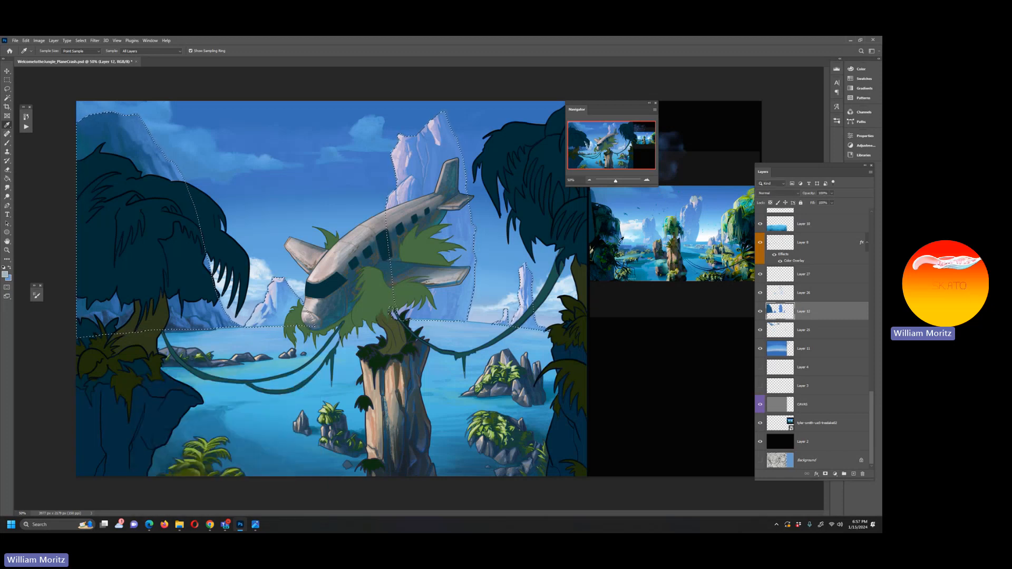
# Step: Inspect the reference painting's rock spires up close, return to a wider view and clear the rock selection
pyautogui.click(622, 181)
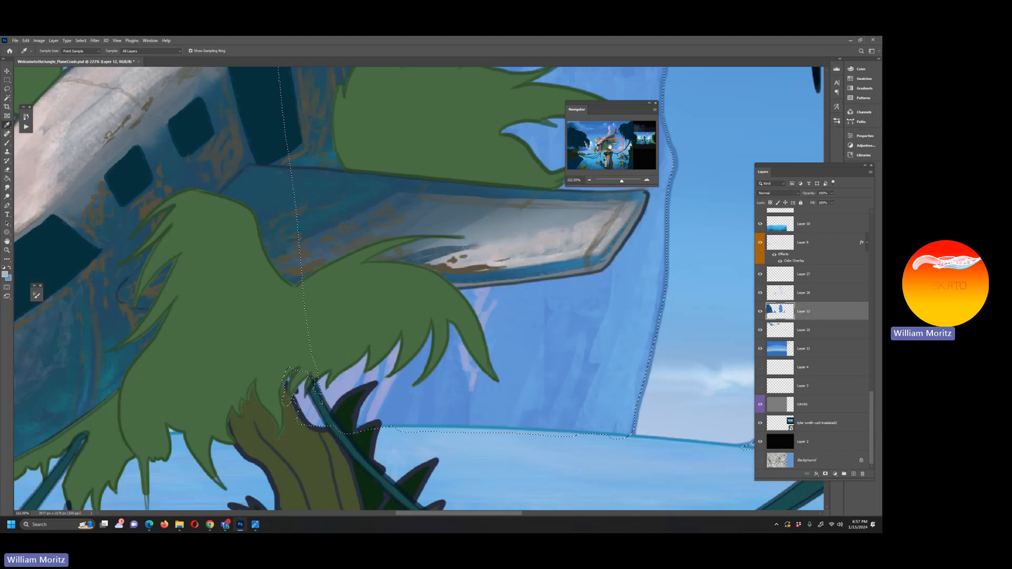
pyautogui.moveTo(620, 144); pyautogui.dragTo(653, 138)
pyautogui.scroll(3, 557, 193)
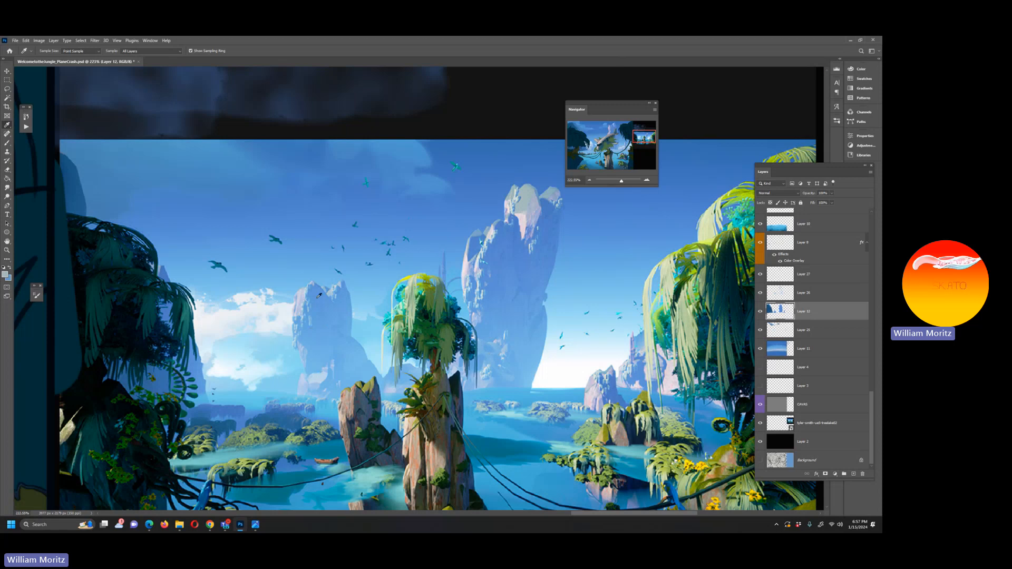
pyautogui.moveTo(620, 183); pyautogui.dragTo(598, 149)
pyautogui.click(7, 89)
pyautogui.click(122, 108)
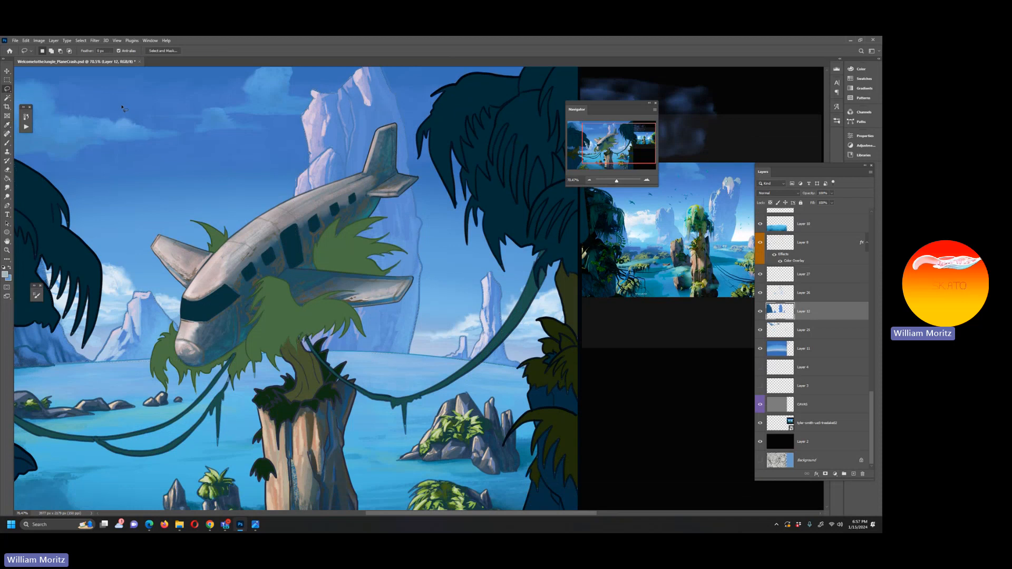
# Step: Examine the plane, its foliage and the stone pillar at several zoom levels, ending at 66.7%
pyautogui.click(7, 250)
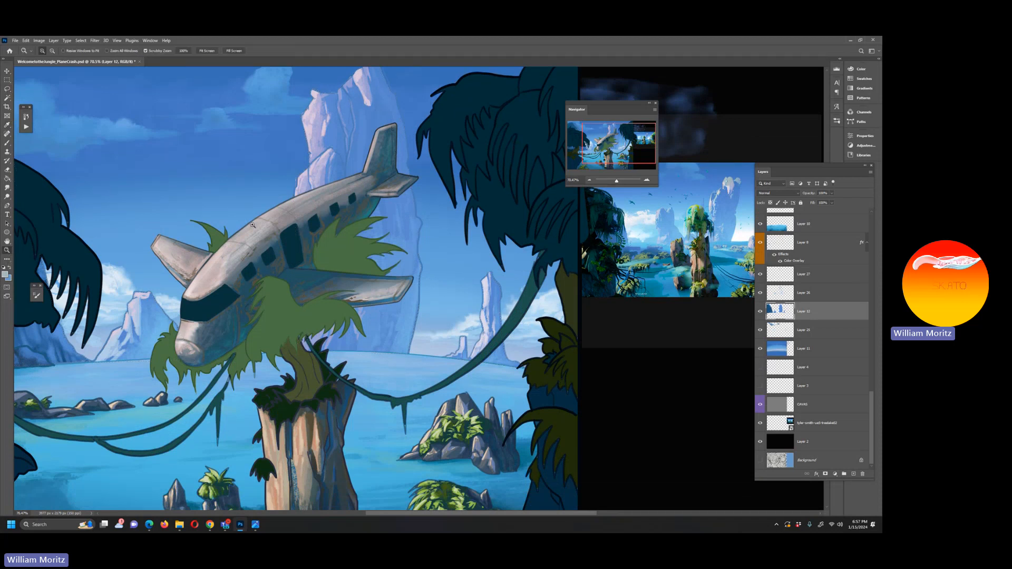
pyautogui.keyDown('alt'); pyautogui.click(254, 203); pyautogui.keyUp('alt')
pyautogui.keyDown('alt'); pyautogui.click(254, 204); pyautogui.keyUp('alt')
pyautogui.keyDown('alt'); pyautogui.click(289, 226); pyautogui.keyUp('alt')
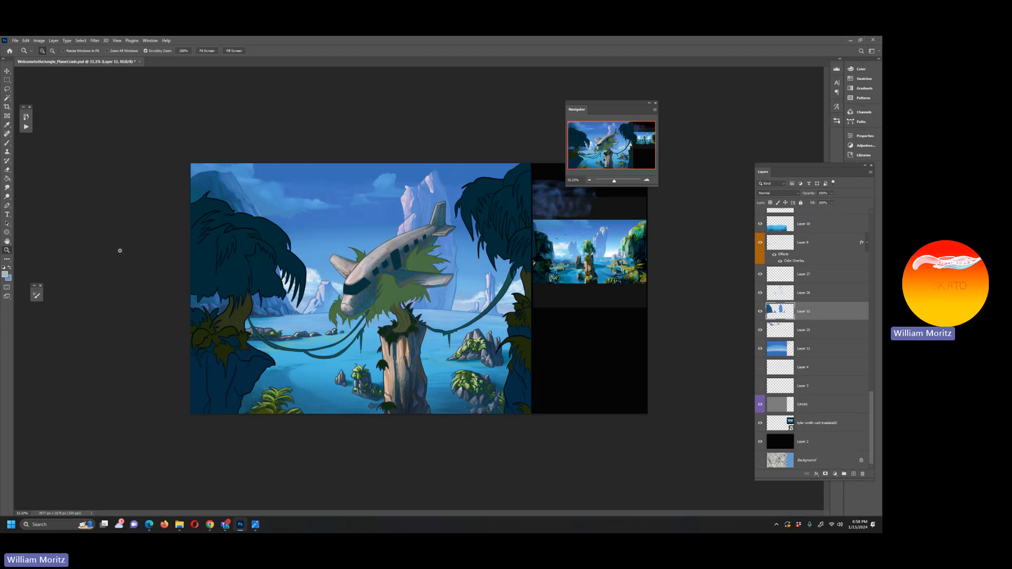
pyautogui.moveTo(340, 328); pyautogui.dragTo(406, 329)
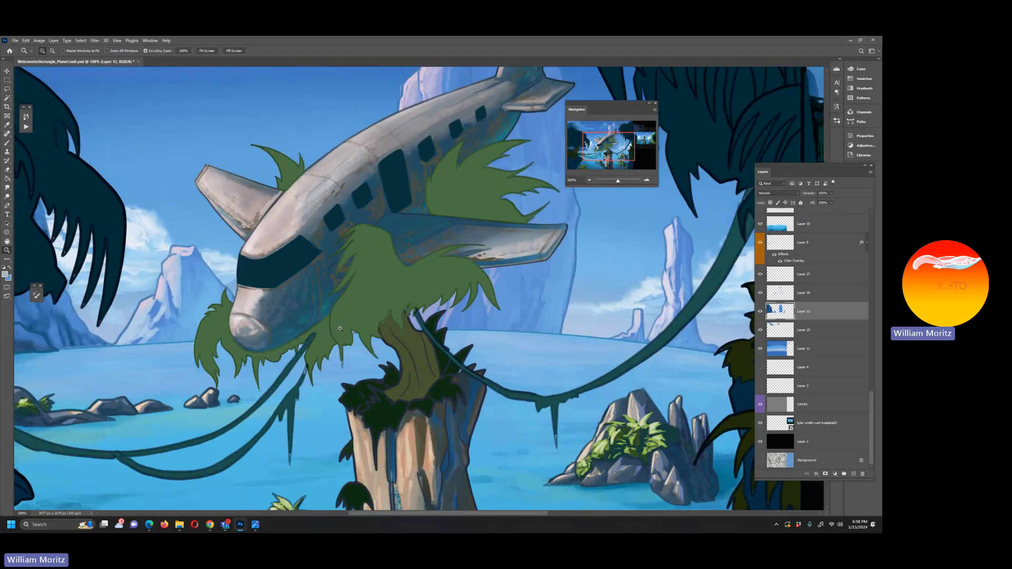
pyautogui.click(340, 328)
pyautogui.press('i')
pyautogui.scroll(-2, 445, 357)
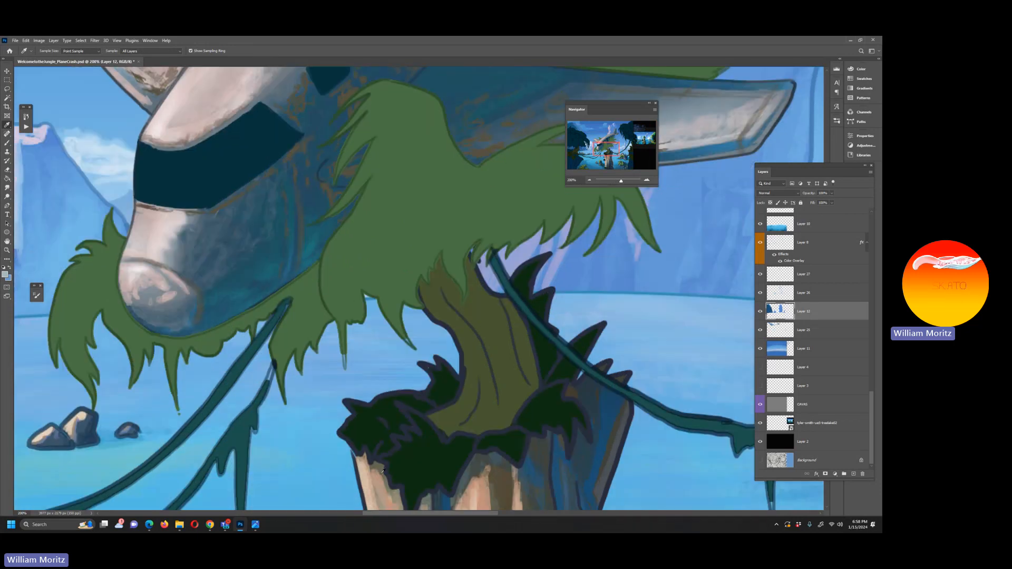
pyautogui.click(7, 249)
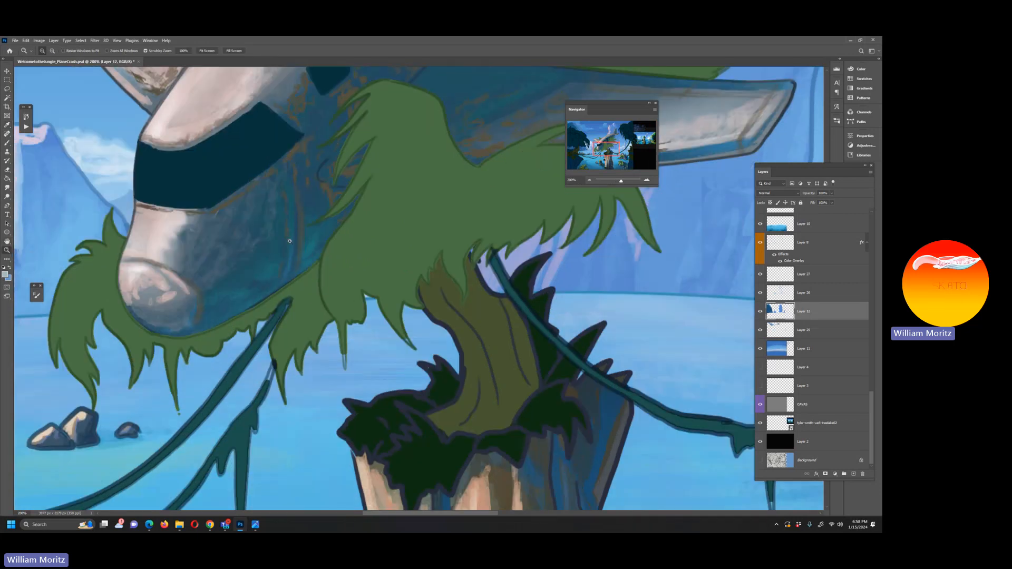
pyautogui.keyDown('alt'); pyautogui.click(378, 227); pyautogui.keyUp('alt')
pyautogui.keyDown('alt'); pyautogui.click(377, 227); pyautogui.keyUp('alt')
pyautogui.scroll(2, 335, 258)
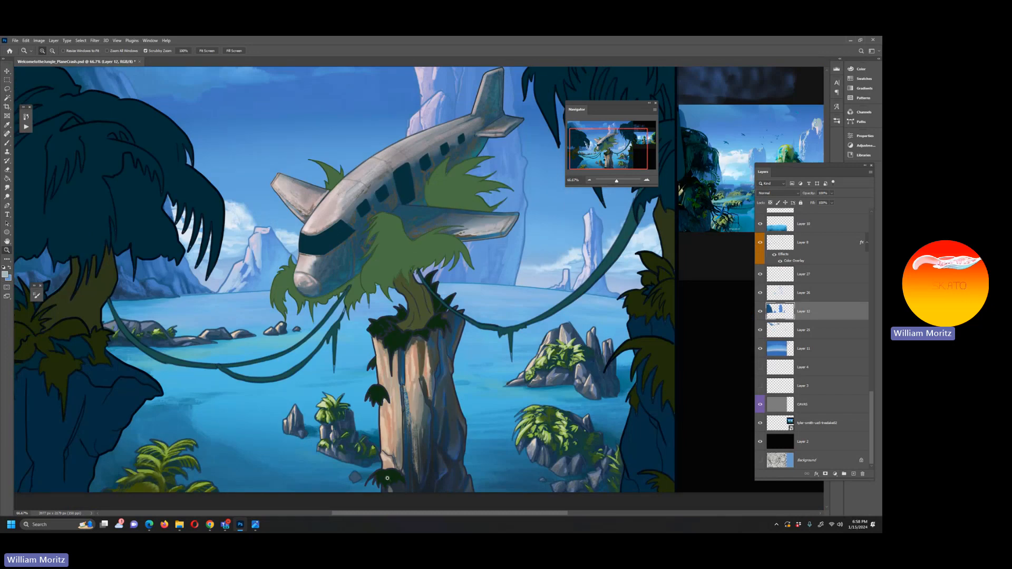
pyautogui.scroll(1, 411, 210)
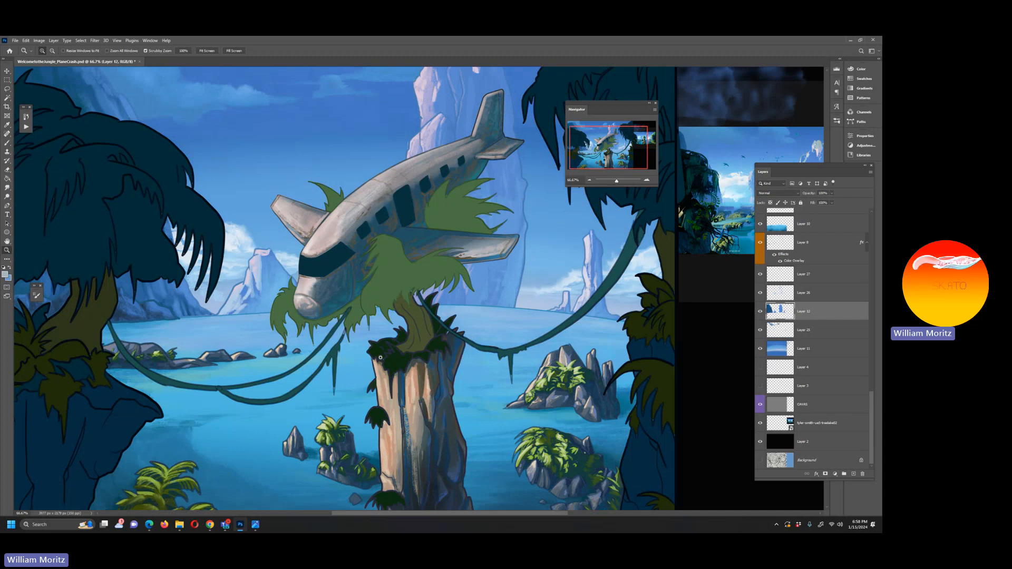
# Step: Select Layer 23 by picking it on the hanging vine beneath the plane
pyautogui.click(7, 71)
pyautogui.rightClick(287, 399)
pyautogui.click(315, 403)
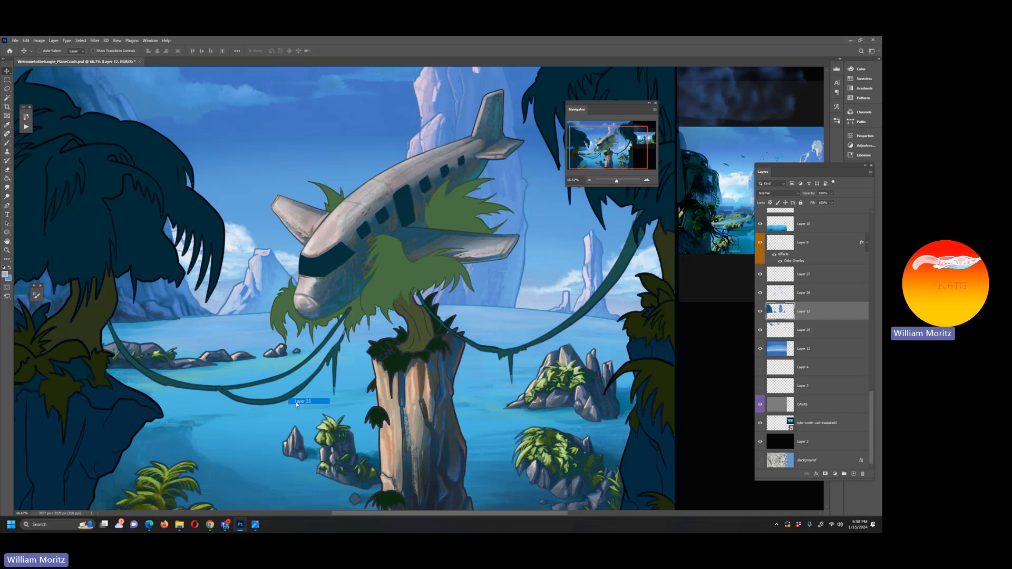
# Step: Sample the dark teal of the hanging vine beneath the plane as foreground colour and activate the Brush
pyautogui.press('i')
pyautogui.click(299, 388)
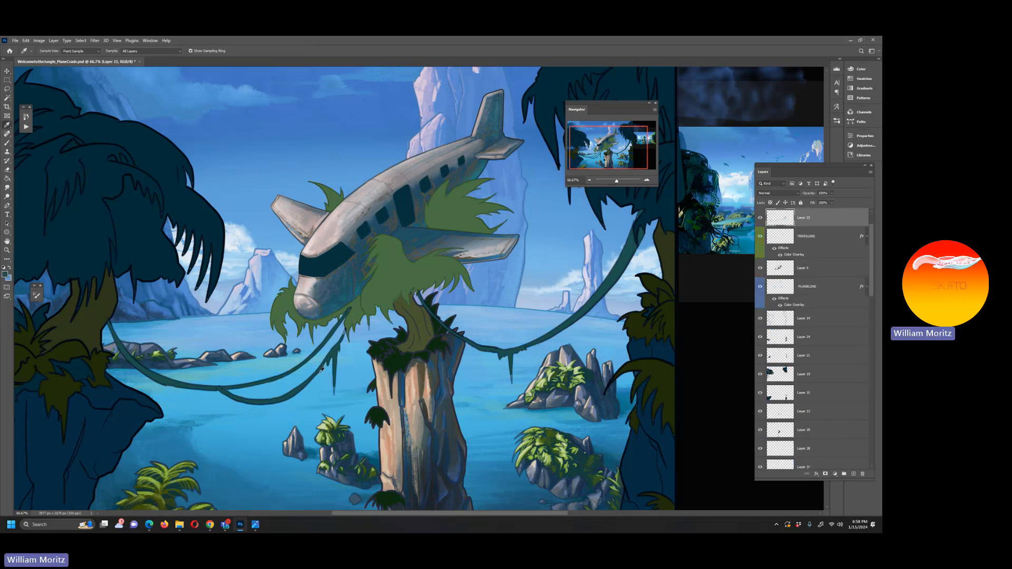
pyautogui.press('b')
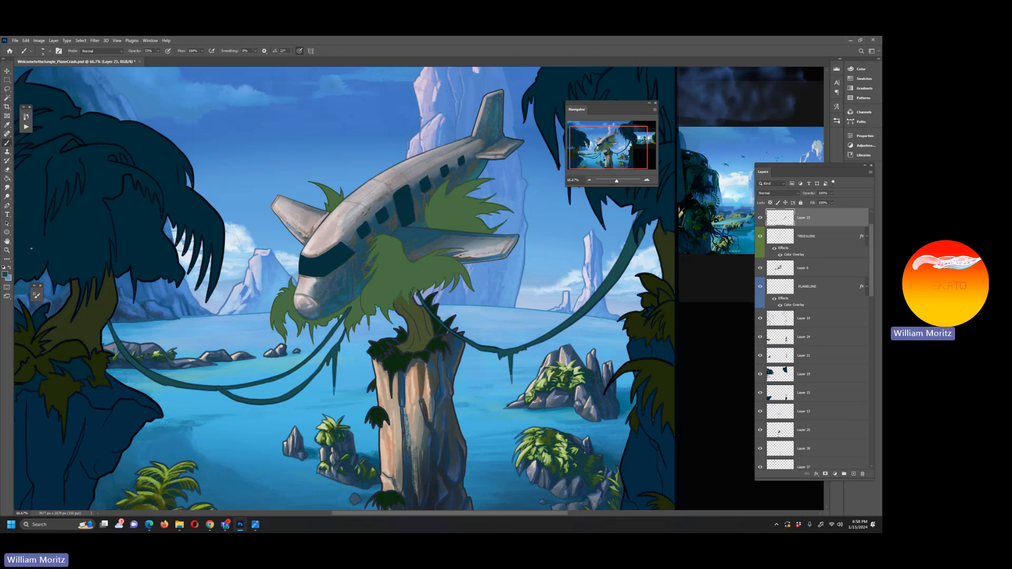
# Step: Select the TREESLINE layer by picking it on the foliage beside the plane and hide its Color Overlay effect
pyautogui.press('z')
pyautogui.click(378, 265)
pyautogui.click(376, 266)
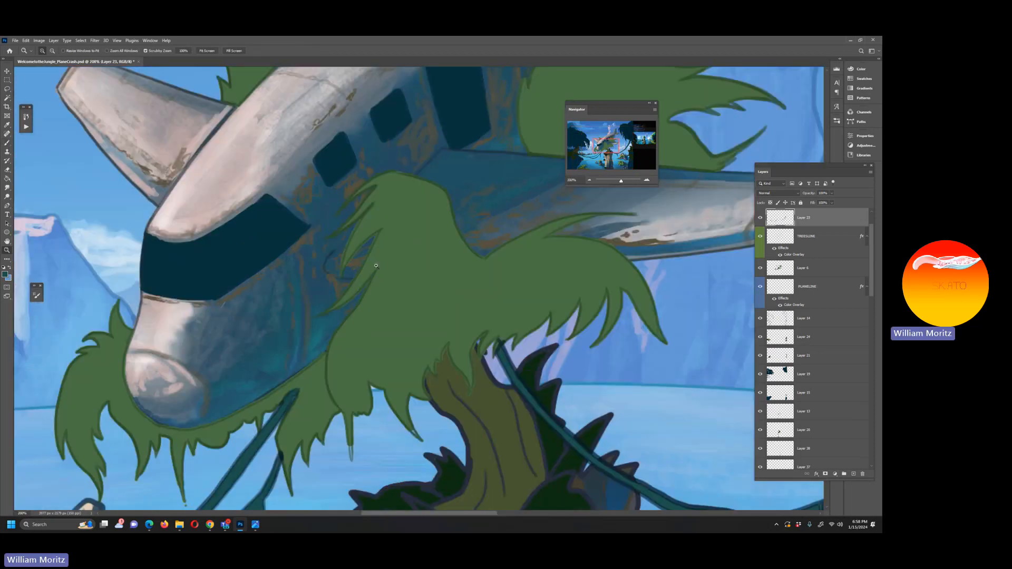
pyautogui.press('v')
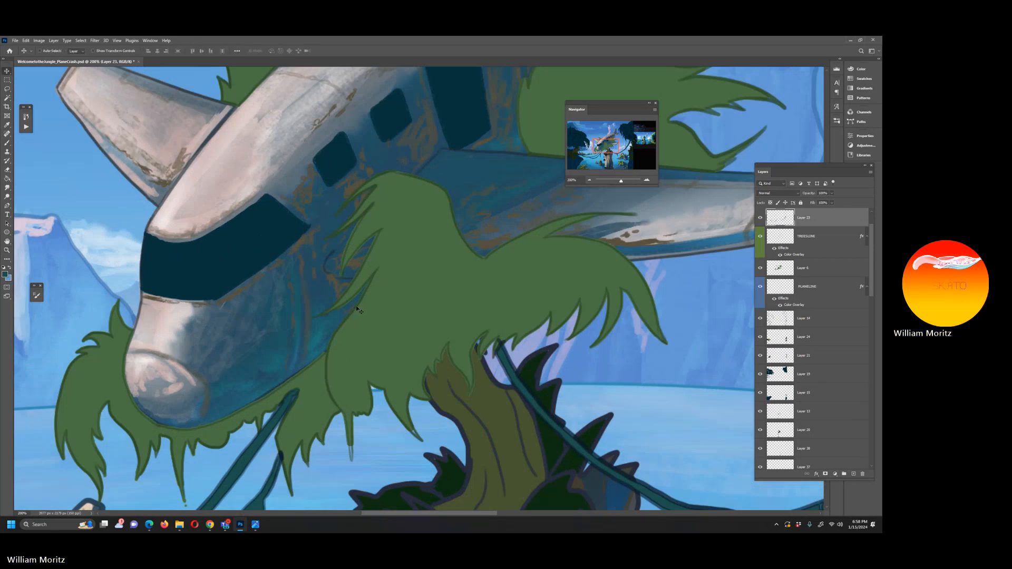
pyautogui.rightClick(358, 310)
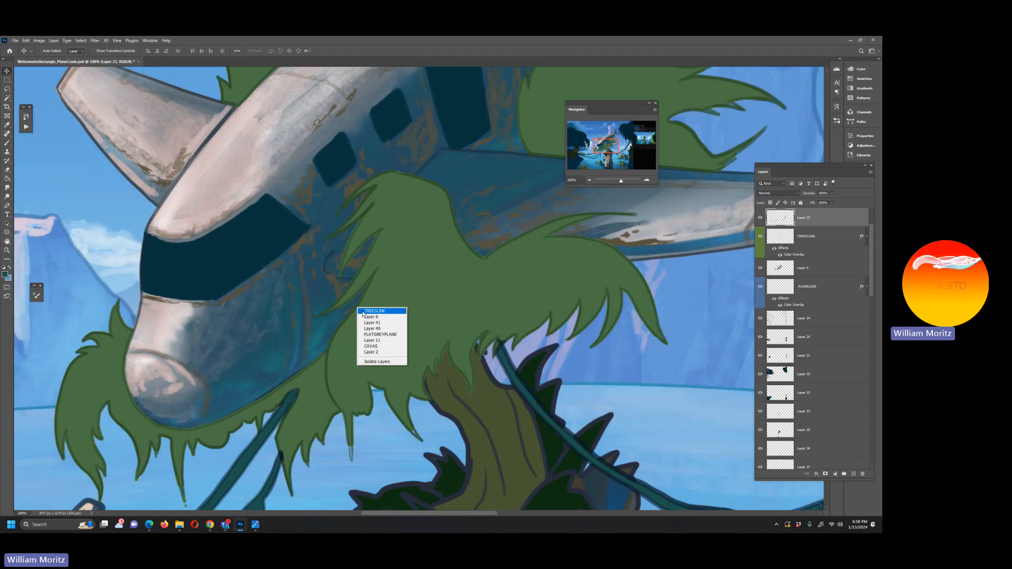
pyautogui.click(374, 313)
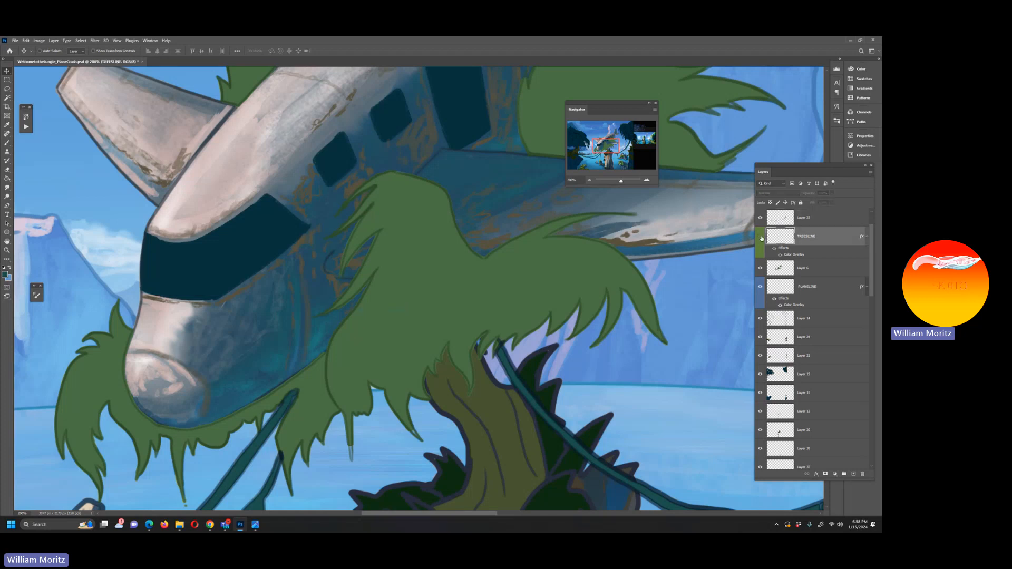
pyautogui.click(780, 255)
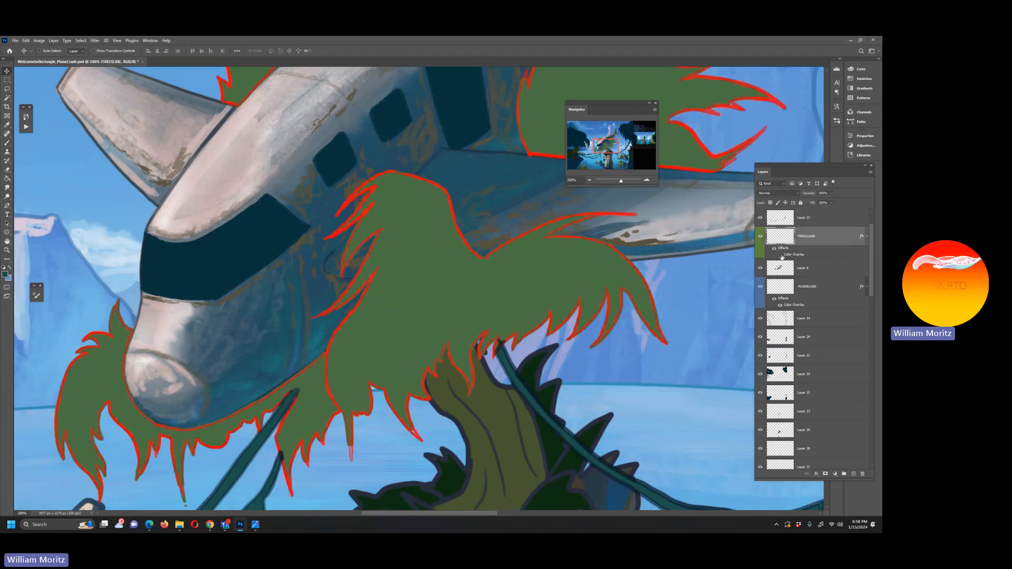
# Step: Show the ReferenceImage sketch layer over the whole painting
pyautogui.moveTo(613, 180); pyautogui.dragTo(616, 181)
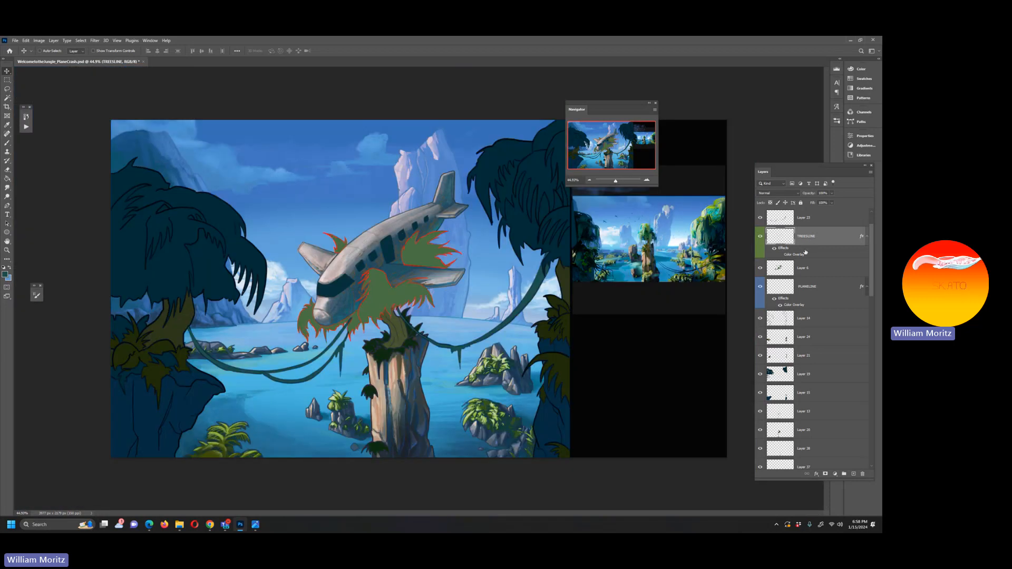
pyautogui.scroll(2, 813, 254)
pyautogui.click(760, 217)
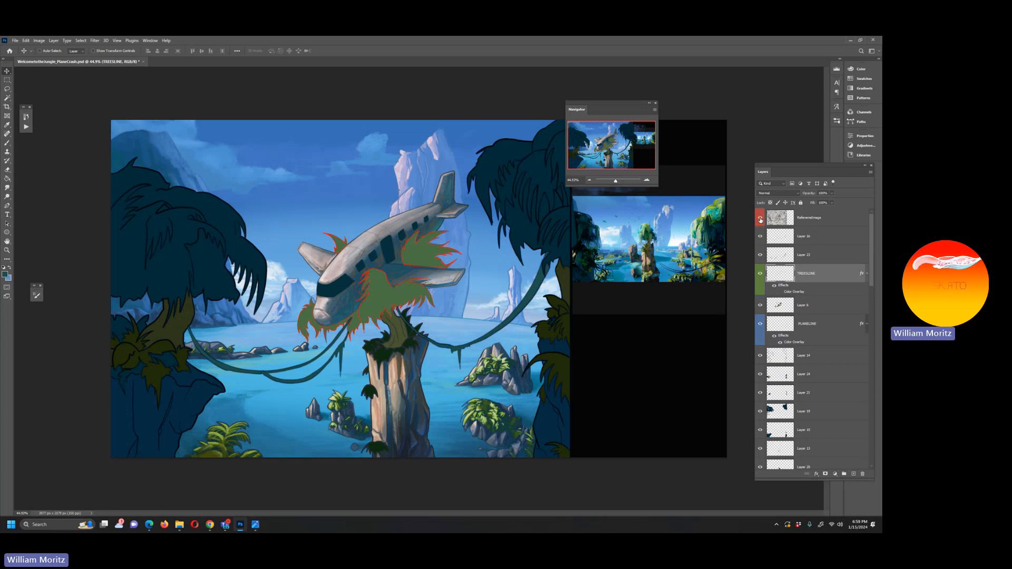
pyautogui.click(832, 194)
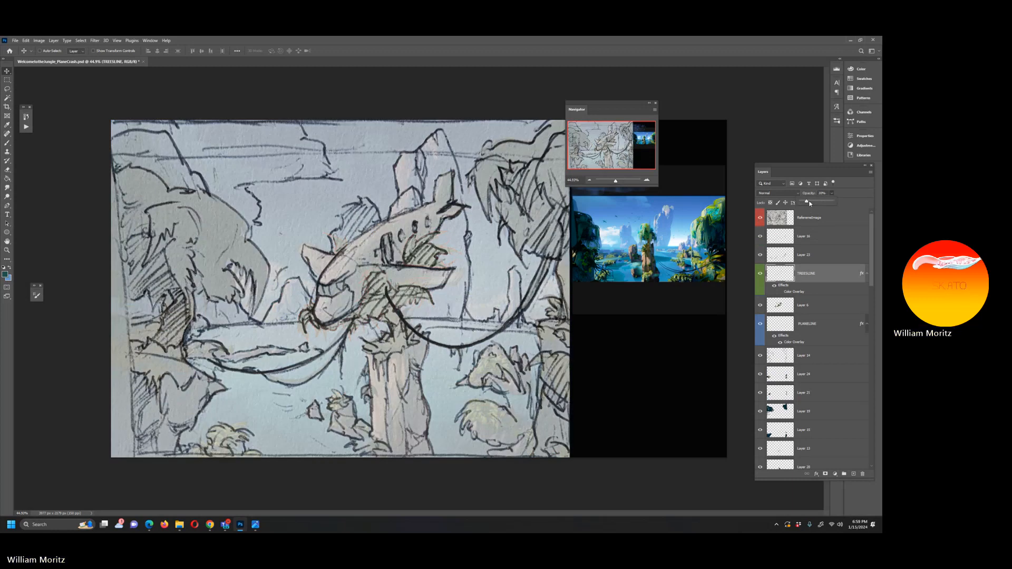
pyautogui.moveTo(810, 203); pyautogui.dragTo(811, 203)
pyautogui.click(6, 250)
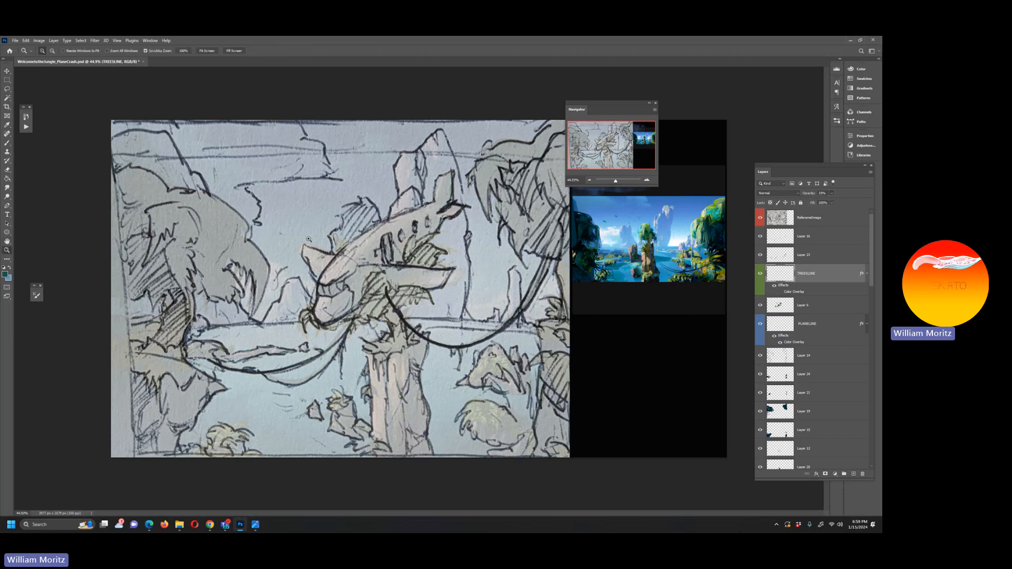
pyautogui.click(357, 222)
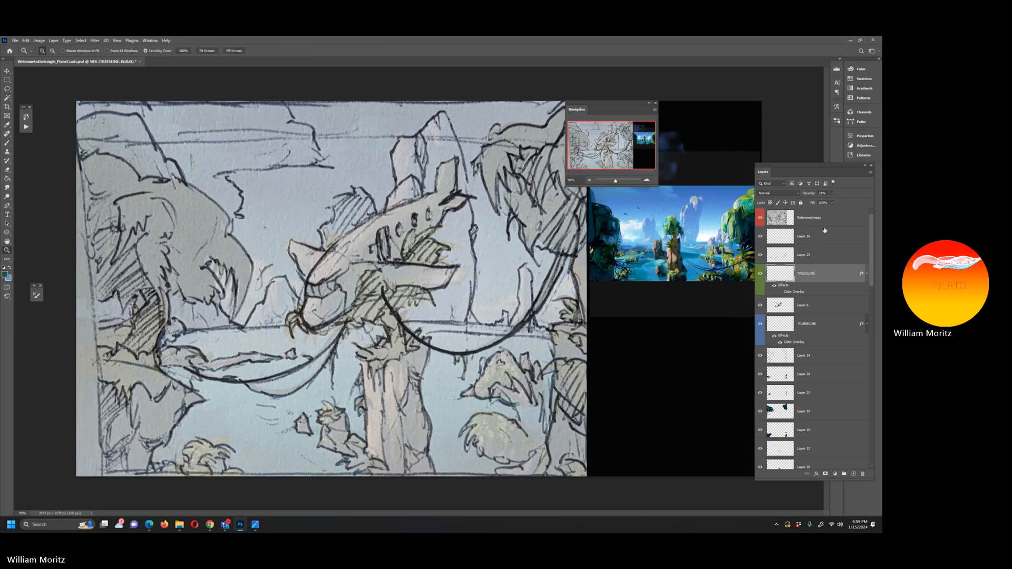
pyautogui.click(832, 193)
# Step: Lower the opacity of the ReferenceImage layer to about 37% so the painting shows through the sketch
pyautogui.click(842, 223)
pyautogui.click(831, 193)
pyautogui.moveTo(830, 203); pyautogui.dragTo(819, 203)
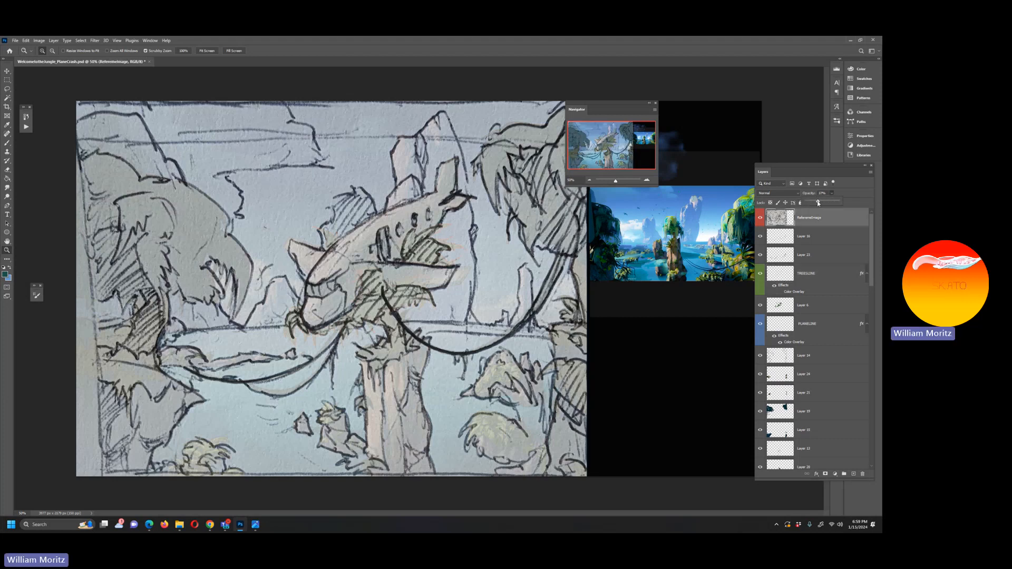
# Step: Make TREESLINE the active layer and set the Brush's foreground colour to a bright red with hue 0
pyautogui.click(825, 279)
pyautogui.press('b')
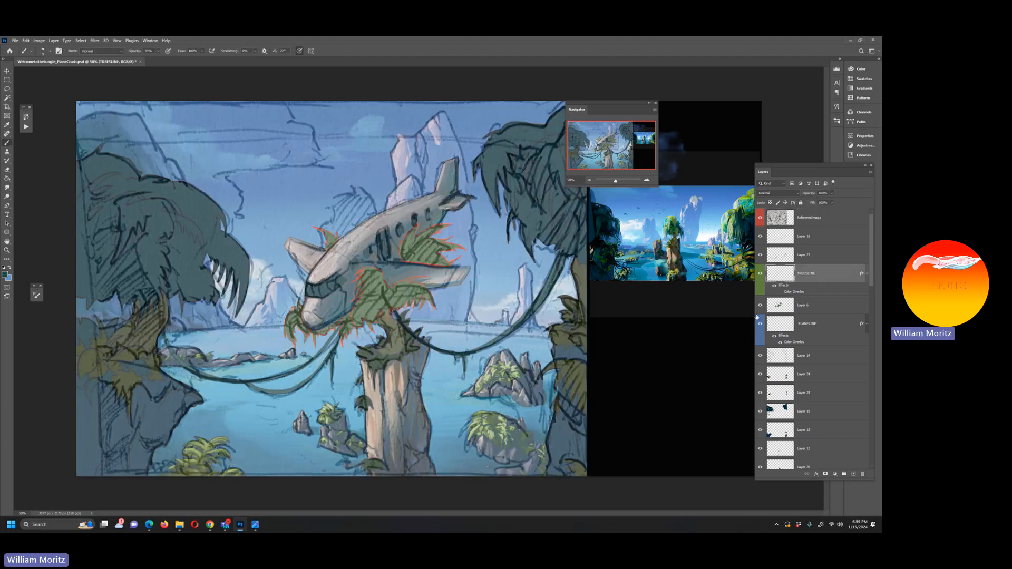
pyautogui.click(5, 274)
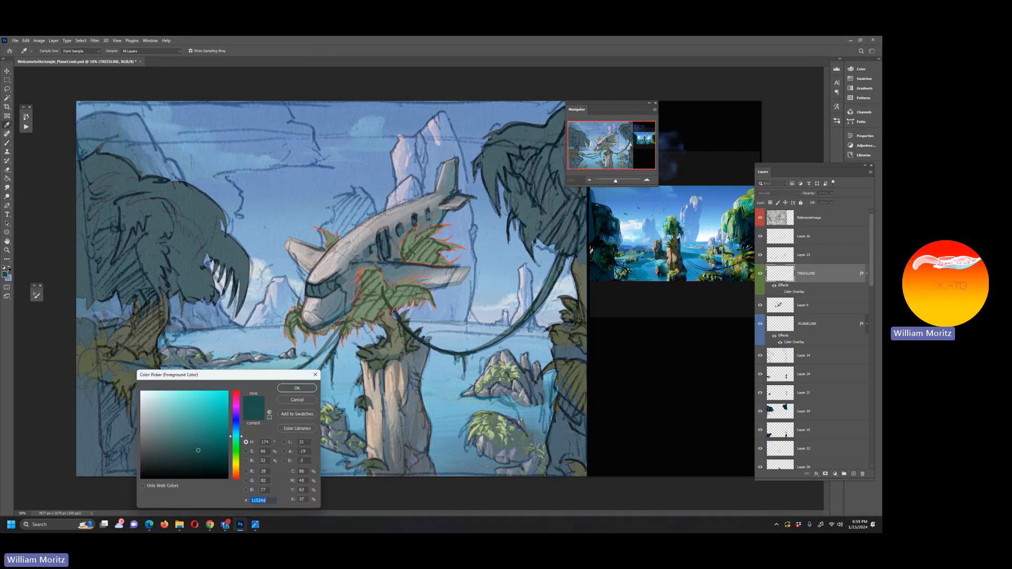
pyautogui.click(236, 395)
pyautogui.press('Return')
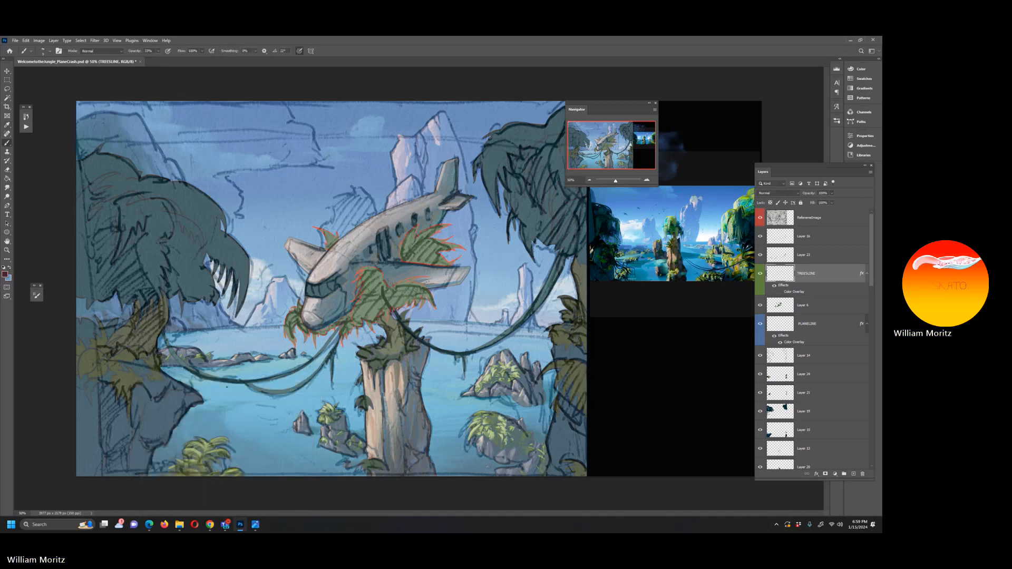
pyautogui.click(6, 275)
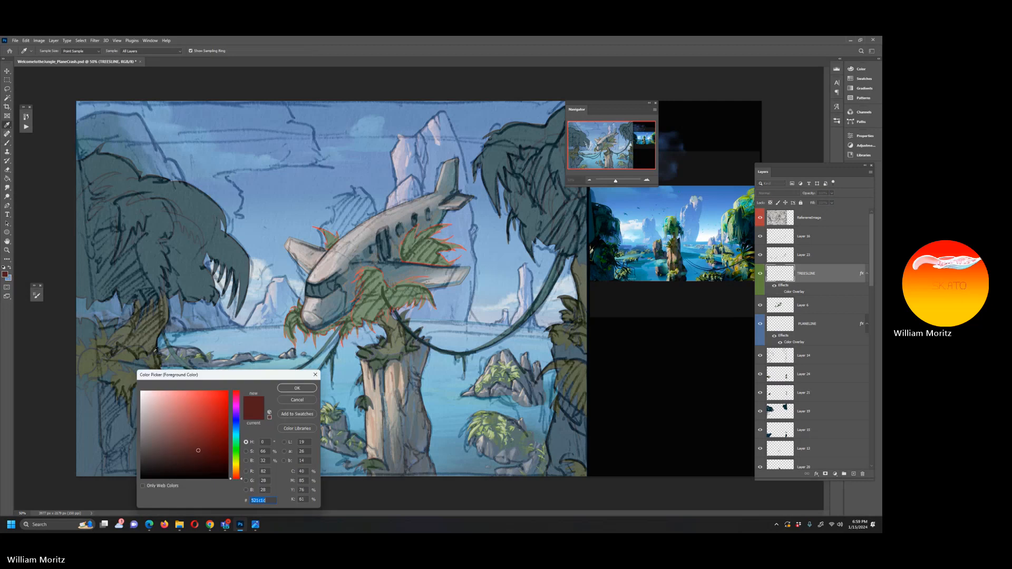
pyautogui.click(203, 384)
pyautogui.press('Return')
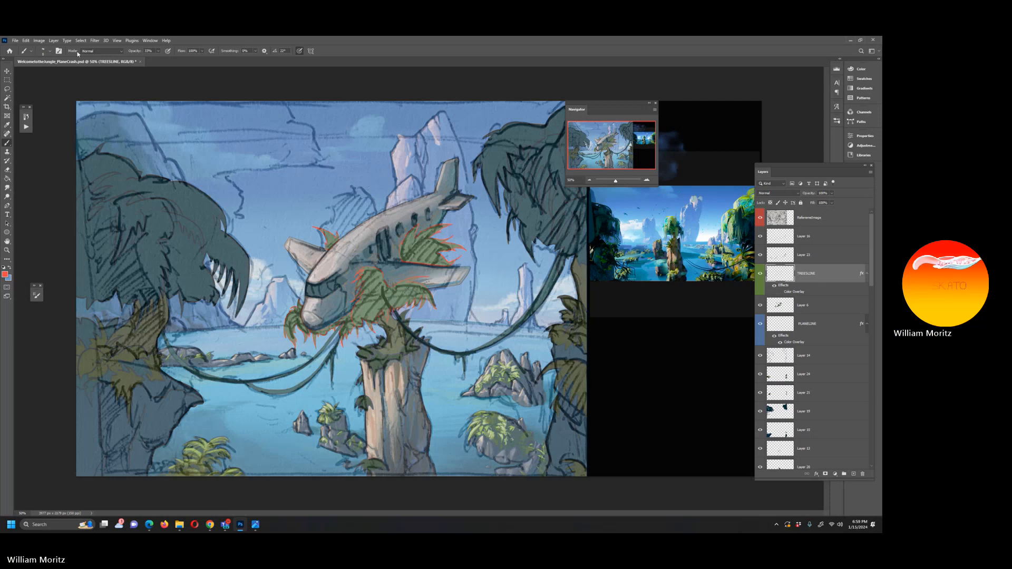
# Step: Set the brush opacity to 100% and choose the Hard Round brush from the General Brushes
pyautogui.click(157, 51)
pyautogui.moveTo(176, 60); pyautogui.dragTo(180, 76)
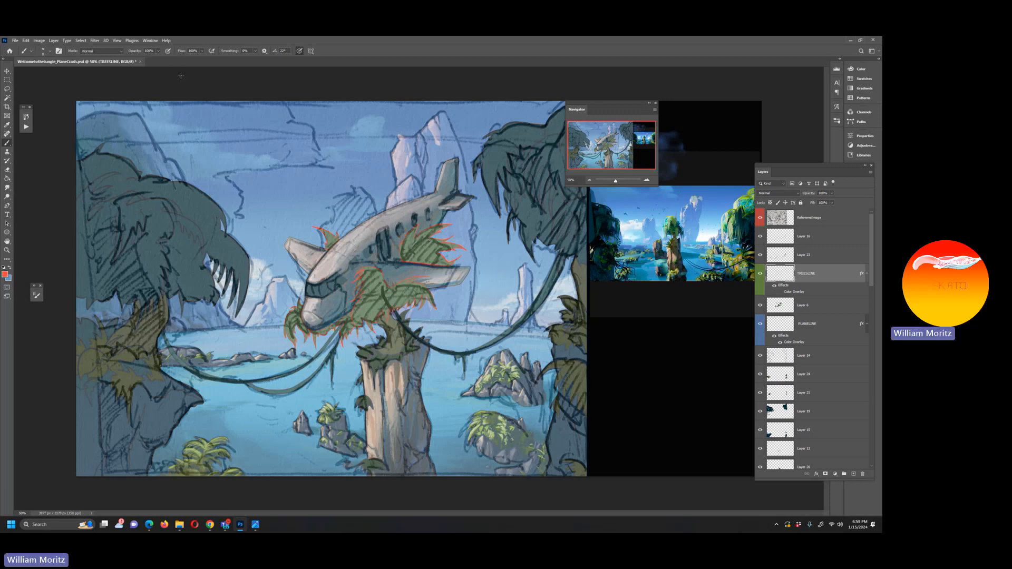
pyautogui.click(51, 52)
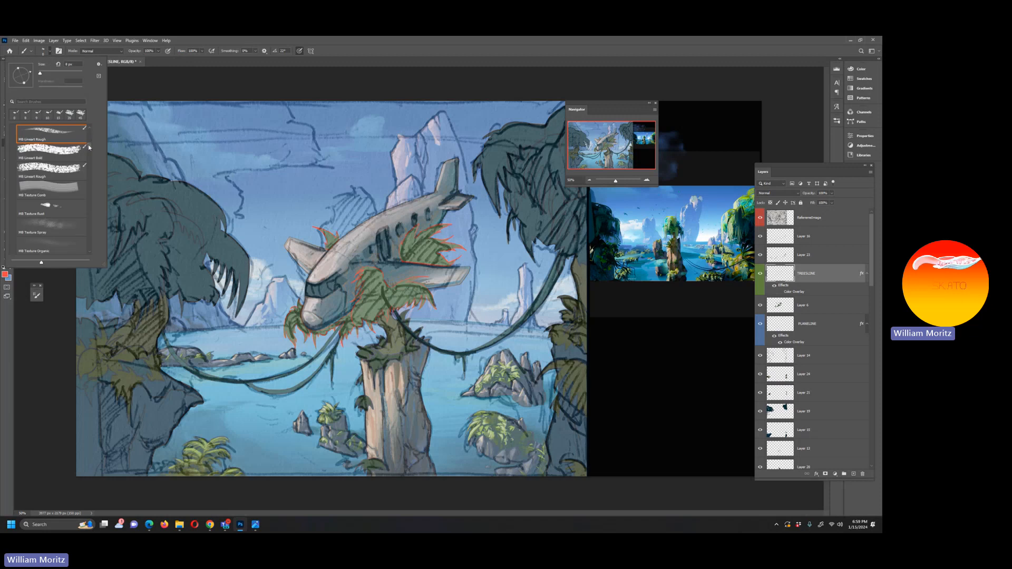
pyautogui.scroll(5, 79, 137)
pyautogui.click(49, 159)
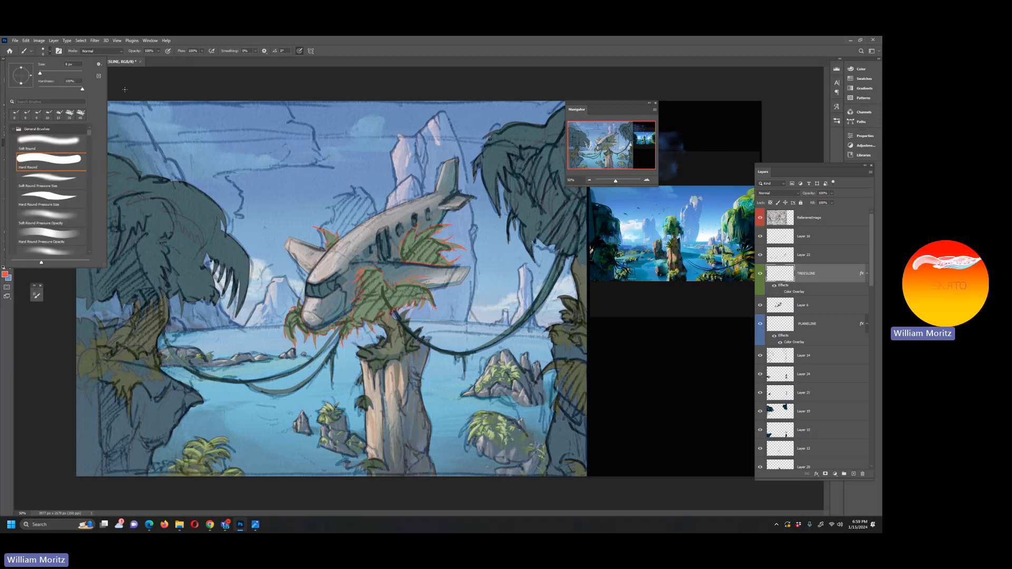
pyautogui.click(135, 83)
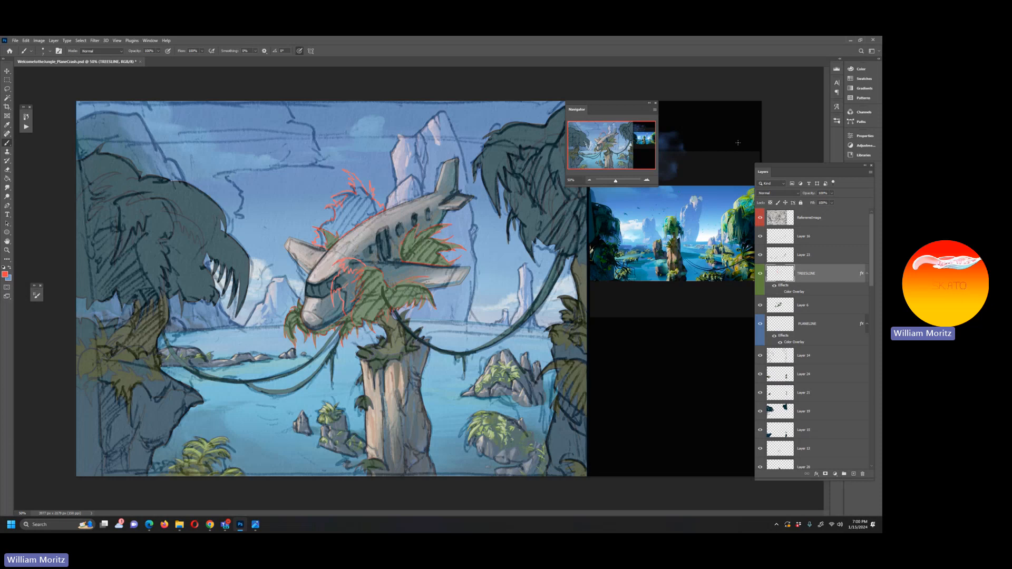
# Step: Hide the ReferenceImage sketch and turn the Color Overlay effect of TREESLINE back on
pyautogui.click(760, 217)
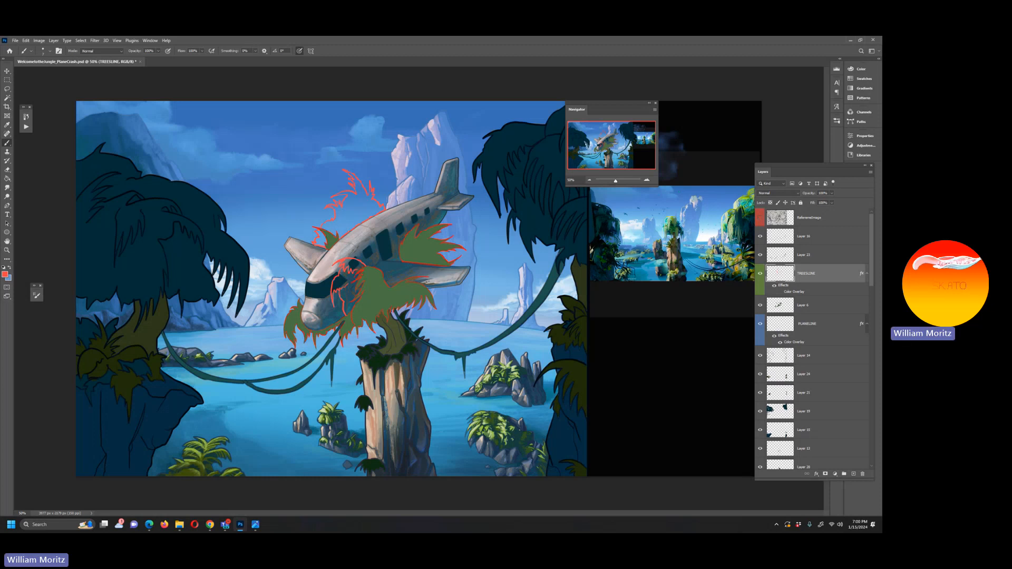
pyautogui.click(780, 292)
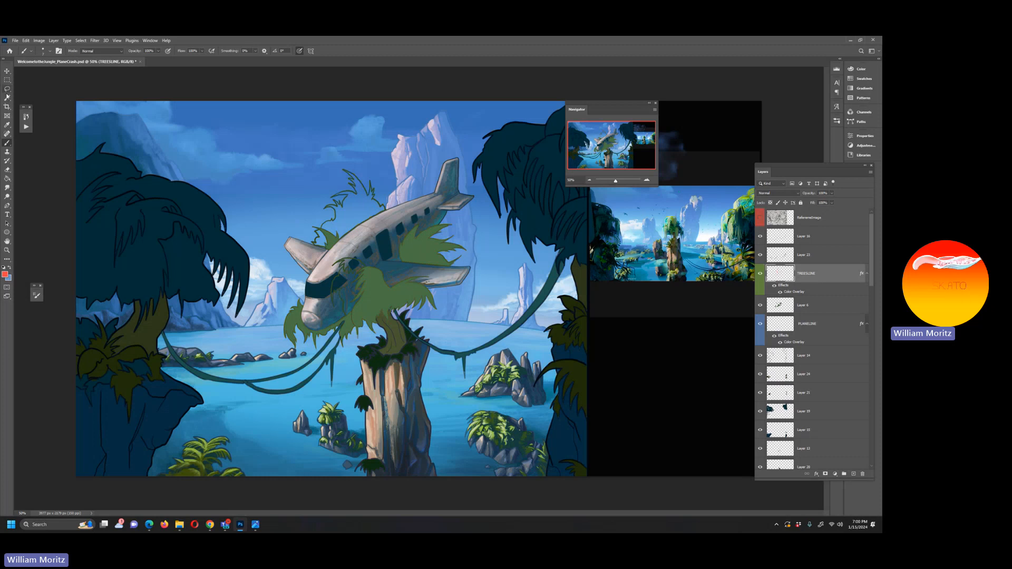
# Step: Select the outlined foliage areas above the plane and beside its cockpit with the Magic Wand, expanding the selection by 2 pixels
pyautogui.click(7, 98)
pyautogui.click(357, 216)
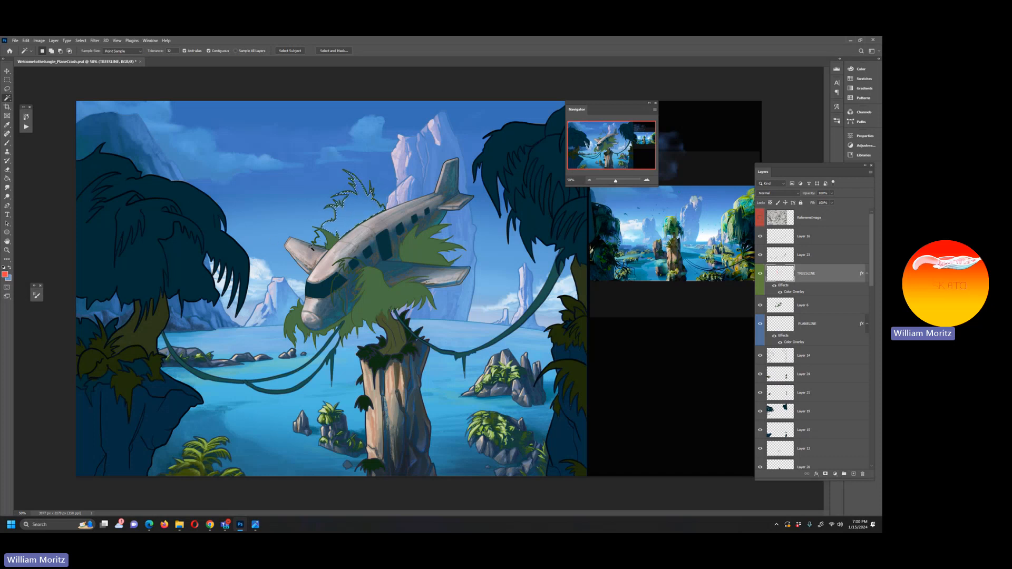
pyautogui.press('shift')
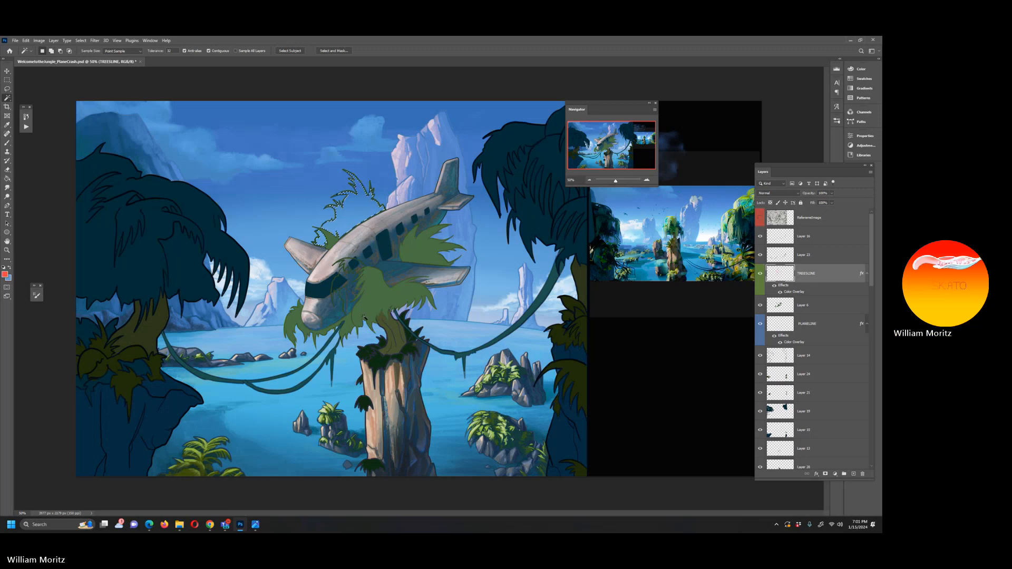
pyautogui.keyDown('shift'); pyautogui.click(346, 281); pyautogui.keyUp('shift')
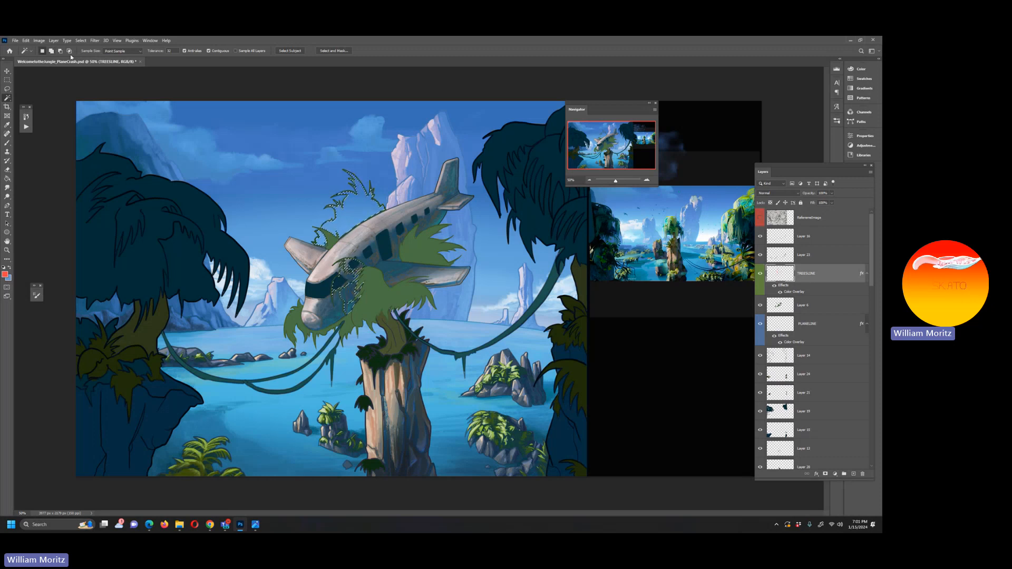
pyautogui.click(80, 40)
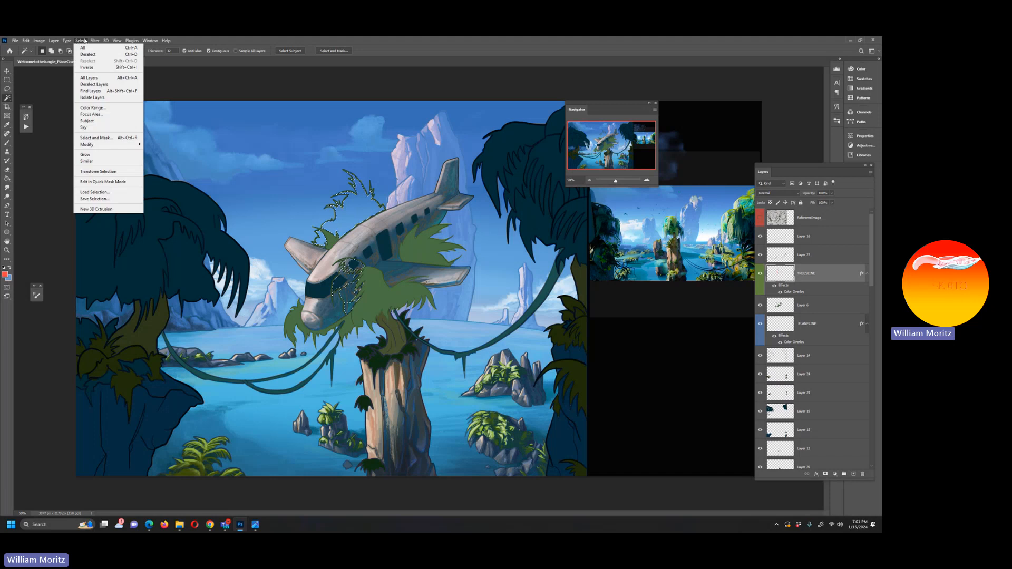
pyautogui.click(158, 157)
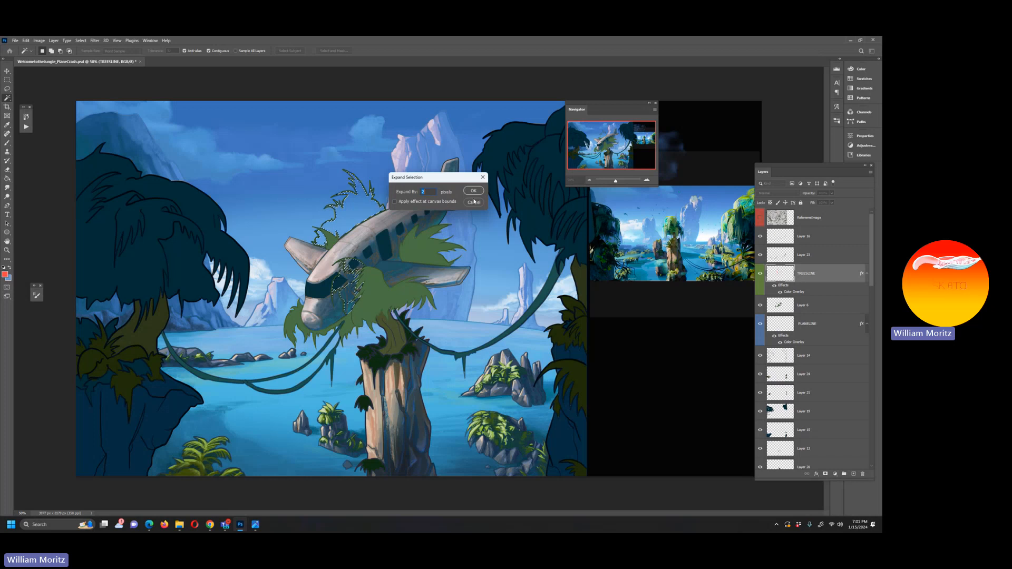
pyautogui.press('Return')
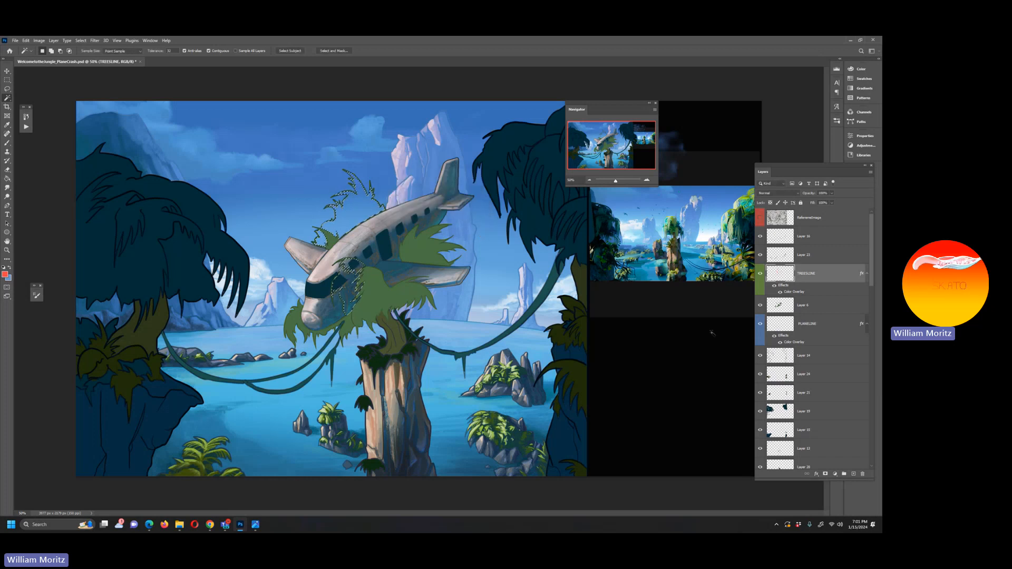
# Step: Fill the selected foliage areas on Layer 6 with the green sampled from the existing leaves, finishing with the Lasso active
pyautogui.click(791, 306)
pyautogui.press('i')
pyautogui.click(378, 293)
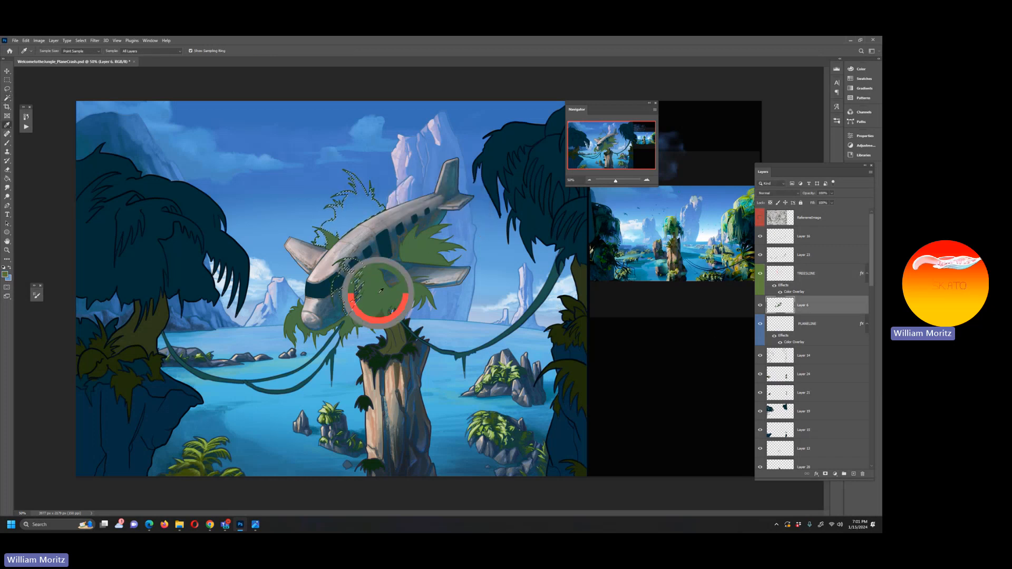
pyautogui.click(7, 179)
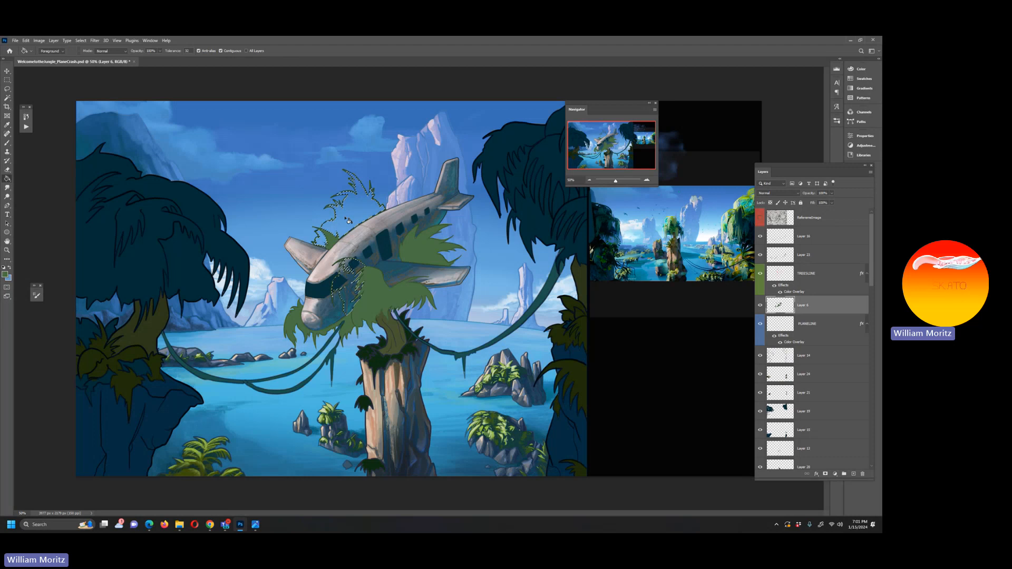
pyautogui.click(340, 233)
pyautogui.click(7, 88)
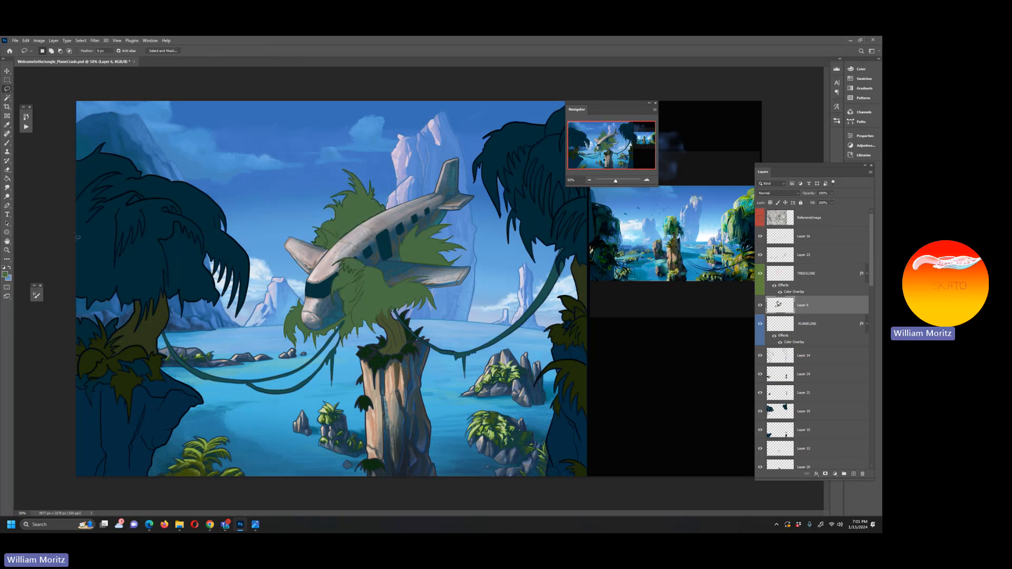
# Step: Select Layer 20, which holds the artwork on top of the rock pillar, directly from the canvas
pyautogui.moveTo(615, 181); pyautogui.dragTo(614, 182)
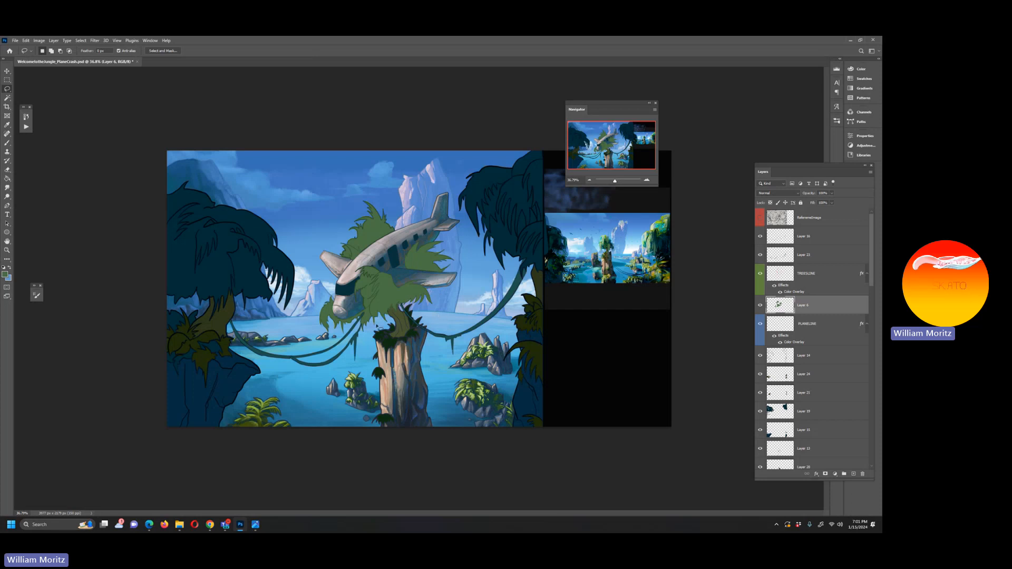
pyautogui.press('v')
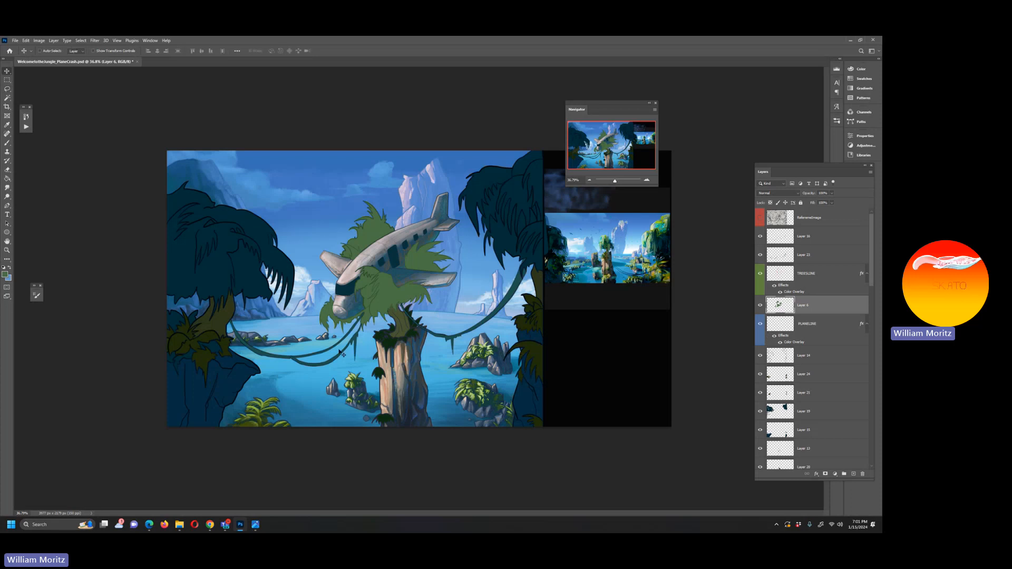
pyautogui.rightClick(402, 320)
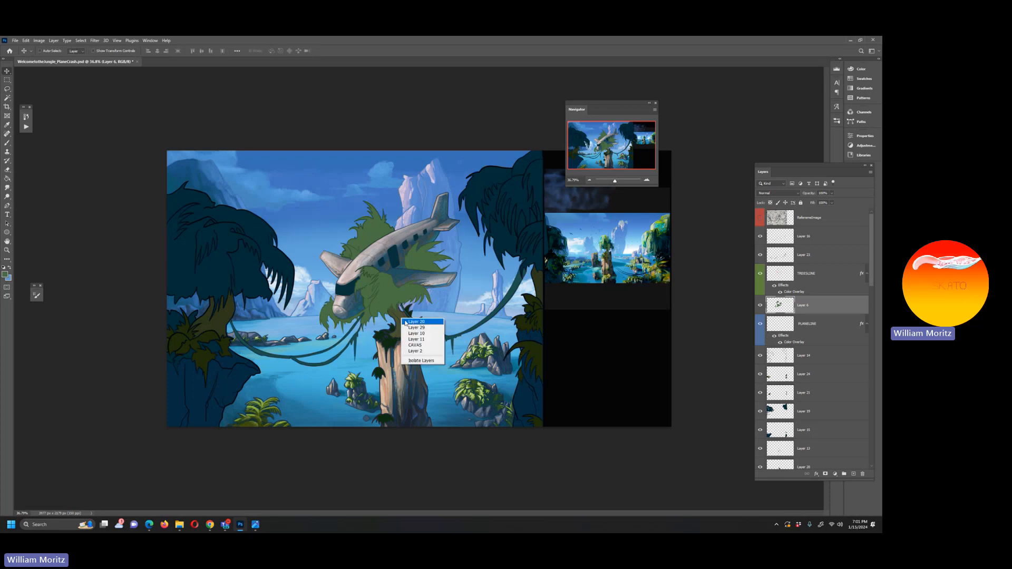
pyautogui.click(419, 337)
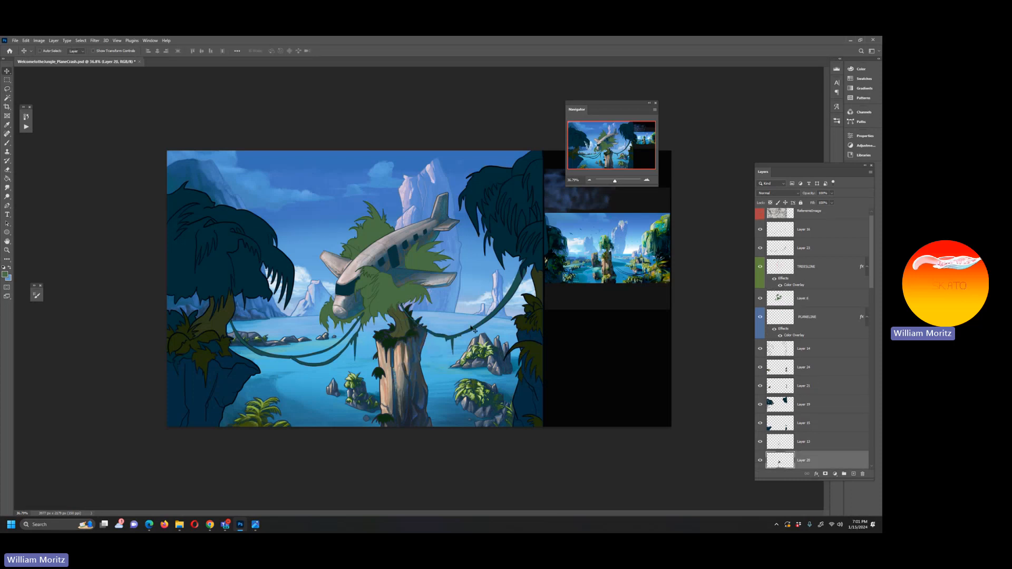
# Step: Toggle the visibility of Layer 20 to check what it covers and load its pixels as a selection
pyautogui.moveTo(804, 160); pyautogui.dragTo(730, 150)
pyautogui.click(699, 437)
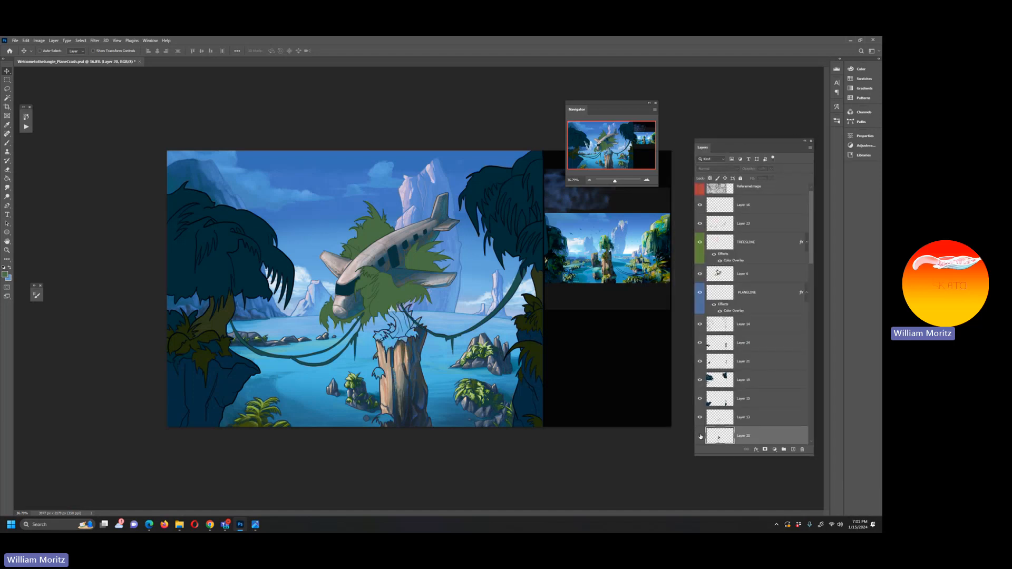
pyautogui.click(699, 436)
pyautogui.click(700, 436)
pyautogui.click(699, 436)
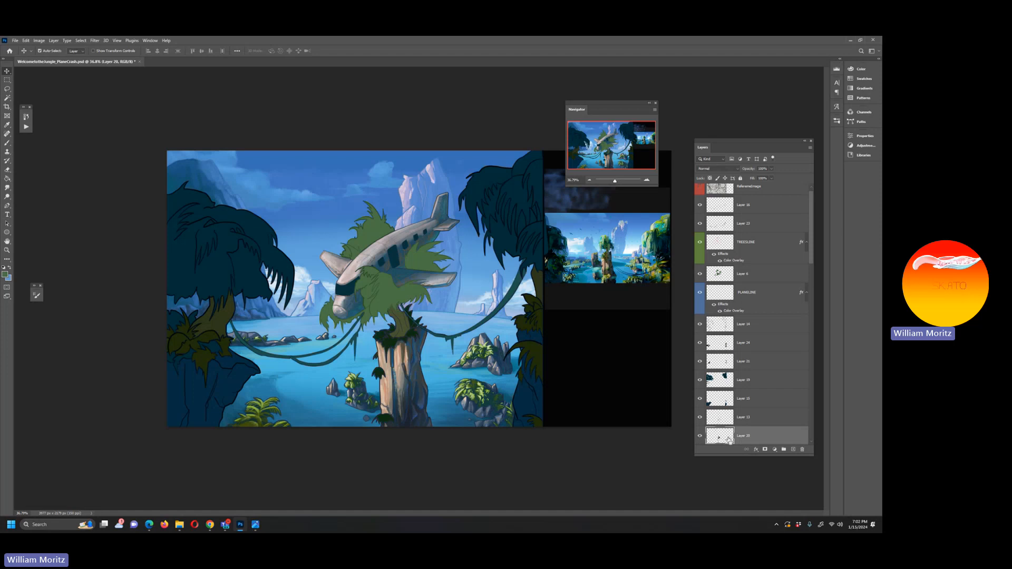
pyautogui.keyDown('ctrl'); pyautogui.click(721, 437); pyautogui.keyUp('ctrl')
# Step: Sample a dark brown foreground colour from the central tree's trunk in the reference painting
pyautogui.click(7, 250)
pyautogui.moveTo(404, 317); pyautogui.dragTo(138, 411)
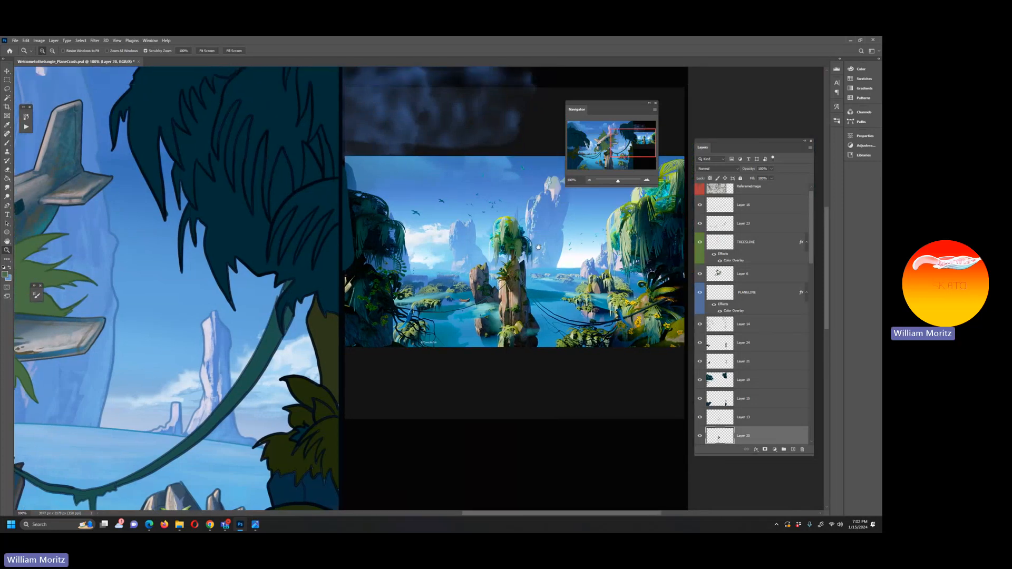
pyautogui.click(503, 276)
pyautogui.click(499, 280)
pyautogui.press('i')
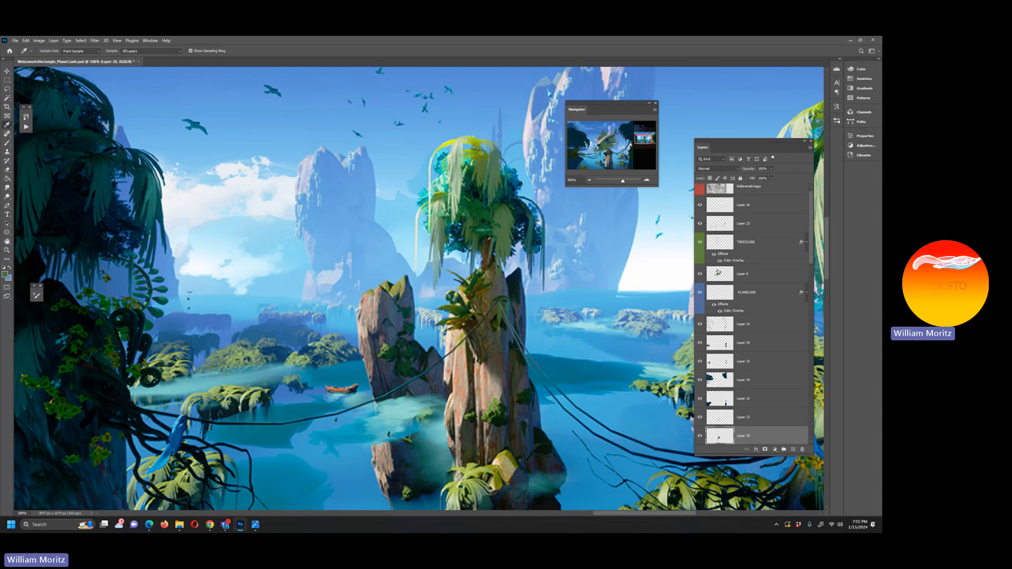
pyautogui.click(489, 238)
pyautogui.moveTo(633, 139); pyautogui.dragTo(613, 152)
# Step: Add a new layer directly above Layer 20, keeping the selection around the tree trunk and leaves active
pyautogui.click(7, 250)
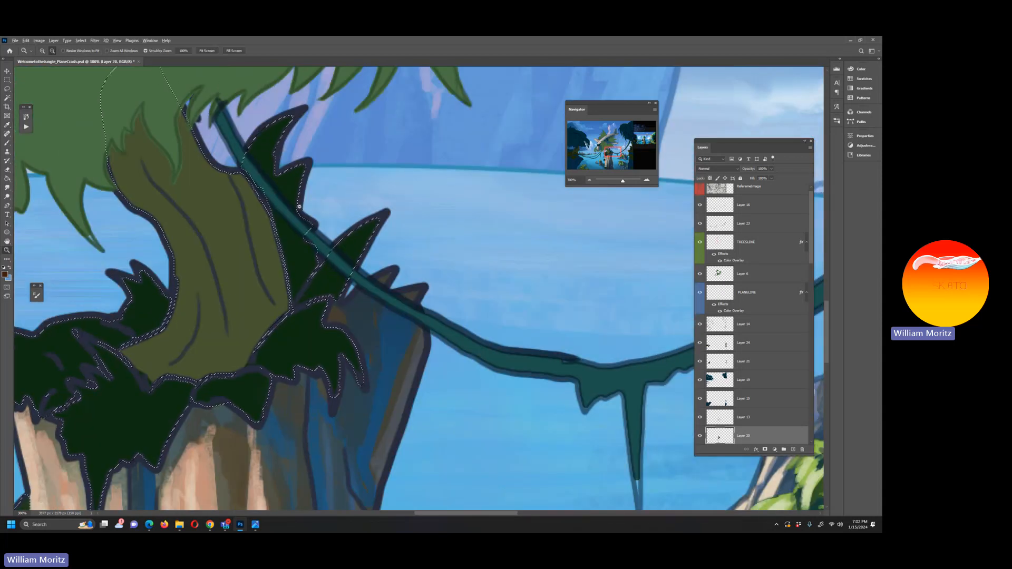
pyautogui.keyDown('alt'); pyautogui.click(267, 216); pyautogui.keyUp('alt')
pyautogui.keyDown('alt'); pyautogui.click(268, 215); pyautogui.keyUp('alt')
pyautogui.keyDown('alt'); pyautogui.click(268, 216); pyautogui.keyUp('alt')
pyautogui.moveTo(287, 235); pyautogui.dragTo(455, 316)
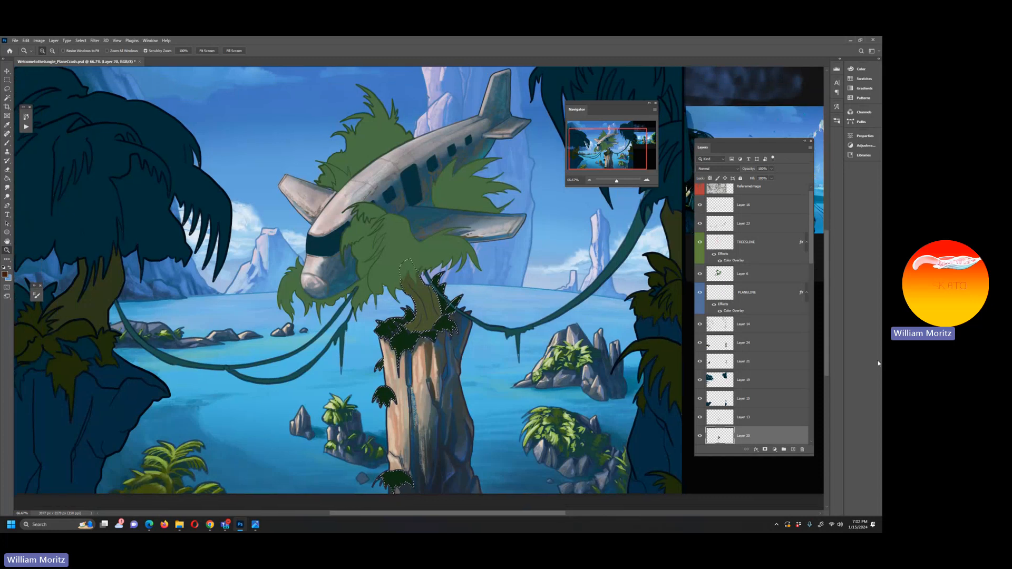
pyautogui.moveTo(779, 143); pyautogui.dragTo(761, 90)
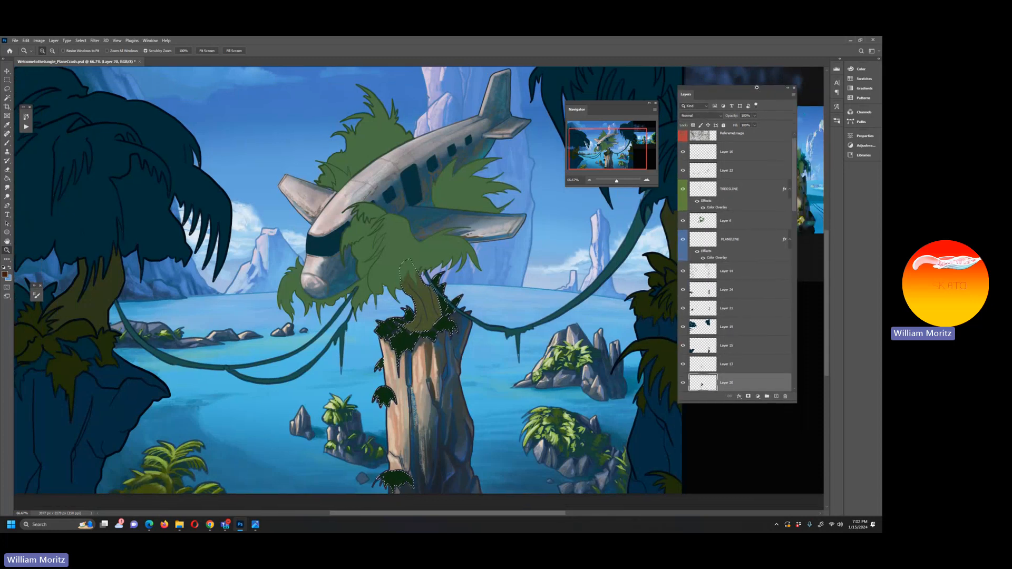
pyautogui.click(776, 396)
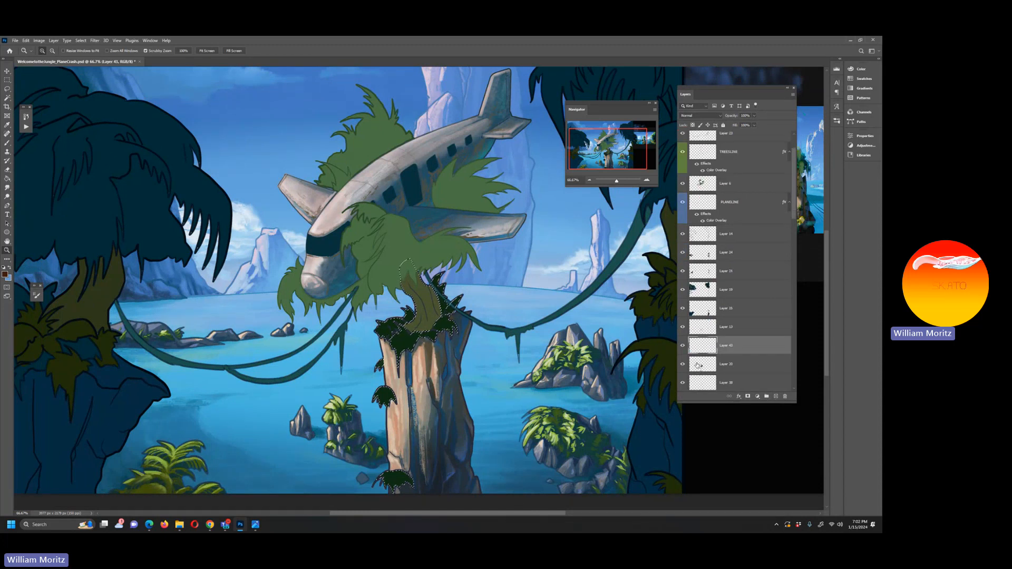
# Step: Choose the MB Lineart Rough brush, reduce its size and paint the first brown strokes on the trunk below the plane
pyautogui.press('b')
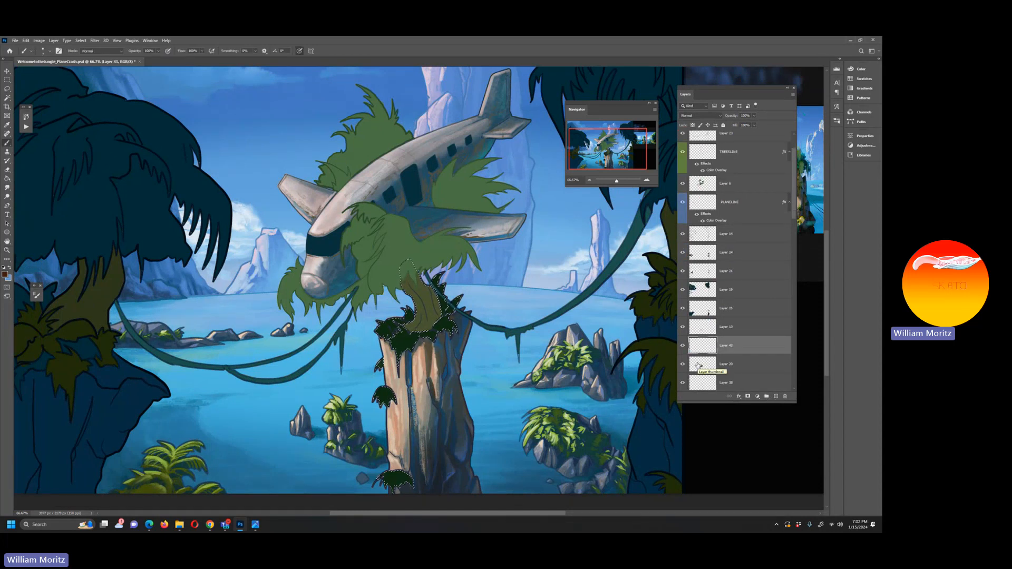
pyautogui.click(49, 52)
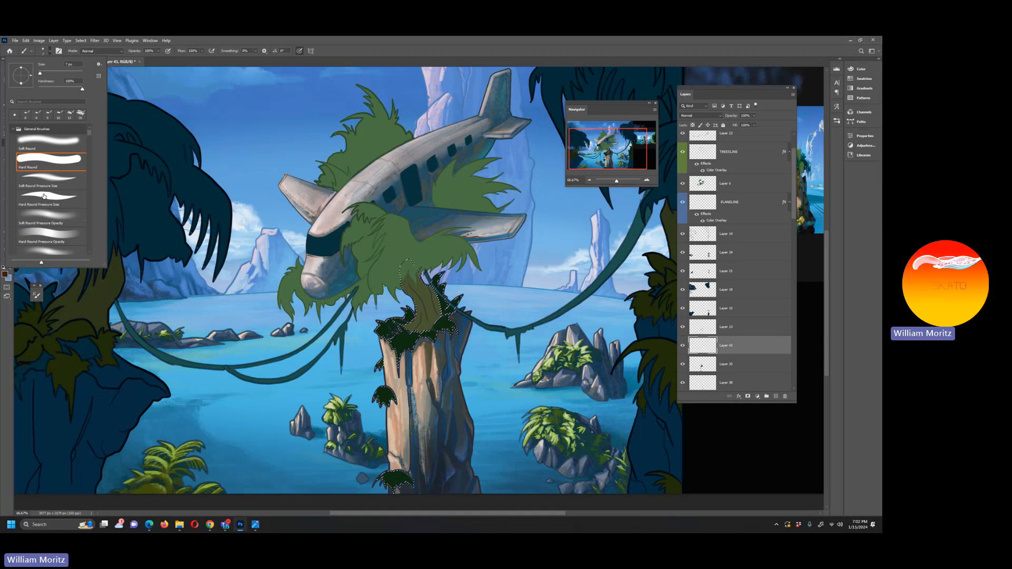
pyautogui.scroll(-15, 37, 178)
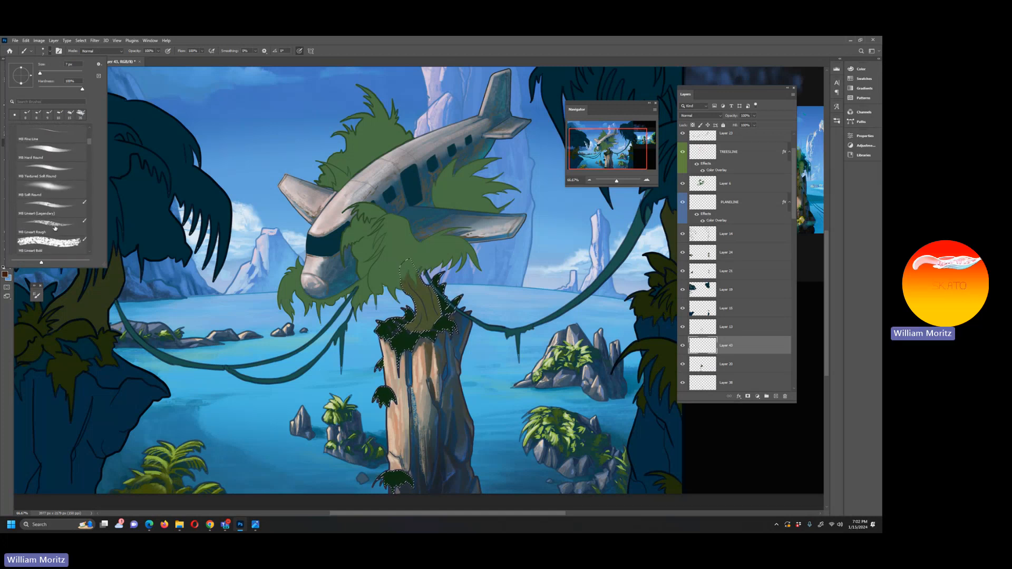
pyautogui.click(57, 226)
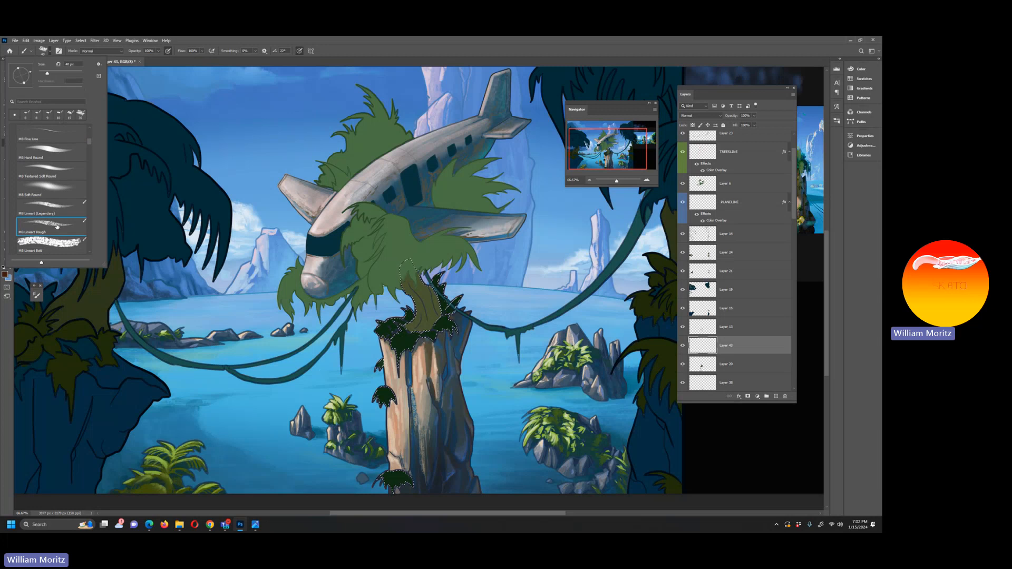
pyautogui.click(308, 42)
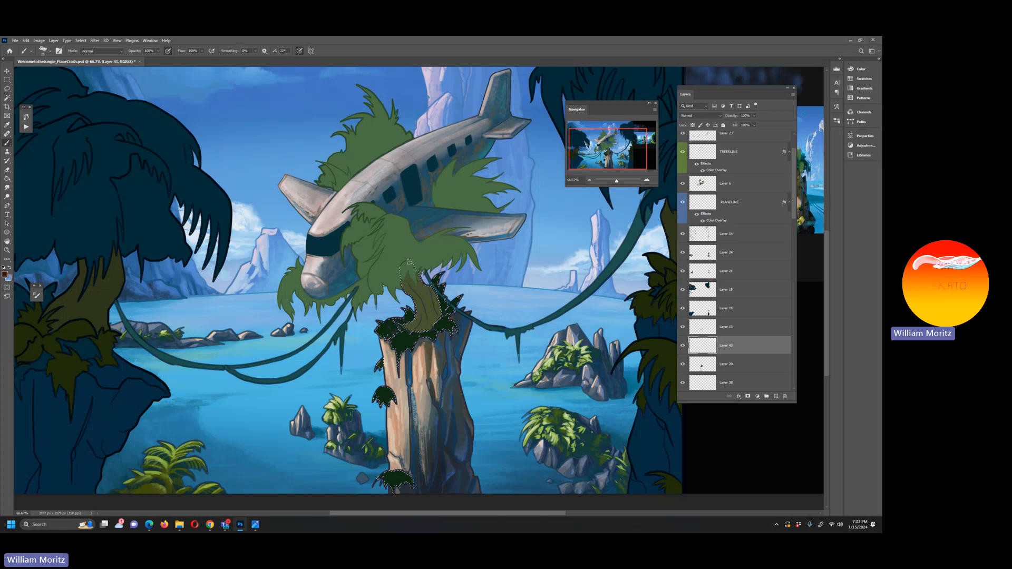
pyautogui.press('[')
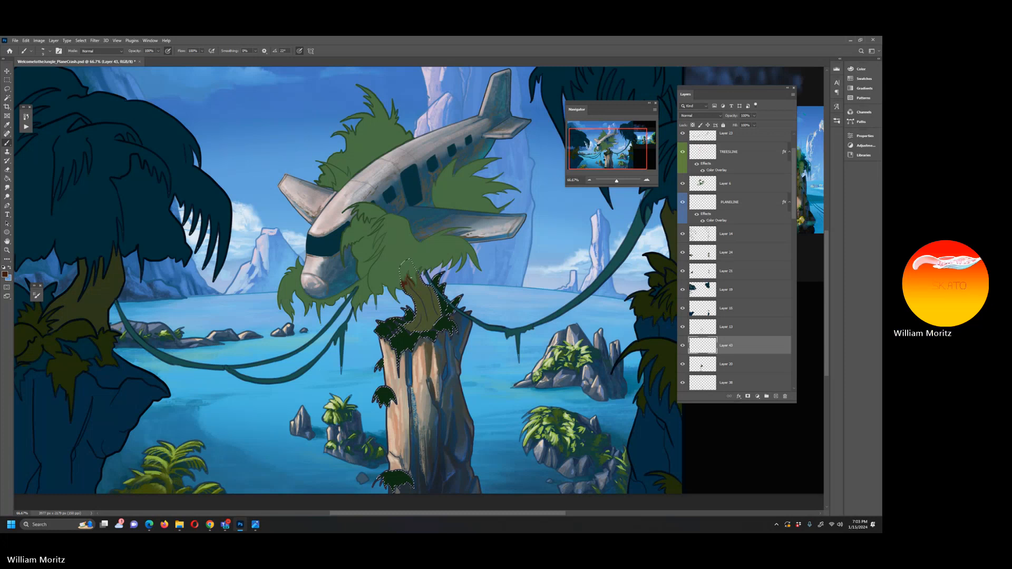
# Step: Set the brush opacity to 52% and paint brown bark texture over the whole trunk, varying the brush size
pyautogui.click(157, 51)
pyautogui.click(189, 43)
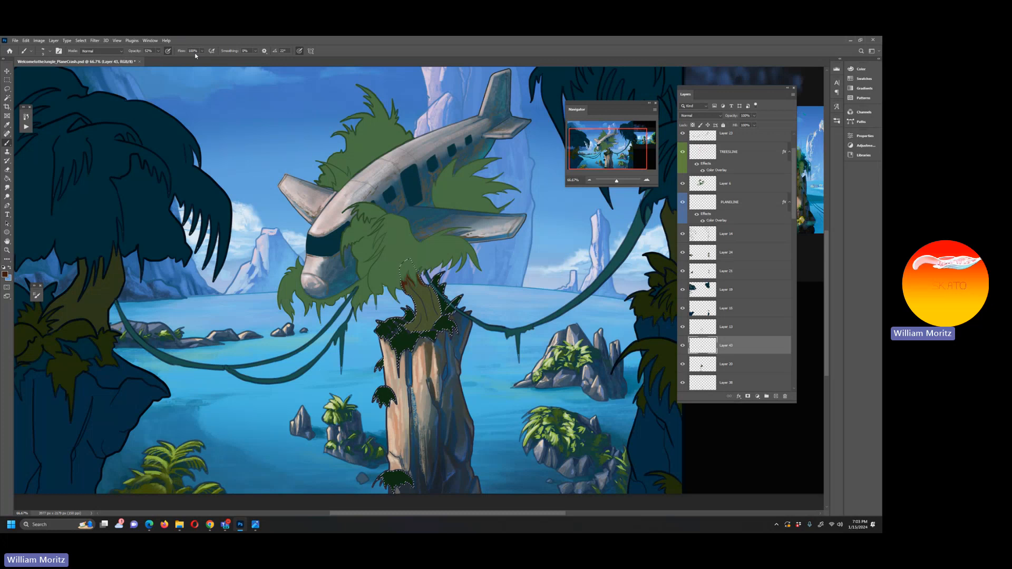
pyautogui.press(']')
pyautogui.press(']')
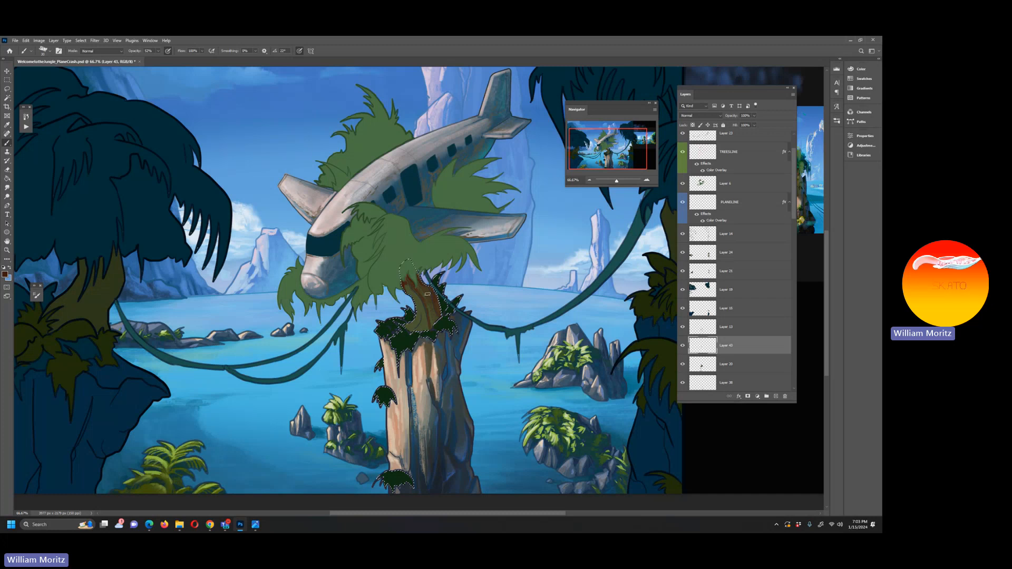
pyautogui.press('[')
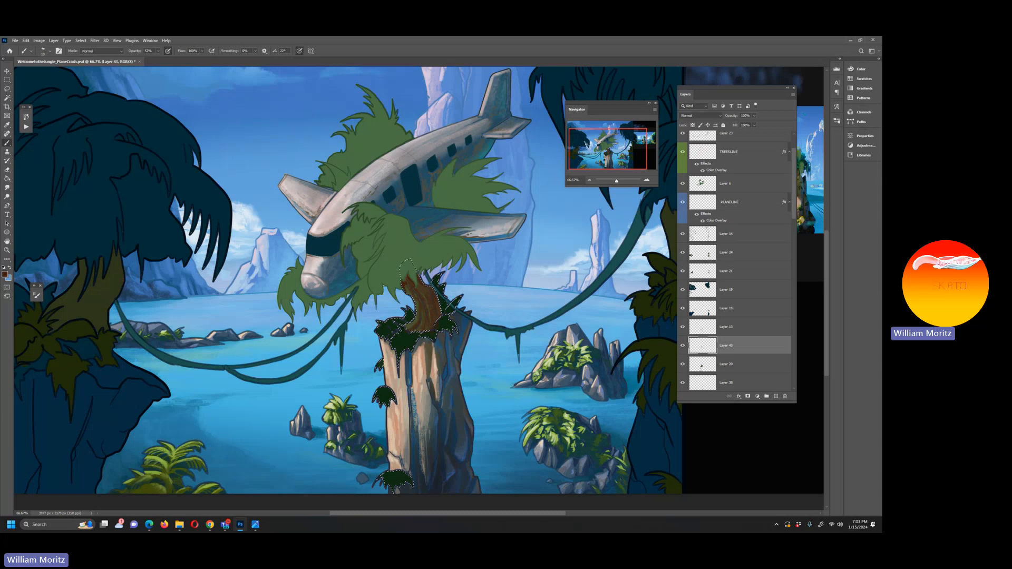
# Step: Shift the trunk's painted brown to a darker, cooler tone with a Hue/Saturation adjustment using a negative hue
pyautogui.click(39, 41)
pyautogui.moveTo(56, 61)
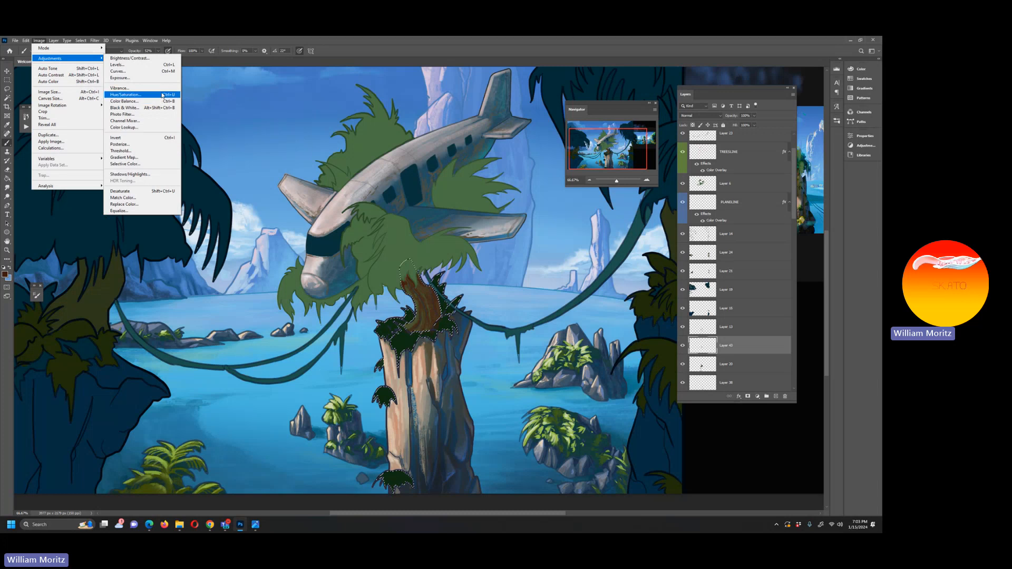
pyautogui.click(125, 95)
pyautogui.moveTo(236, 79); pyautogui.dragTo(188, 99)
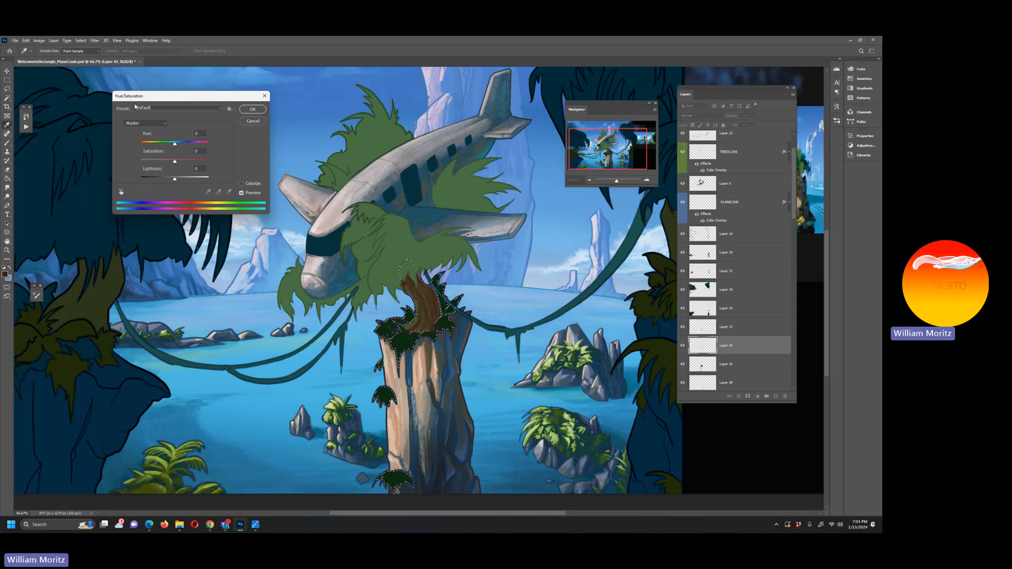
pyautogui.moveTo(175, 146); pyautogui.dragTo(151, 147)
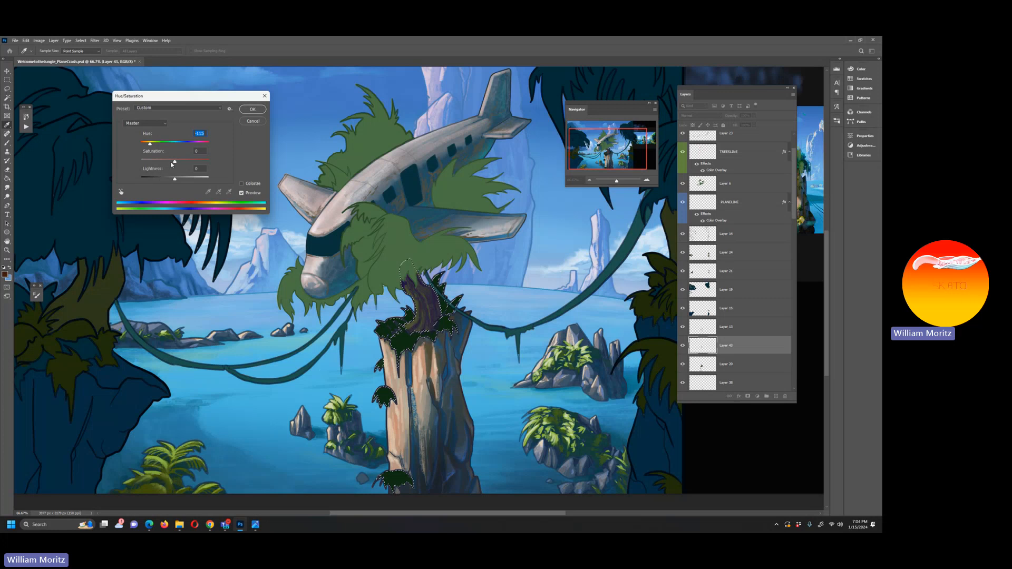
pyautogui.moveTo(174, 162); pyautogui.dragTo(178, 183)
pyautogui.click(255, 112)
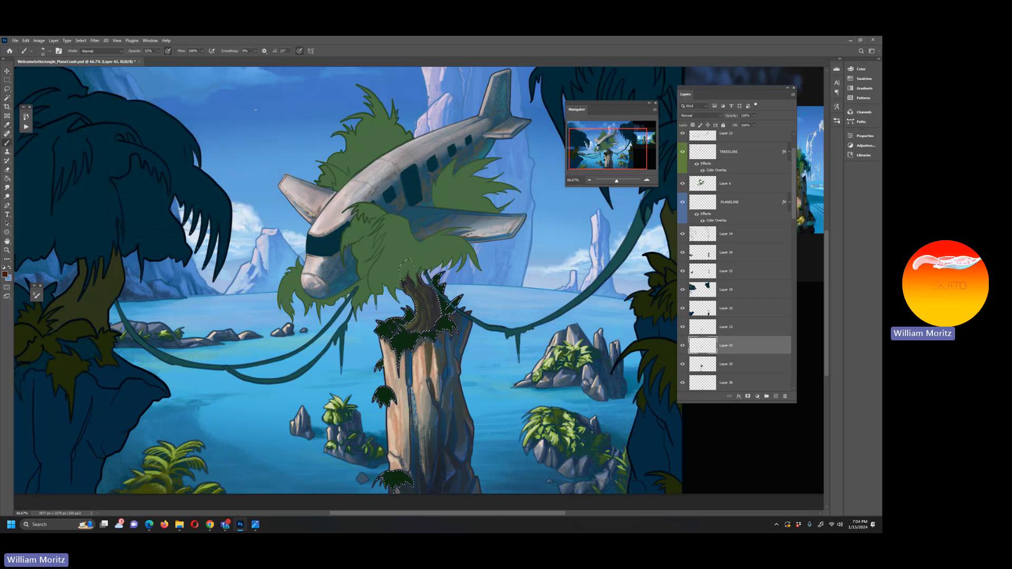
# Step: Undo and redo the Hue/Saturation adjustment to compare the trunk's colour within the full illustration
pyautogui.hotkey('ctrl', 'z')
pyautogui.moveTo(616, 181); pyautogui.dragTo(615, 182)
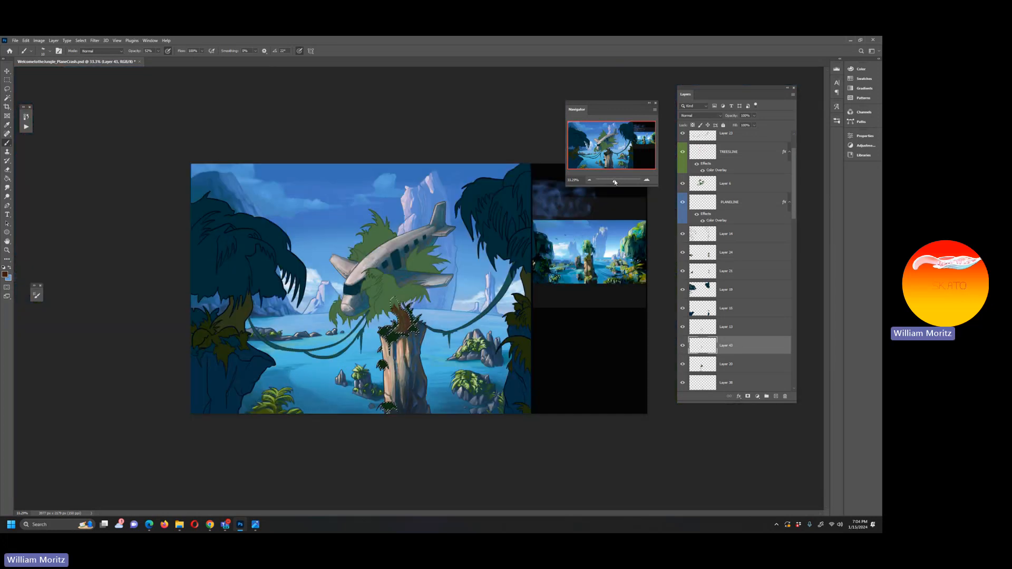
pyautogui.click(39, 40)
pyautogui.click(26, 40)
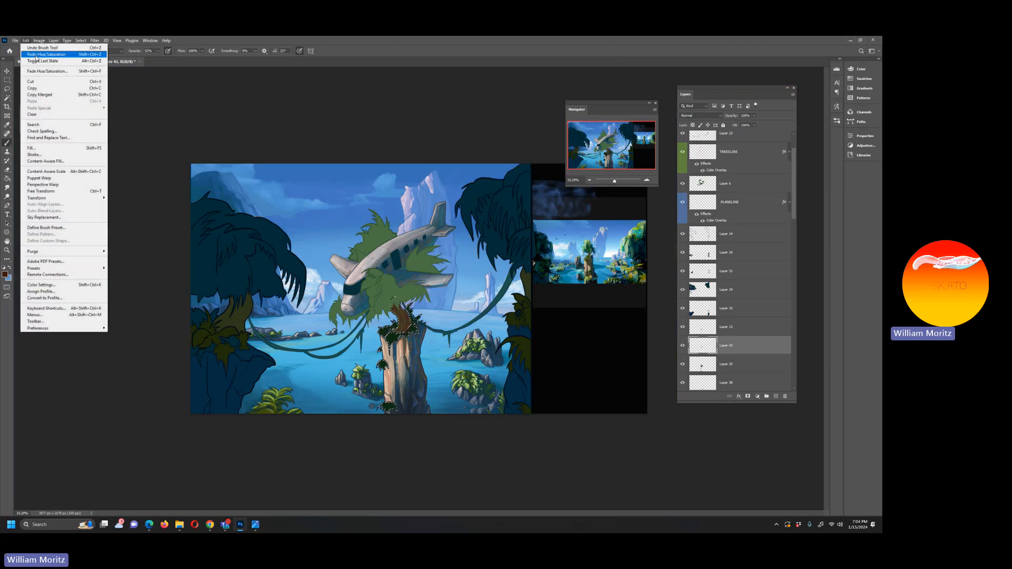
pyautogui.click(36, 56)
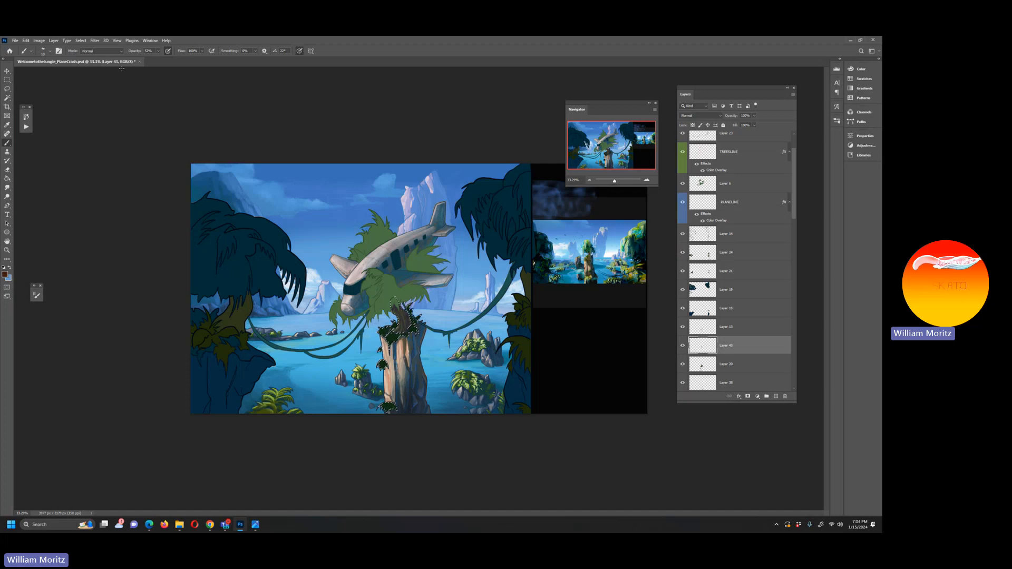
# Step: Add another new layer above the trunk's bark shading and frame the plane and pillar
pyautogui.hotkey('ctrl', 'shift', 'alt', 'n')
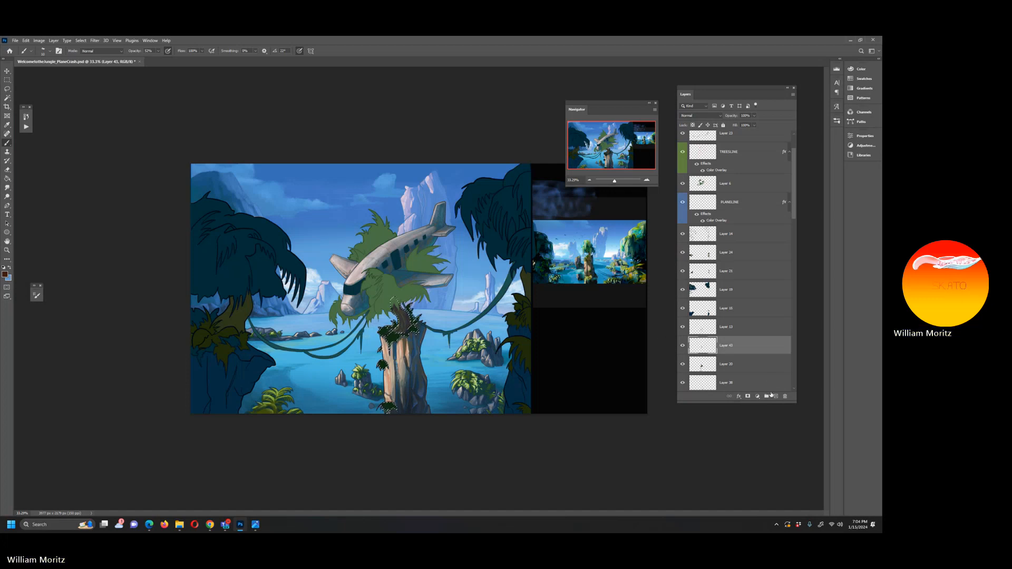
pyautogui.click(7, 249)
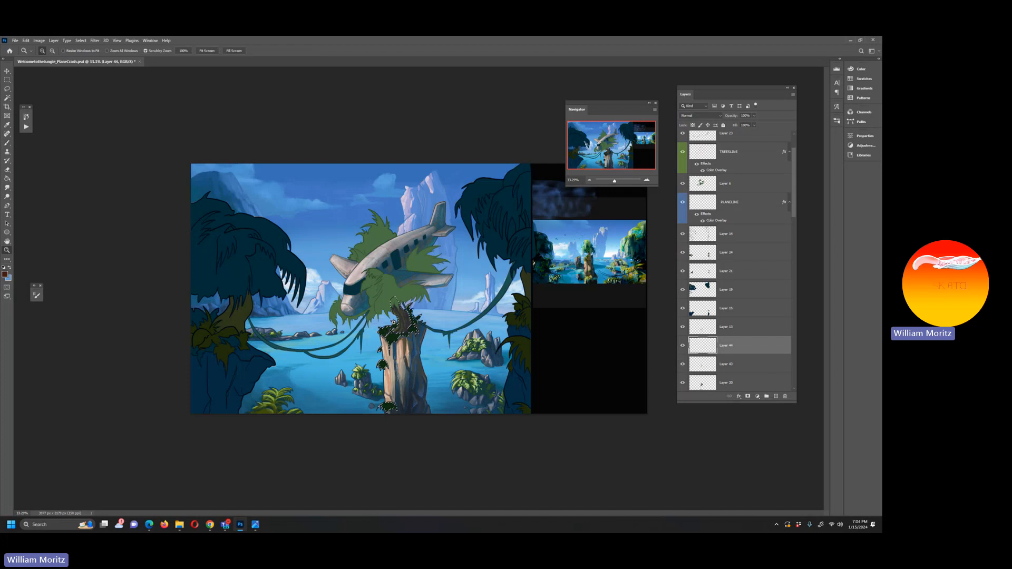
pyautogui.click(387, 333)
pyautogui.click(371, 370)
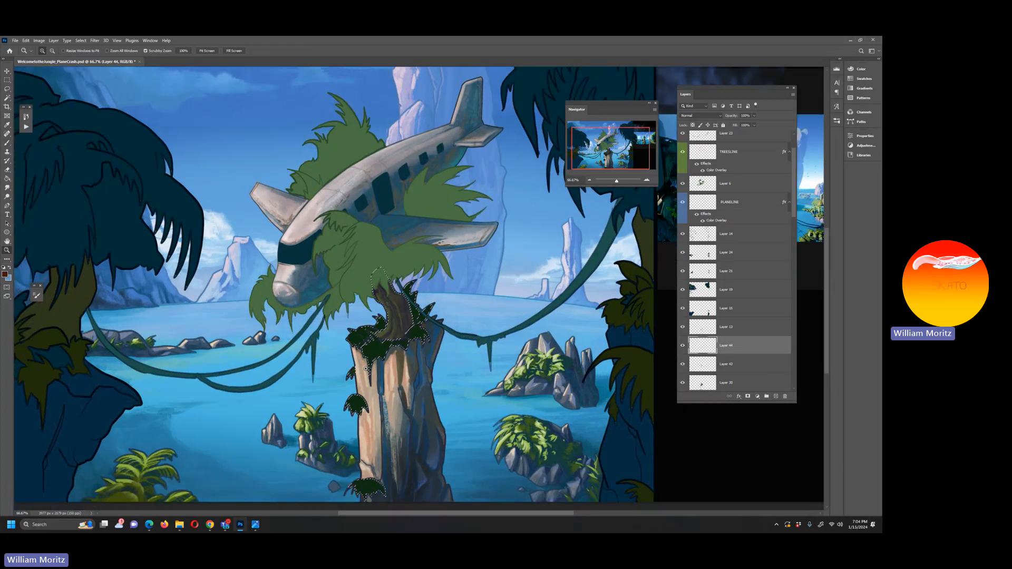
# Step: Sample the trunk's olive green, shift it to a lighter, yellower foreground colour and activate the Brush
pyautogui.press('i')
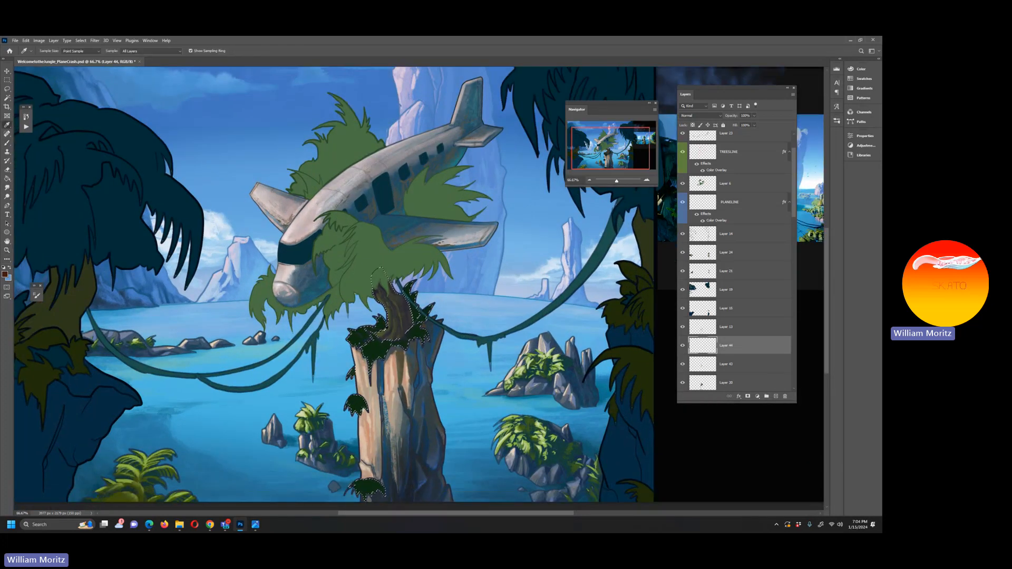
pyautogui.click(382, 326)
pyautogui.click(6, 274)
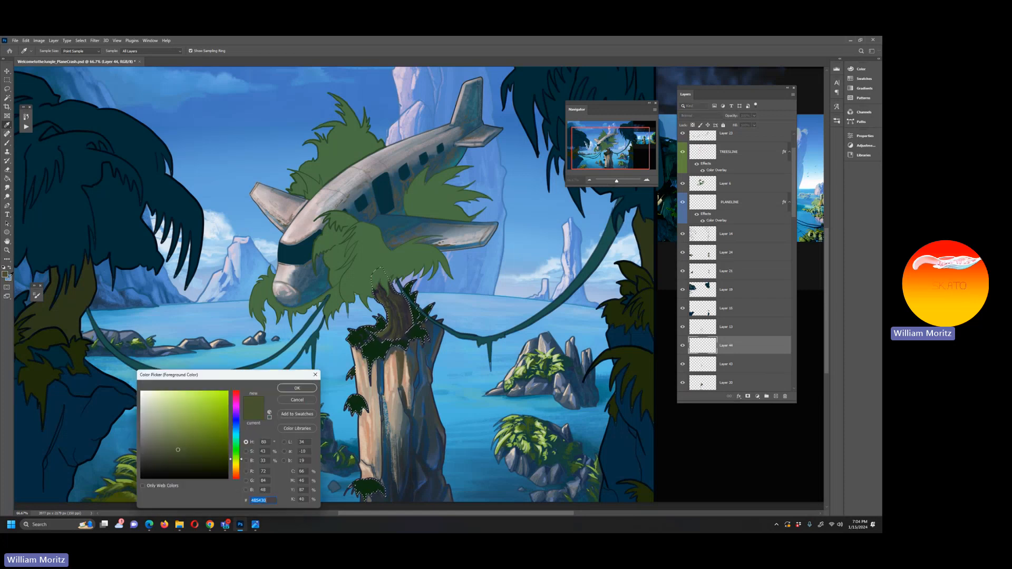
pyautogui.click(179, 435)
pyautogui.click(169, 425)
pyautogui.click(242, 463)
pyautogui.press('Return')
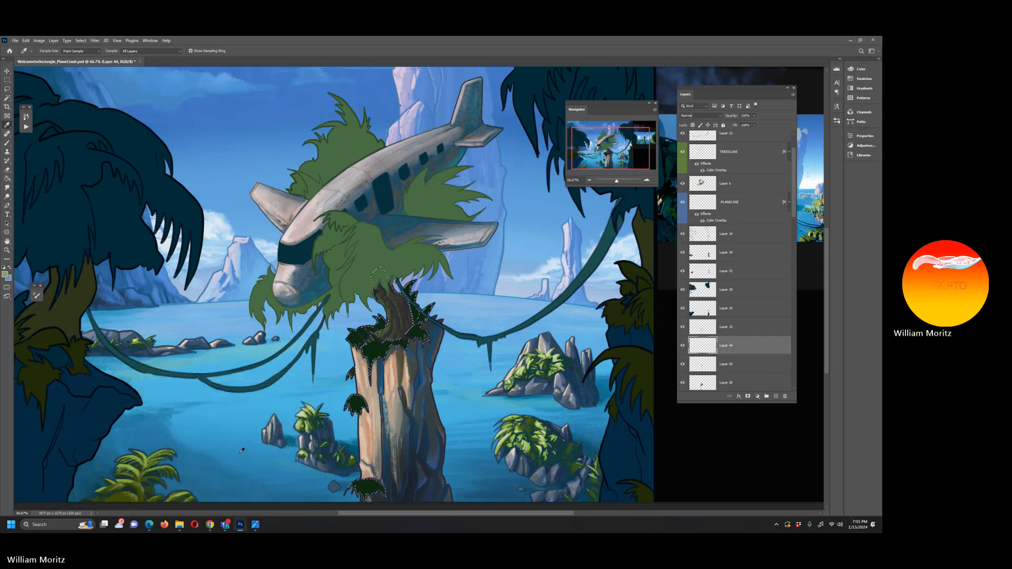
pyautogui.press('b')
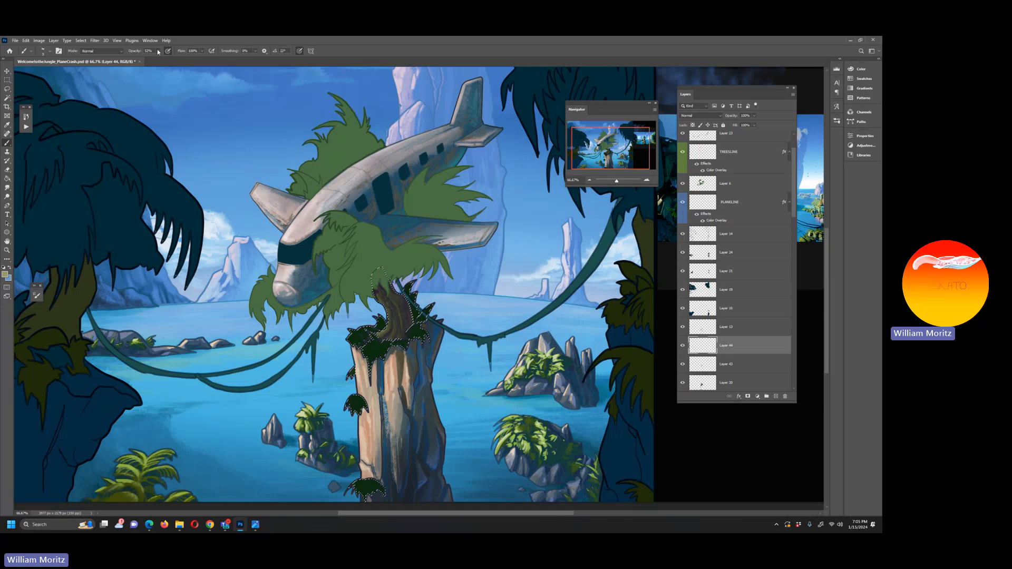
# Step: Paint lighter olive highlights along the trunk's bark, raising the Brush opacity for strong strokes and reducing it for softer ones
pyautogui.moveTo(158, 50); pyautogui.dragTo(168, 59)
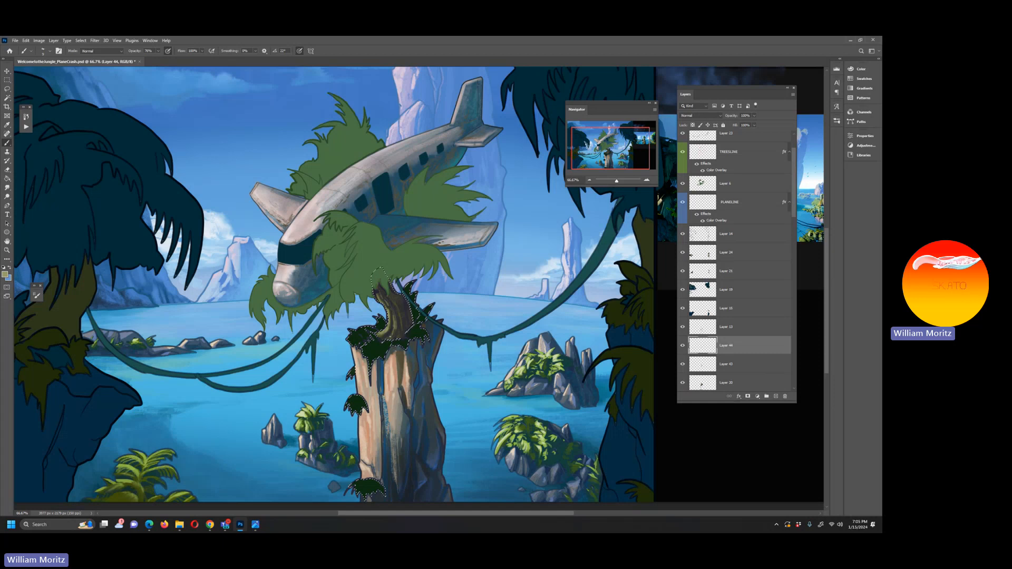
pyautogui.click(158, 50)
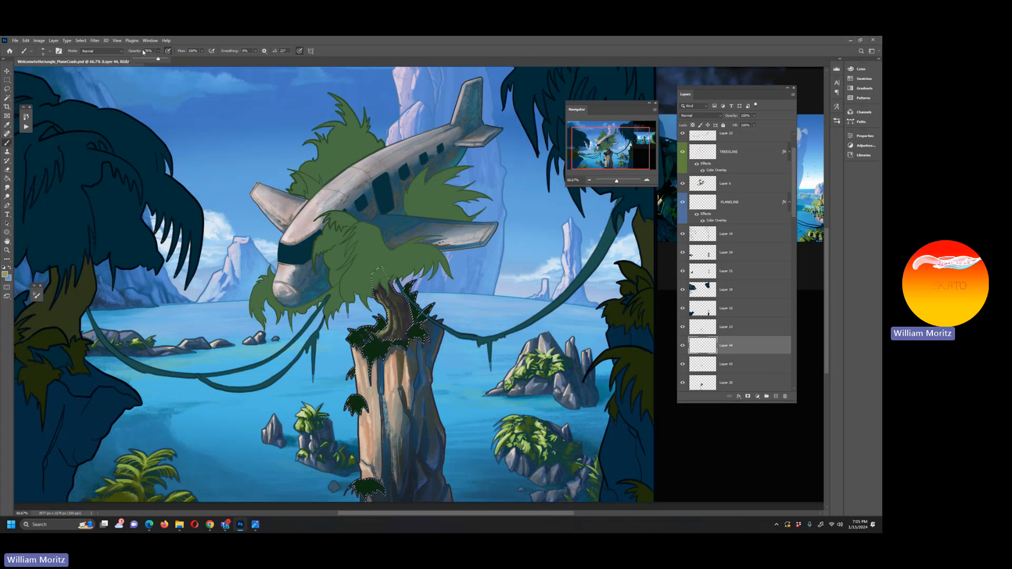
pyautogui.click(142, 59)
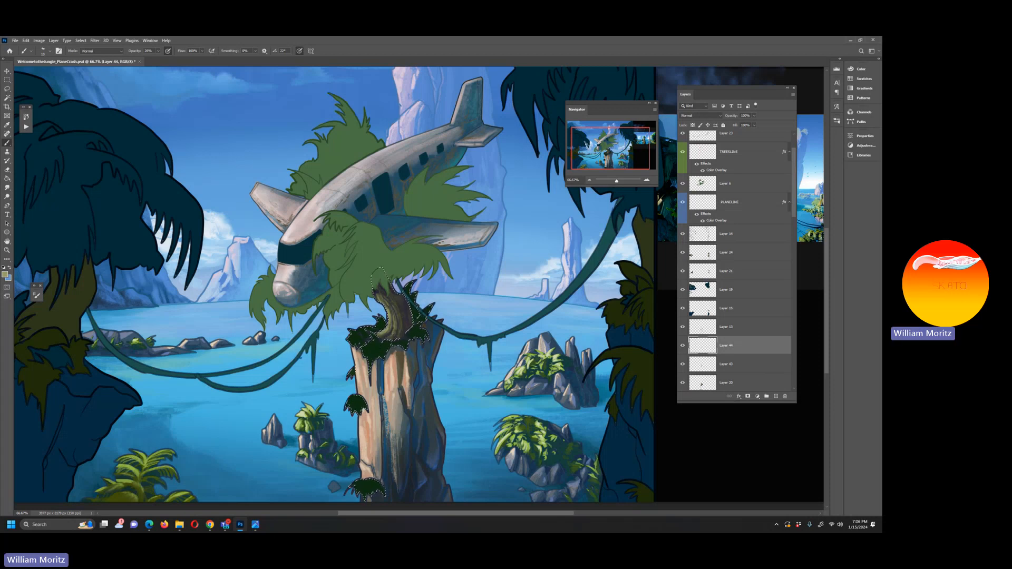
# Step: Sample the dark blue at the pillar's upper edge for brushing cool shade on the trunk and clear the selection
pyautogui.press('i')
pyautogui.click(433, 332)
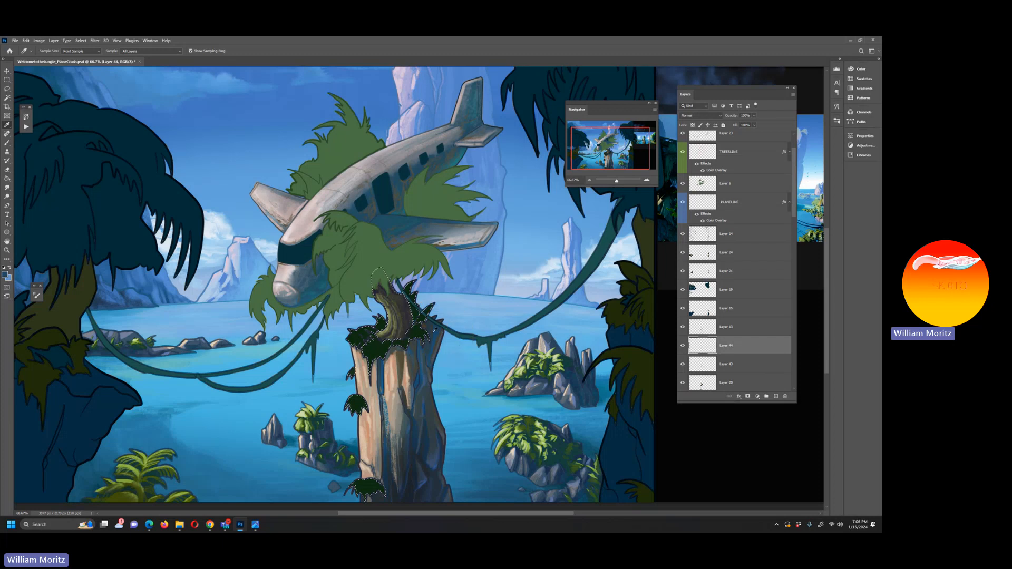
pyautogui.press('b')
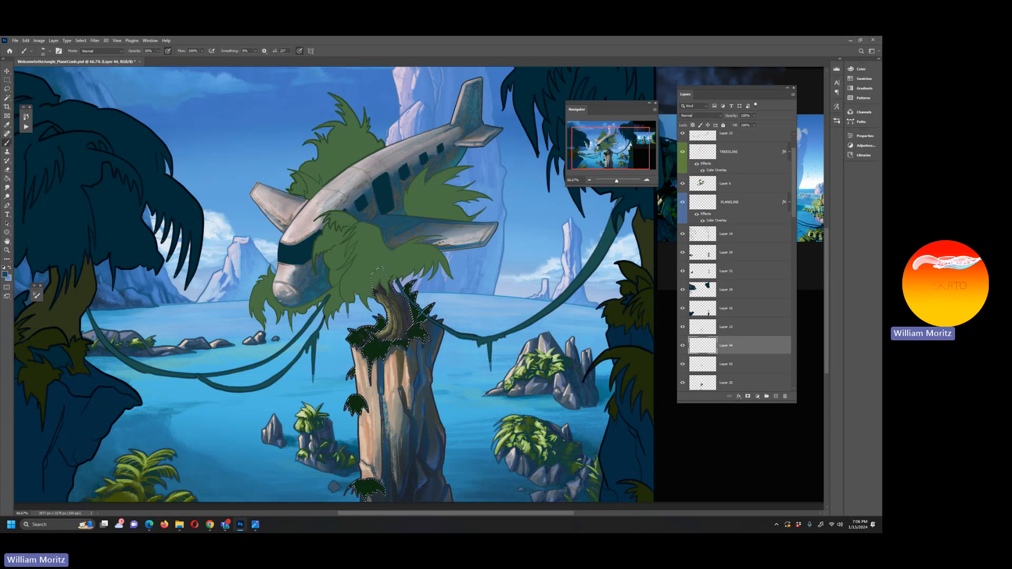
pyautogui.press('m')
pyautogui.hotkey('ctrl', 'd')
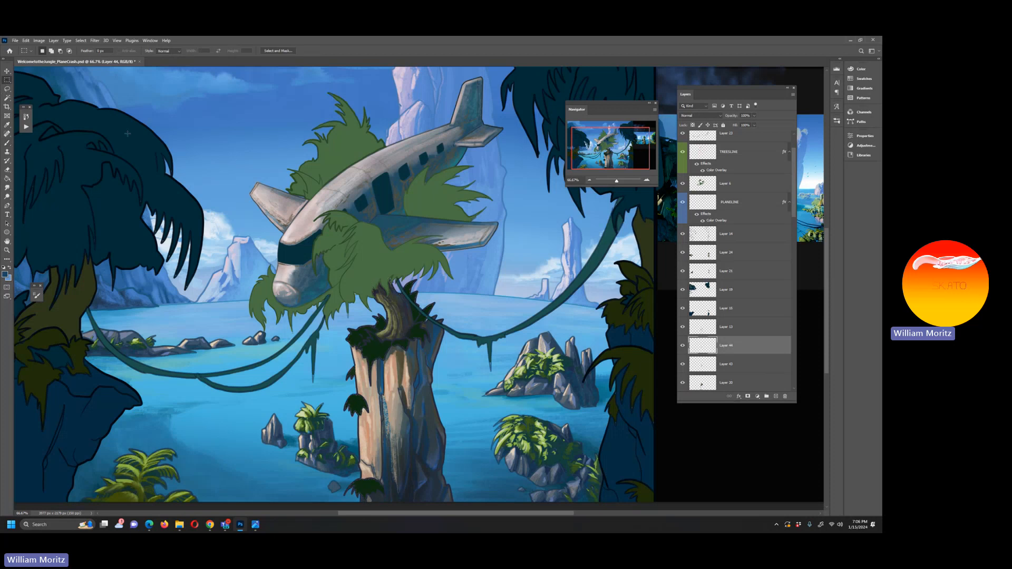
# Step: Bring the whole illustration into view and sample the trunk's brown as the foreground colour
pyautogui.click(7, 250)
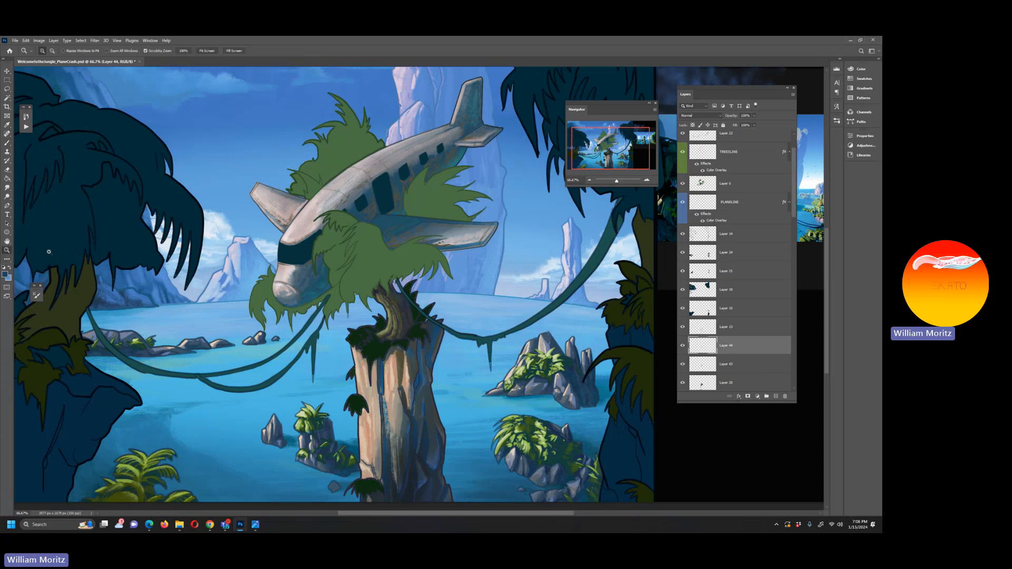
pyautogui.keyDown('alt'); pyautogui.click(370, 262); pyautogui.keyUp('alt')
pyautogui.keyDown('alt'); pyautogui.click(369, 262); pyautogui.keyUp('alt')
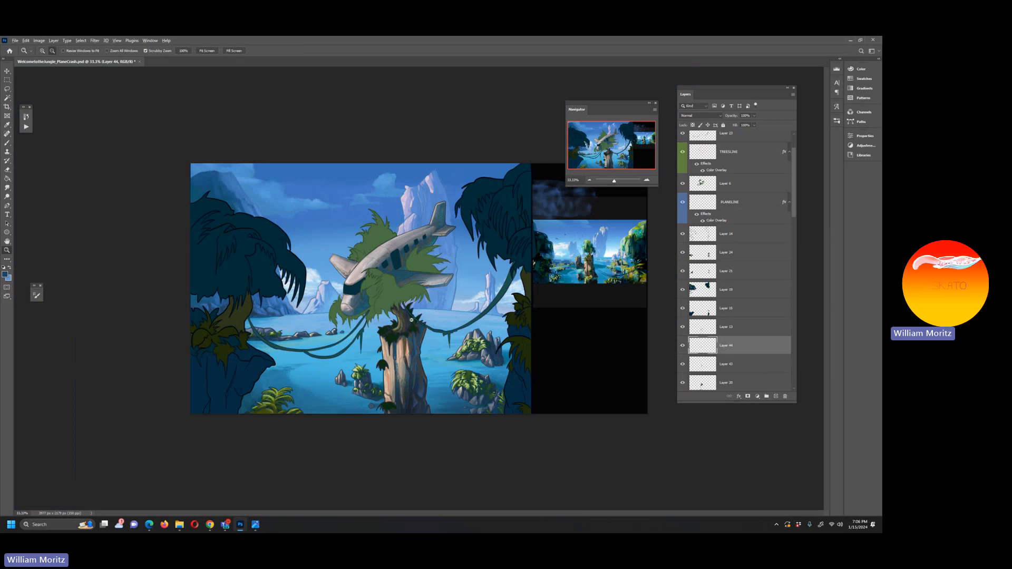
pyautogui.keyDown('alt'); pyautogui.click(385, 280); pyautogui.keyUp('alt')
pyautogui.click(403, 315)
pyautogui.press('i')
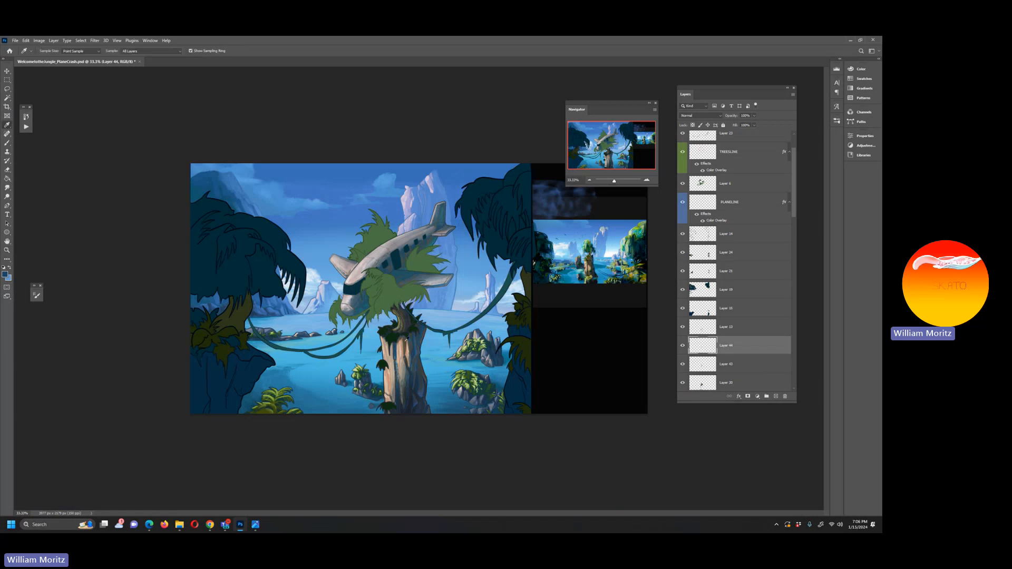
pyautogui.press('c')
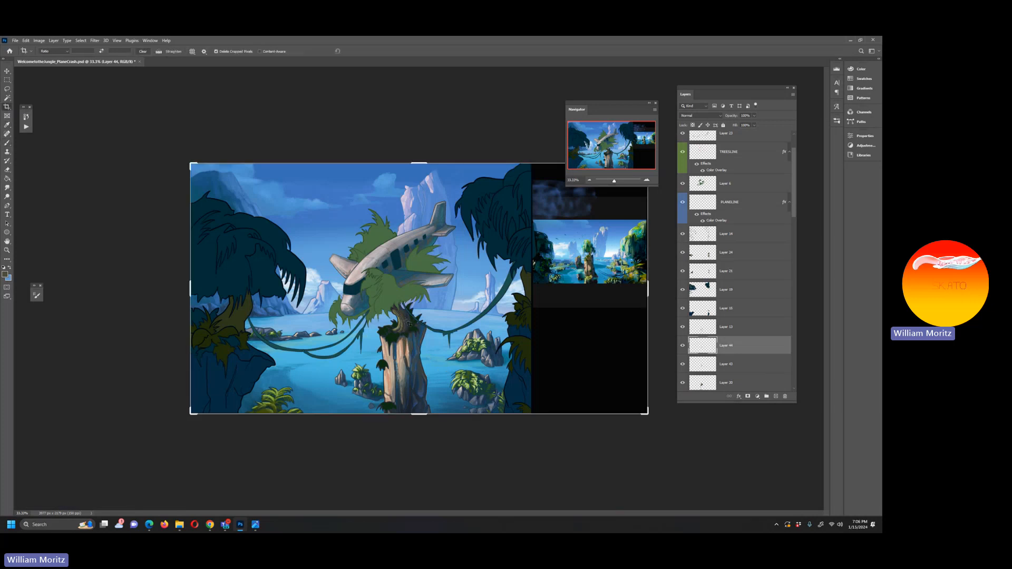
pyautogui.press('v')
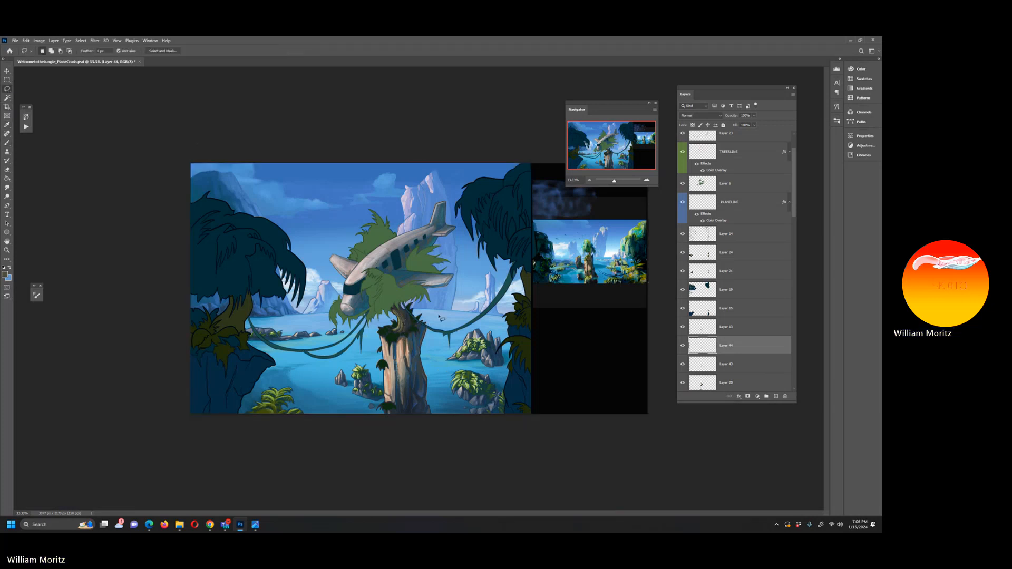
# Step: Load the contents of Layer 20 as a selection and add a new layer directly above Layer 44 for brushwork
pyautogui.rightClick(401, 317)
pyautogui.click(425, 331)
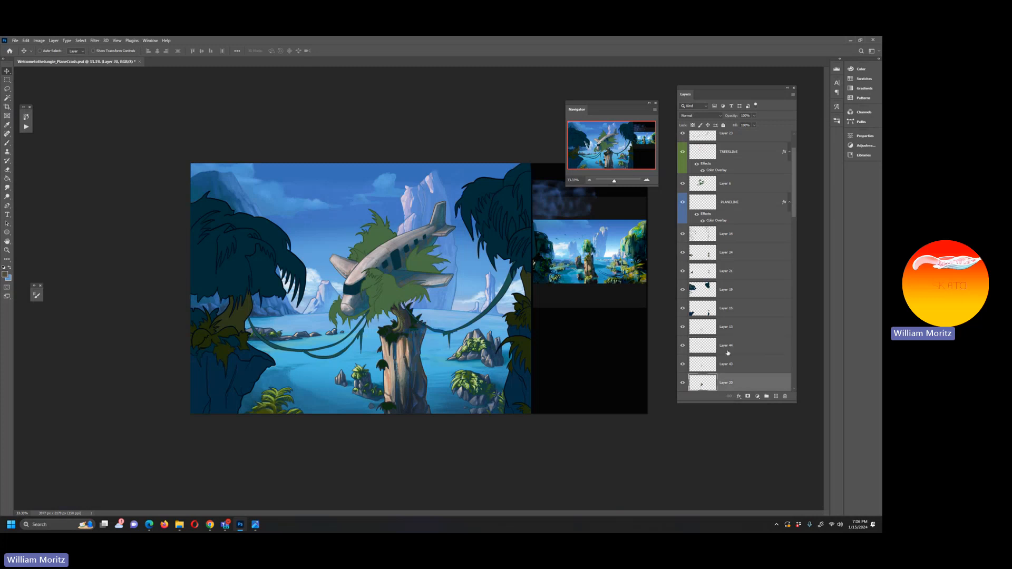
pyautogui.keyDown('ctrl'); pyautogui.click(703, 383); pyautogui.keyUp('ctrl')
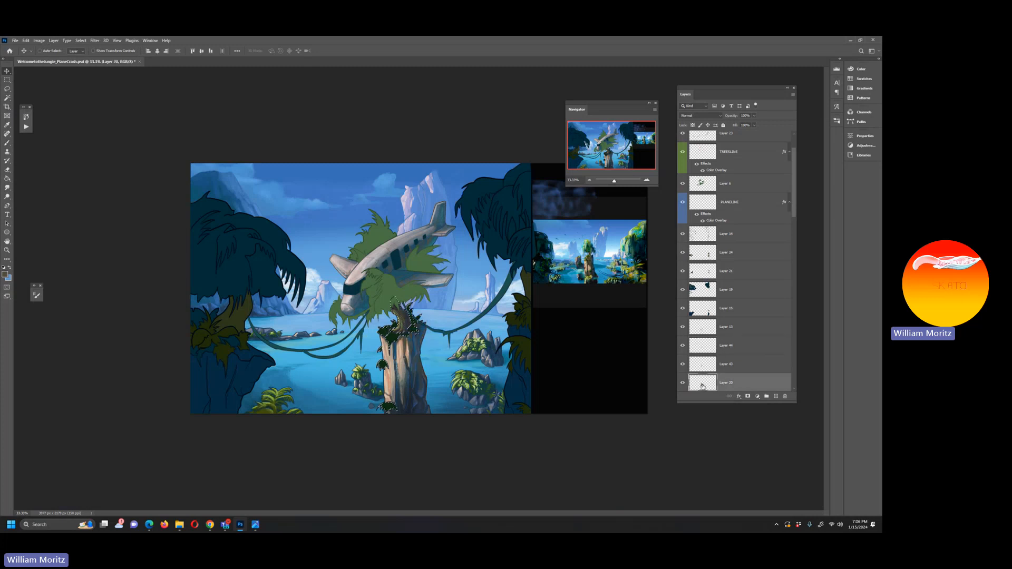
pyautogui.click(709, 347)
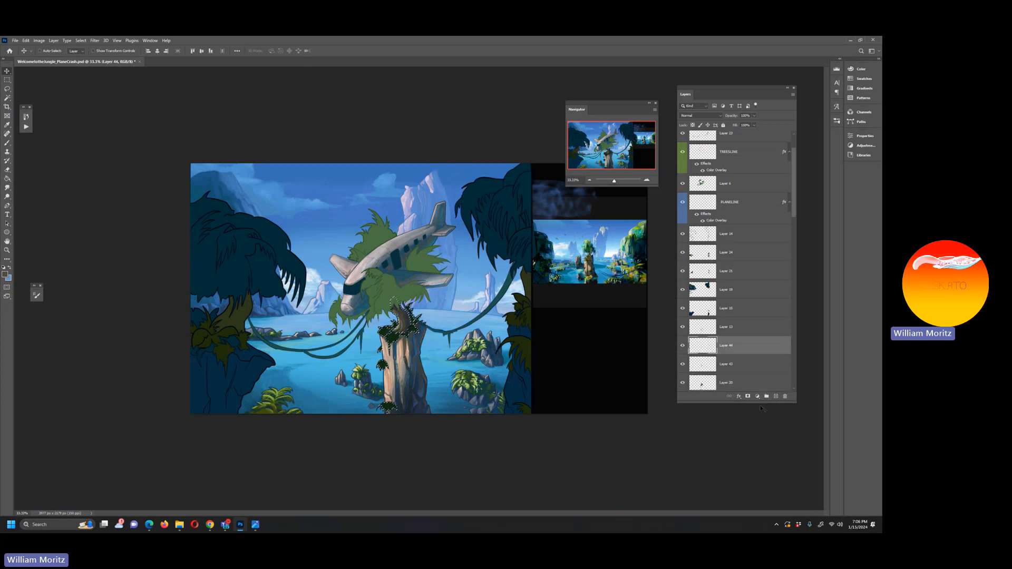
pyautogui.click(779, 396)
pyautogui.press('b')
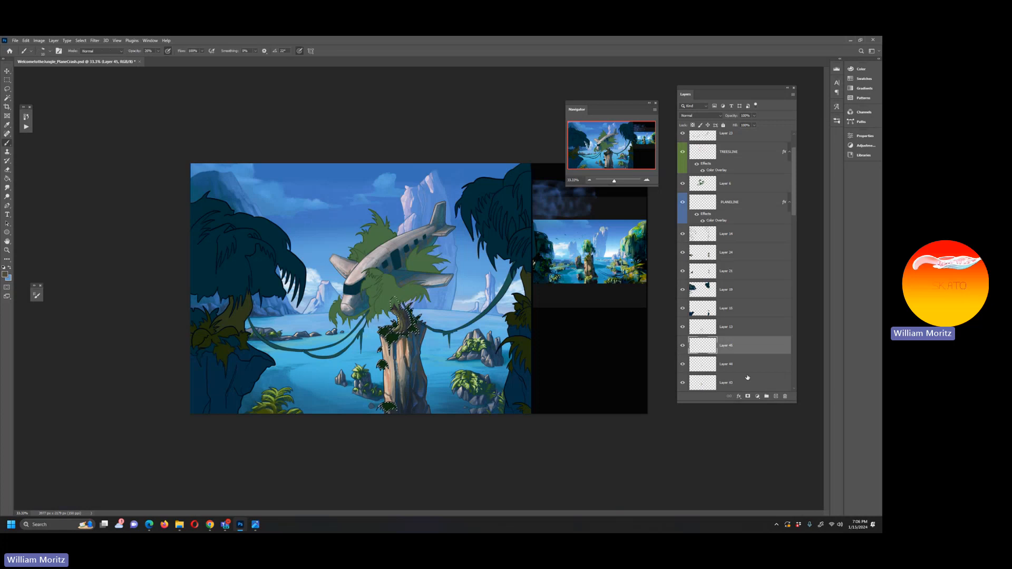
# Step: Brush brown over the selected trunk with a larger, more opaque Brush, move the new layer up one place and deselect
pyautogui.press(']')
pyautogui.press(']')
pyautogui.press(']')
pyautogui.press(']')
pyautogui.press(']')
pyautogui.press(']')
pyautogui.press(']')
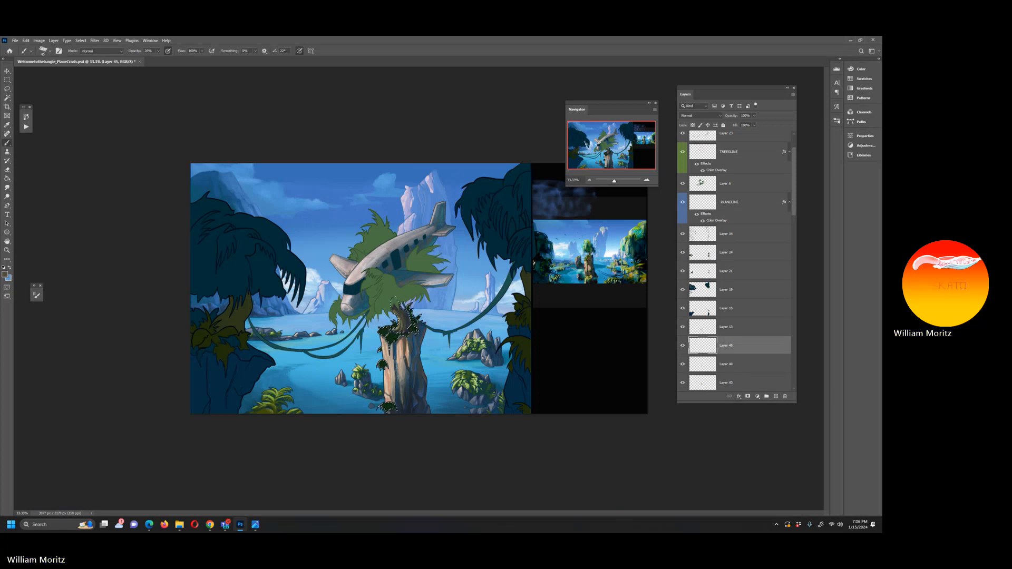
pyautogui.click(158, 50)
pyautogui.click(174, 60)
pyautogui.moveTo(706, 344); pyautogui.dragTo(693, 326)
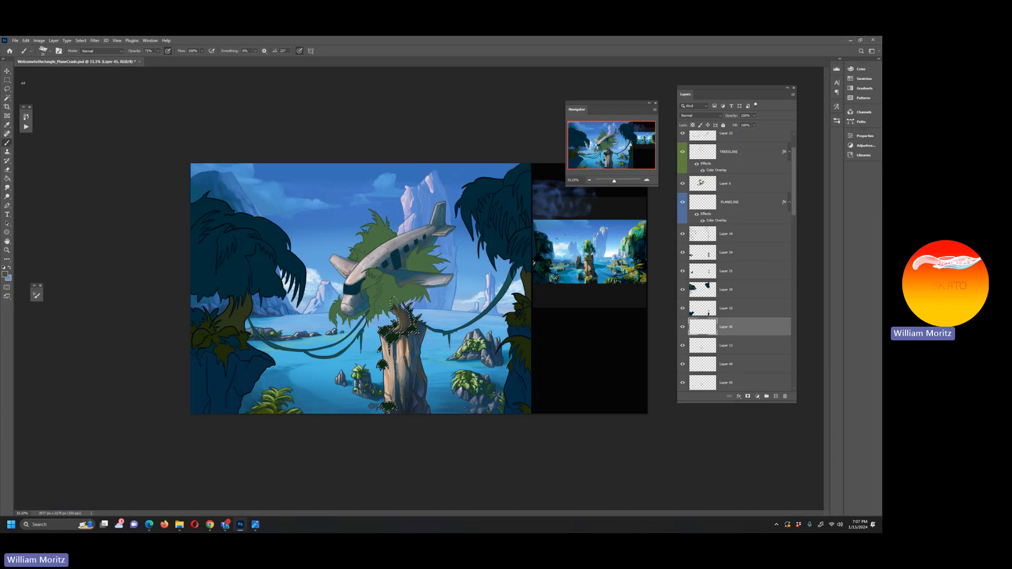
pyautogui.press('l')
pyautogui.hotkey('ctrl', 'd')
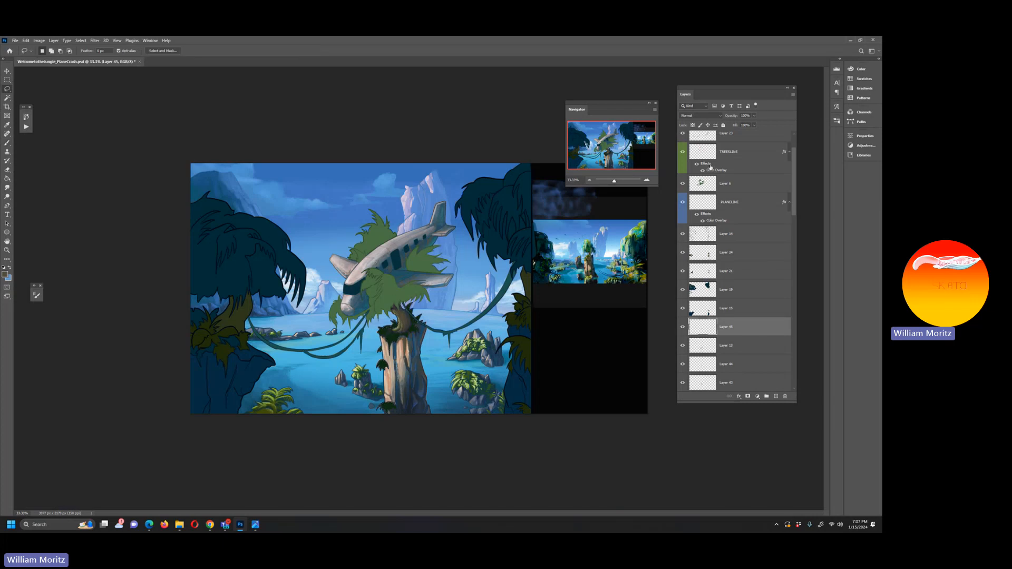
# Step: Try out different blend modes on the trunk's new brown layer, ending on Normal
pyautogui.click(706, 115)
pyautogui.click(704, 117)
pyautogui.press('Down')
pyautogui.press('Down')
pyautogui.press('Down')
pyautogui.press('Down')
pyautogui.press('Down')
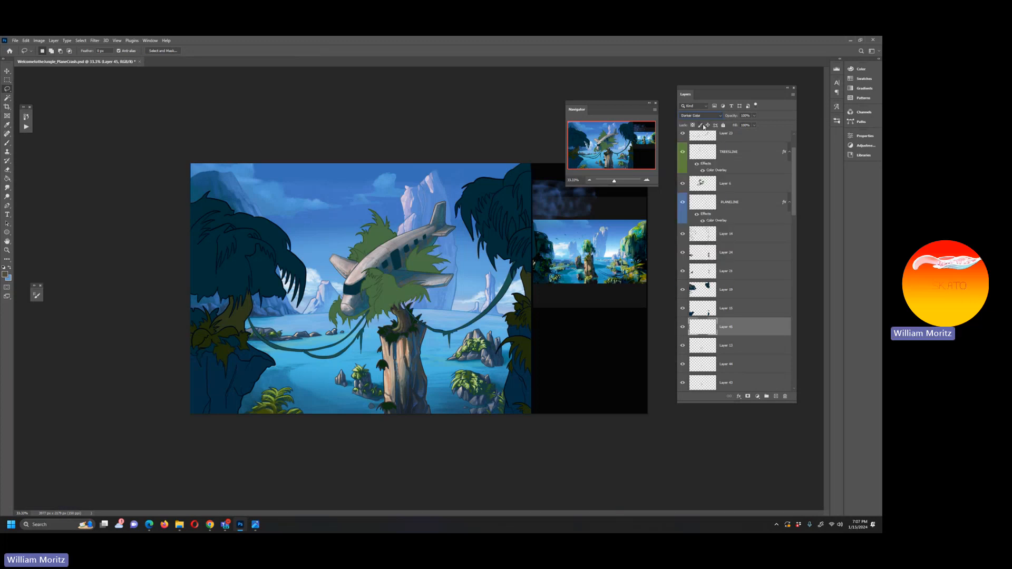
pyautogui.press('Down')
pyautogui.press('Down')
pyautogui.press('Down')
pyautogui.press('Down')
pyautogui.press('Down')
pyautogui.press('Down')
pyautogui.press('Down')
pyautogui.press('Down')
pyautogui.press('Down')
pyautogui.press('Down')
pyautogui.press('Down')
pyautogui.press('Down')
pyautogui.press('Down')
pyautogui.press('Down')
pyautogui.press('Down')
pyautogui.press('Down')
pyautogui.press('Down')
pyautogui.press('Down')
pyautogui.press('Down')
pyautogui.press('Up')
pyautogui.press('Up')
pyautogui.press('Up')
pyautogui.press('Up')
pyautogui.press('Up')
pyautogui.press('Up')
pyautogui.press('Up')
pyautogui.press('Up')
pyautogui.press('Up')
pyautogui.press('Up')
pyautogui.press('Up')
pyautogui.press('Up')
pyautogui.press('Up')
pyautogui.press('Up')
pyautogui.press('Up')
pyautogui.press('Up')
pyautogui.press('Up')
pyautogui.press('Up')
pyautogui.press('Up')
pyautogui.press('Up')
pyautogui.press('Up')
pyautogui.press('Up')
pyautogui.press('Up')
# Step: Move the brown trunk layer back down to directly above Layer 44 and make Layer 44 active
pyautogui.click(683, 346)
pyautogui.moveTo(701, 327); pyautogui.dragTo(701, 354)
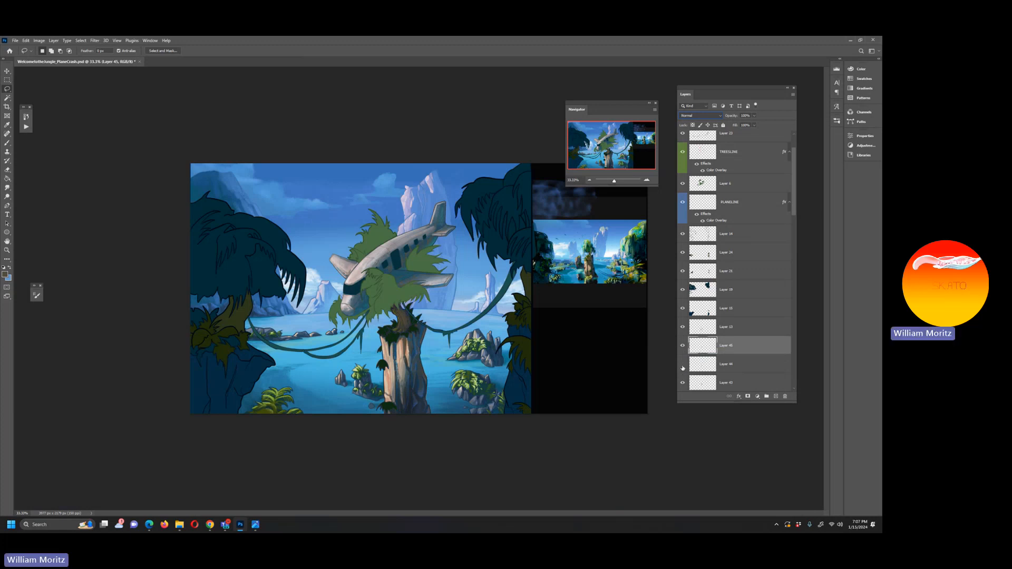
pyautogui.click(703, 363)
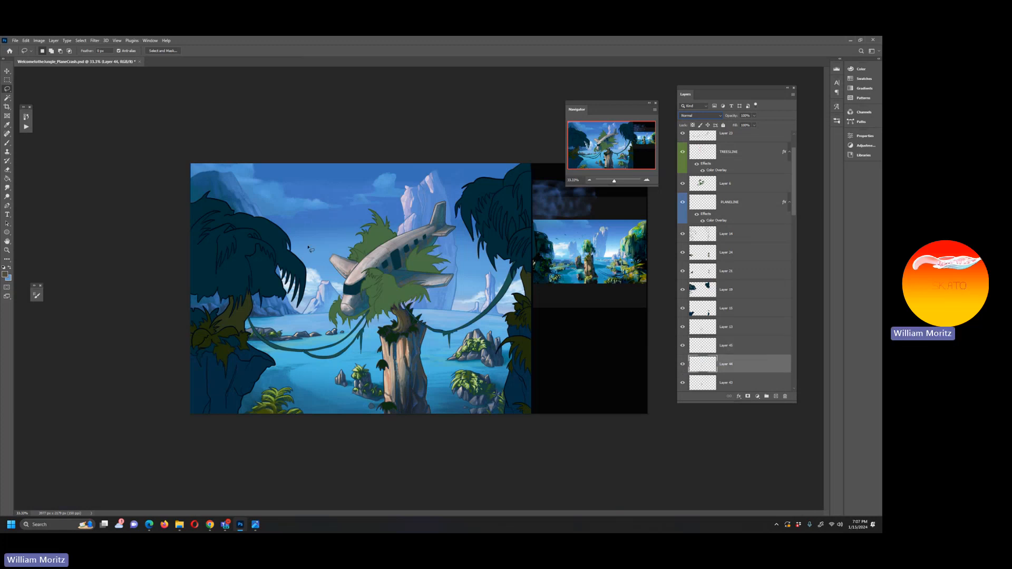
pyautogui.click(7, 188)
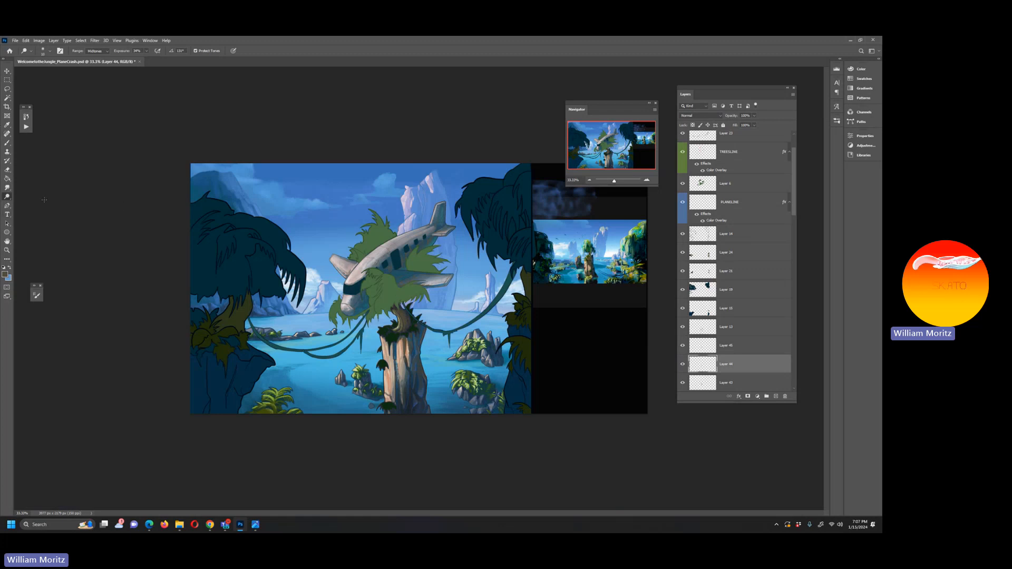
pyautogui.click(7, 88)
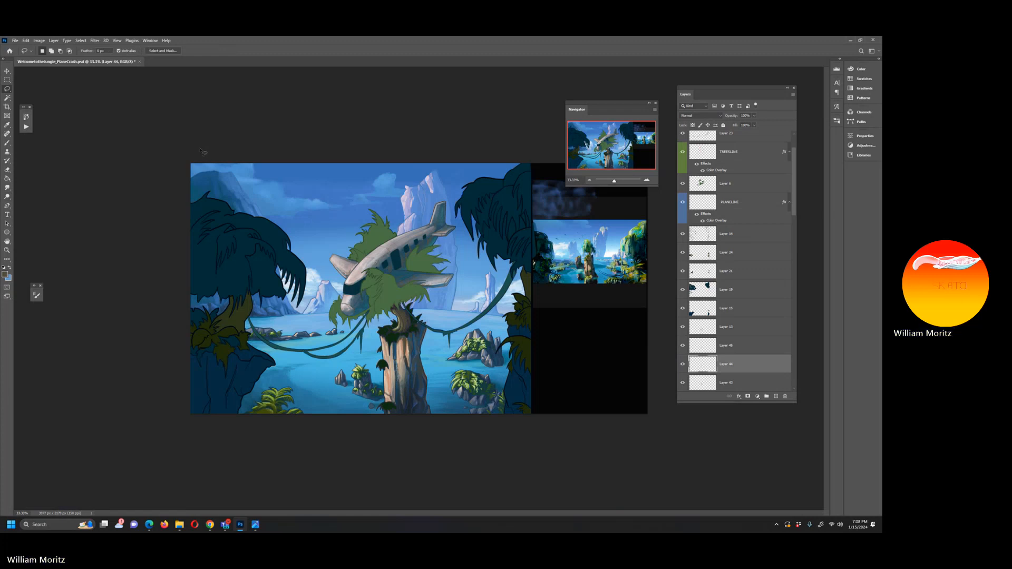
# Step: Examine the painted foliage and rocks of the small islands beside the pillar up close
pyautogui.click(7, 250)
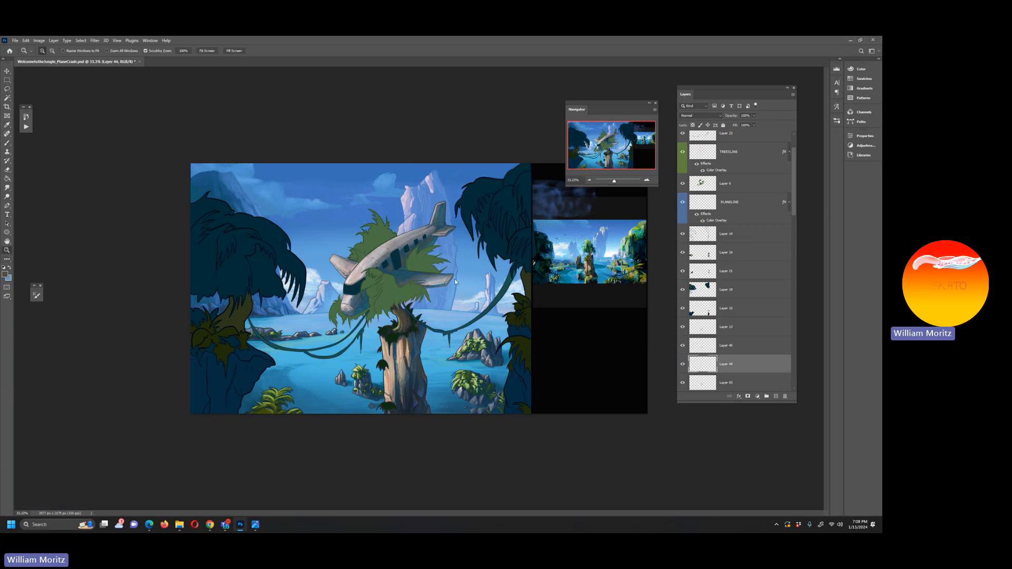
pyautogui.click(407, 285)
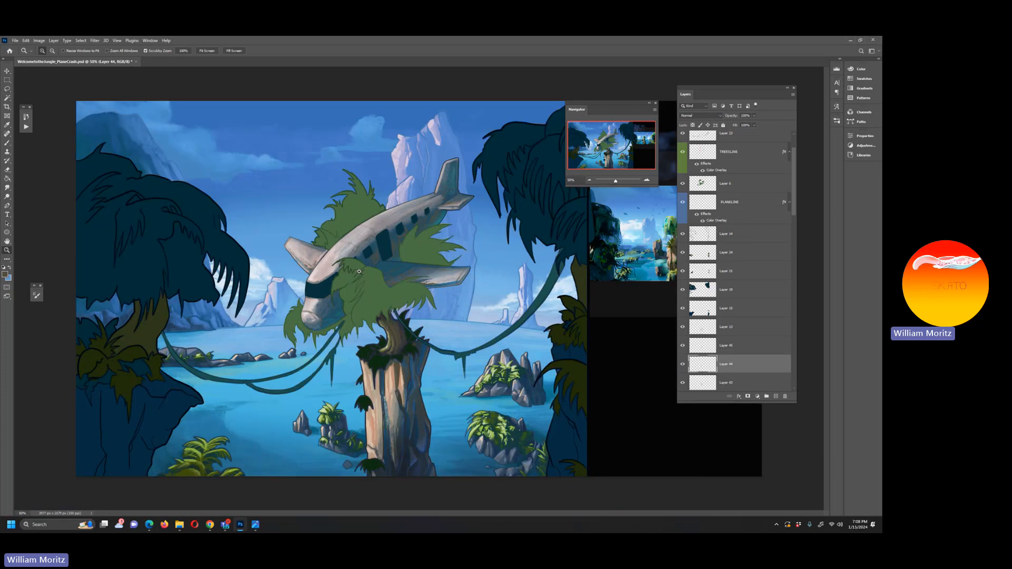
pyautogui.press('v')
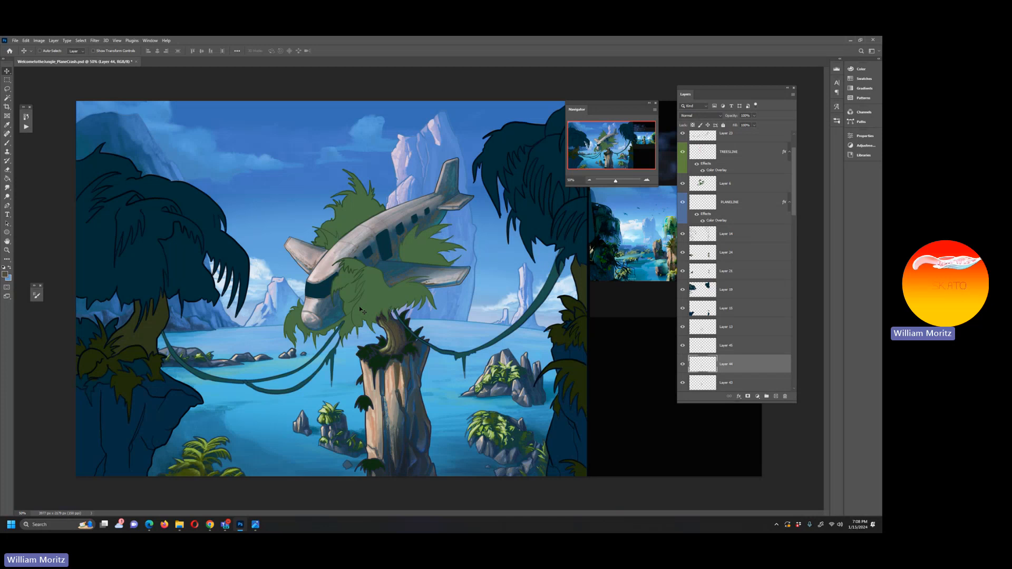
pyautogui.press('z')
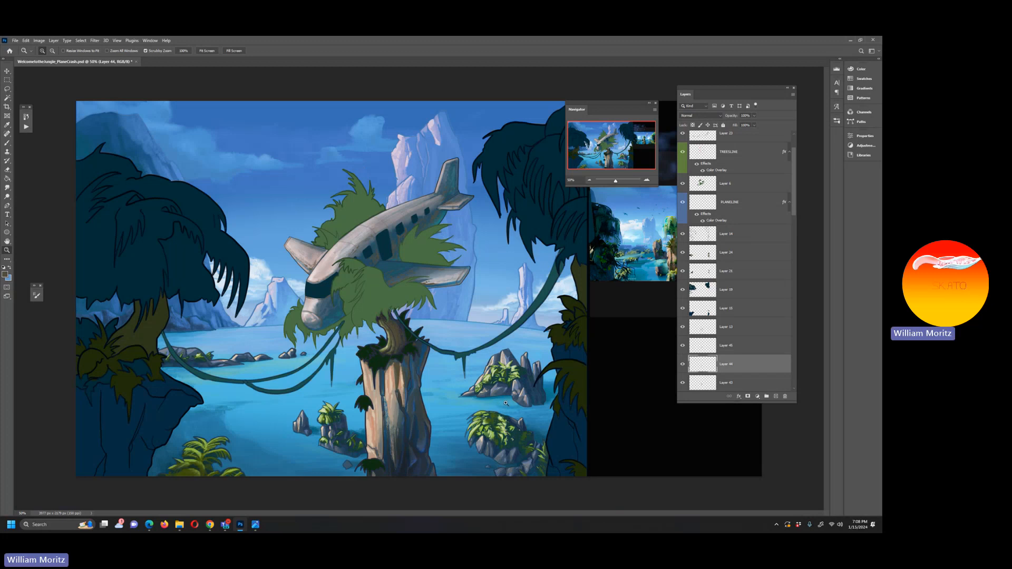
pyautogui.click(521, 381)
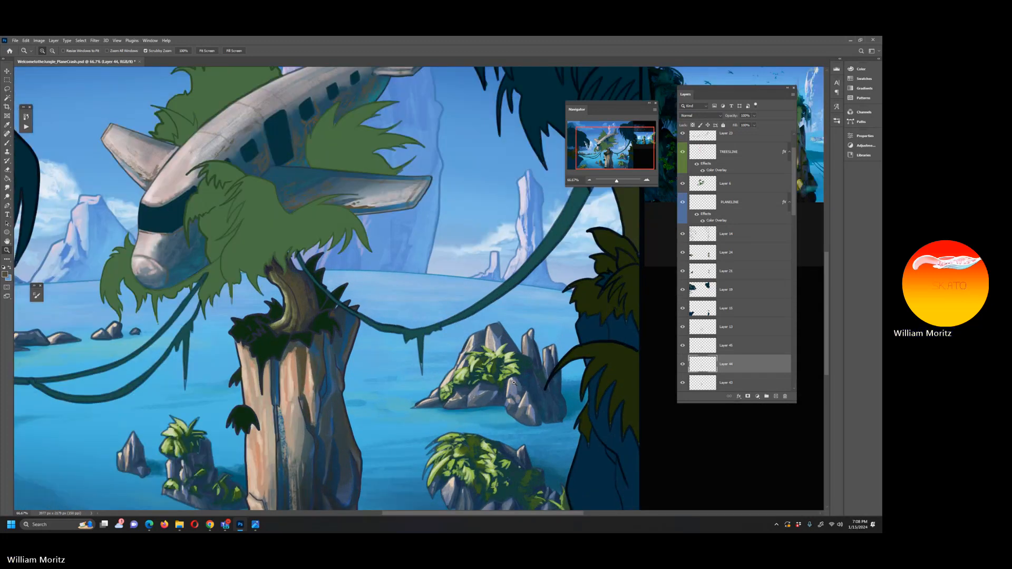
pyautogui.doubleClick(514, 383)
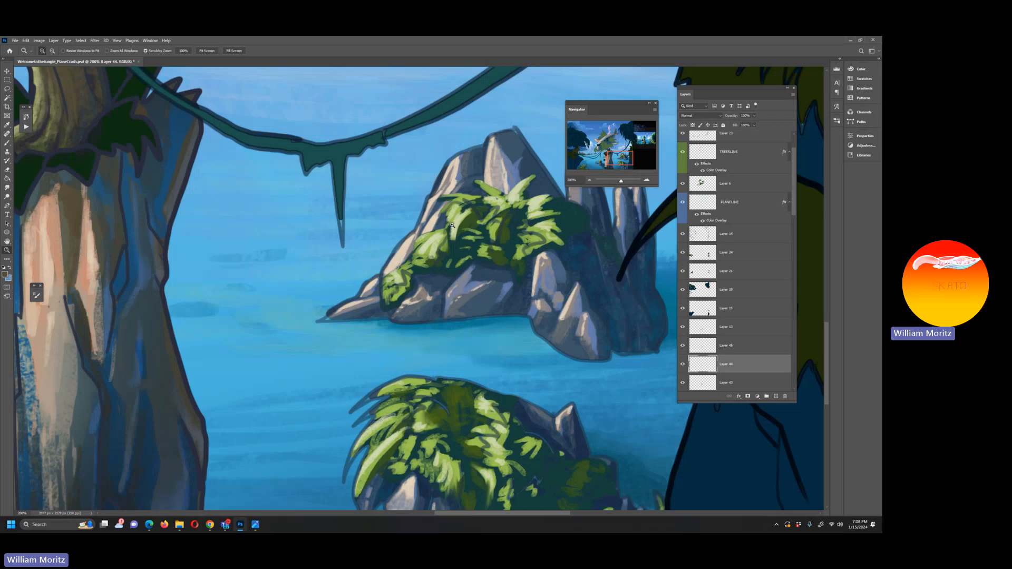
pyautogui.scroll(-3, 467, 356)
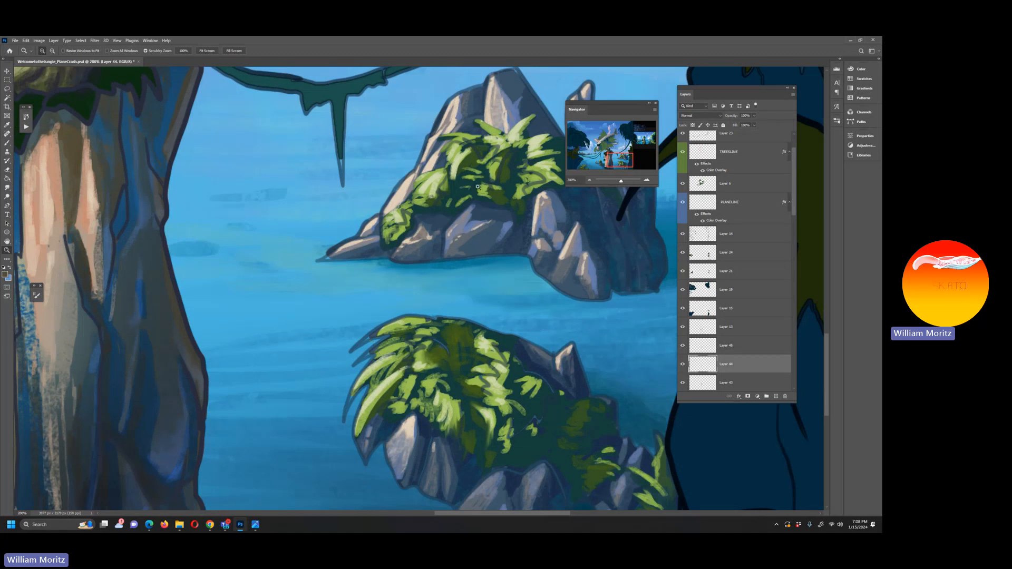
pyautogui.scroll(1, 479, 185)
pyautogui.moveTo(620, 183); pyautogui.dragTo(615, 183)
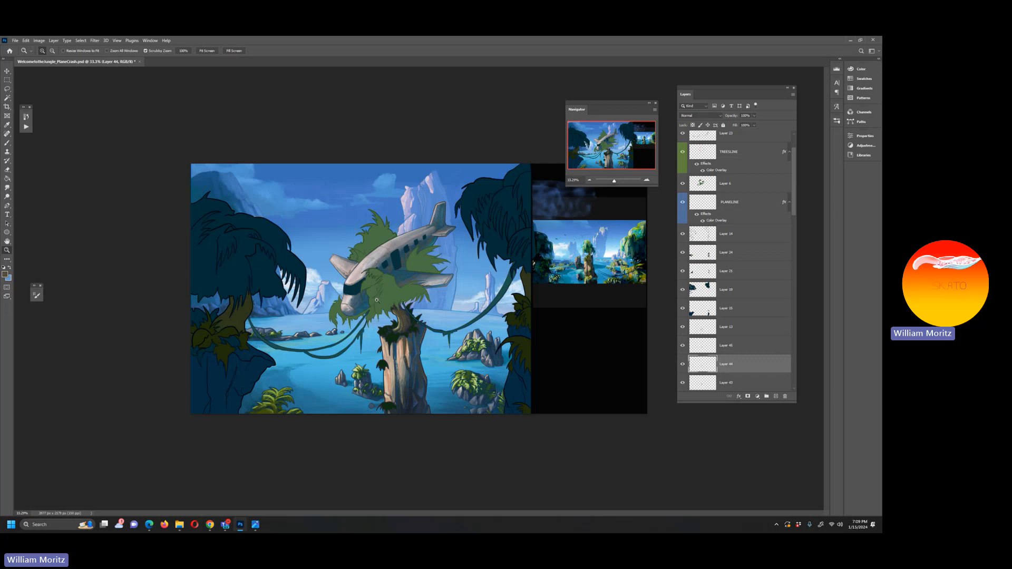
# Step: Examine the plane's foliage and trunk close up and compare them with the reference painting beside the illustration
pyautogui.click(405, 277)
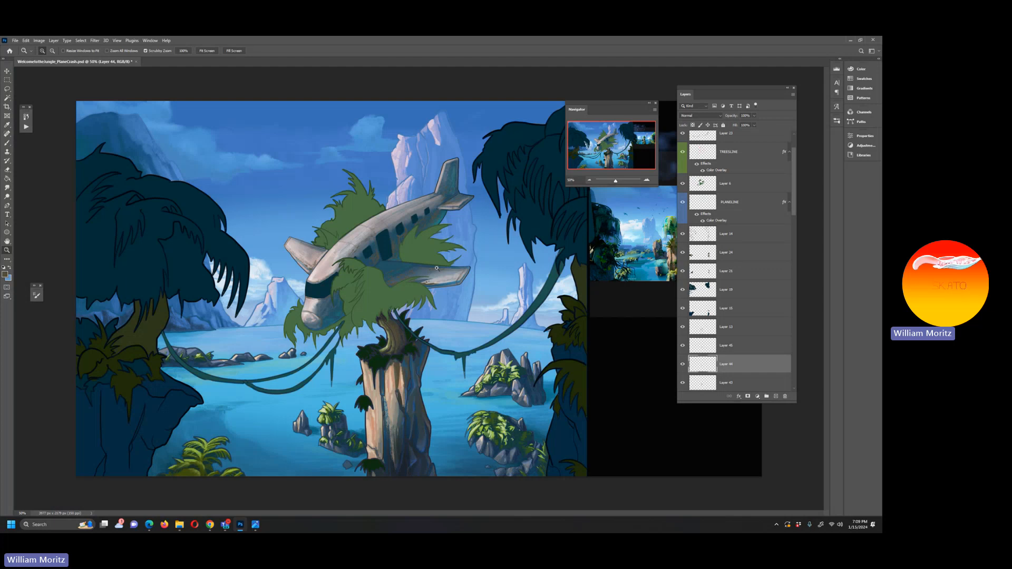
pyautogui.press('v')
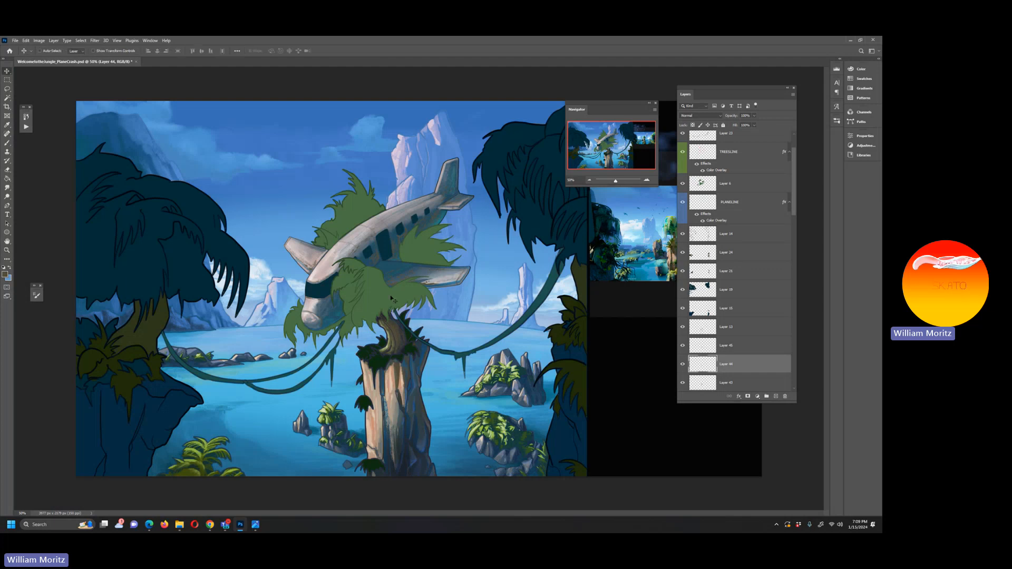
pyautogui.click(619, 183)
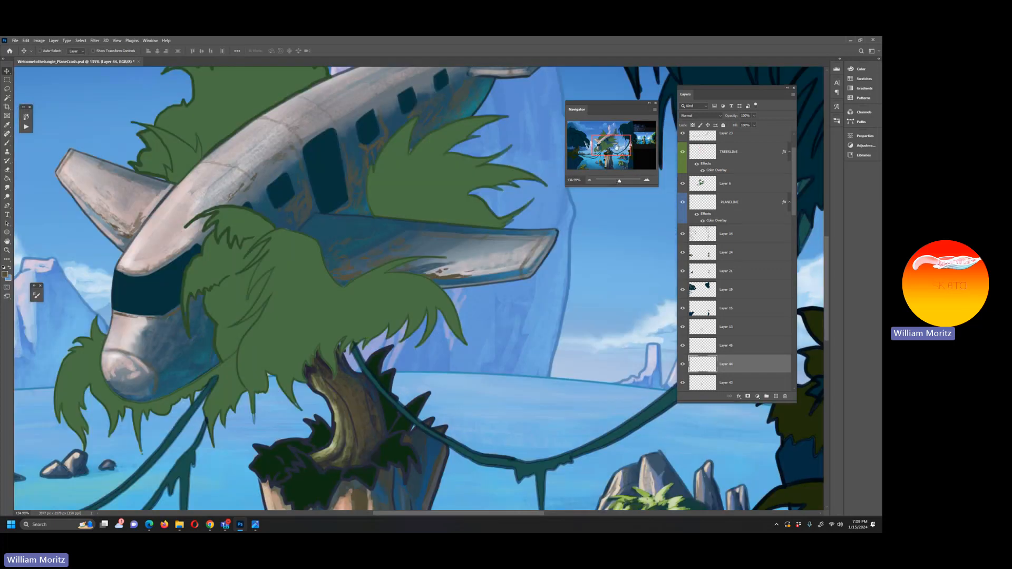
pyautogui.moveTo(613, 150); pyautogui.dragTo(655, 145)
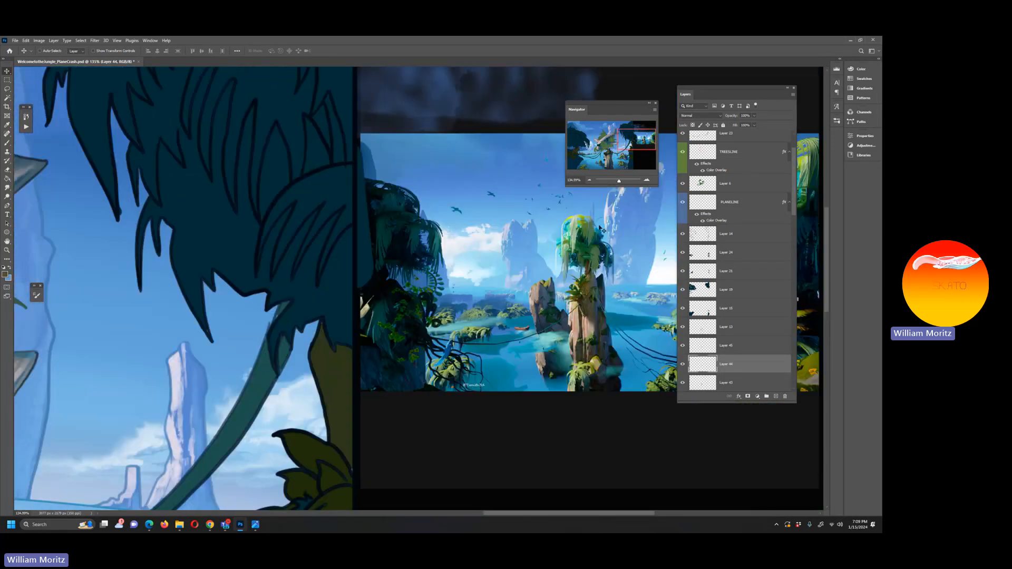
# Step: Sample a teal blue, make the plane's green foliage on Layer 6 active and load its outline as a selection
pyautogui.press('i')
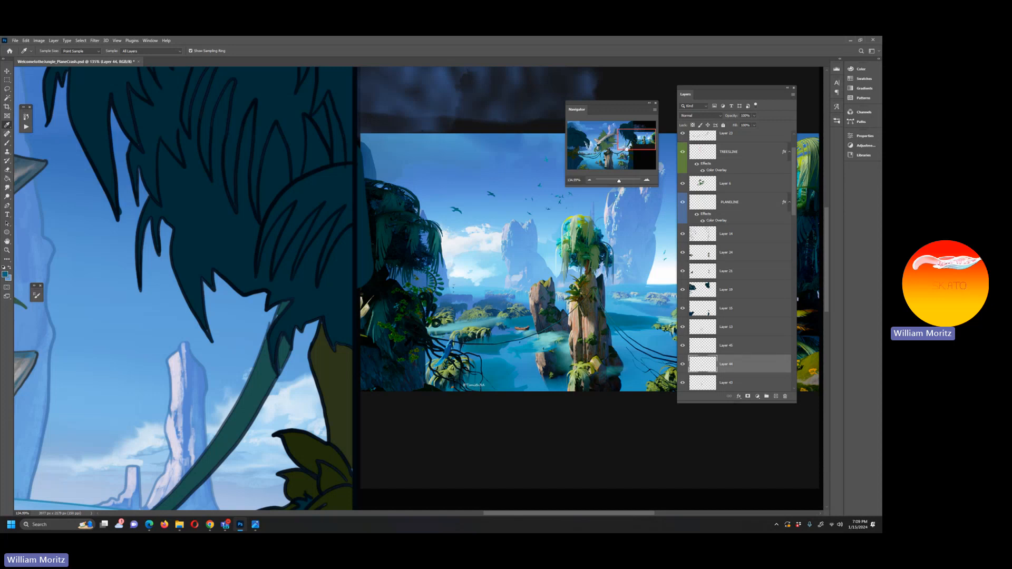
pyautogui.moveTo(626, 149); pyautogui.dragTo(617, 184)
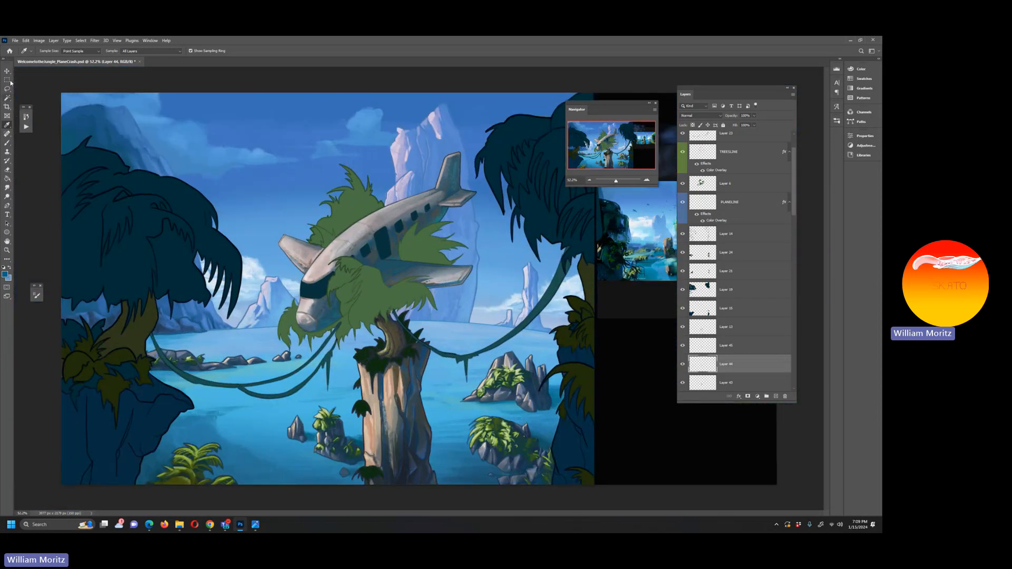
pyautogui.press('v')
pyautogui.rightClick(368, 293)
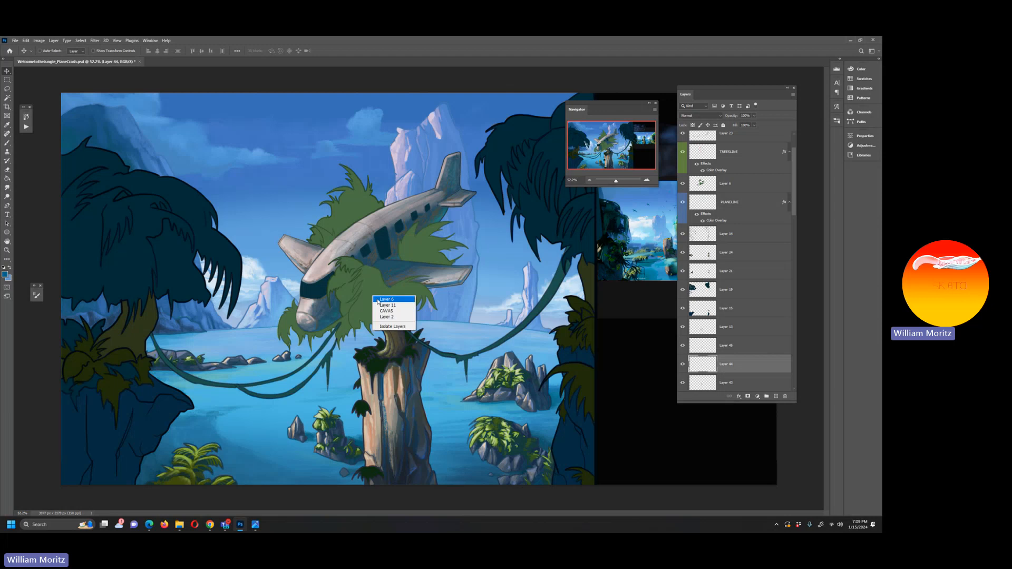
pyautogui.click(387, 299)
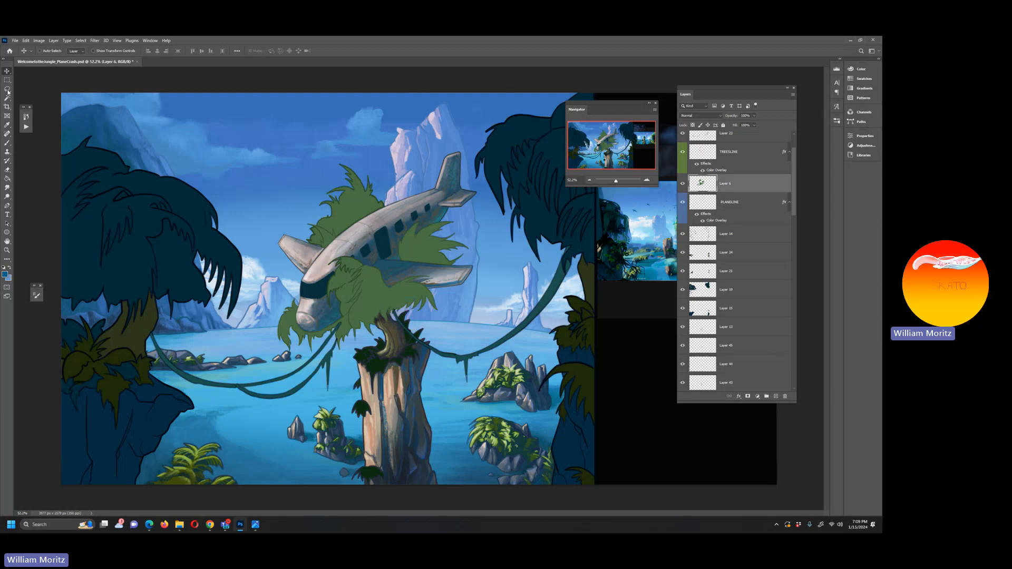
pyautogui.rightClick(376, 299)
pyautogui.click(384, 300)
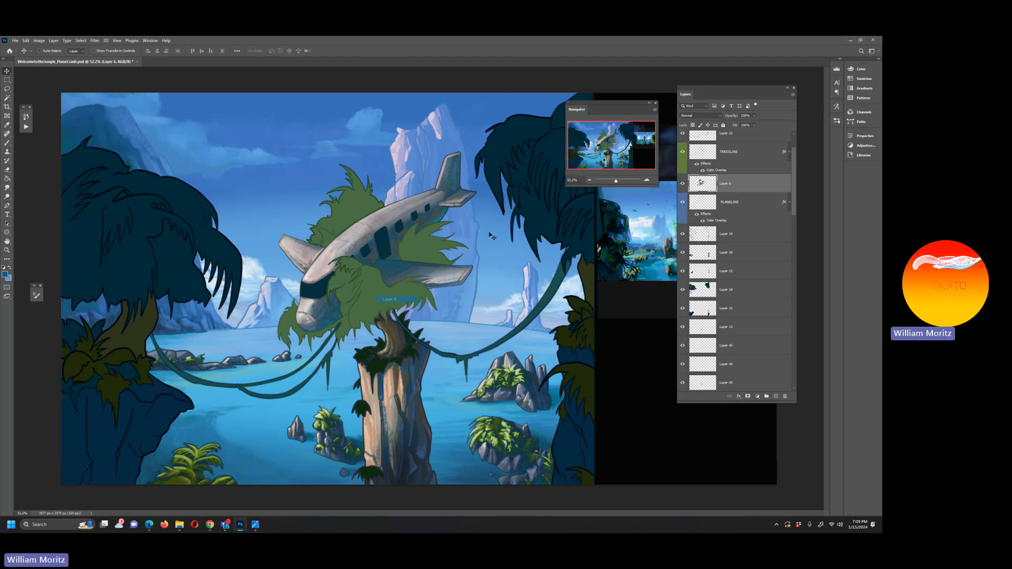
pyautogui.keyDown('ctrl'); pyautogui.click(703, 184); pyautogui.keyUp('ctrl')
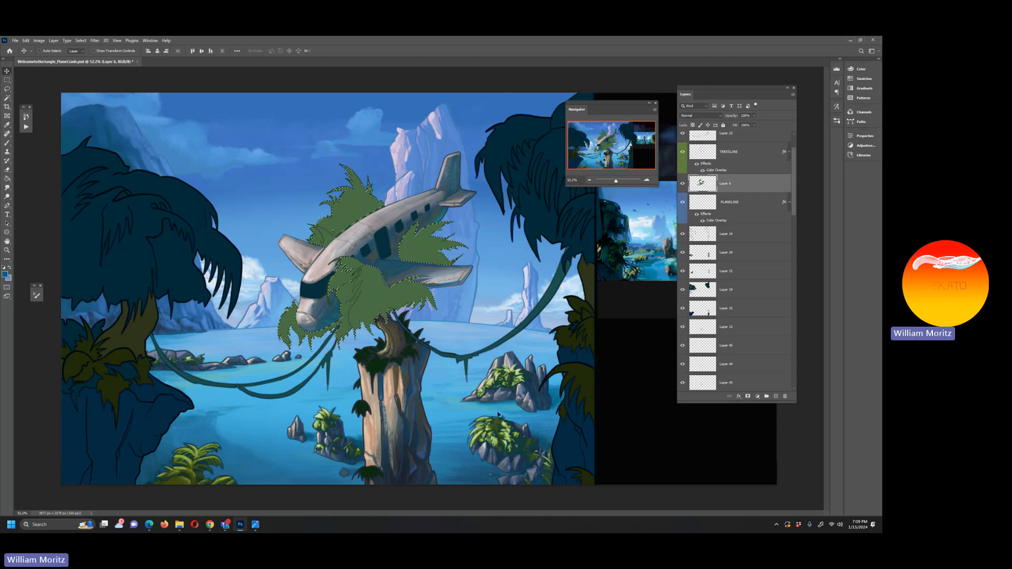
# Step: Add a new layer above Layer 6 and brush teal shadow strokes into the palm fronds behind the plane's wing, adjusting the brush size
pyautogui.press('b')
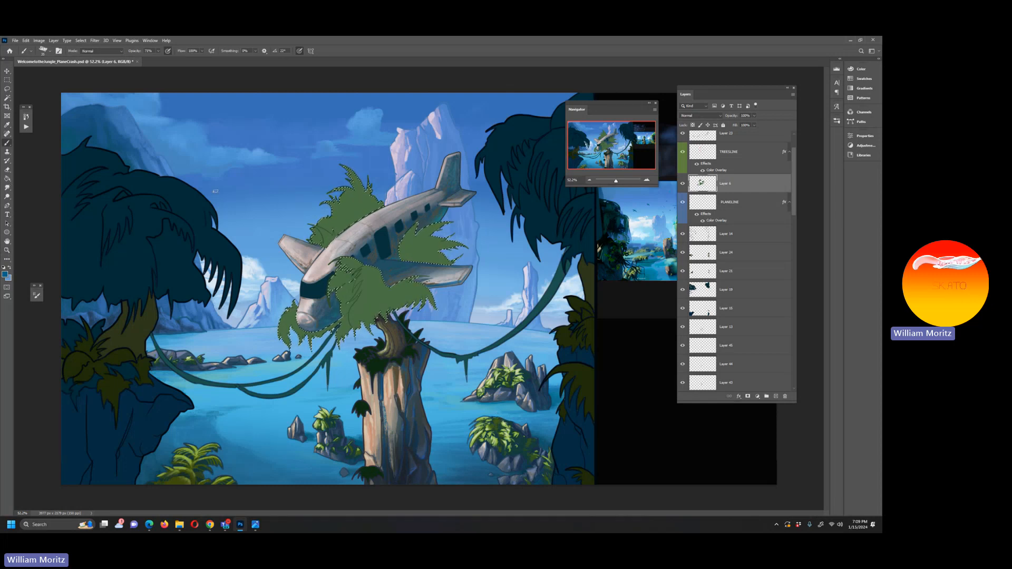
pyautogui.click(775, 396)
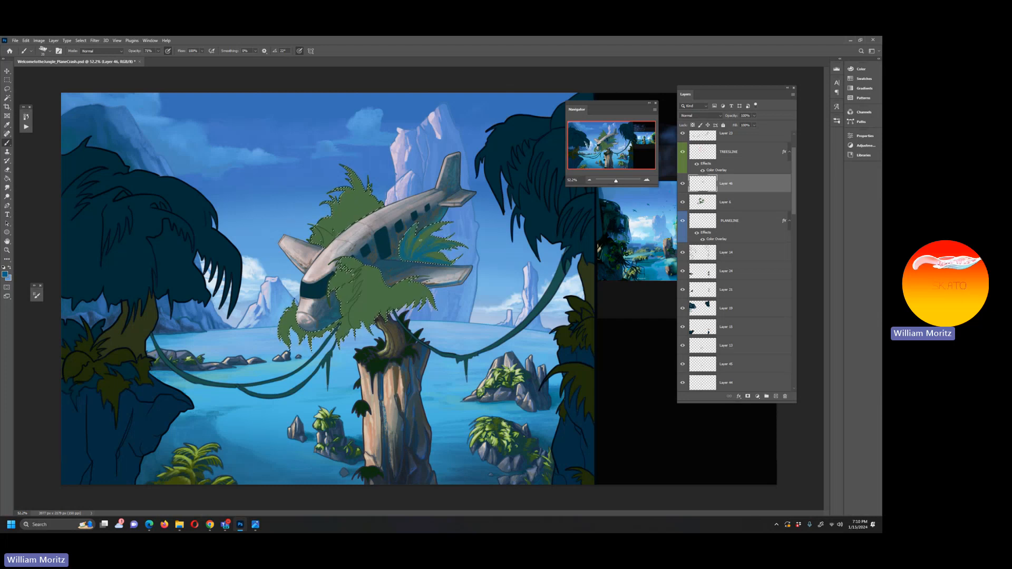
pyautogui.press('[')
pyautogui.press('[')
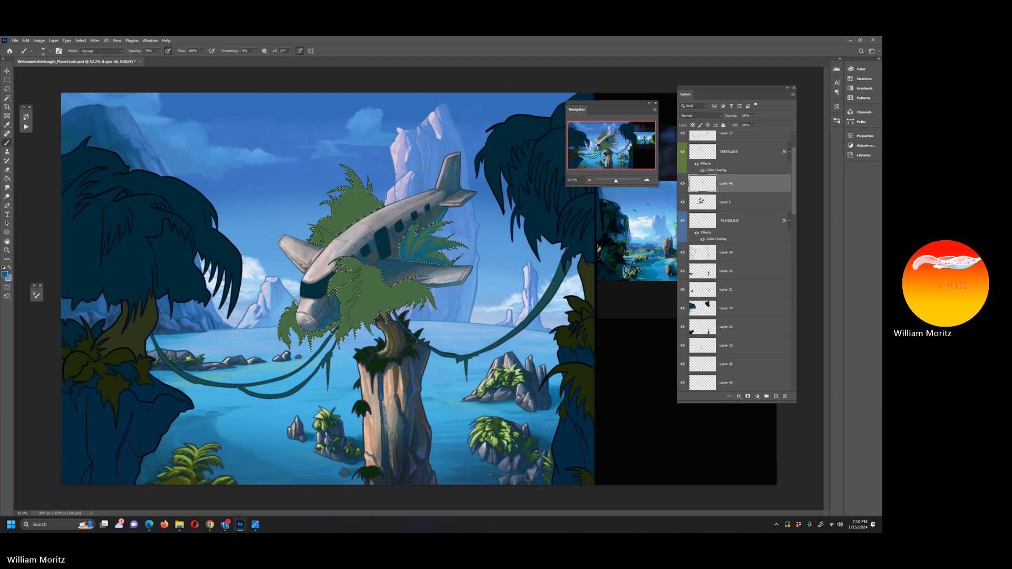
pyautogui.press(']')
pyautogui.press(']')
pyautogui.press(']')
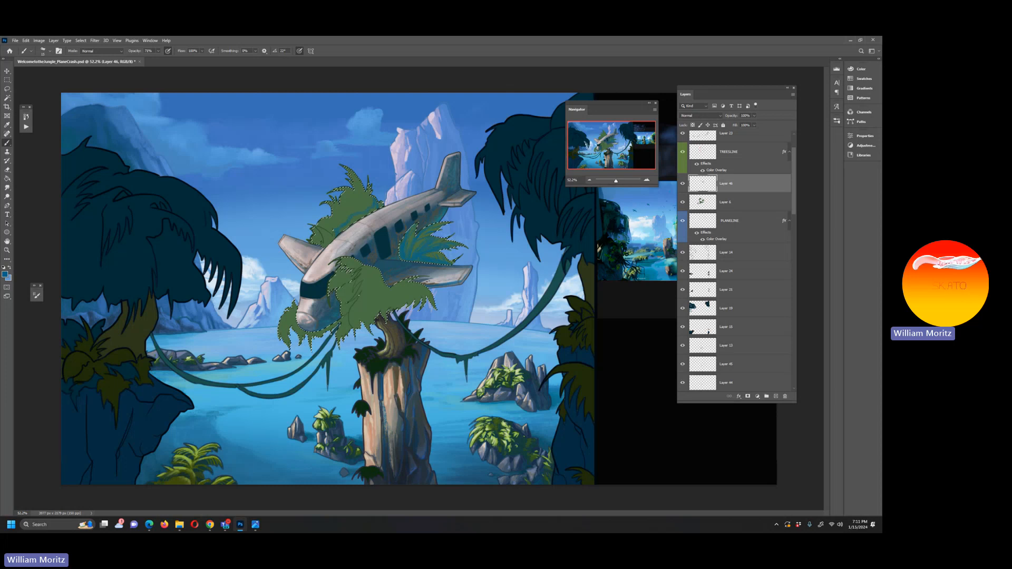
# Step: Paint teal frond shadows across the rest of the foliage around the plane with varied brush sizes, and clear the selection
pyautogui.press(']')
pyautogui.press(']')
pyautogui.press('[')
pyautogui.press('[')
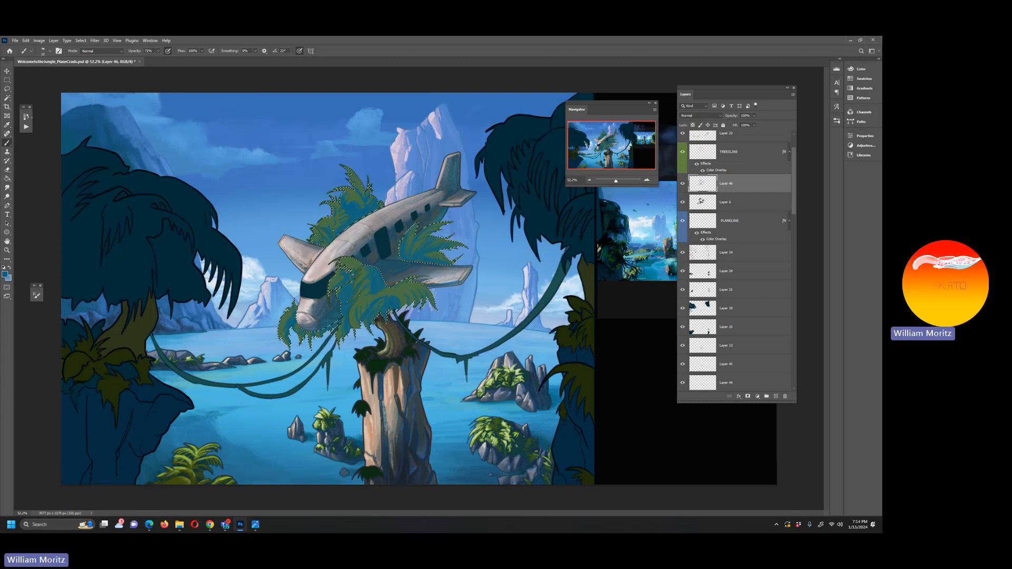
pyautogui.press('l')
pyautogui.hotkey('ctrl', 'd')
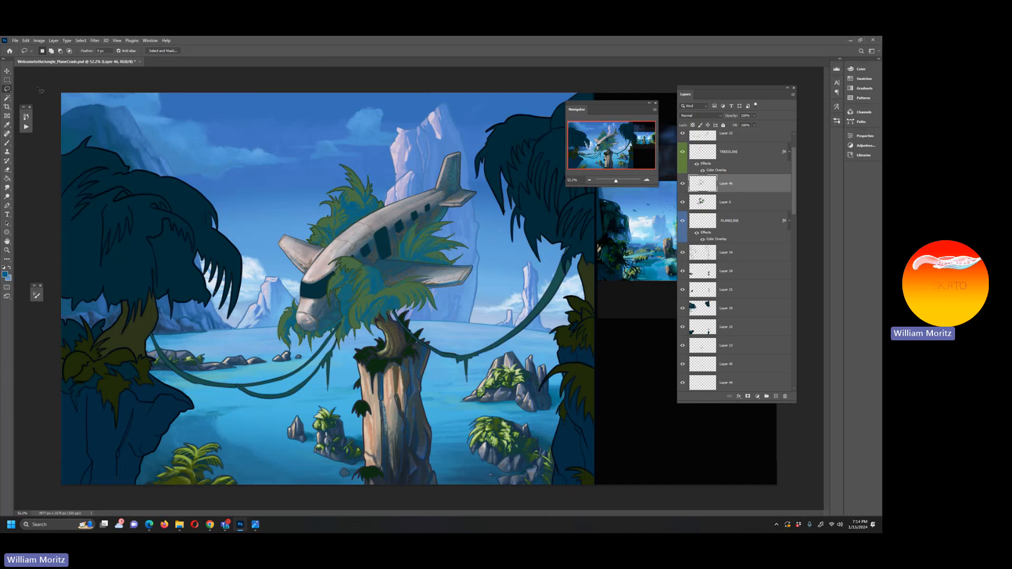
# Step: Sample the dark blue of the right-hand tree's foliage and load the teal shadow strokes on Layer 46 as a selection
pyautogui.press('b')
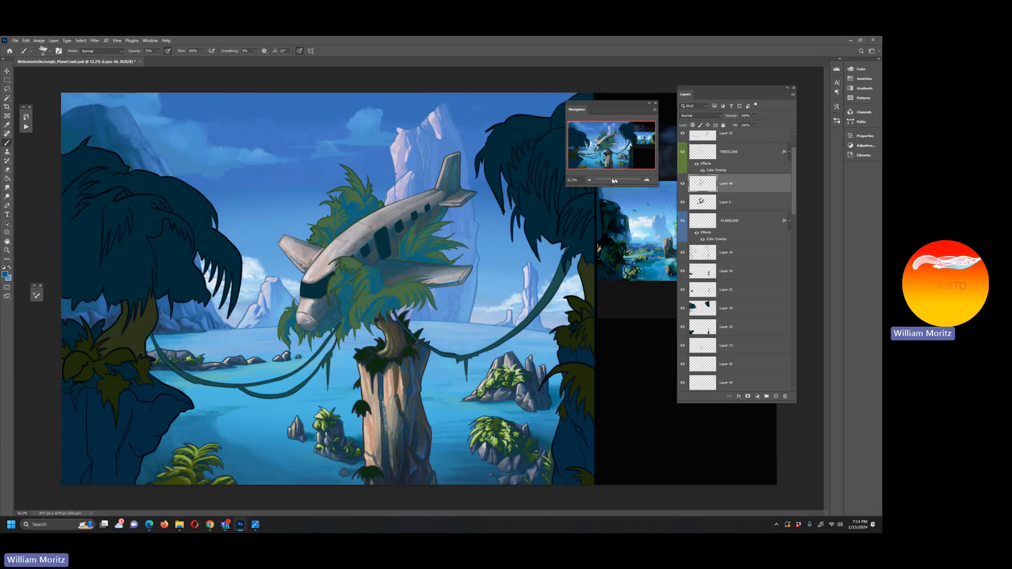
pyautogui.moveTo(614, 180)
pyautogui.mouseDown()
pyautogui.moveTo(624, 181)
pyautogui.moveTo(598, 181)
pyautogui.moveTo(615, 182)
pyautogui.mouseUp()
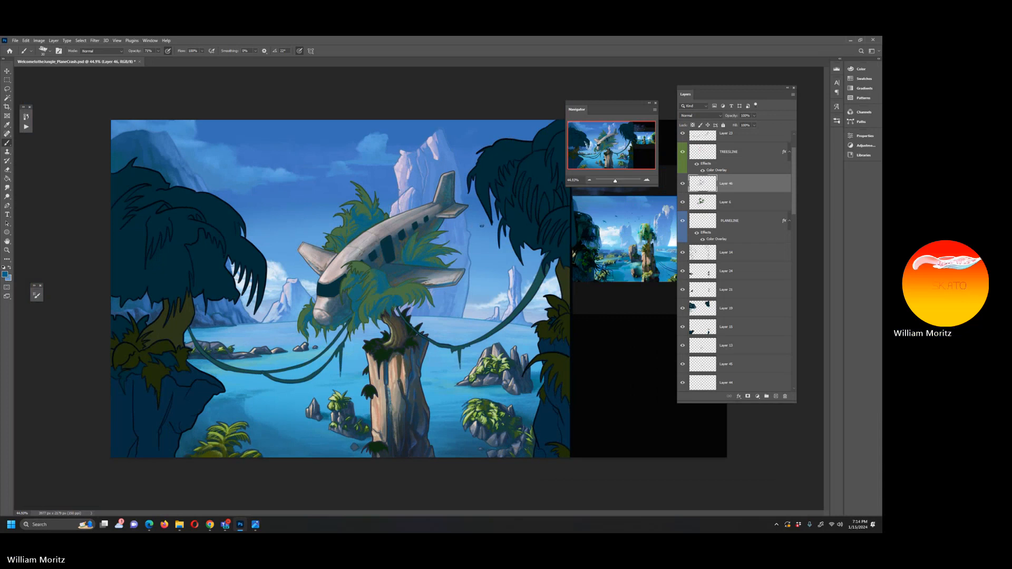
pyautogui.press('i')
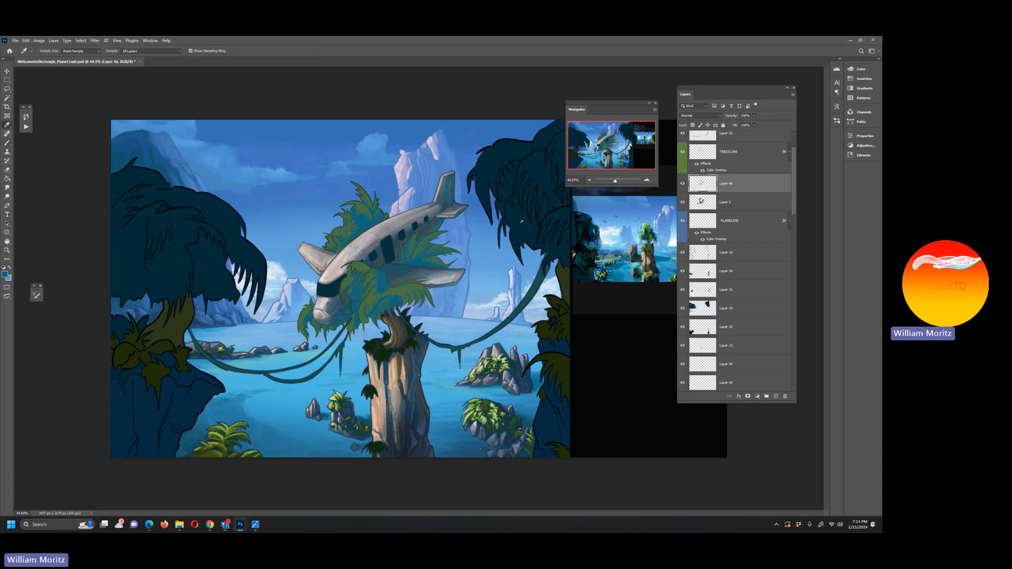
pyautogui.click(522, 220)
pyautogui.keyDown('ctrl'); pyautogui.click(697, 184); pyautogui.keyUp('ctrl')
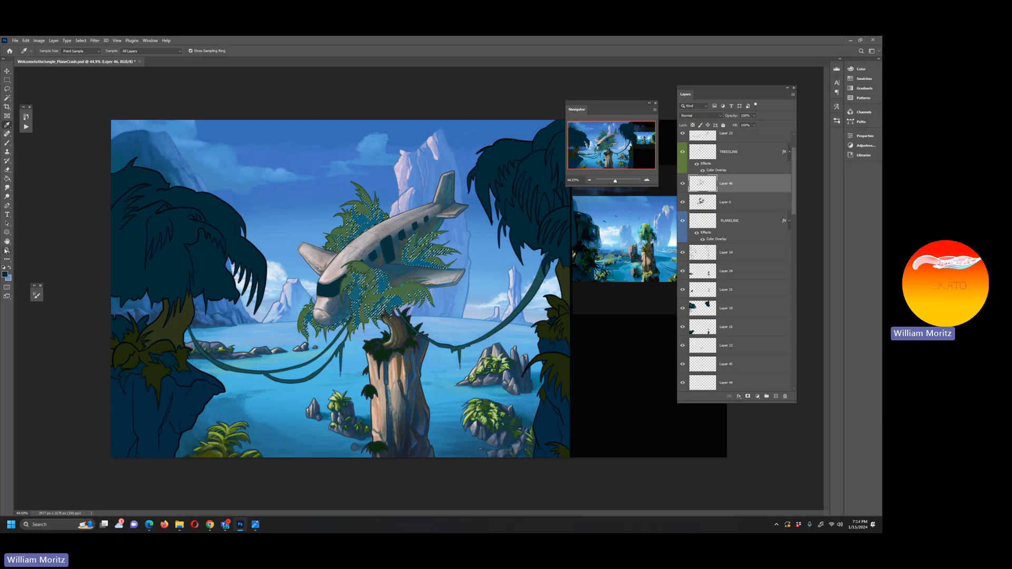
# Step: Add a new layer above Layer 46, paint darker blue accents inside the selected frond shadows, and clear the selection
pyautogui.press('z')
pyautogui.click(356, 273)
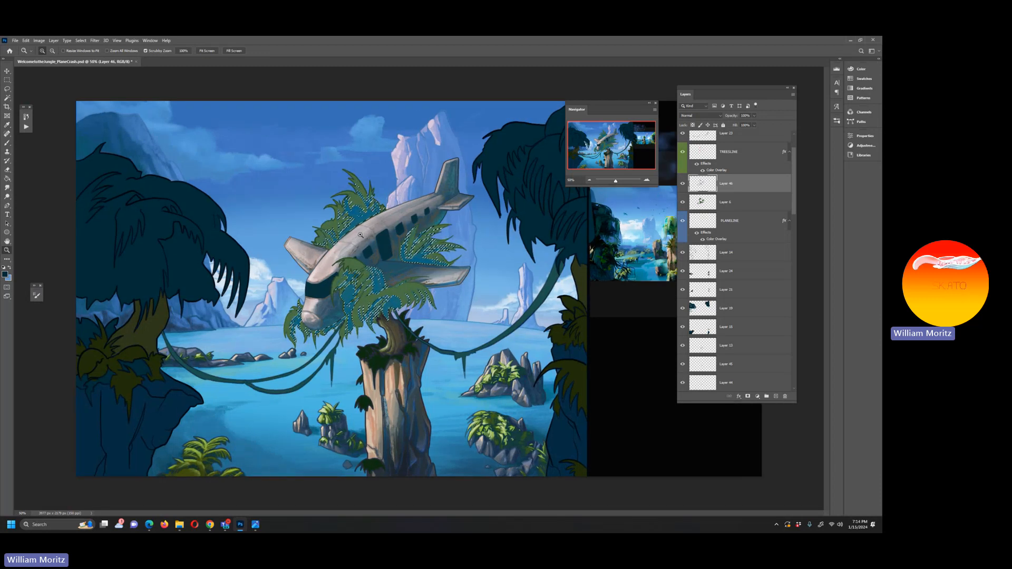
pyautogui.click(352, 231)
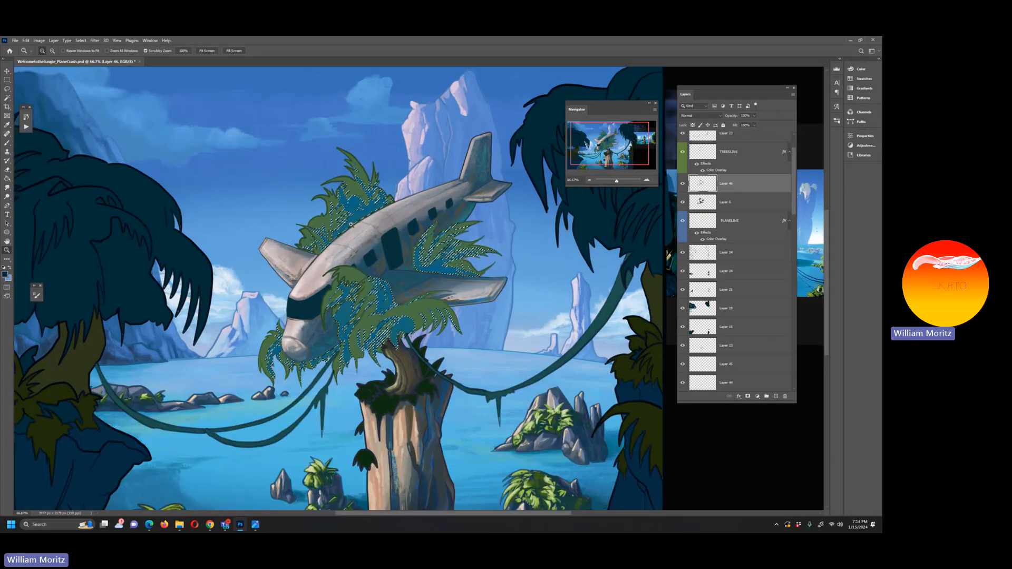
pyautogui.press('b')
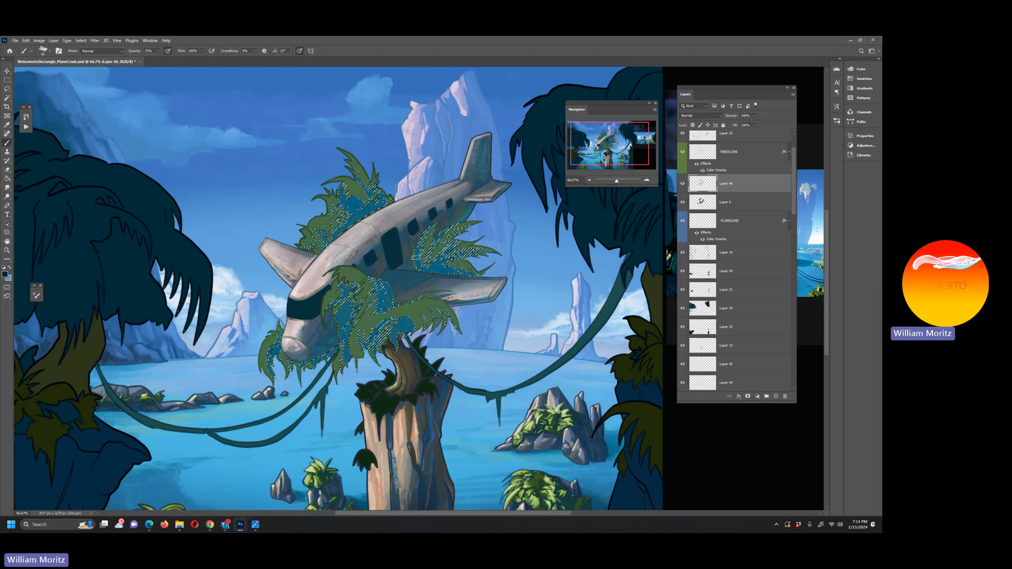
pyautogui.click(775, 397)
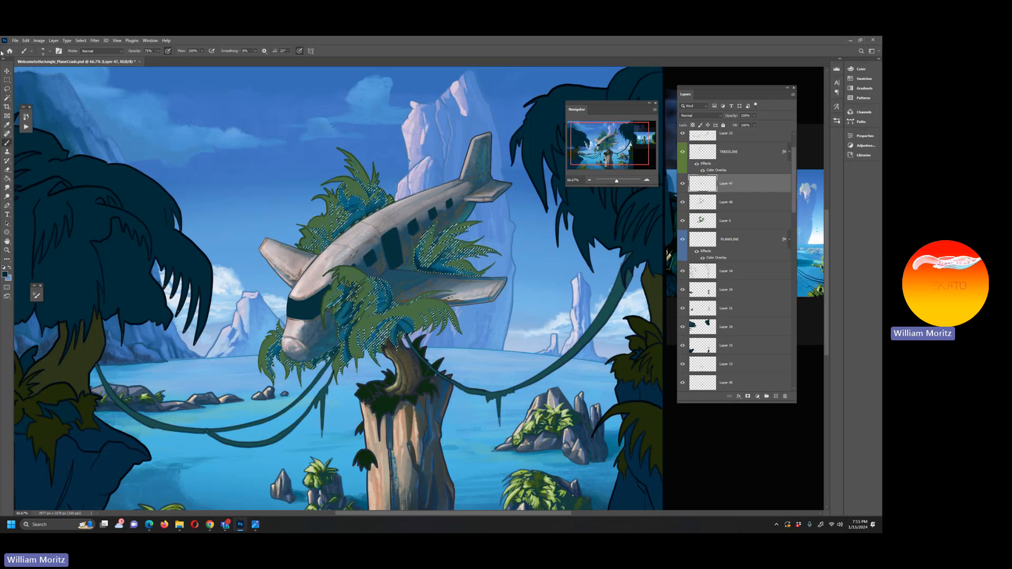
pyautogui.click(7, 89)
pyautogui.click(268, 288)
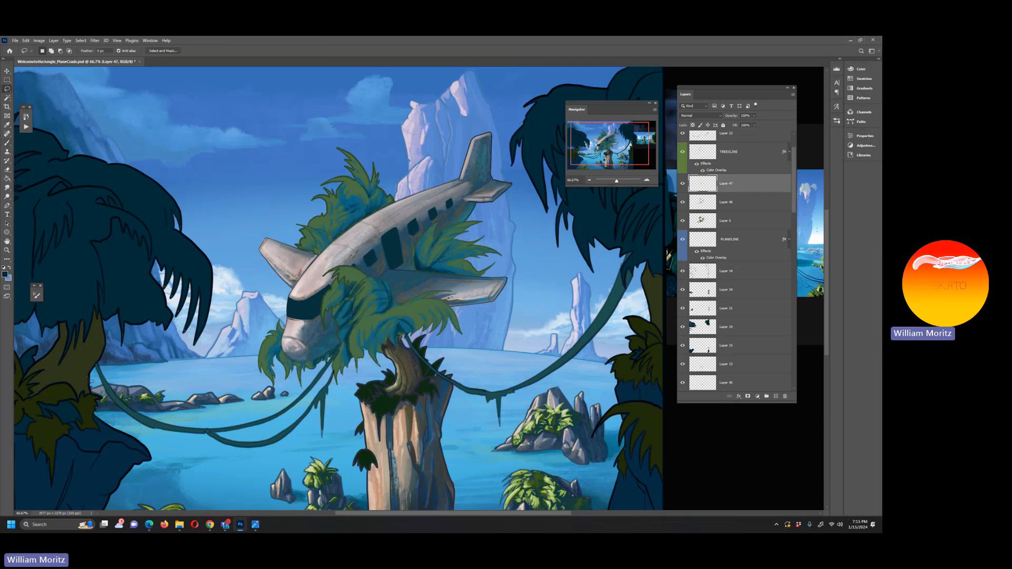
# Step: Load the teal shadows on Layer 46 as a selection again and add a new layer directly above it
pyautogui.click(6, 250)
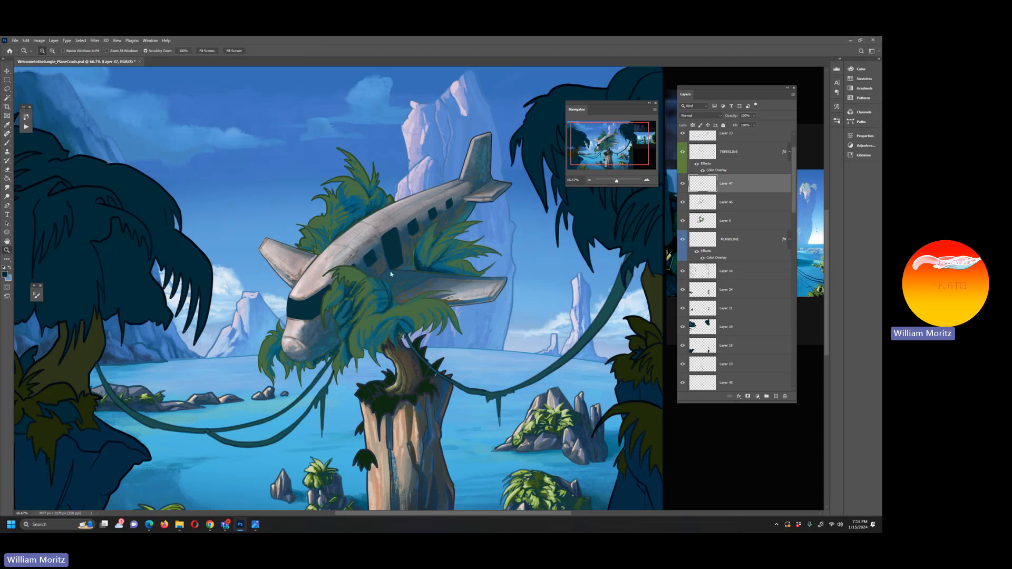
pyautogui.keyDown('alt'); pyautogui.click(405, 302); pyautogui.keyUp('alt')
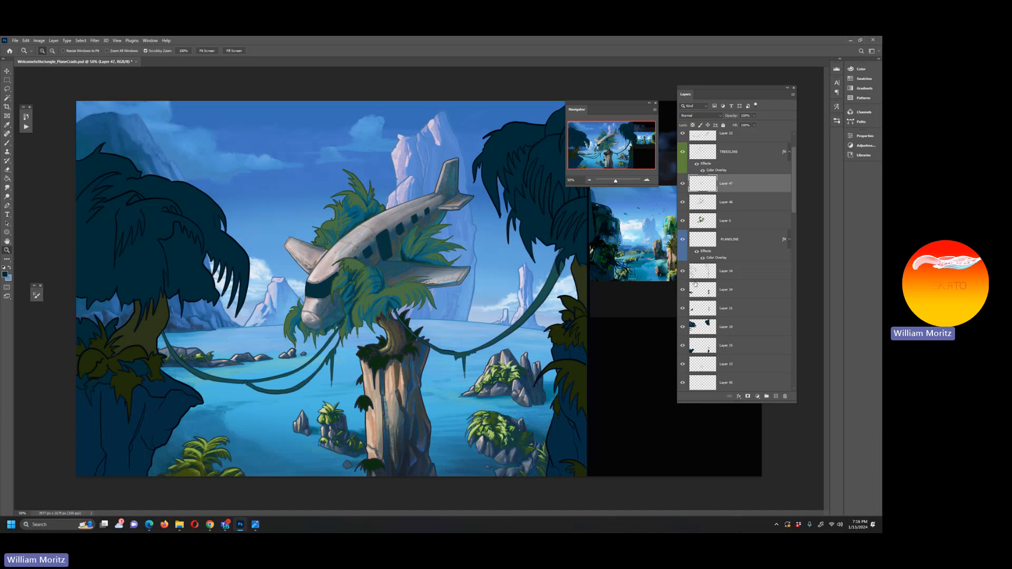
pyautogui.keyDown('ctrl'); pyautogui.click(701, 203); pyautogui.keyUp('ctrl')
pyautogui.click(701, 202)
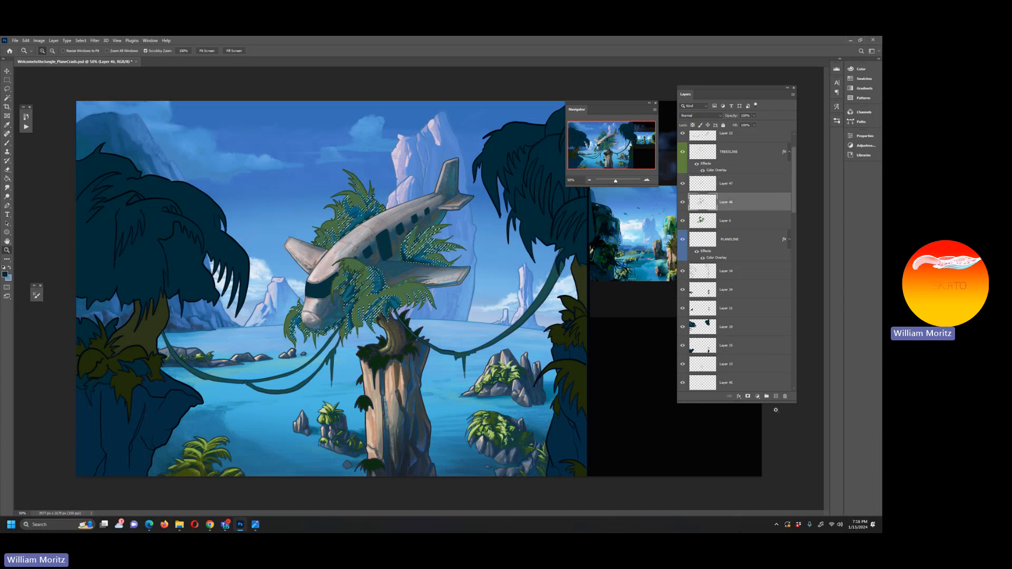
pyautogui.click(776, 396)
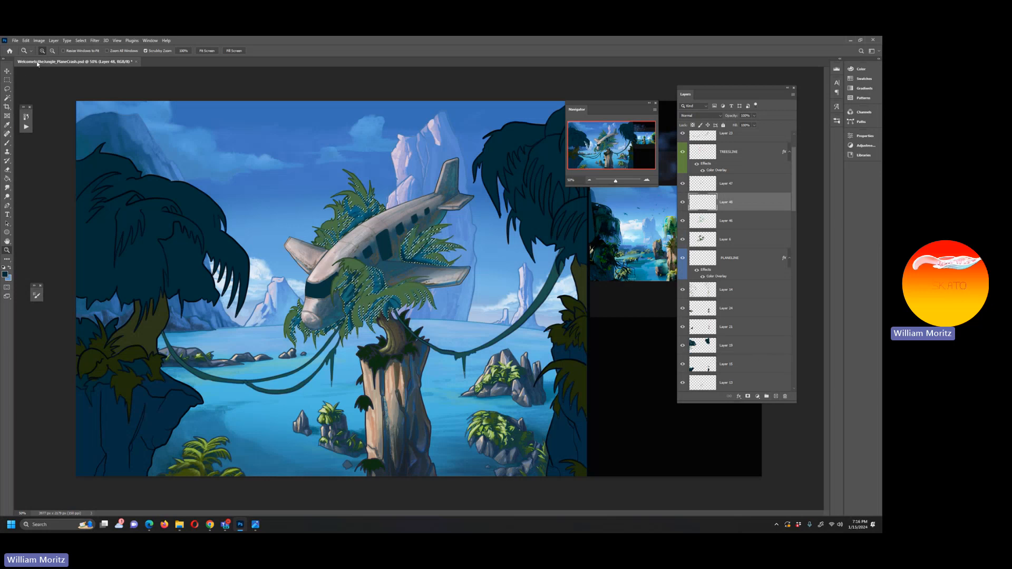
# Step: Switch to the Soft Round brush from the General Brushes and enlarge it considerably
pyautogui.press('b')
pyautogui.click(49, 51)
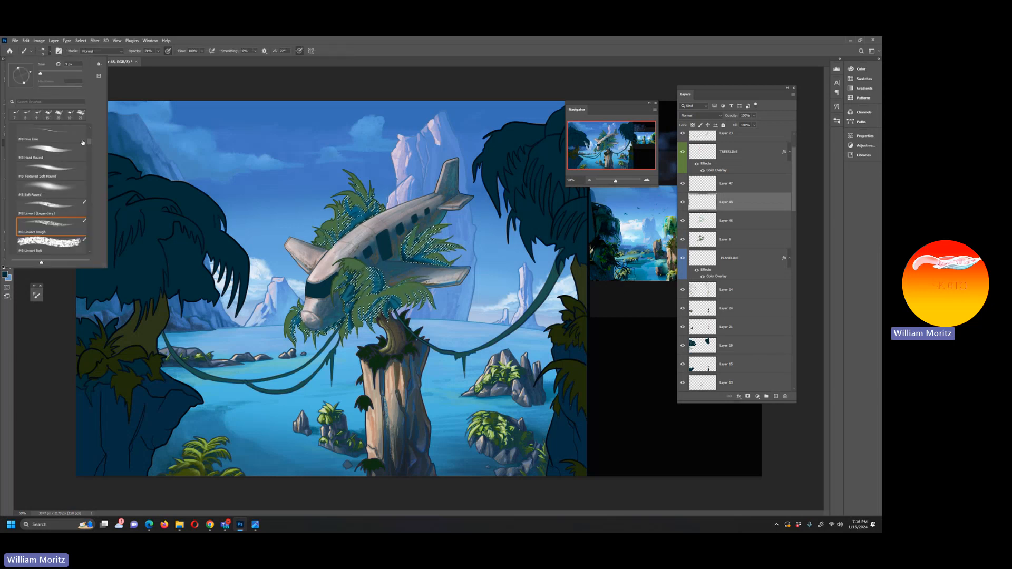
pyautogui.scroll(5, 74, 147)
pyautogui.click(60, 146)
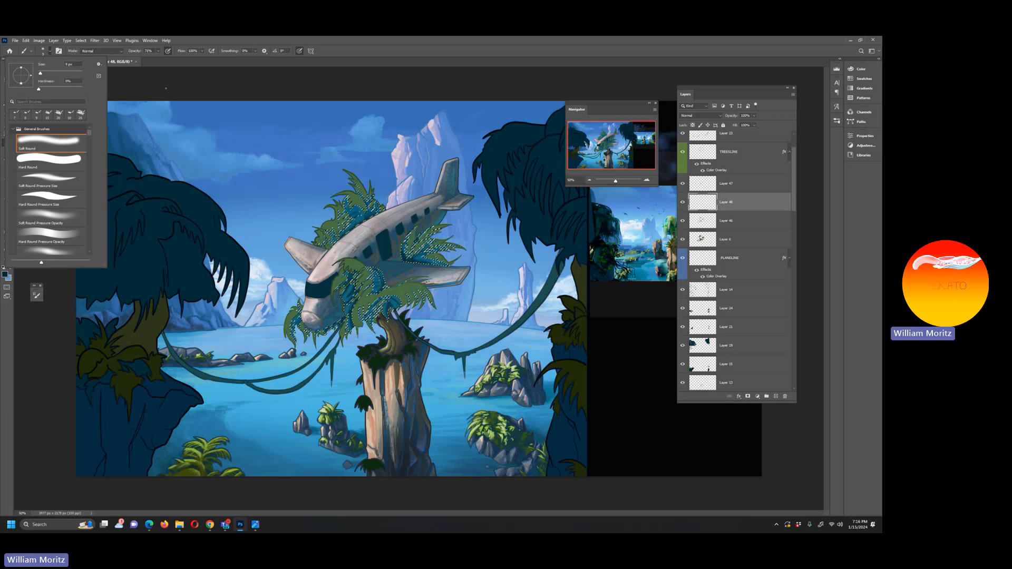
pyautogui.click(166, 86)
pyautogui.press(']')
pyautogui.press(']')
pyautogui.press(']')
pyautogui.press(']')
pyautogui.press(']')
pyautogui.press(']')
pyautogui.press(']')
pyautogui.press(']')
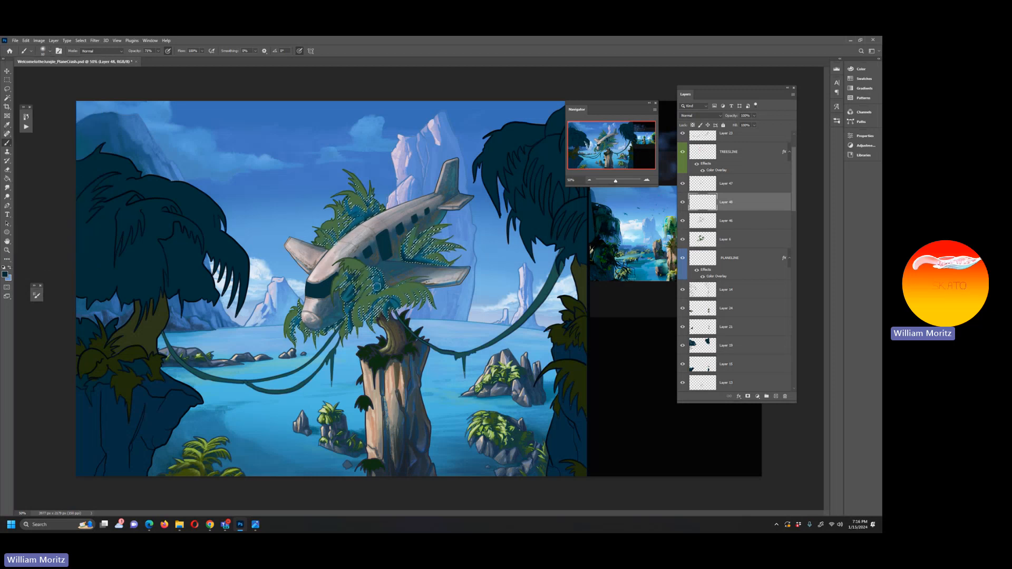
# Step: Lower the brush opacity to 46% and make the brush somewhat smaller
pyautogui.click(159, 51)
pyautogui.click(152, 60)
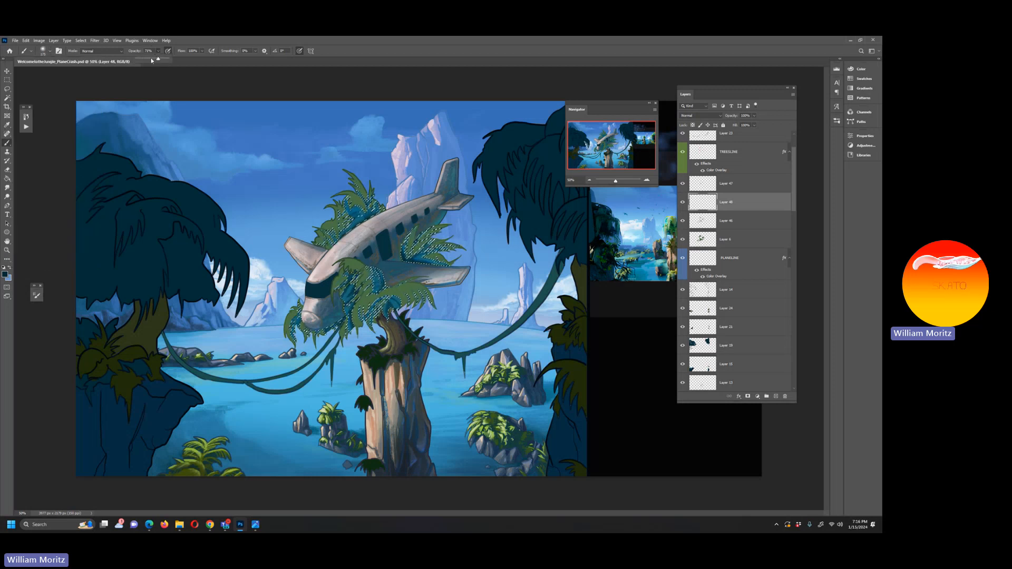
pyautogui.click(157, 83)
pyautogui.press('[')
pyautogui.press('[')
pyautogui.press('[')
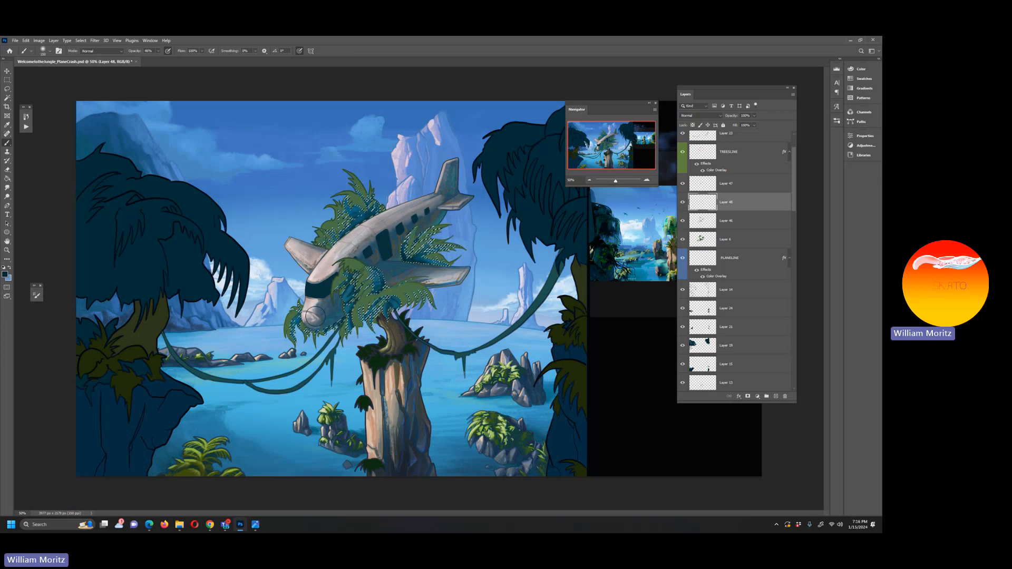
# Step: Softly darken the selected frond shadows around the plane on the new layer, reducing the brush size, and clear the selection
pyautogui.moveTo(308, 318); pyautogui.dragTo(308, 274)
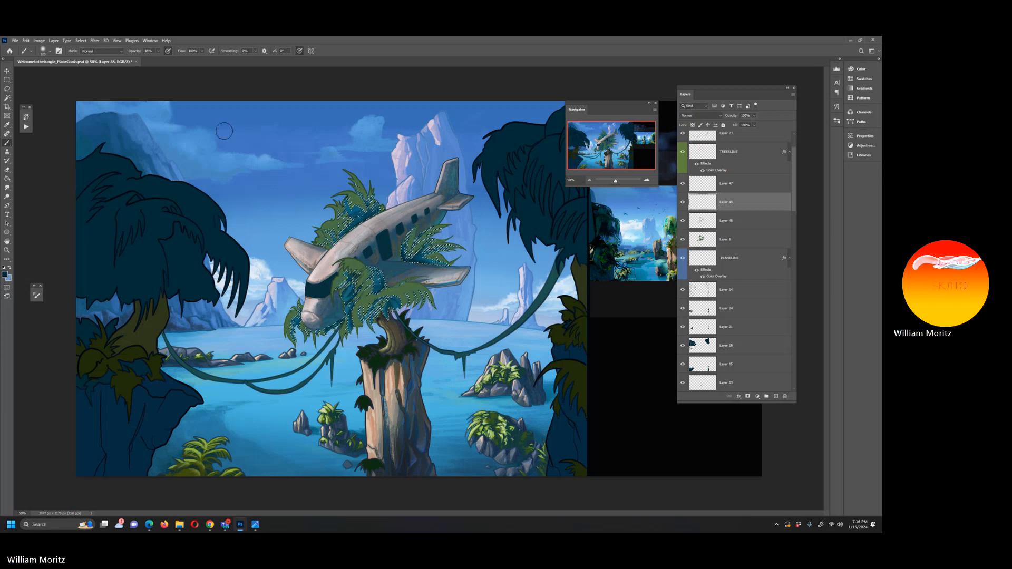
pyautogui.click(7, 89)
pyautogui.click(38, 84)
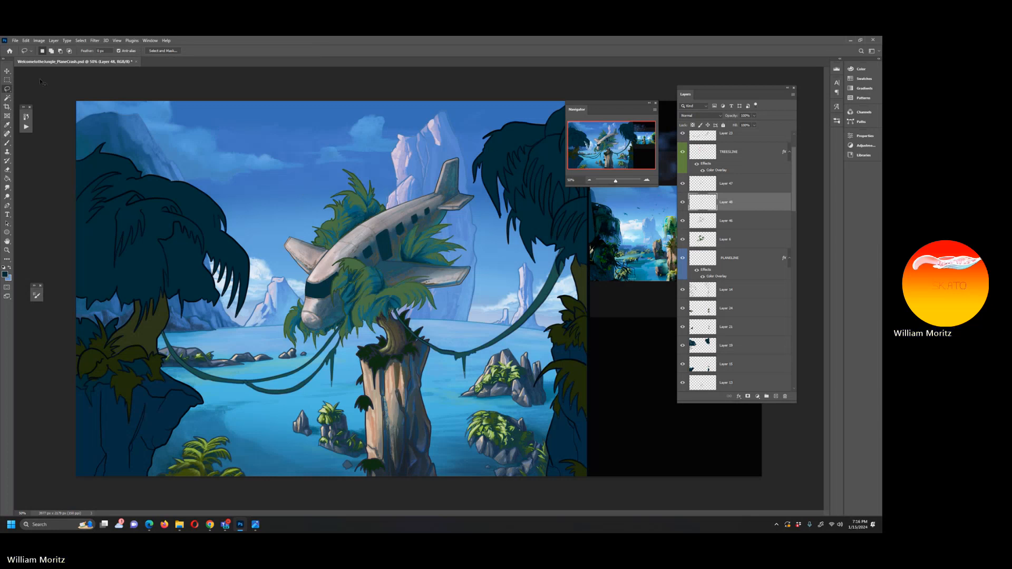
pyautogui.press('b')
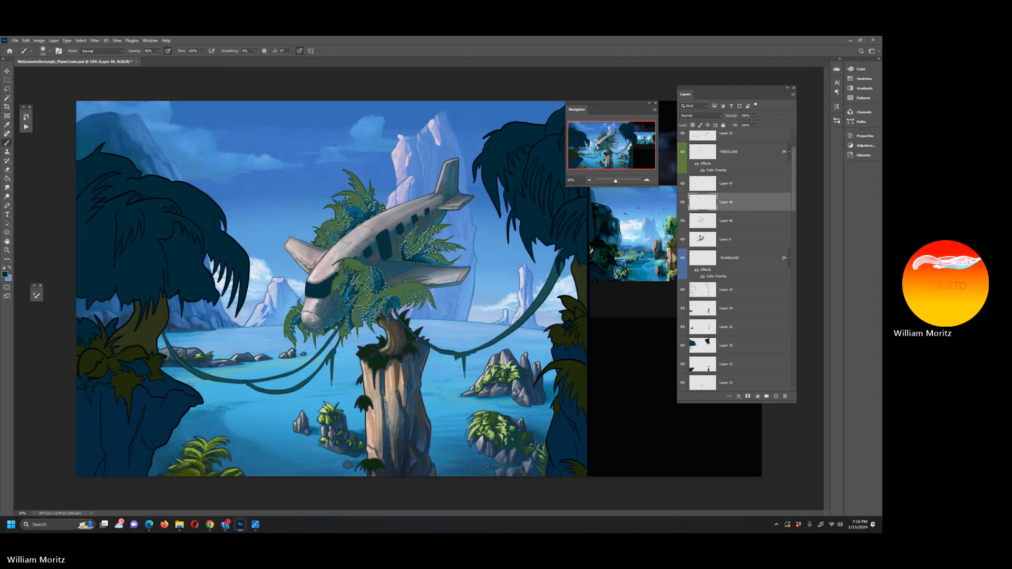
pyautogui.hotkey('ctrl', 'z')
pyautogui.press('[')
pyautogui.press('[')
pyautogui.press('m')
pyautogui.hotkey('ctrl', 'd')
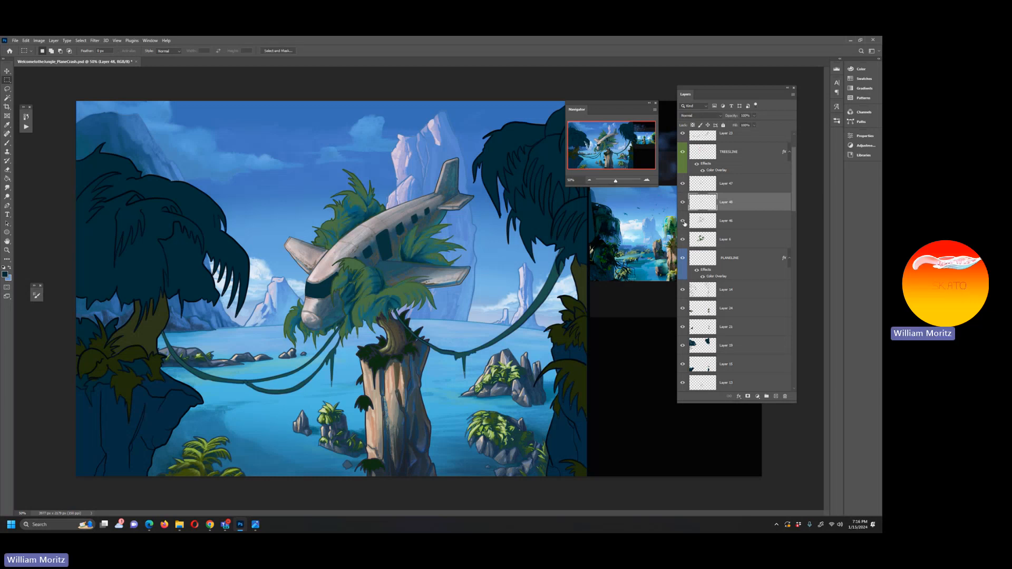
# Step: Check Layer 47 by switching its visibility, and merge it down into Layer 48
pyautogui.click(681, 184)
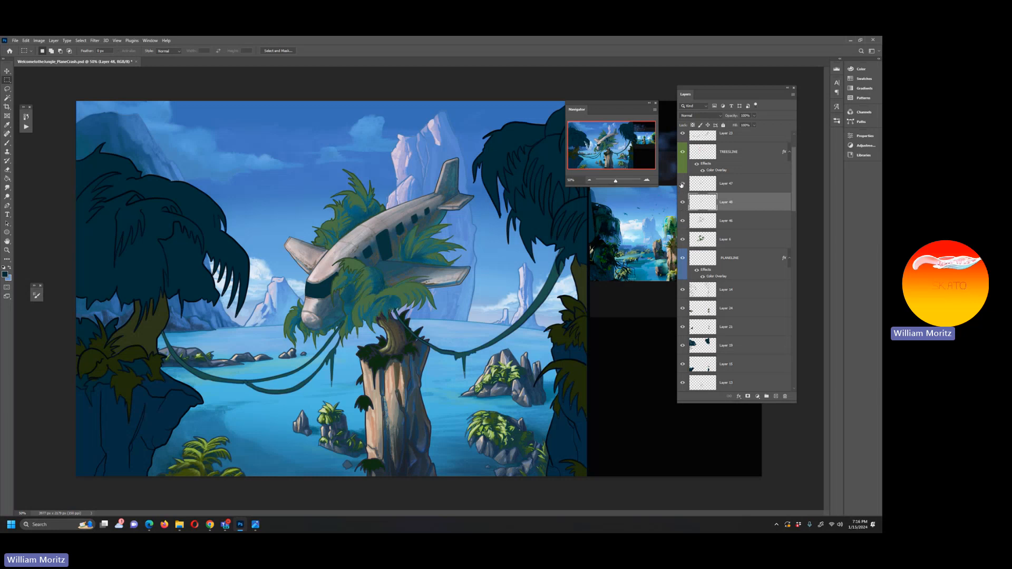
pyautogui.click(682, 185)
pyautogui.click(699, 187)
pyautogui.hotkey('ctrl', 'e')
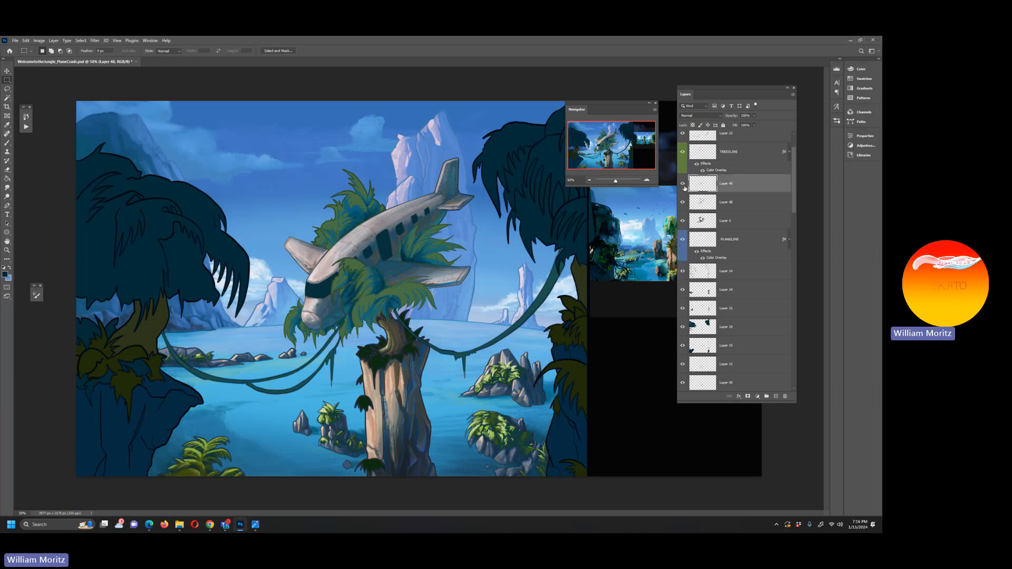
# Step: Compare the frond shading with and without Layer 48 and Layer 46 by switching each layer's visibility
pyautogui.click(684, 188)
pyautogui.click(684, 188)
pyautogui.click(684, 187)
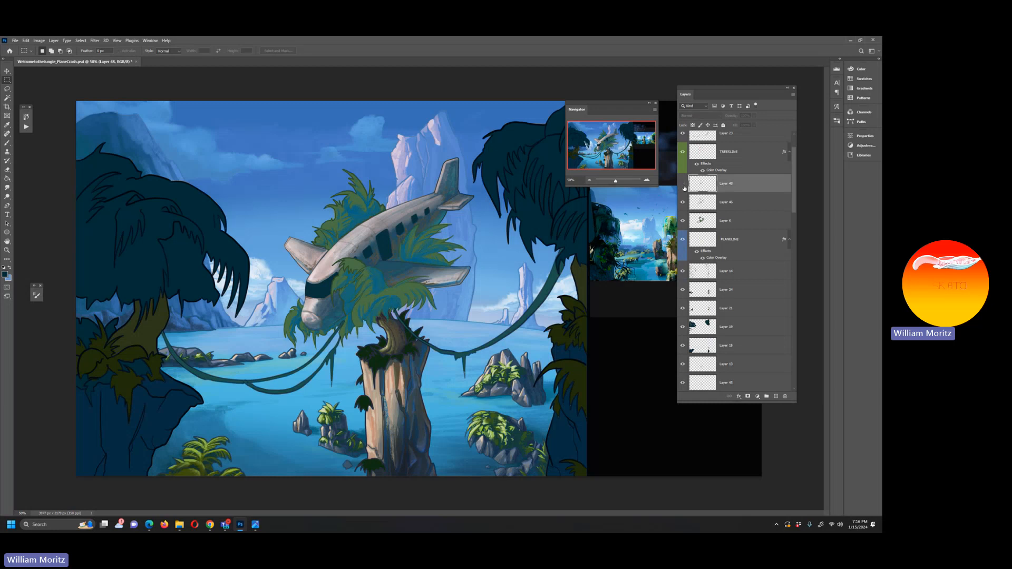
pyautogui.click(684, 188)
pyautogui.click(682, 204)
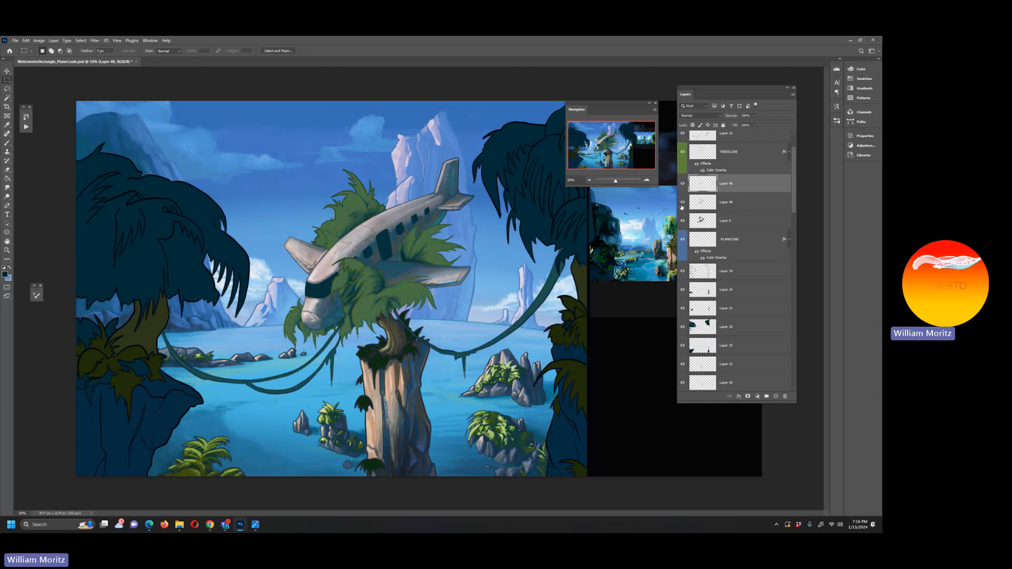
pyautogui.click(682, 204)
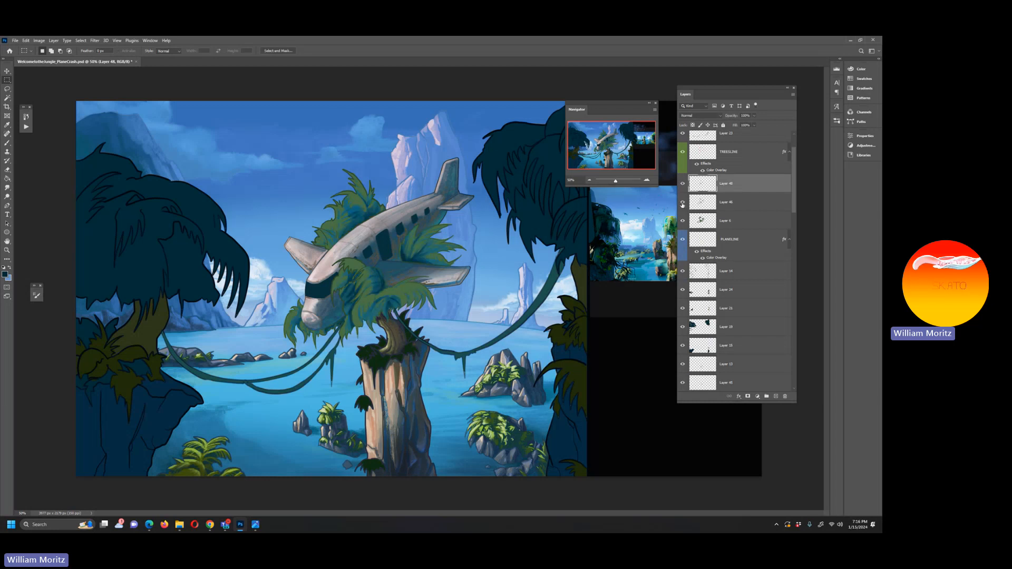
pyautogui.click(682, 204)
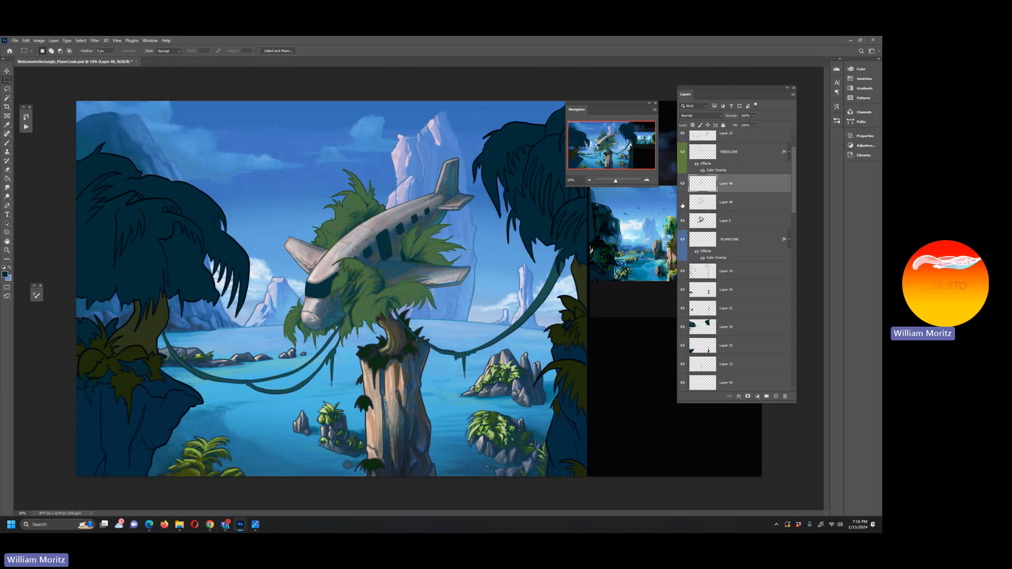
pyautogui.click(681, 204)
# Step: Load the Layer 6 foliage as a selection, clear it again, and save the document
pyautogui.keyDown('ctrl'); pyautogui.click(700, 221); pyautogui.keyUp('ctrl')
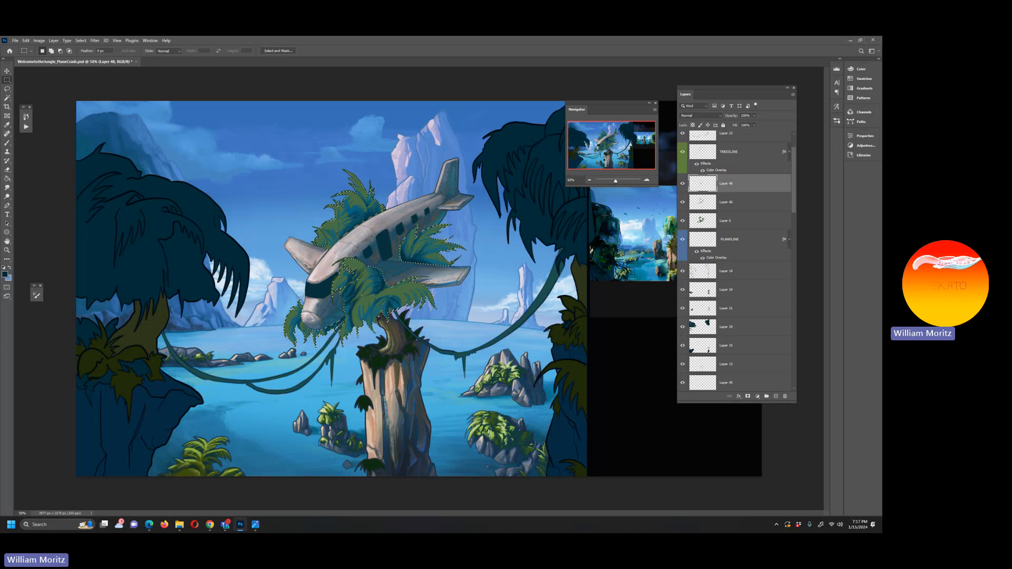
pyautogui.click(8, 90)
pyautogui.click(54, 93)
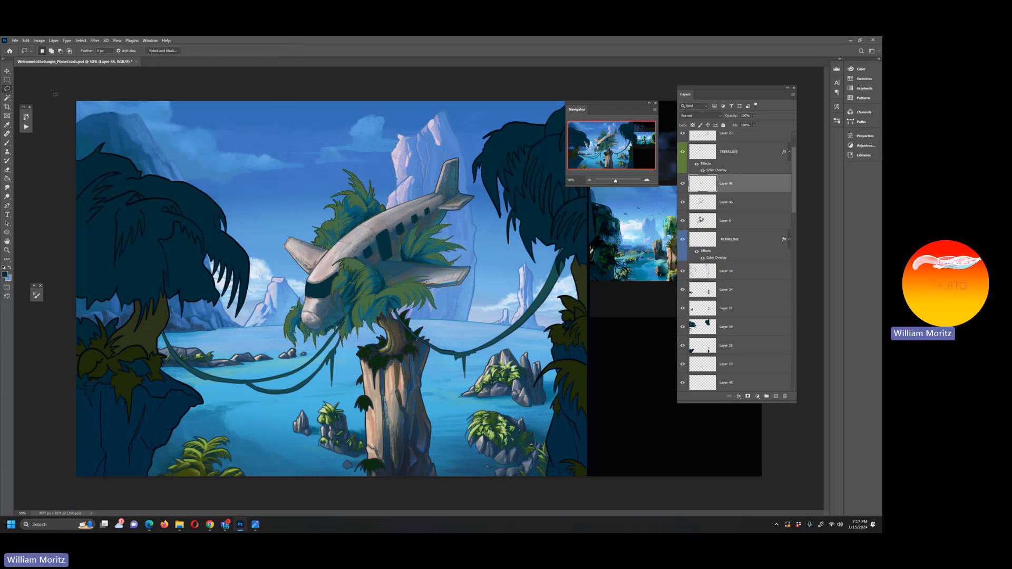
pyautogui.hotkey('ctrl', 's')
# Step: Sample highlight colours from the central tree's crown in the reference painting, ending with its light green as the foreground colour
pyautogui.moveTo(616, 181); pyautogui.dragTo(614, 181)
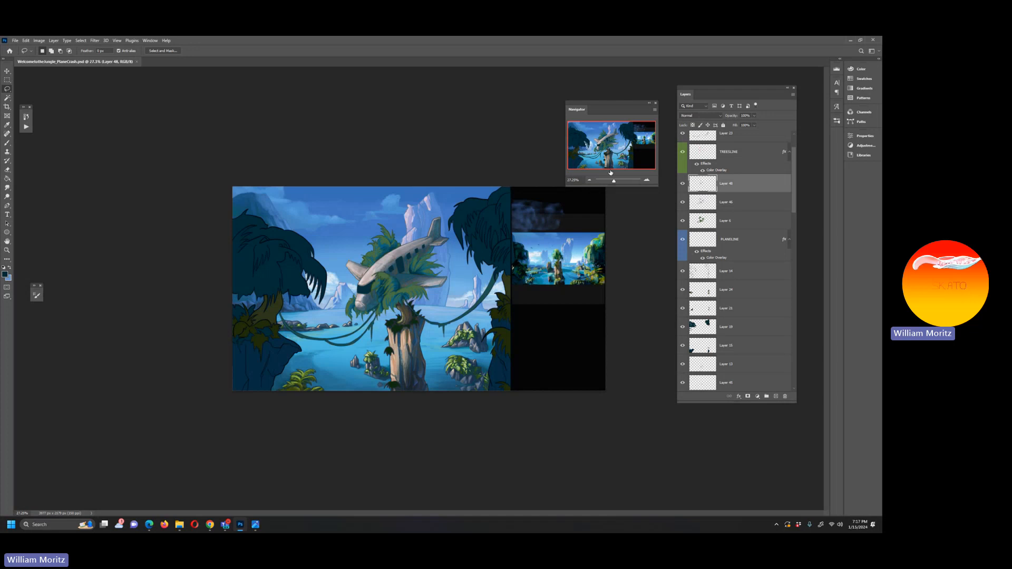
pyautogui.click(7, 250)
pyautogui.moveTo(394, 286)
pyautogui.mouseDown()
pyautogui.moveTo(578, 246)
pyautogui.moveTo(309, 290)
pyautogui.mouseUp()
pyautogui.click(577, 246)
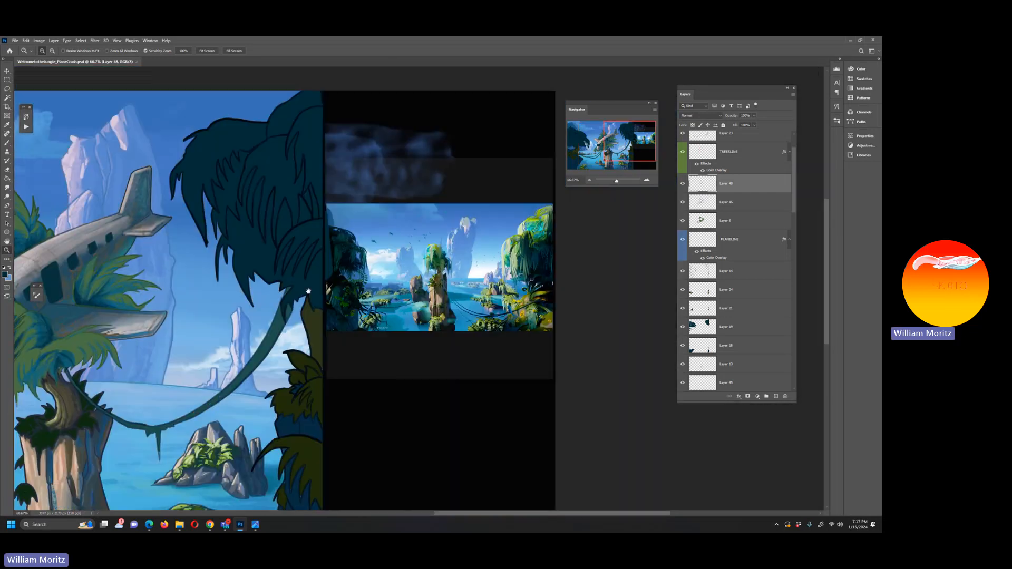
pyautogui.click(426, 255)
pyautogui.click(426, 256)
pyautogui.press('i')
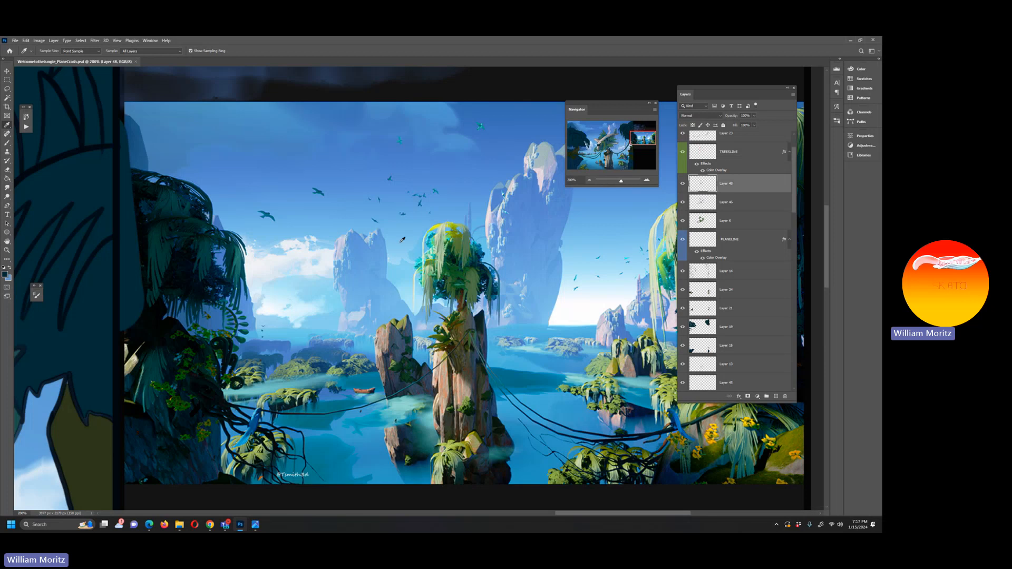
pyautogui.click(438, 224)
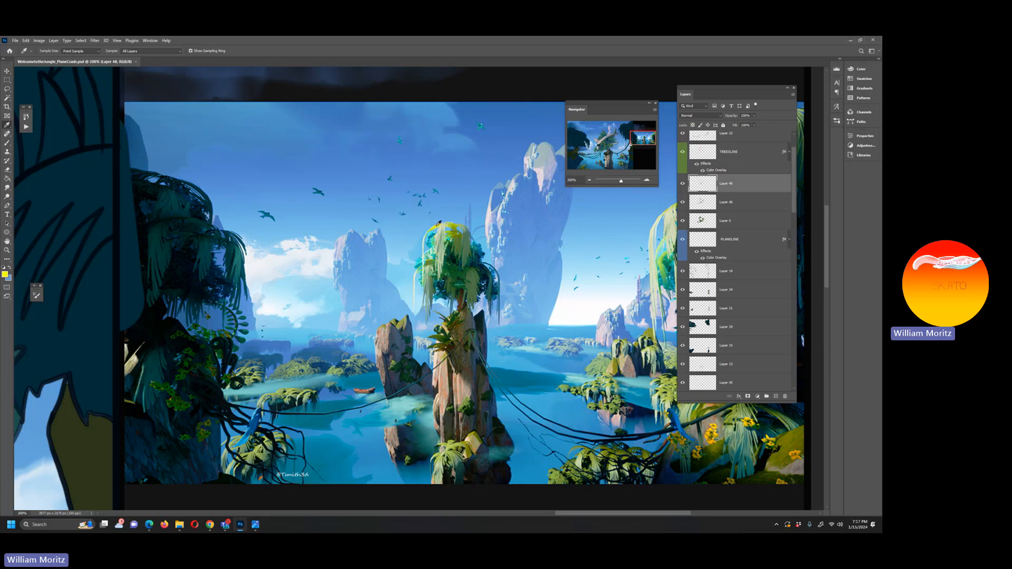
pyautogui.click(5, 274)
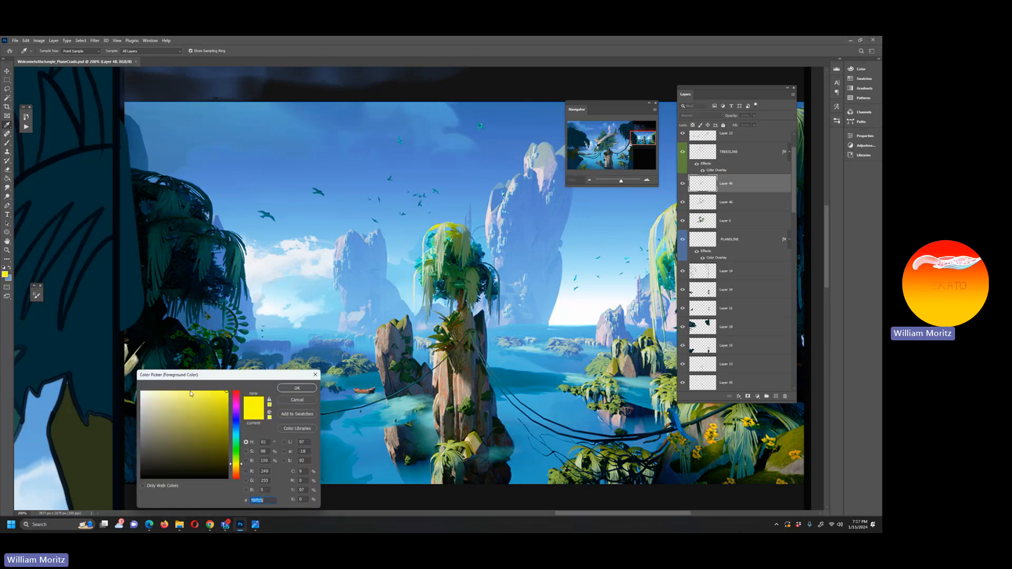
pyautogui.click(300, 399)
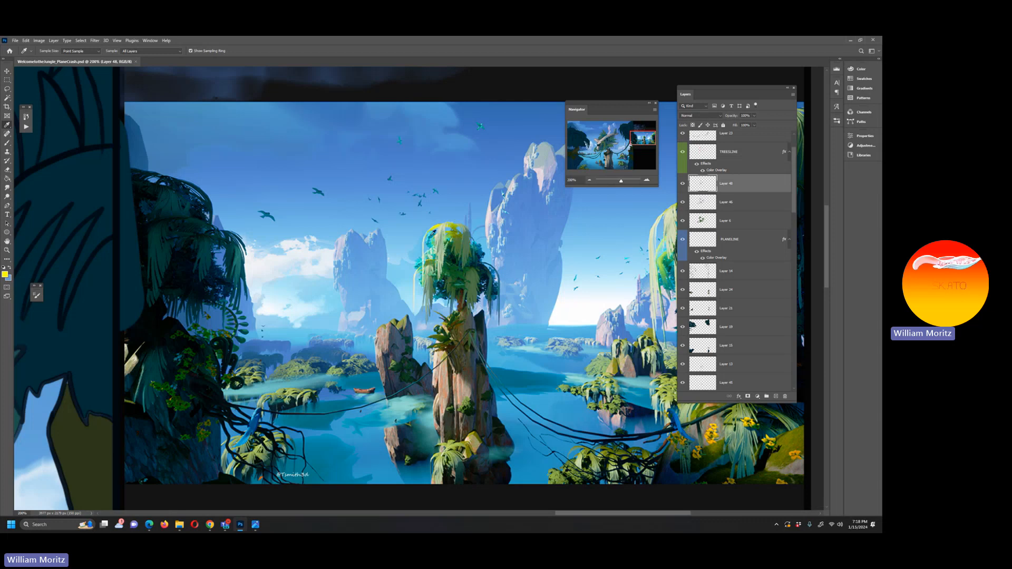
pyautogui.click(434, 236)
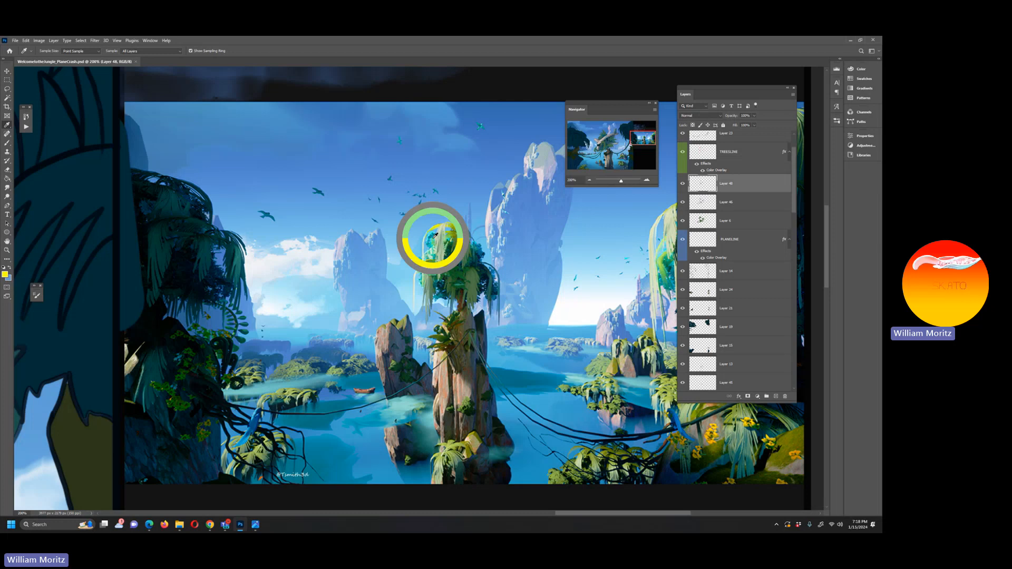
pyautogui.click(5, 274)
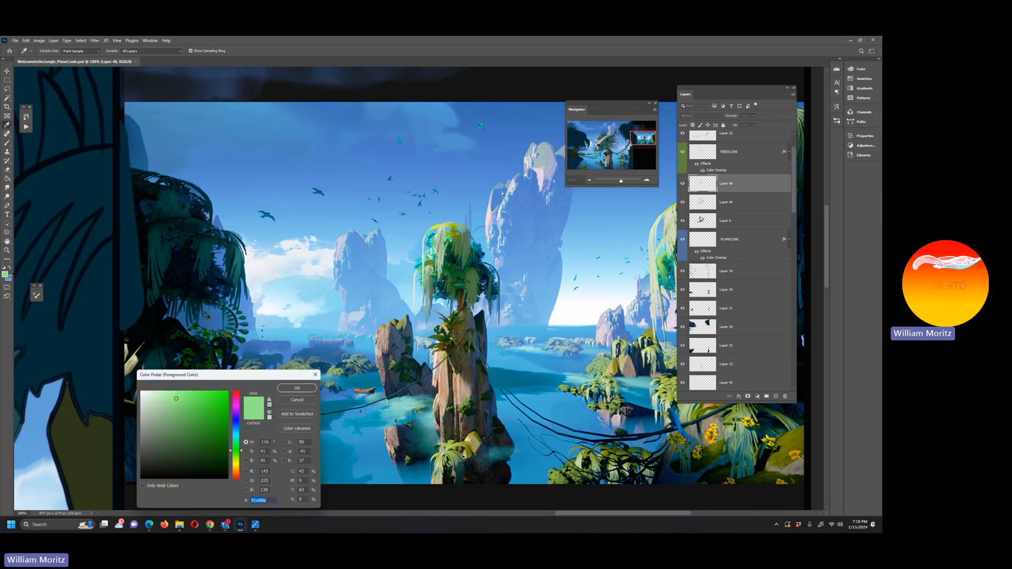
pyautogui.click(301, 394)
# Step: Load the Layer 6 foliage as a selection and add a new layer directly above Layer 48
pyautogui.press('z')
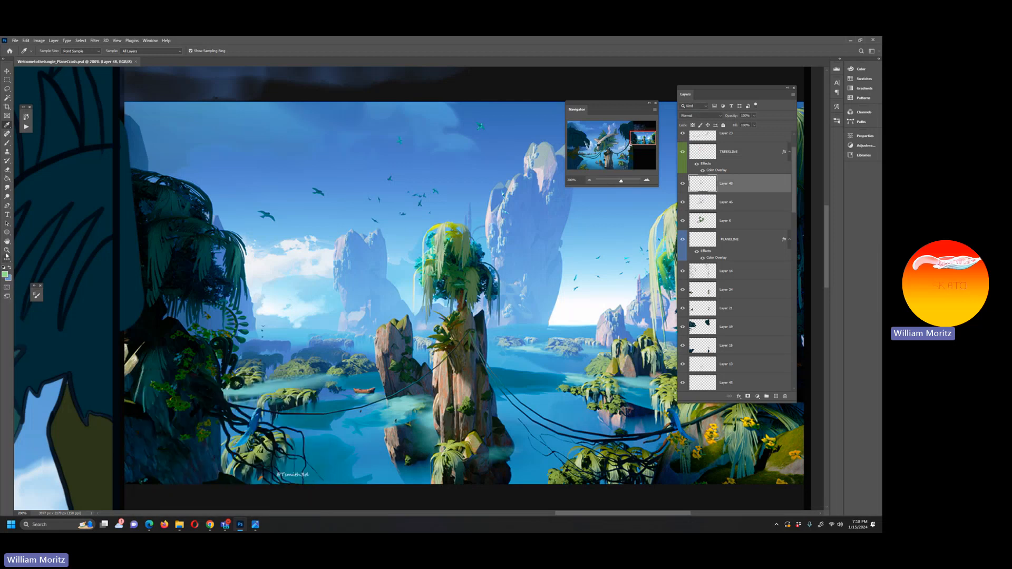
pyautogui.keyDown('alt'); pyautogui.click(259, 277); pyautogui.keyUp('alt')
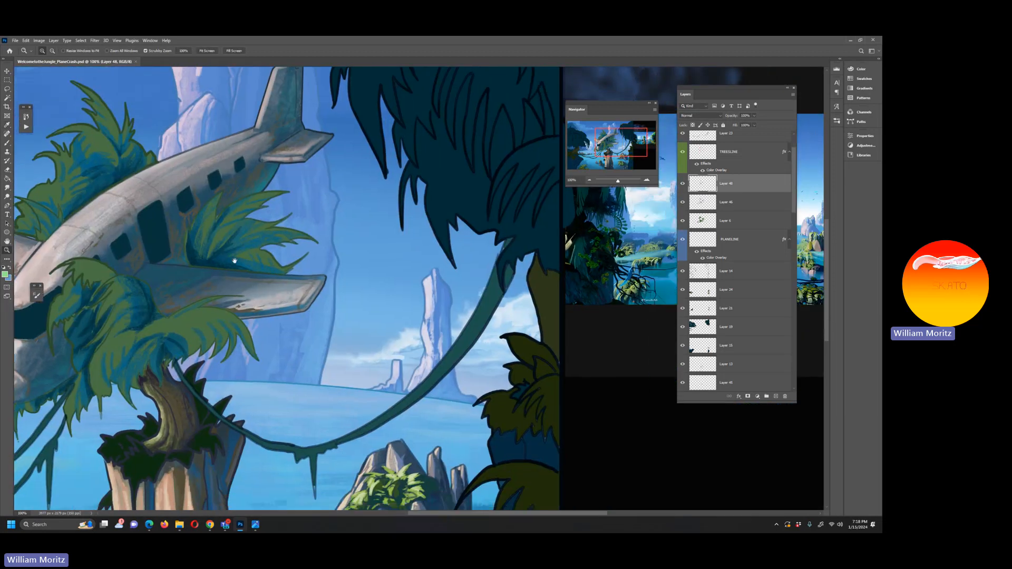
pyautogui.keyDown('alt'); pyautogui.click(235, 260); pyautogui.keyUp('alt')
pyautogui.keyDown('alt'); pyautogui.click(235, 260); pyautogui.keyUp('alt')
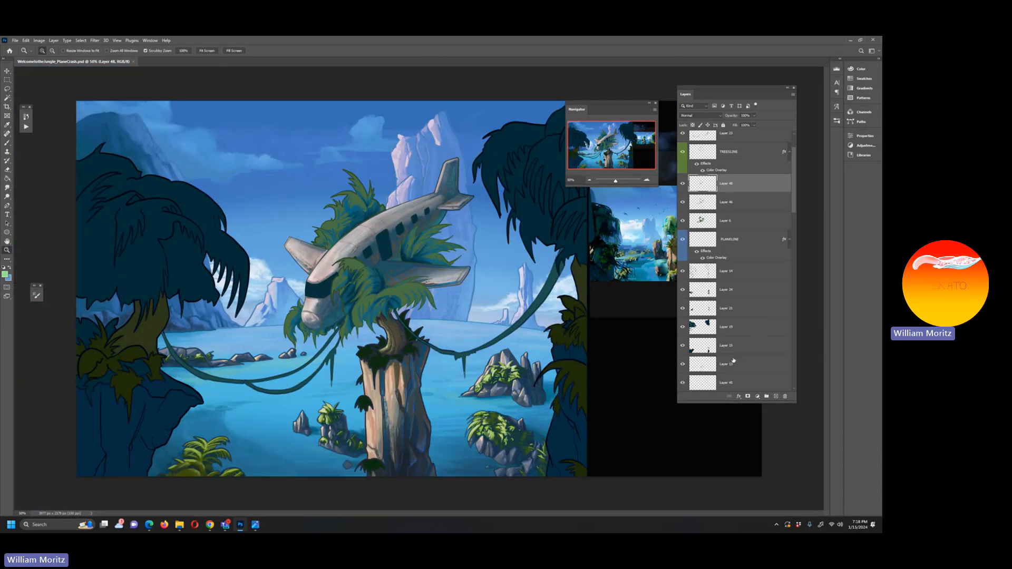
pyautogui.click(702, 224)
pyautogui.click(683, 221)
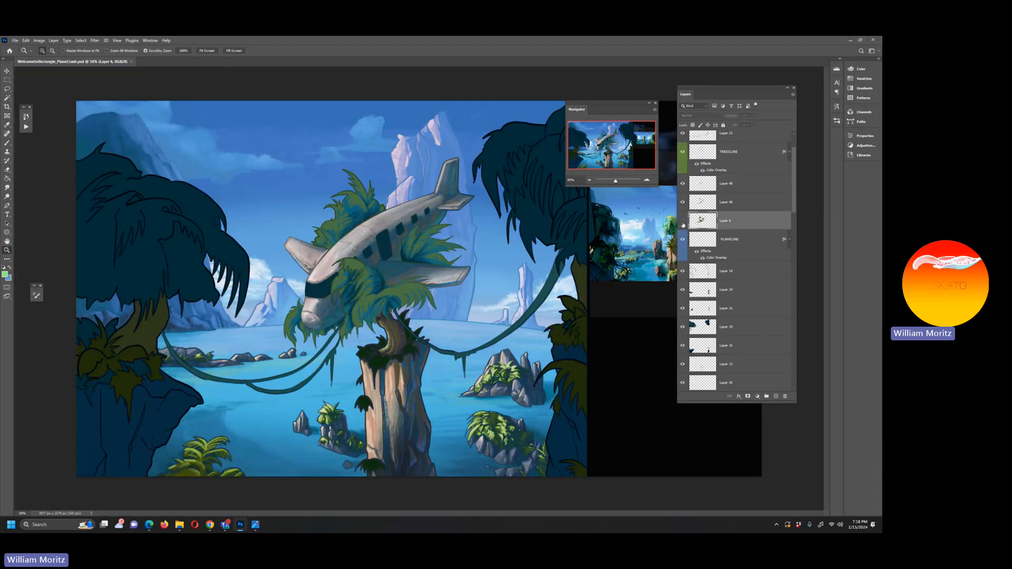
pyautogui.click(682, 222)
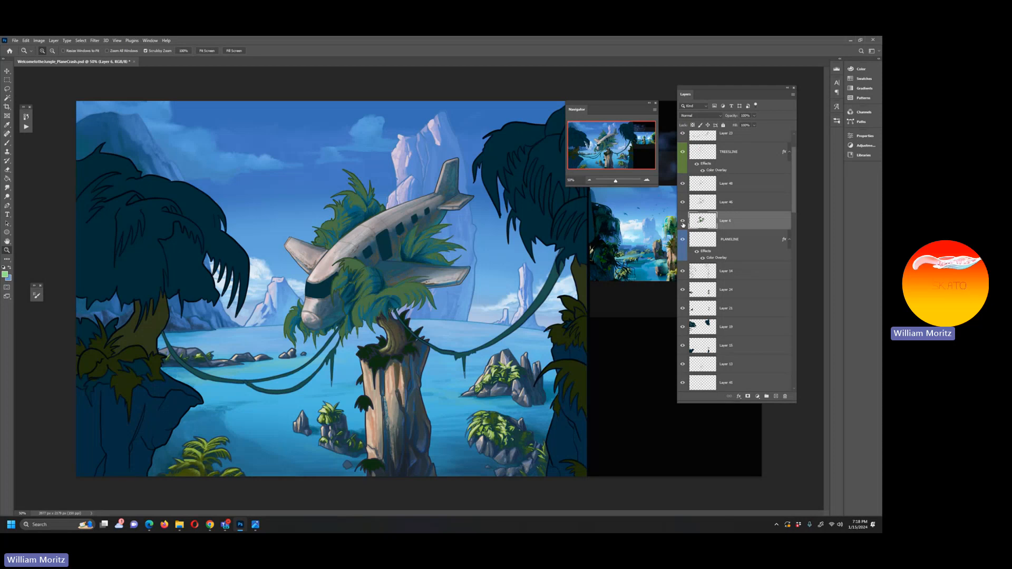
pyautogui.keyDown('ctrl'); pyautogui.click(701, 224); pyautogui.keyUp('ctrl')
pyautogui.press('b')
pyautogui.click(725, 183)
pyautogui.click(775, 396)
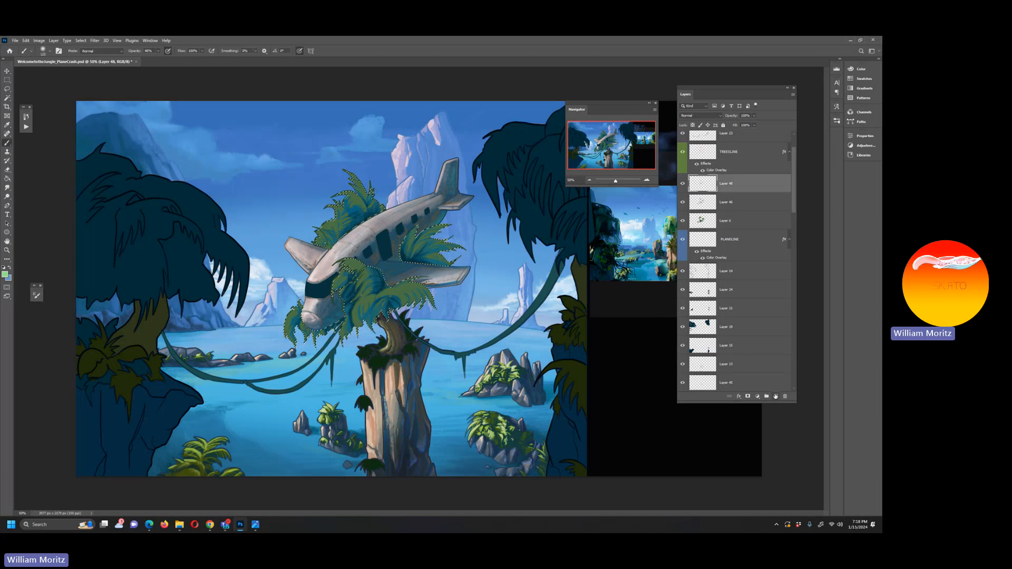
# Step: Switch to the MB Linart Rough brush for detailing the palm foliage around the plane
pyautogui.press('z')
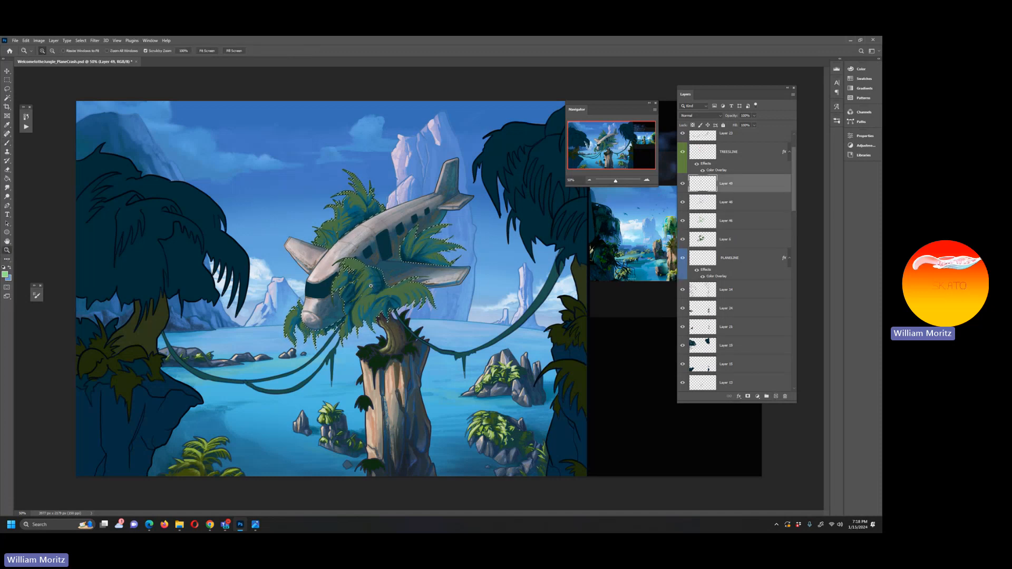
pyautogui.click(362, 283)
pyautogui.click(361, 283)
pyautogui.click(248, 299)
pyautogui.press('b')
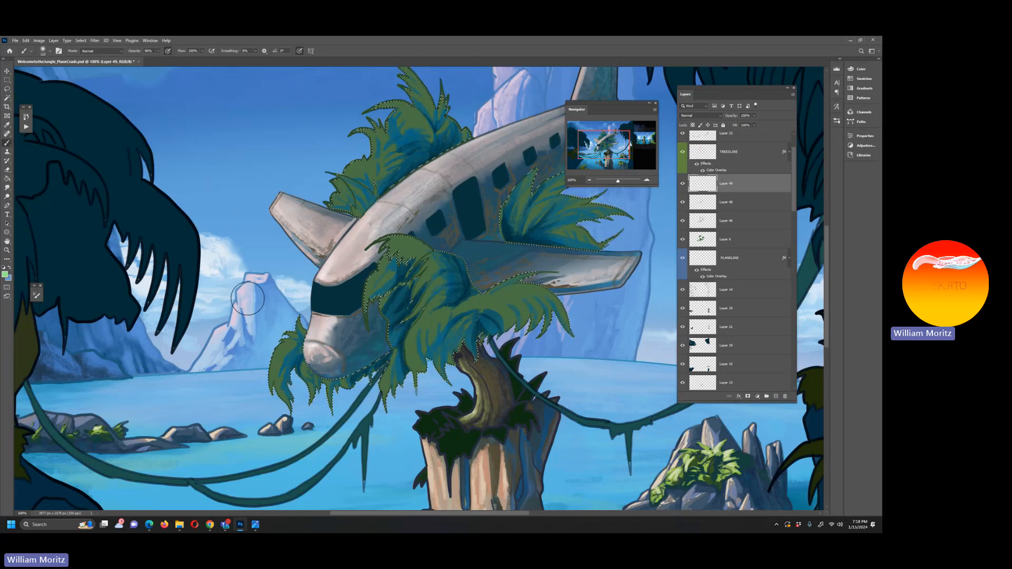
pyautogui.click(51, 52)
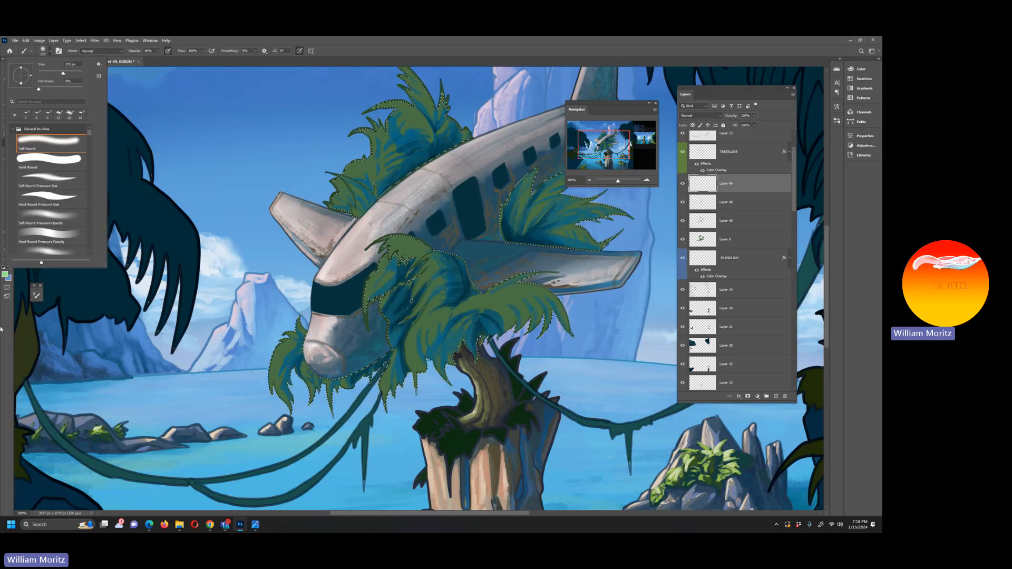
pyautogui.scroll(-10, 51, 201)
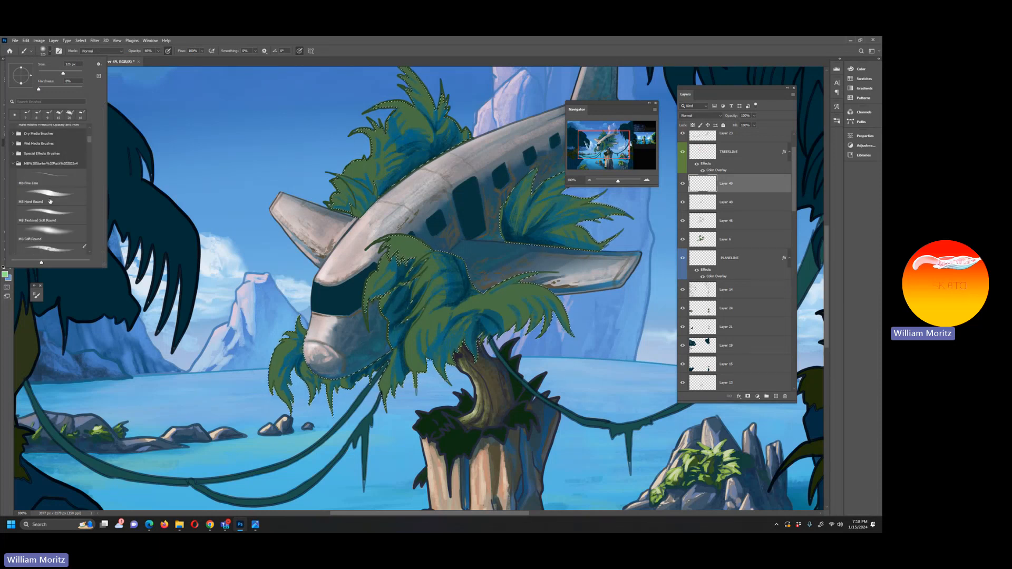
pyautogui.scroll(-3, 50, 201)
pyautogui.click(43, 225)
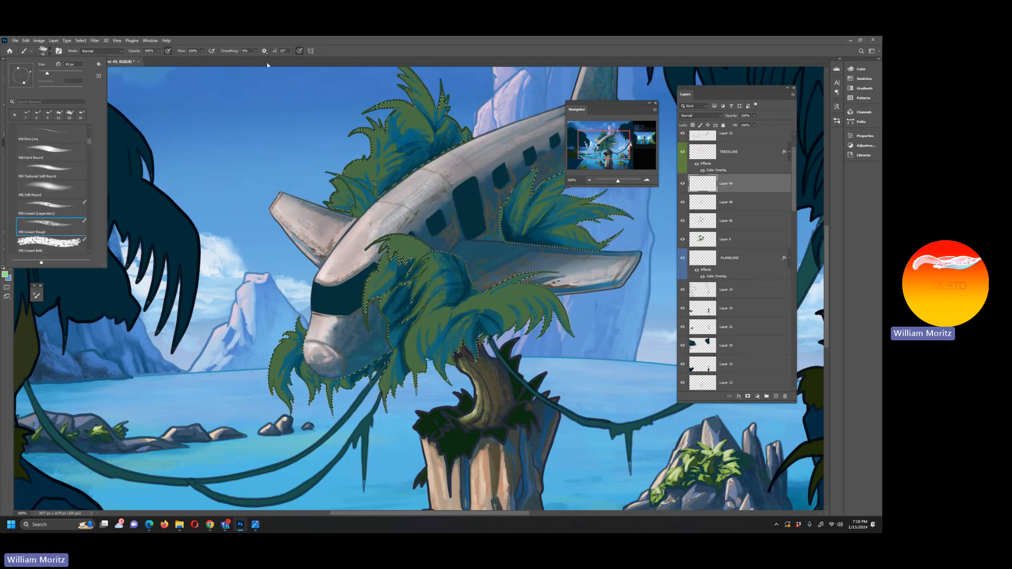
pyautogui.click(342, 42)
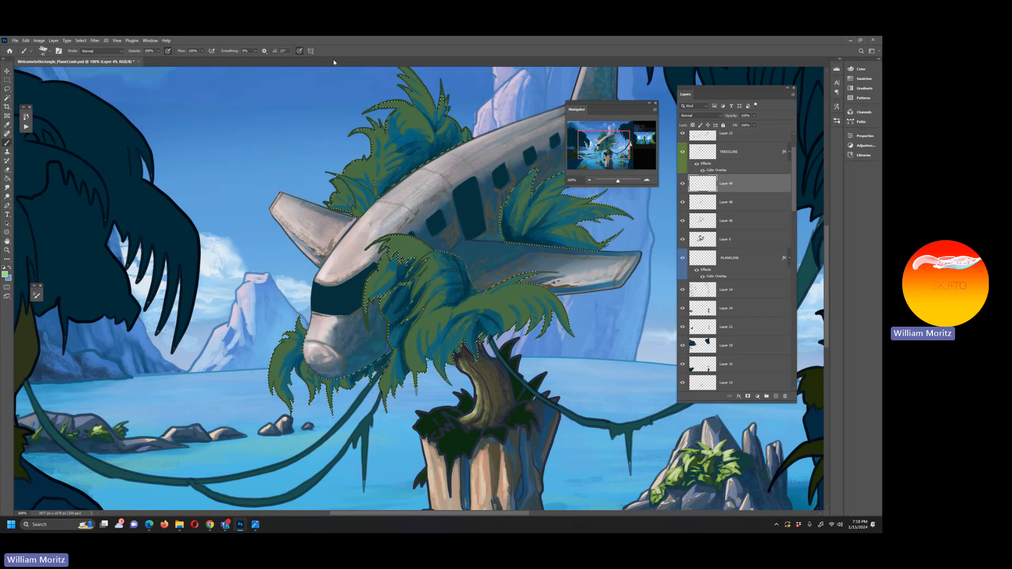
# Step: Shrink the brush and paint light green highlights on the fronds hanging beside the plane's nose
pyautogui.press('[')
pyautogui.press('[')
pyautogui.press('[')
pyautogui.press('[')
pyautogui.press('[')
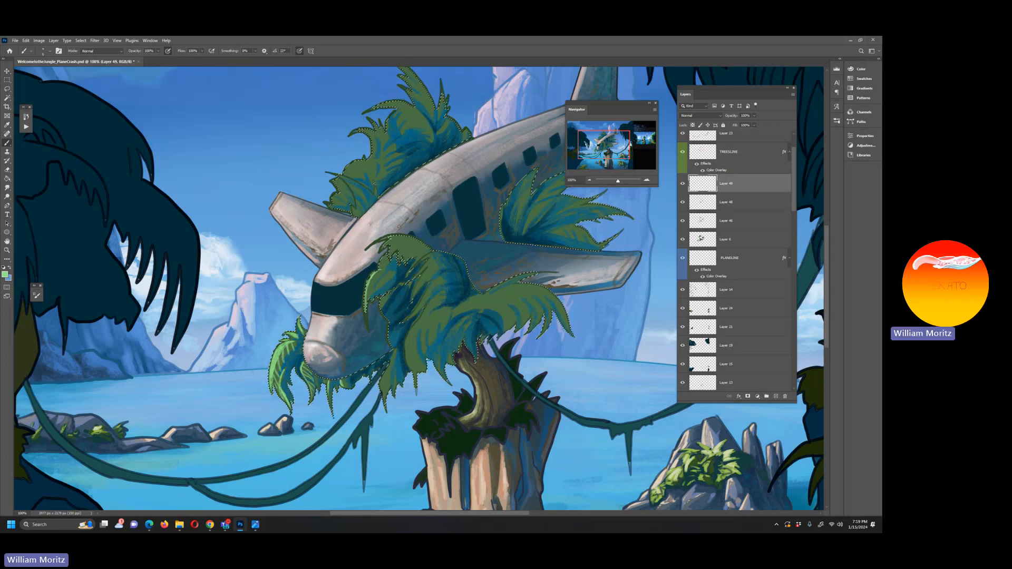
# Step: Paint light green leaf highlights on the selected fronds draped in front of the wing, adjusting the brush size slightly
pyautogui.click(7, 88)
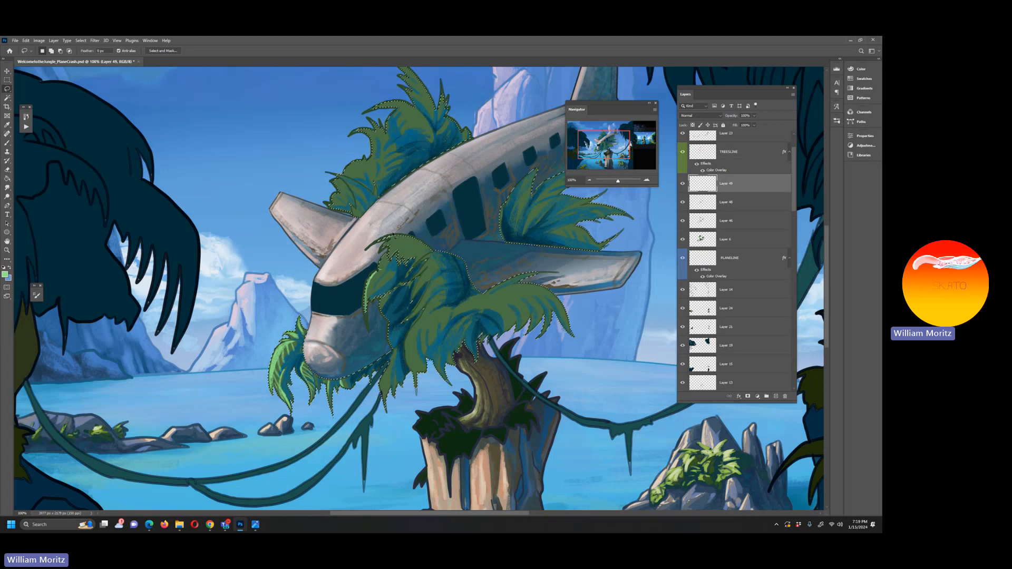
pyautogui.press('b')
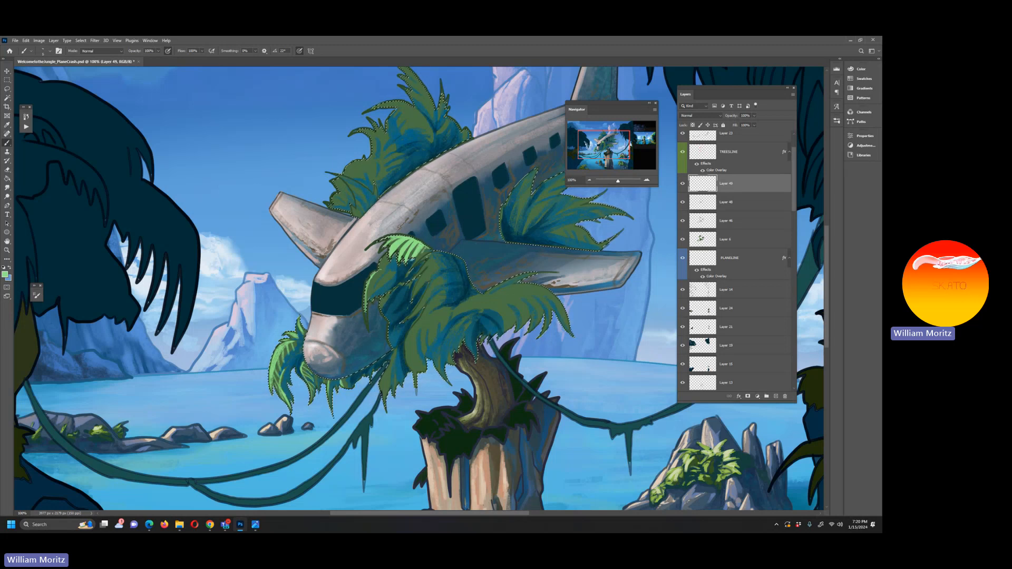
pyautogui.press(']')
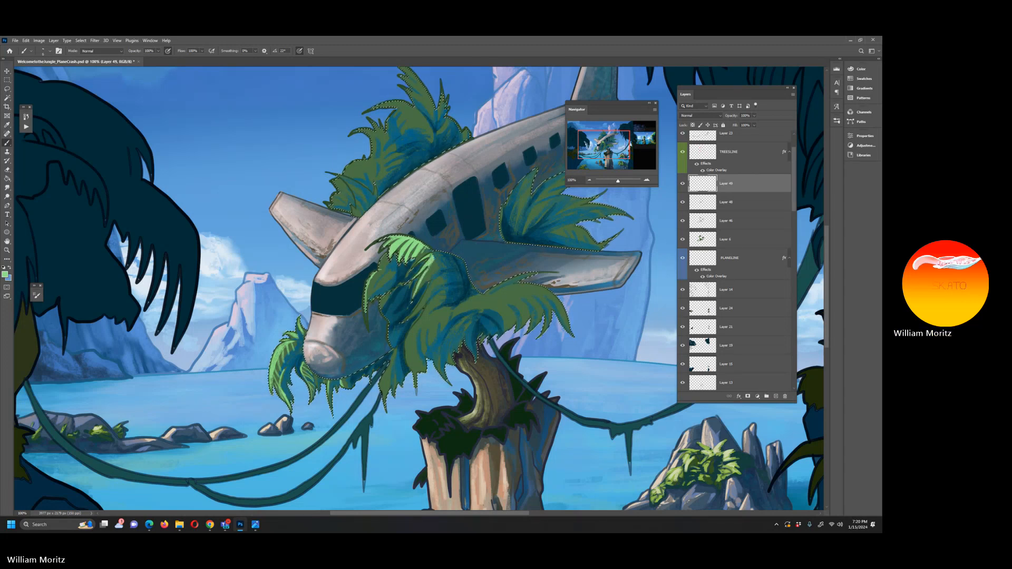
pyautogui.press('[')
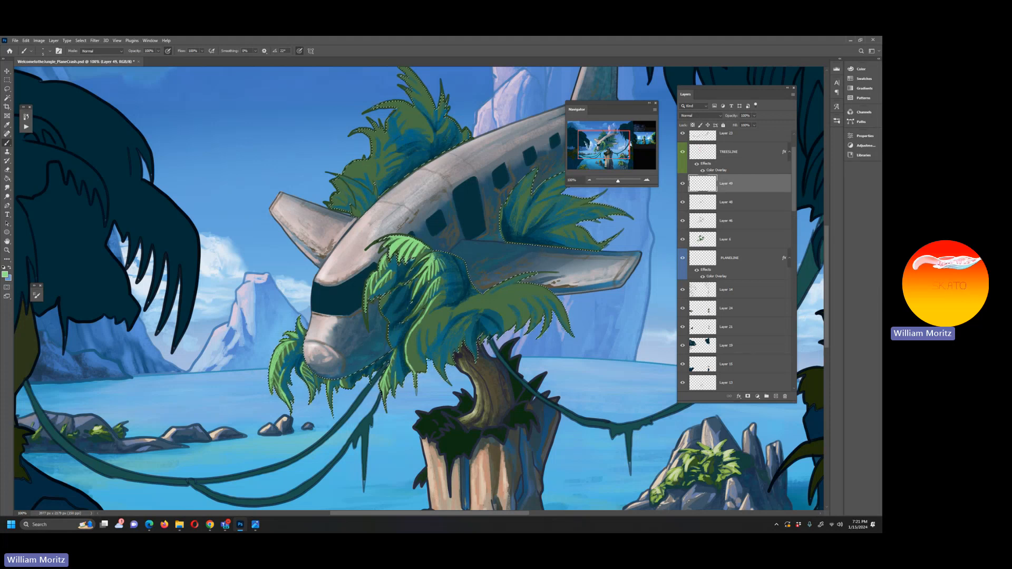
# Step: Paint the remaining light green leaf highlights across the selected palm fronds behind and beneath the plane
pyautogui.moveTo(617, 181); pyautogui.dragTo(616, 181)
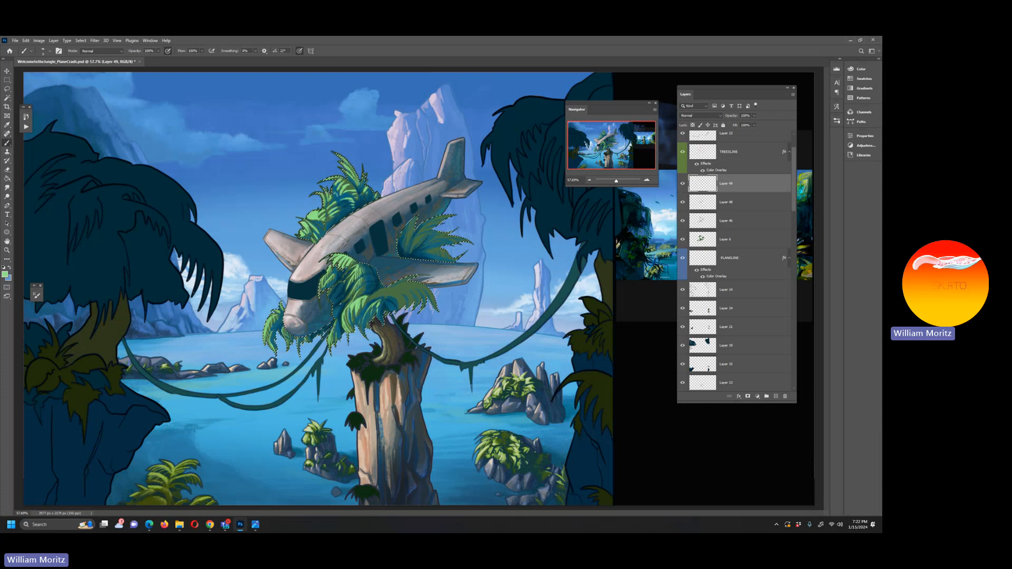
pyautogui.rightClick(350, 153)
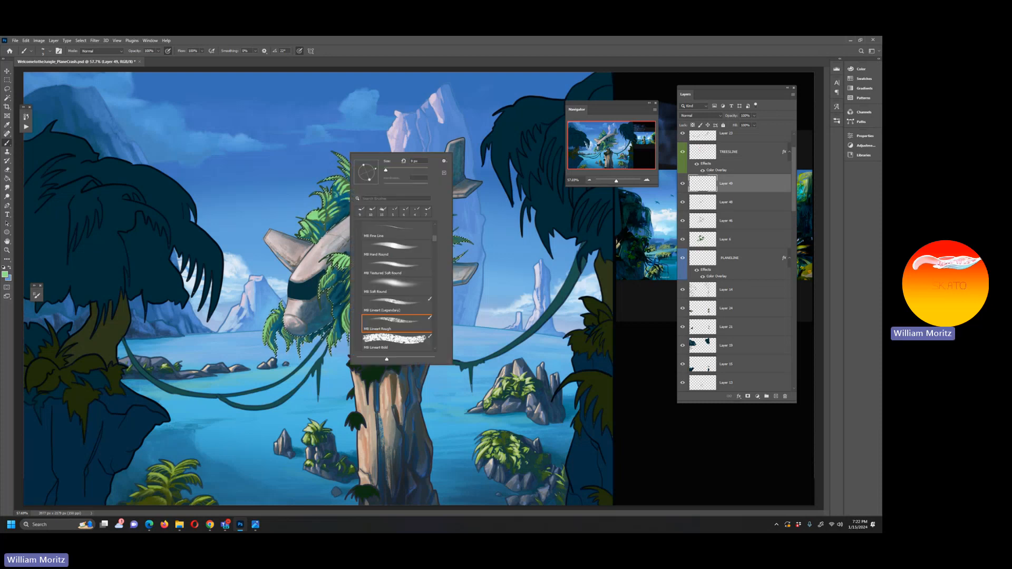
pyautogui.press('Return')
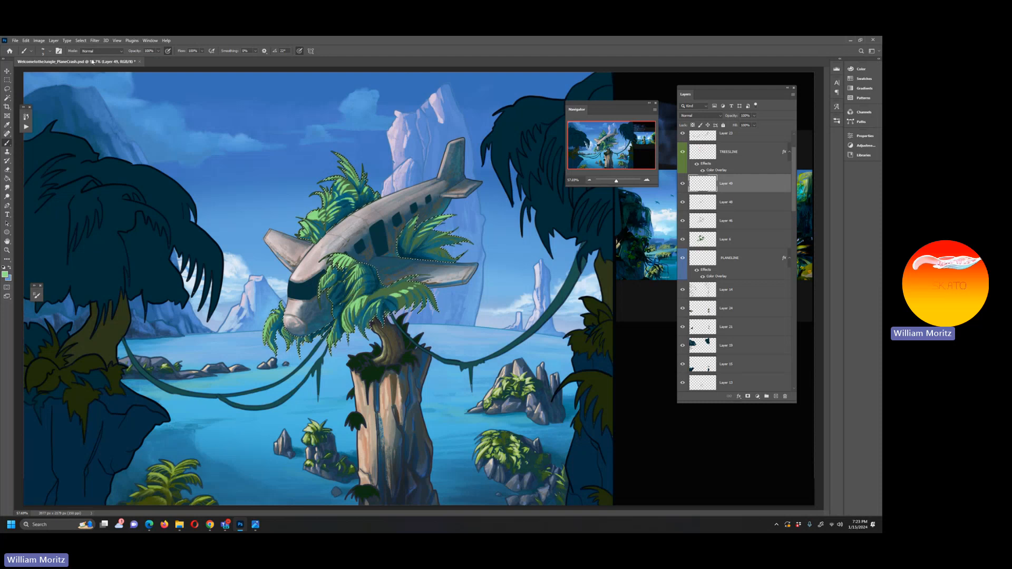
pyautogui.moveTo(145, 62); pyautogui.dragTo(141, 61)
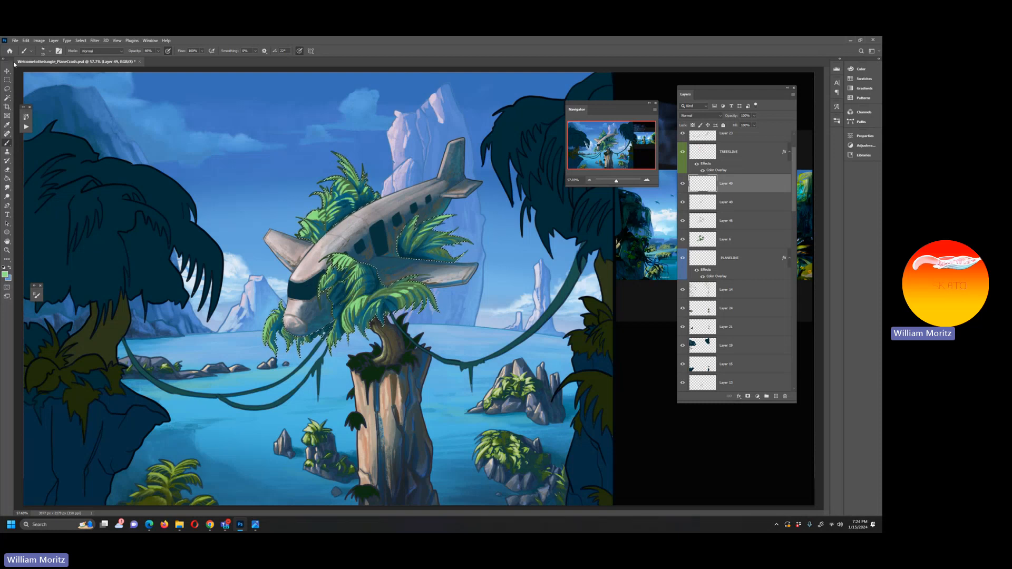
# Step: Deselect the highlighted foliage and save the plane crash document
pyautogui.click(6, 88)
pyautogui.hotkey('ctrl', 'd')
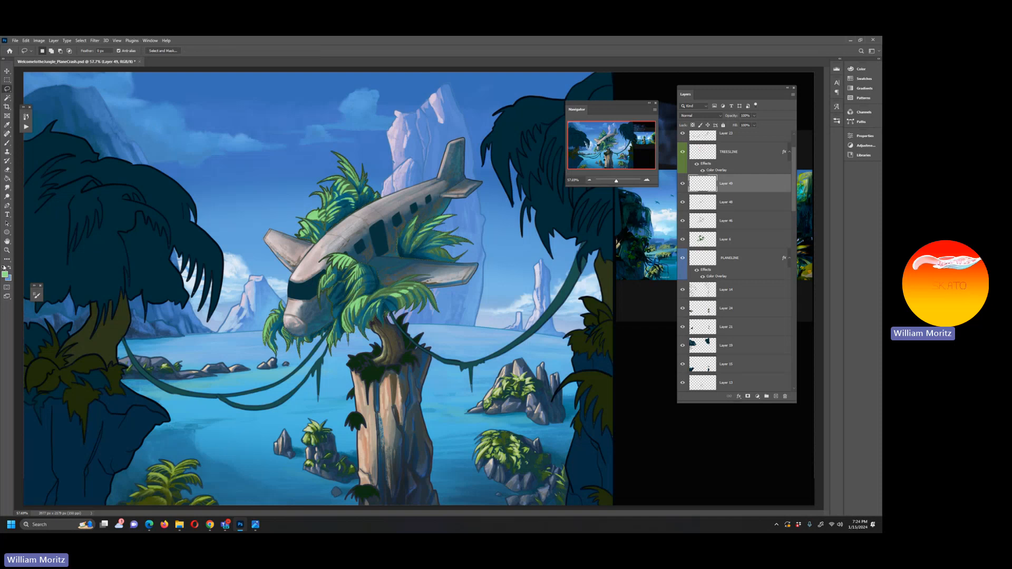
pyautogui.click(7, 250)
pyautogui.keyDown('alt'); pyautogui.click(411, 209); pyautogui.keyUp('alt')
pyautogui.keyDown('alt'); pyautogui.click(411, 209); pyautogui.keyUp('alt')
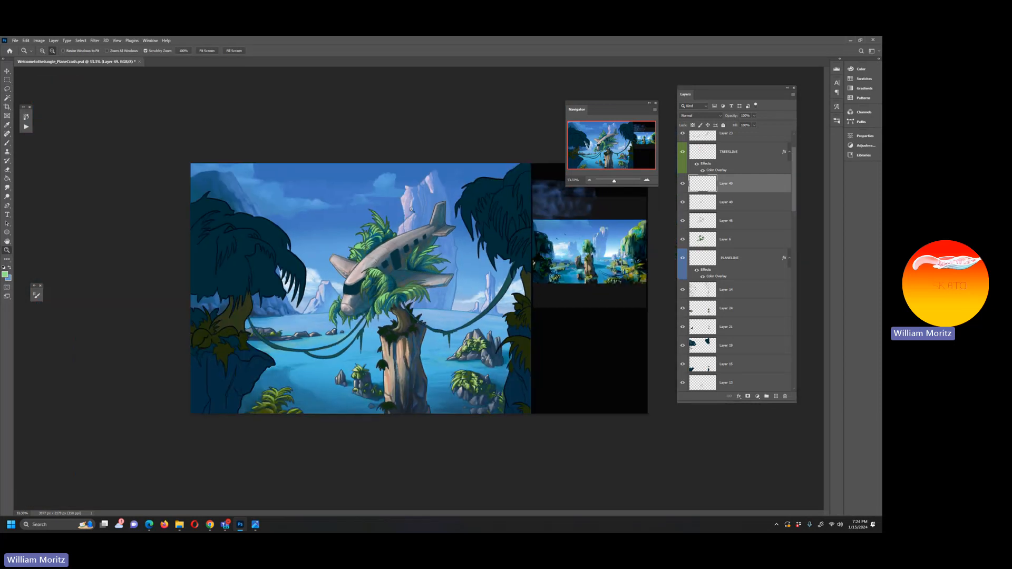
pyautogui.keyDown('alt'); pyautogui.click(411, 209); pyautogui.keyUp('alt')
pyautogui.hotkey('ctrl', 'shift', 'd')
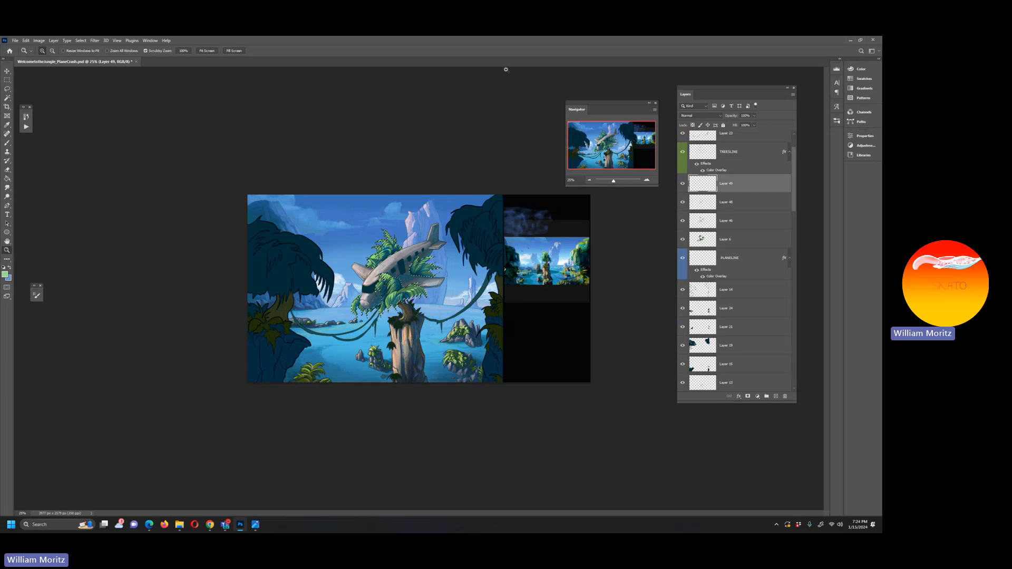
pyautogui.click(7, 89)
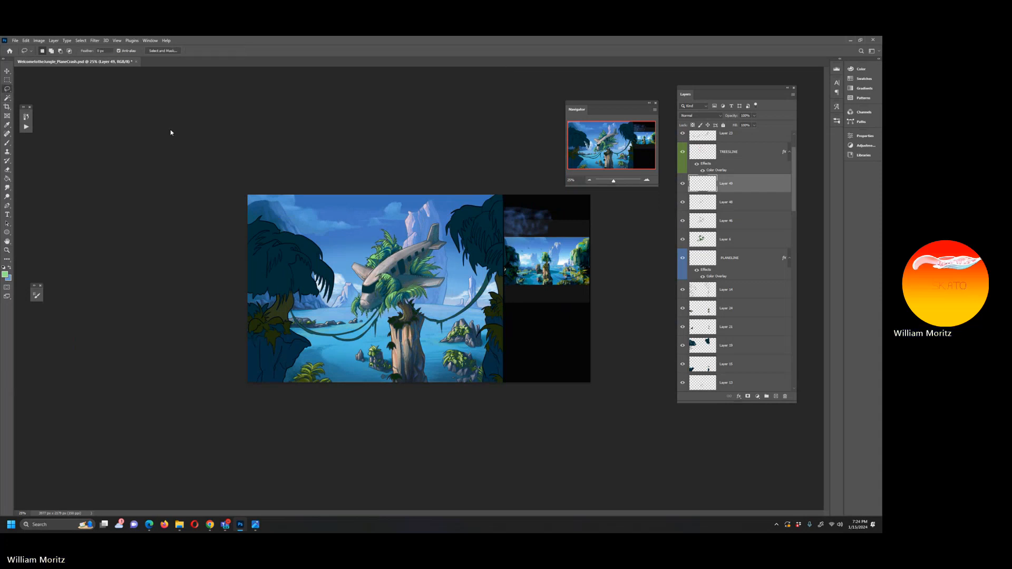
pyautogui.hotkey('ctrl', 's')
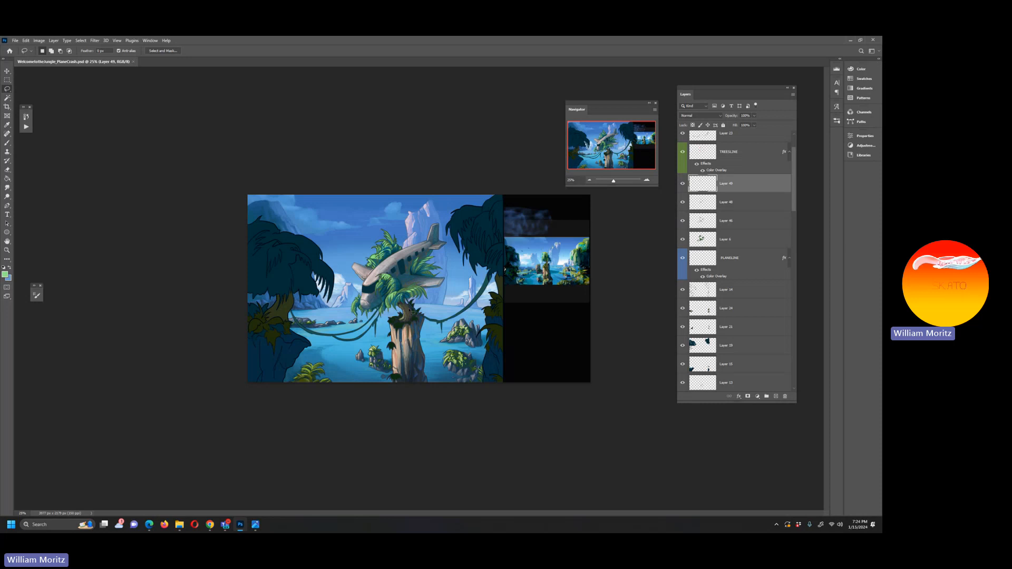
# Step: Sample a darker green from the central tree's foliage in the reference image and return to the Brush tool
pyautogui.click(7, 251)
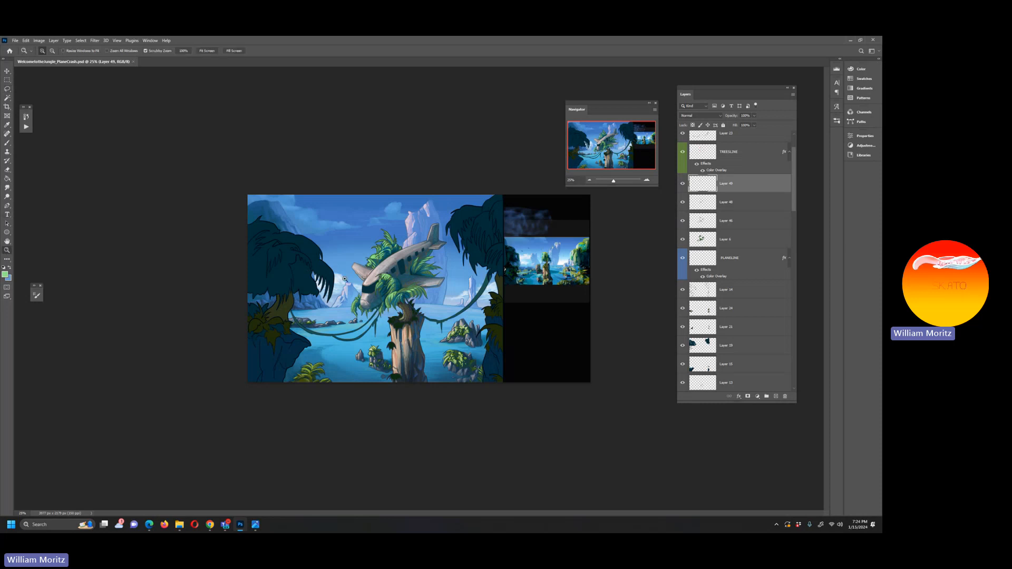
pyautogui.click(390, 271)
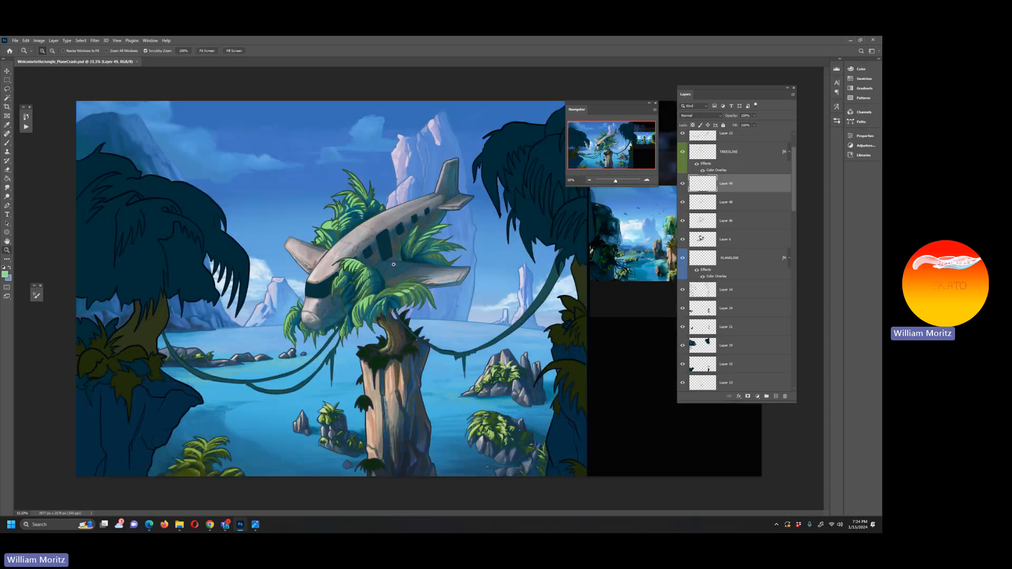
pyautogui.click(565, 217)
pyautogui.moveTo(568, 232); pyautogui.dragTo(194, 270)
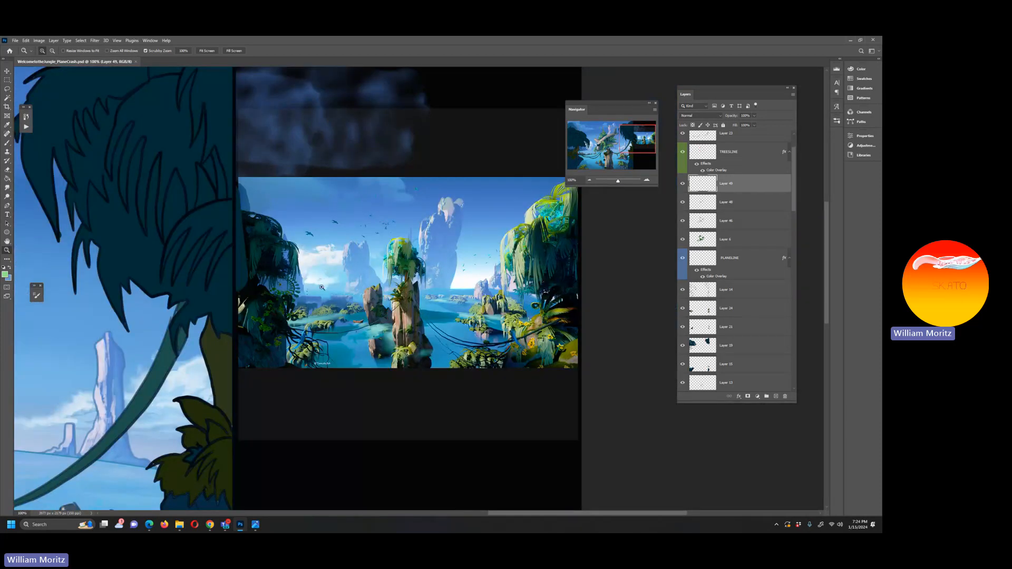
pyautogui.click(435, 256)
pyautogui.click(435, 257)
pyautogui.press('i')
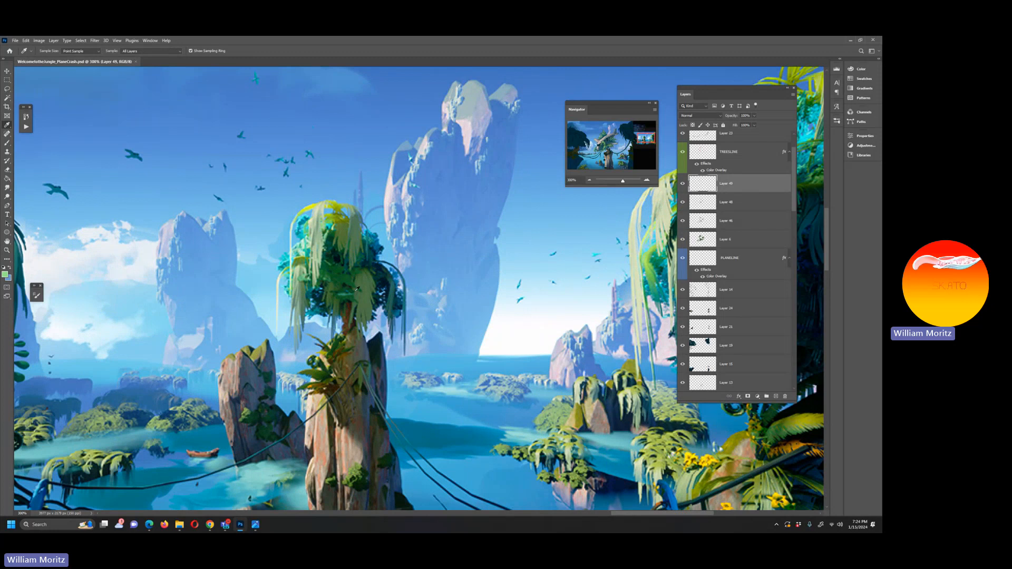
pyautogui.click(360, 221)
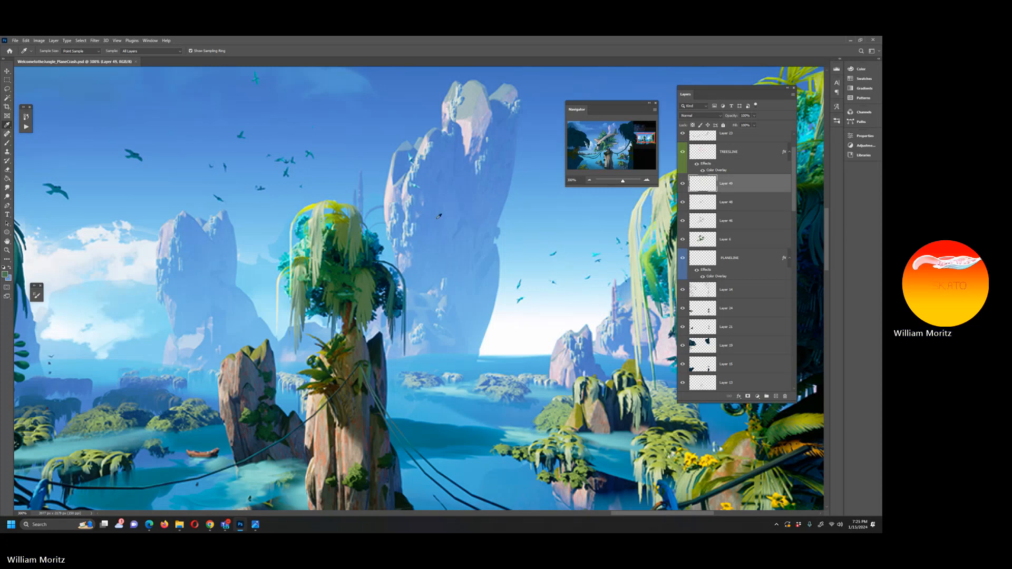
pyautogui.moveTo(622, 181); pyautogui.dragTo(617, 186)
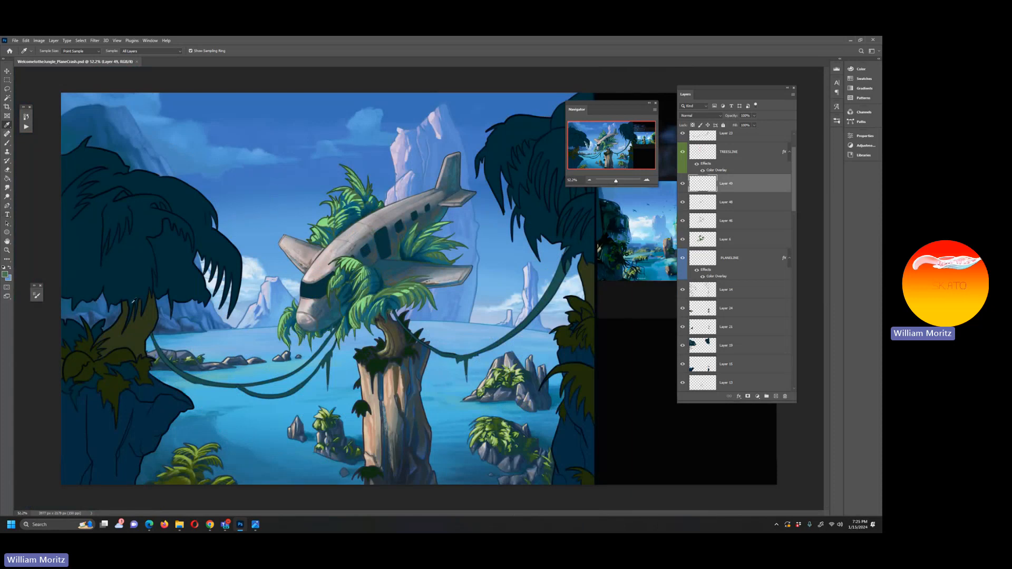
pyautogui.press('b')
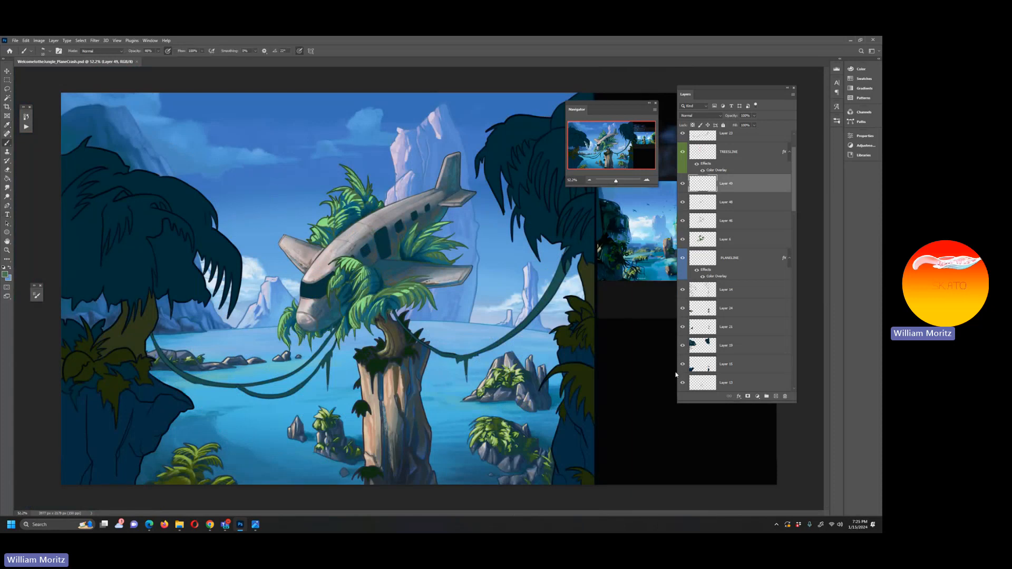
pyautogui.keyDown('ctrl'); pyautogui.click(697, 190); pyautogui.keyUp('ctrl')
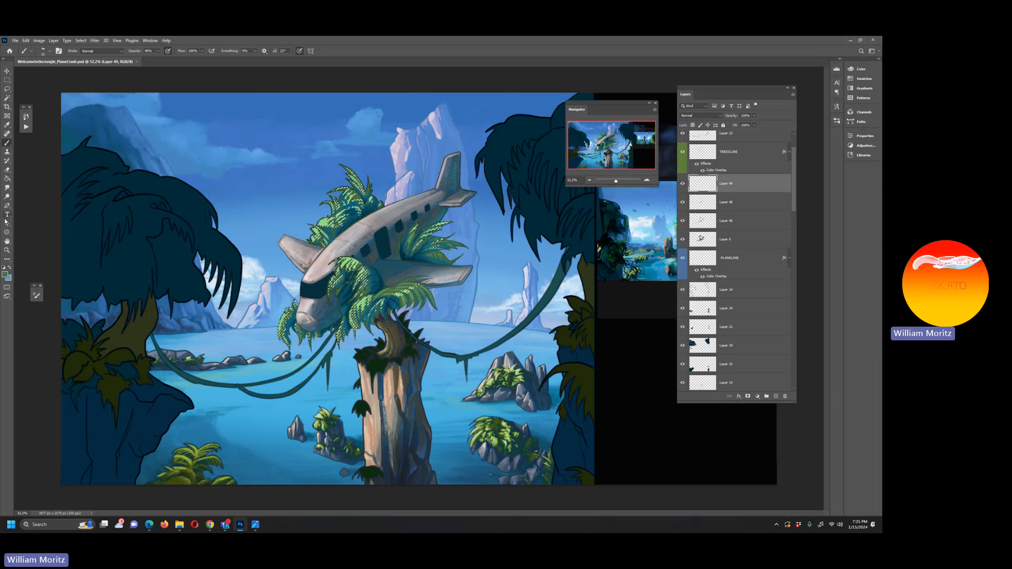
pyautogui.click(7, 89)
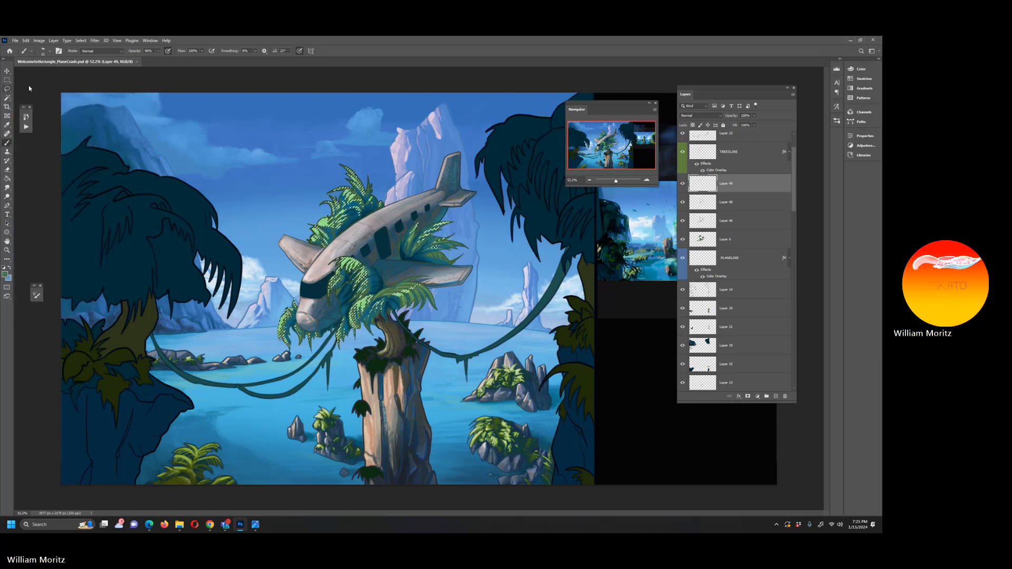
pyautogui.click(30, 87)
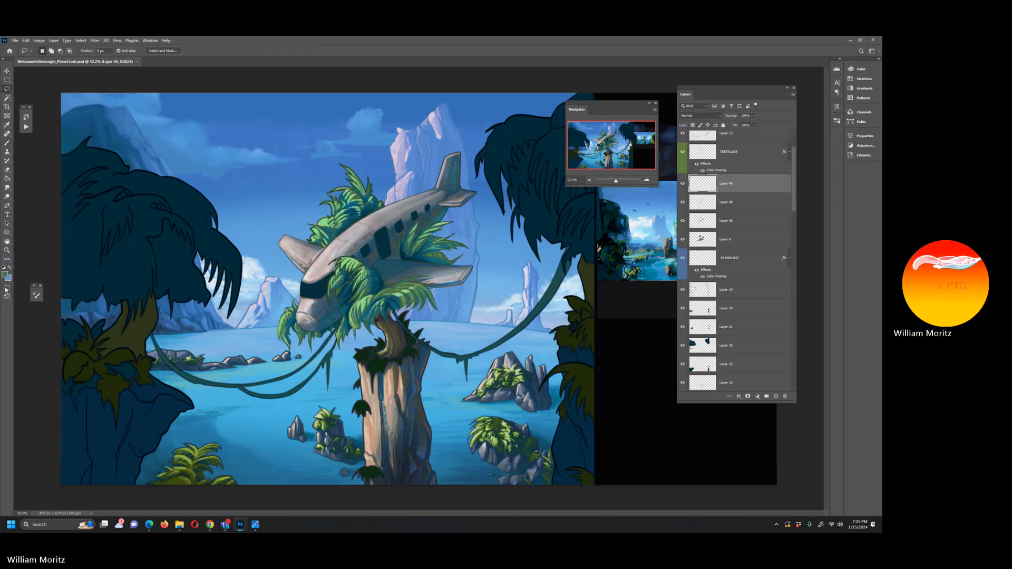
pyautogui.click(7, 288)
pyautogui.press('b')
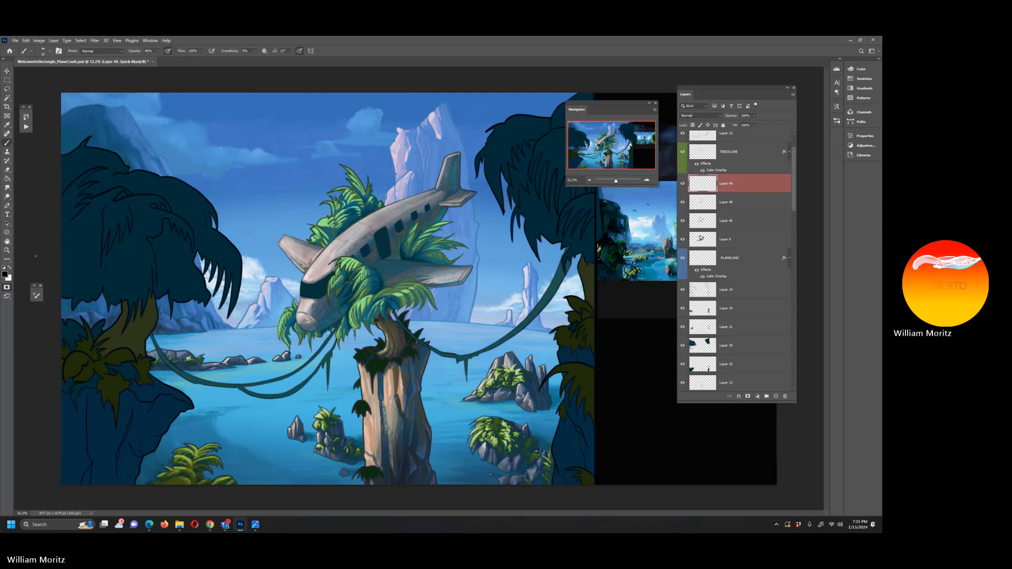
pyautogui.press(']')
pyautogui.press(']')
pyautogui.press(']')
pyautogui.press(']')
pyautogui.press(']')
pyautogui.moveTo(354, 257)
pyautogui.mouseDown()
pyautogui.moveTo(347, 266)
pyautogui.moveTo(358, 262)
pyautogui.mouseUp()
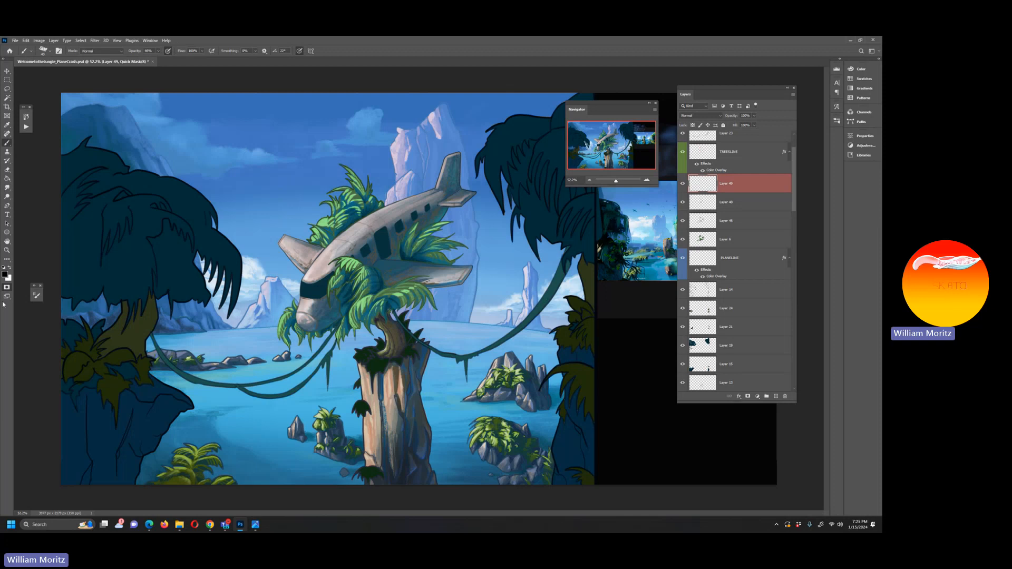
pyautogui.click(7, 288)
# Step: Switch the workspace to full screen mode with the menu bar and panels shown
pyautogui.click(7, 298)
pyautogui.click(7, 299)
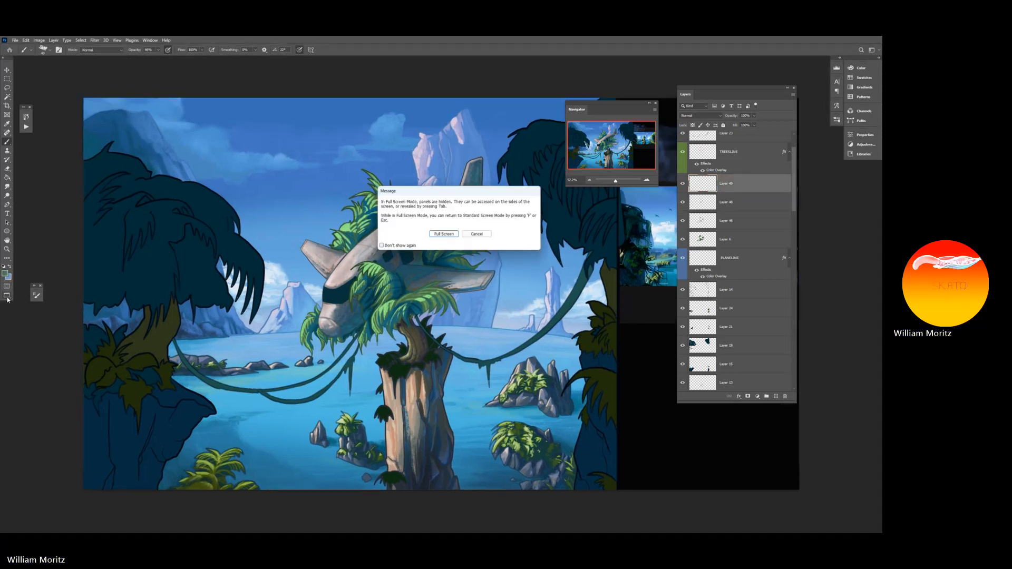
pyautogui.click(476, 234)
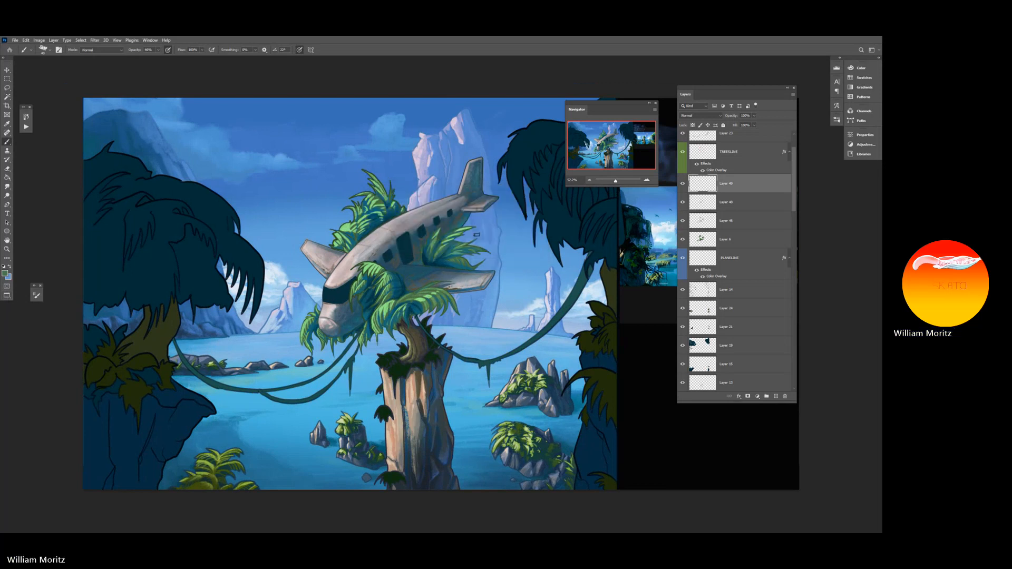
pyautogui.press('f')
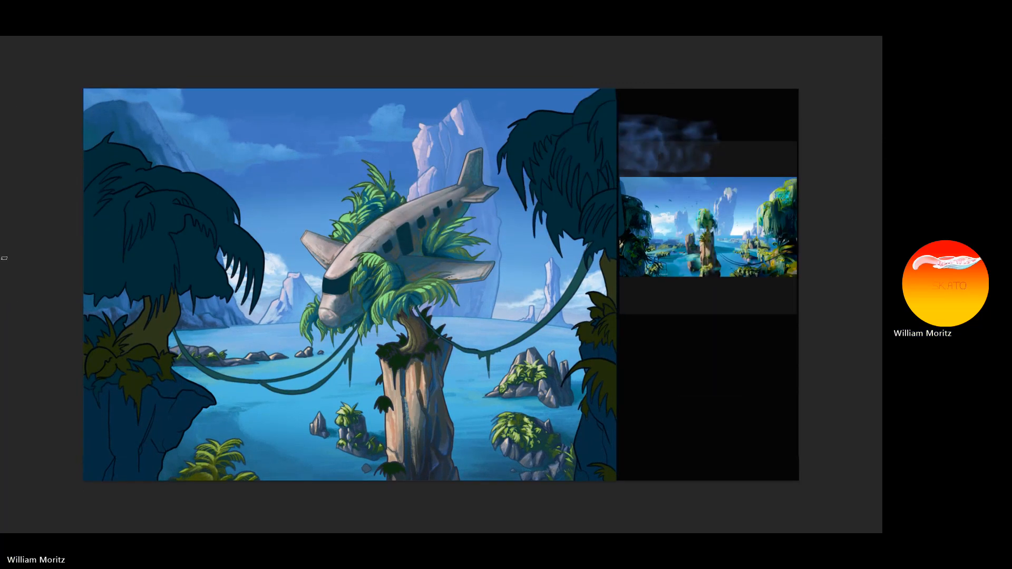
pyautogui.press('Tab')
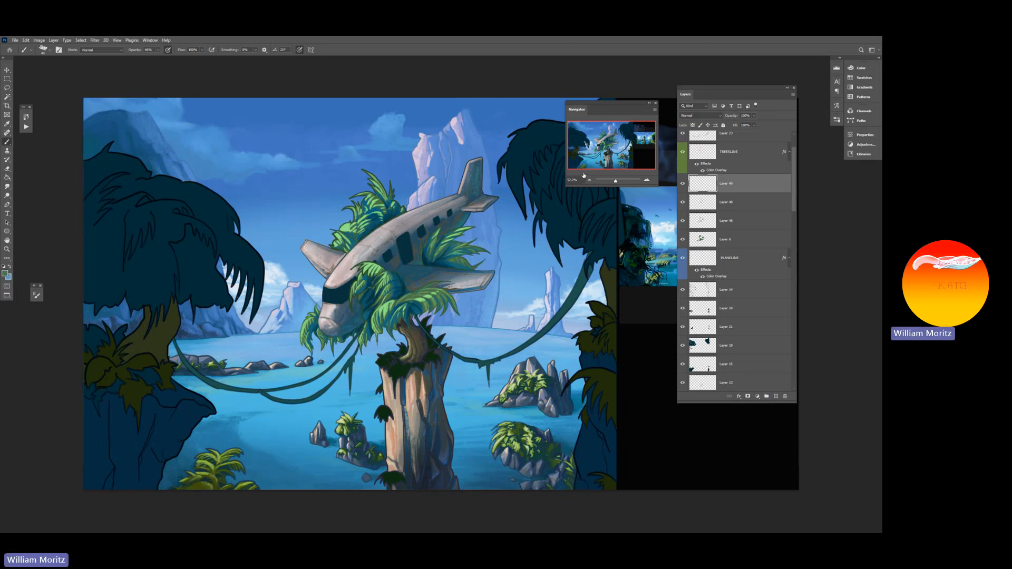
# Step: Load Layer 49's highlights as a selection and shade them in the sampled darker green with a larger brush on a new layer above
pyautogui.keyDown('ctrl'); pyautogui.click(709, 184); pyautogui.keyUp('ctrl')
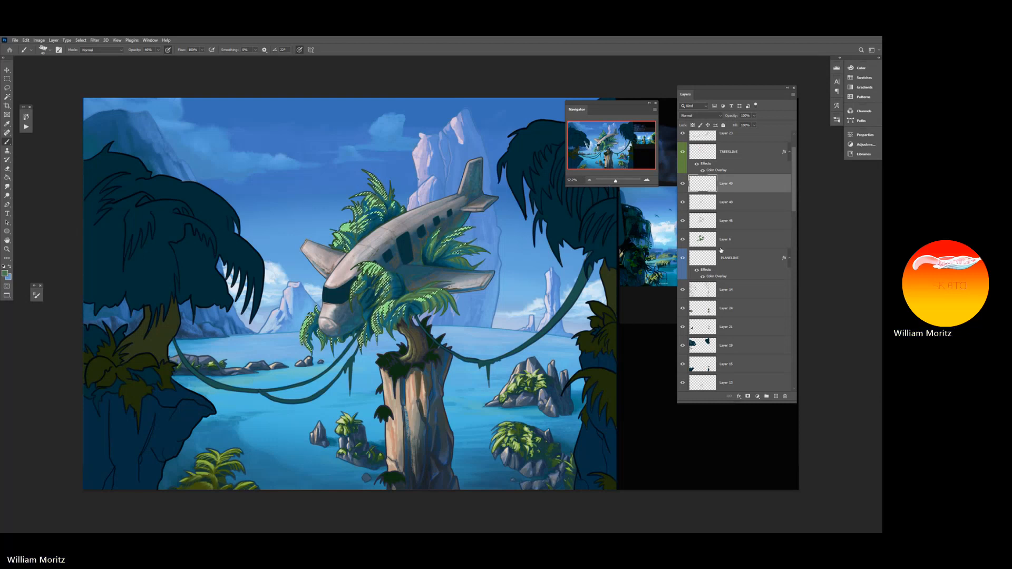
pyautogui.click(775, 396)
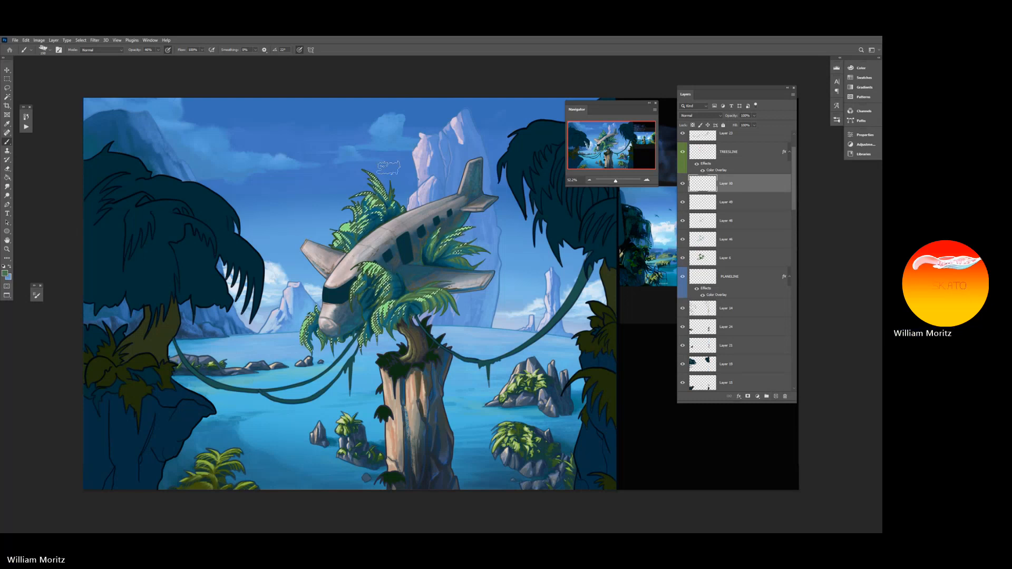
pyautogui.press(']')
pyautogui.press(']')
pyautogui.press(']')
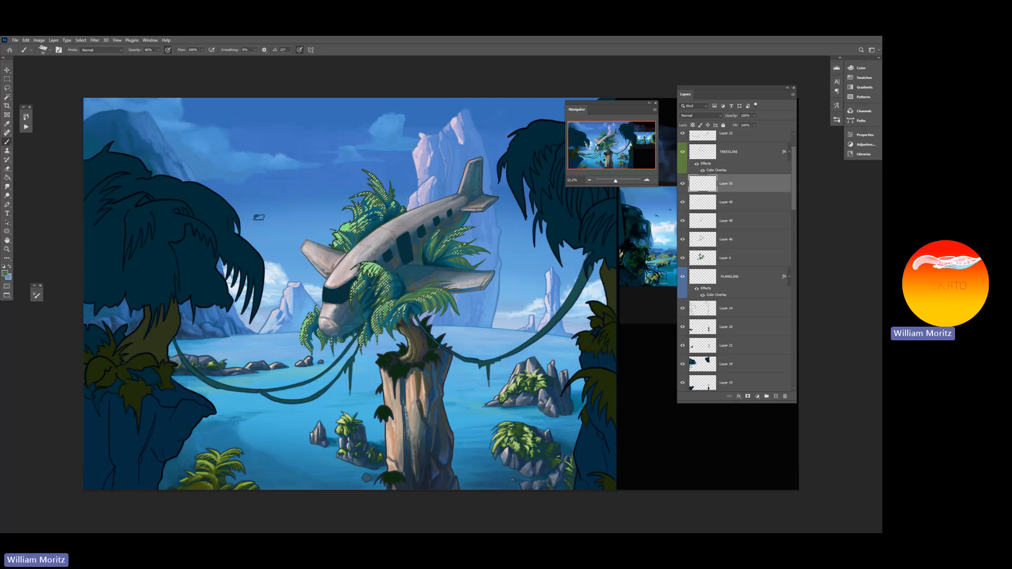
pyautogui.click(7, 87)
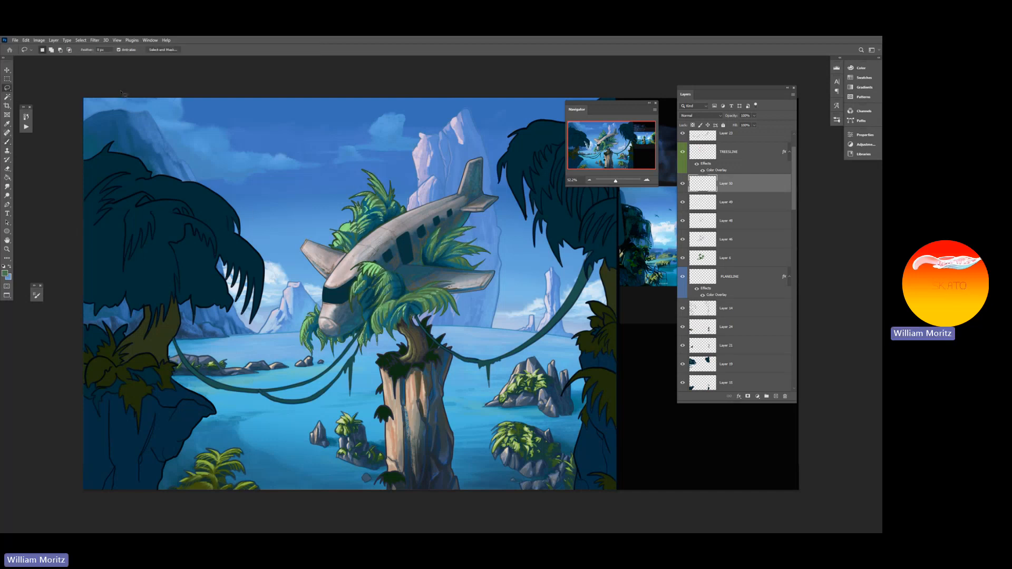
# Step: Compare the palm foliage with and without Layer 50's shading, viewing the whole illustration and a closer view
pyautogui.click(7, 250)
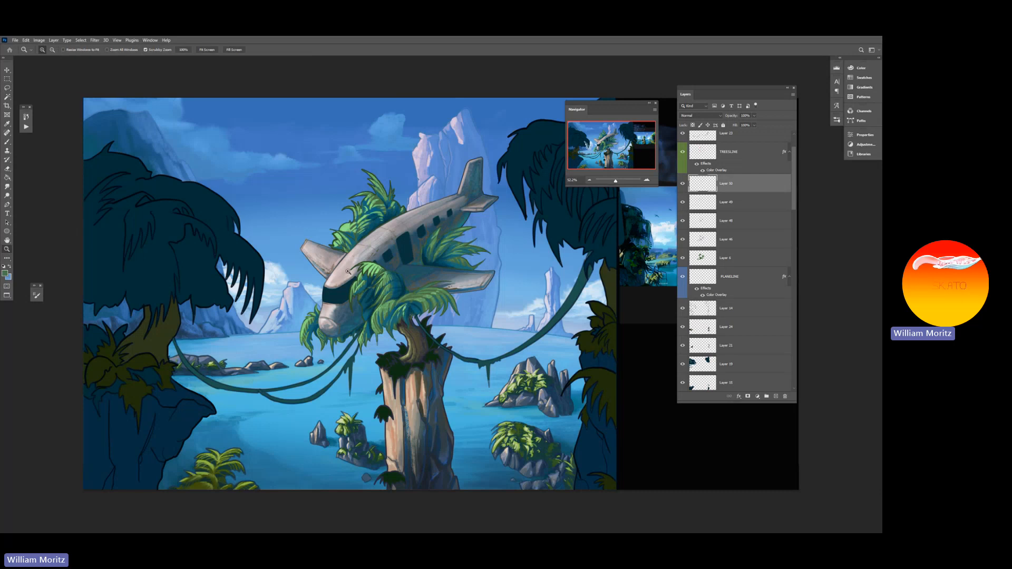
pyautogui.keyDown('alt'); pyautogui.click(390, 269); pyautogui.keyUp('alt')
pyautogui.keyDown('alt'); pyautogui.click(400, 256); pyautogui.keyUp('alt')
pyautogui.keyDown('alt'); pyautogui.click(419, 252); pyautogui.keyUp('alt')
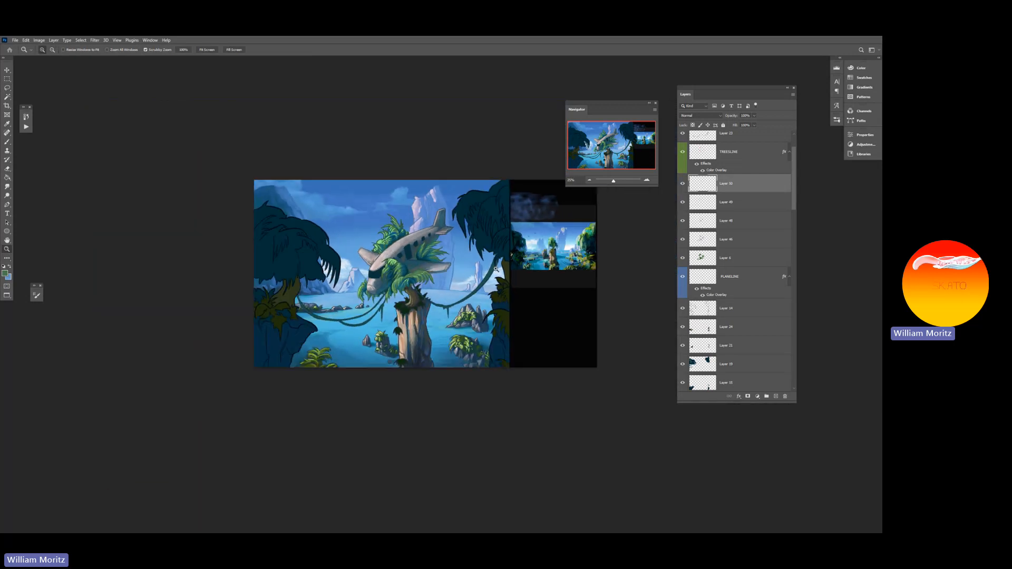
pyautogui.click(682, 185)
pyautogui.click(683, 185)
pyautogui.click(683, 185)
pyautogui.click(682, 185)
pyautogui.click(682, 185)
pyautogui.click(682, 185)
pyautogui.click(682, 184)
pyautogui.click(682, 185)
pyautogui.moveTo(613, 181); pyautogui.dragTo(615, 181)
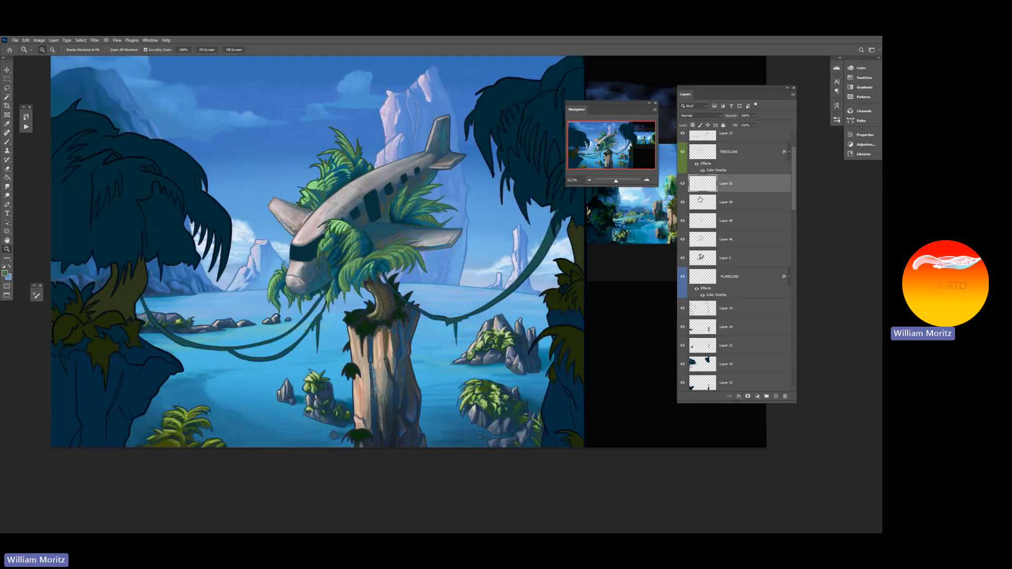
pyautogui.click(683, 185)
pyautogui.click(683, 185)
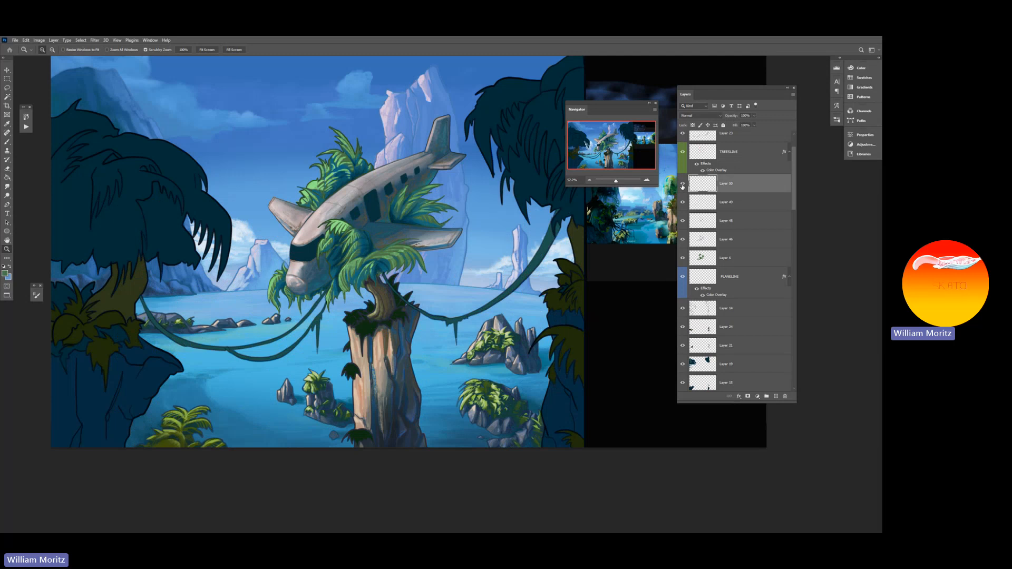
# Step: Try Layer 50's blend modes in turn, from Normal through Color Burn, Color Dodge, Soft Light and Hard Mix to Divide
pyautogui.click(704, 115)
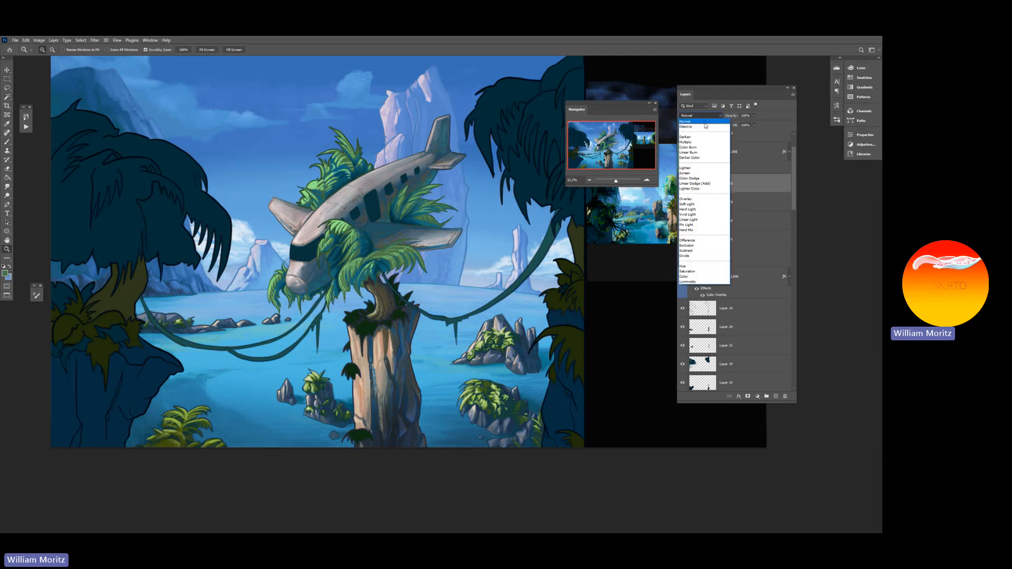
pyautogui.click(704, 123)
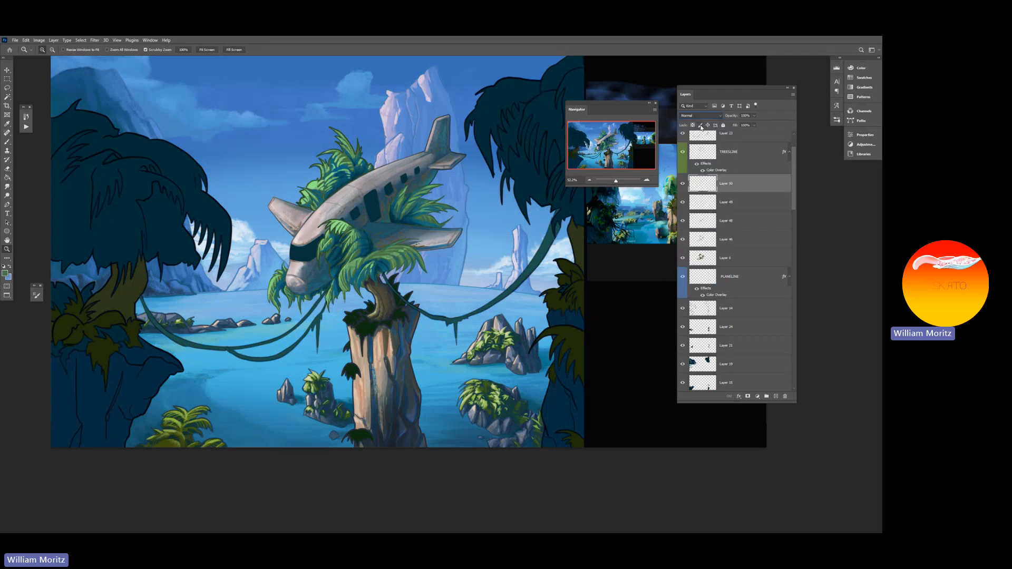
pyautogui.press('Down')
pyautogui.press('Down')
pyautogui.press('Down')
pyautogui.press('Down')
pyautogui.press('Down')
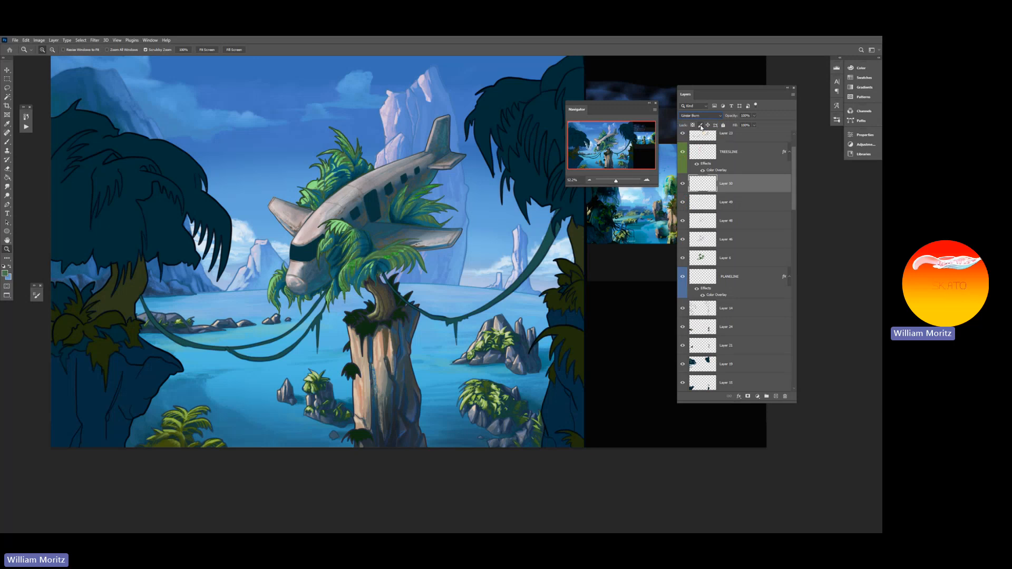
pyautogui.press('Down')
pyautogui.press('Down')
pyautogui.press('Down')
pyautogui.press('Down')
pyautogui.press('Down')
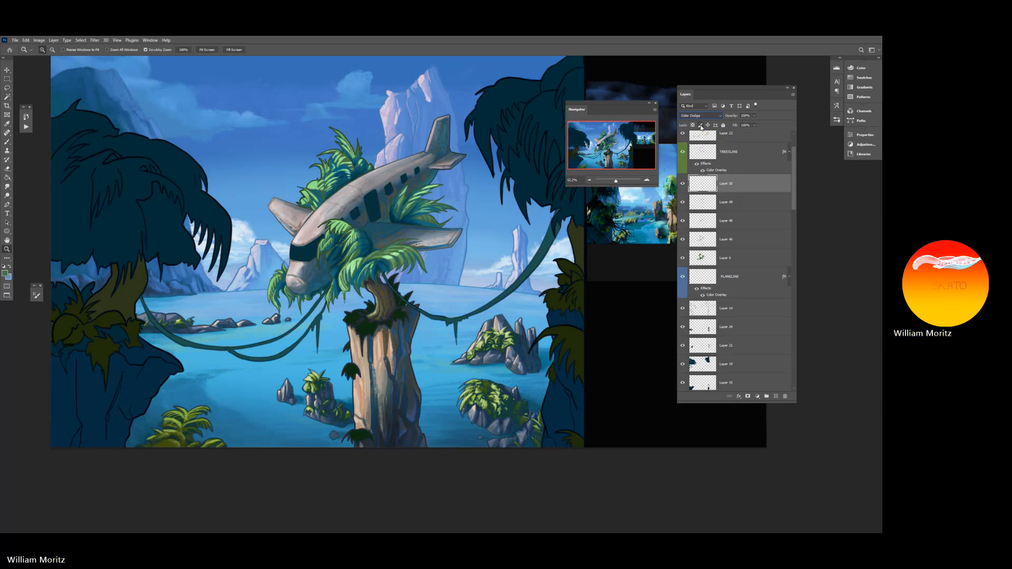
pyautogui.press('Down')
pyautogui.press('Down')
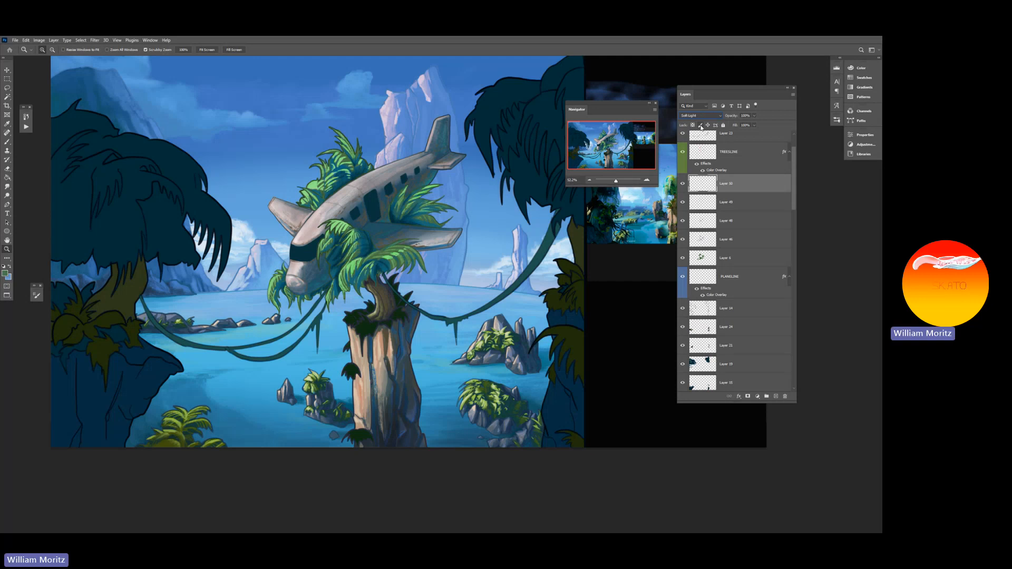
pyautogui.moveTo(616, 184); pyautogui.dragTo(615, 183)
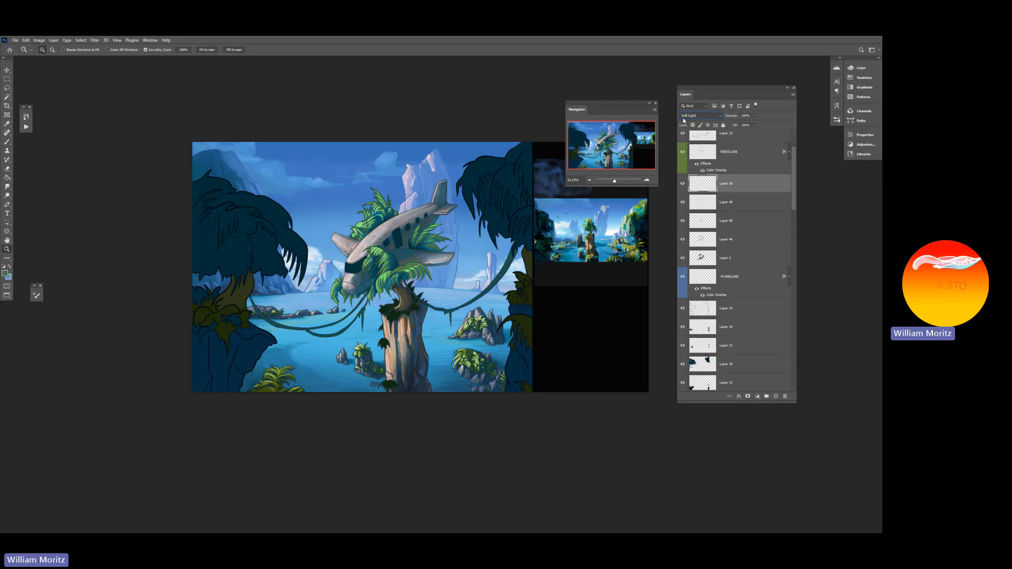
pyautogui.press('Down')
pyautogui.press('Down')
pyautogui.press('Down')
pyautogui.press('Down')
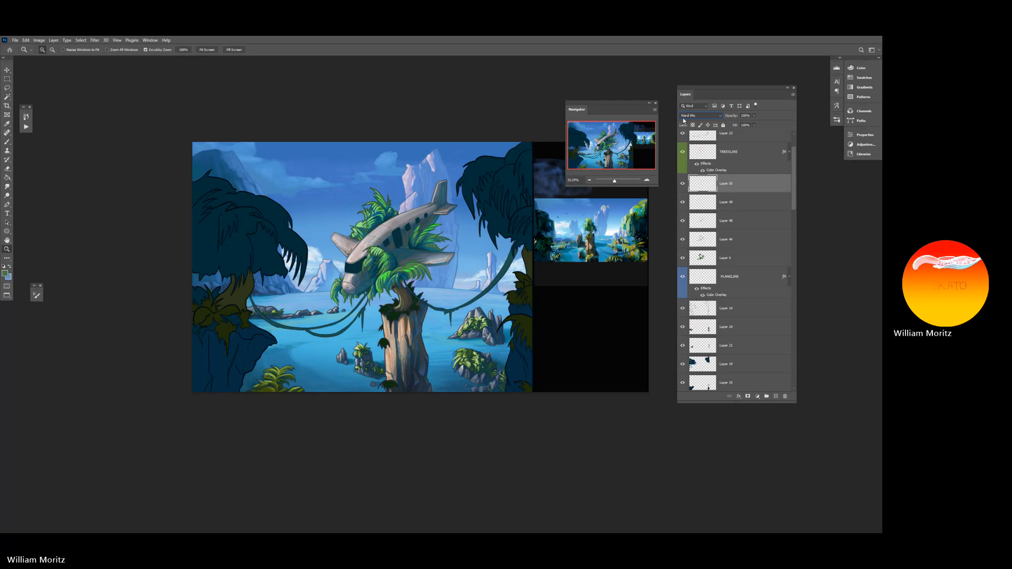
pyautogui.press('Down')
pyautogui.press('Down')
pyautogui.press('Down')
pyautogui.press('Down')
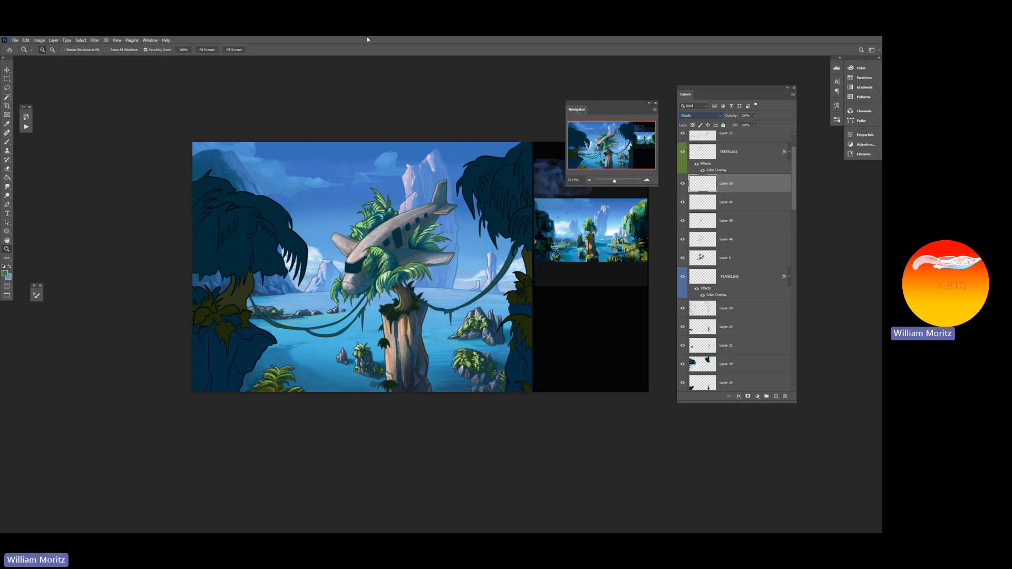
# Step: Lower Layer 50's opacity to about 70%, compare the foliage with and without it, and set its blend mode to Normal
pyautogui.click(754, 115)
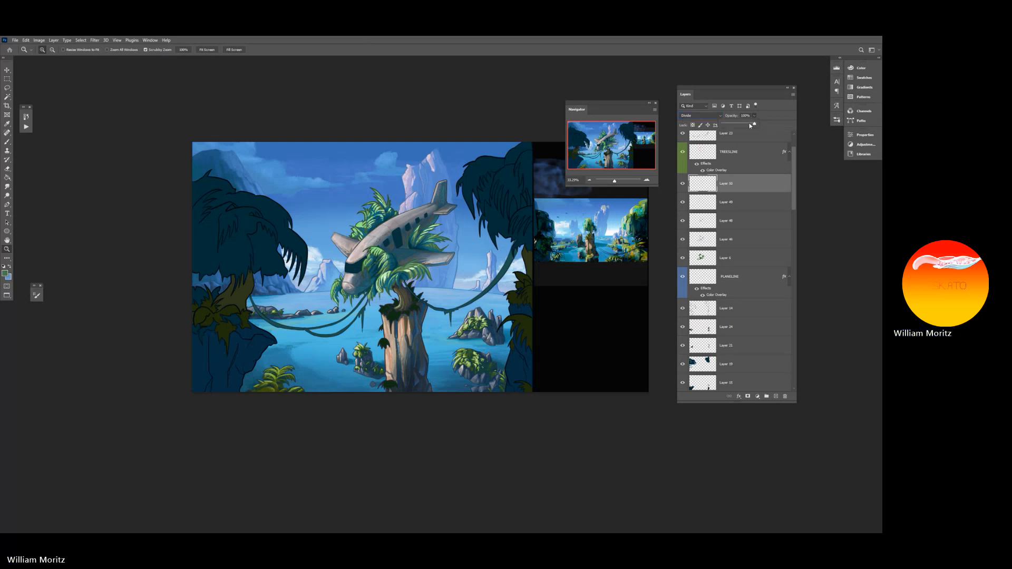
pyautogui.moveTo(750, 125); pyautogui.dragTo(746, 125)
pyautogui.click(685, 183)
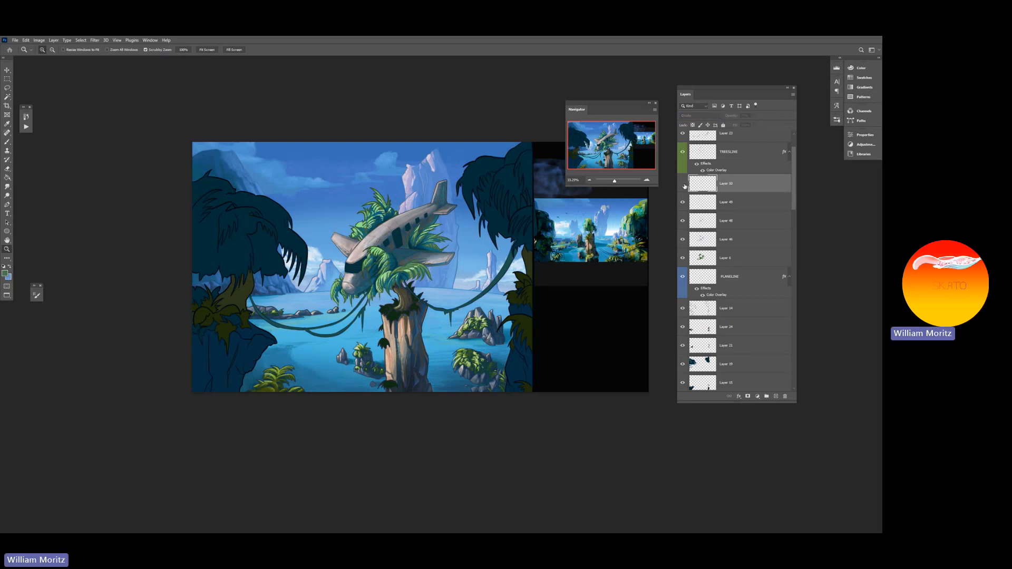
pyautogui.click(683, 184)
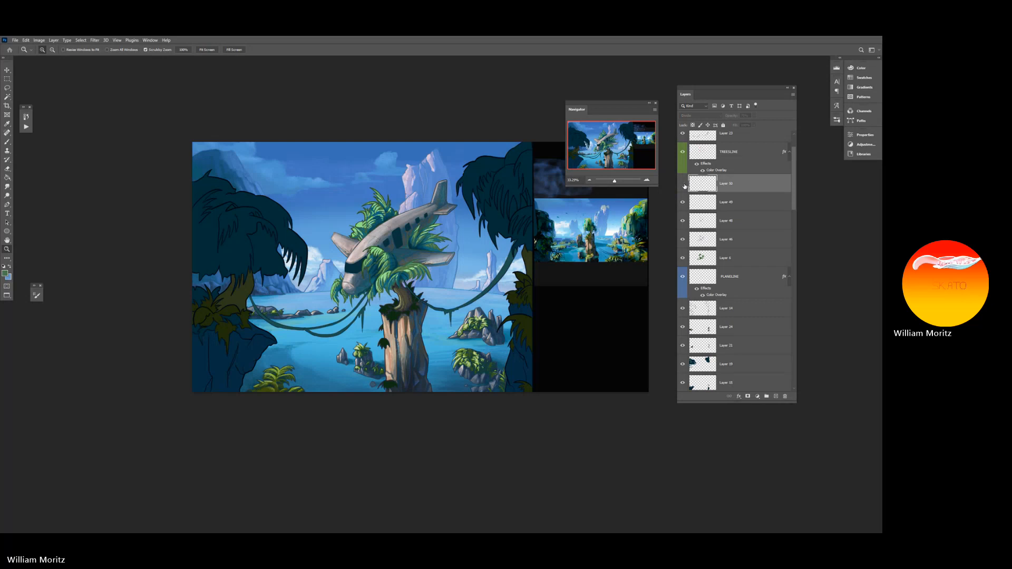
pyautogui.click(683, 184)
pyautogui.click(698, 115)
pyautogui.click(698, 118)
# Step: Clear the Layers panel off the reference image and sample a pale yellow-green highlight from the central tree's crown
pyautogui.moveTo(614, 180); pyautogui.dragTo(663, 137)
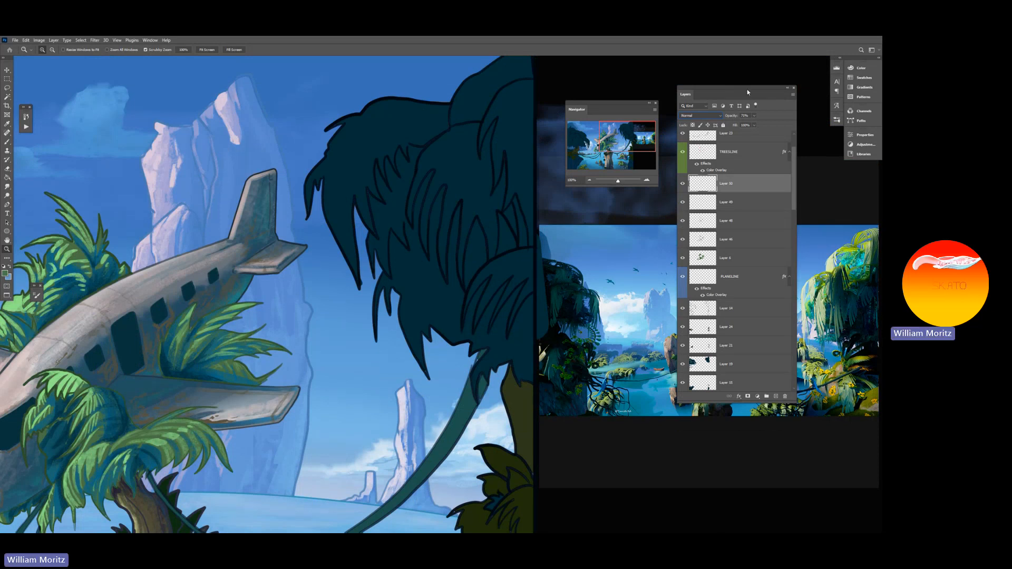
pyautogui.moveTo(723, 90); pyautogui.dragTo(399, 118)
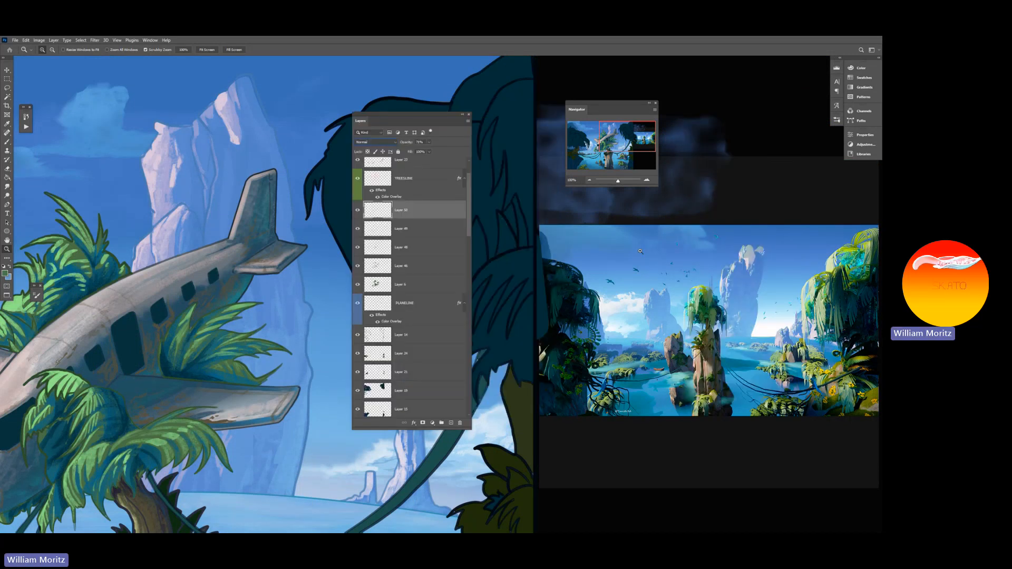
pyautogui.click(693, 291)
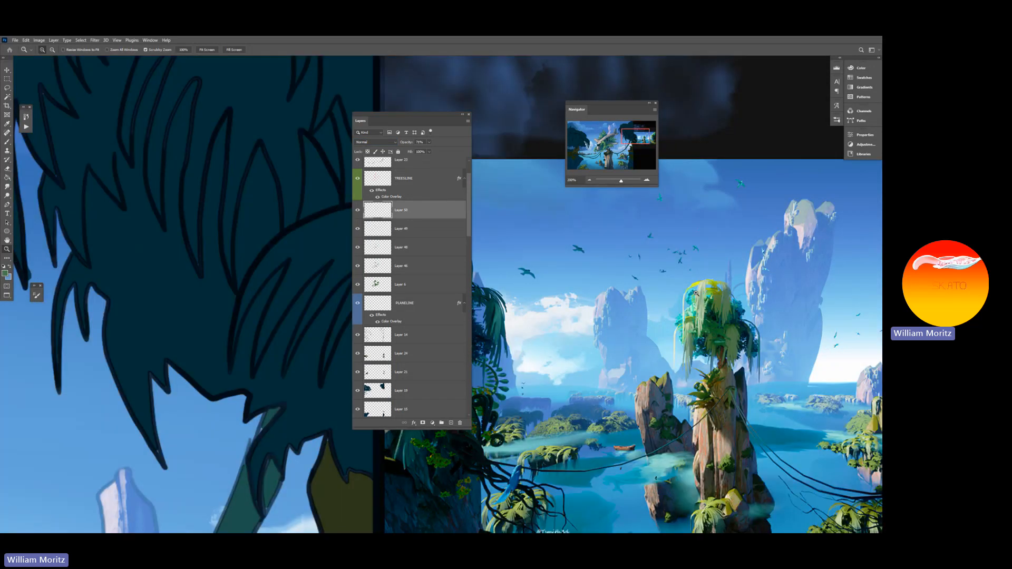
pyautogui.press('i')
pyautogui.click(701, 284)
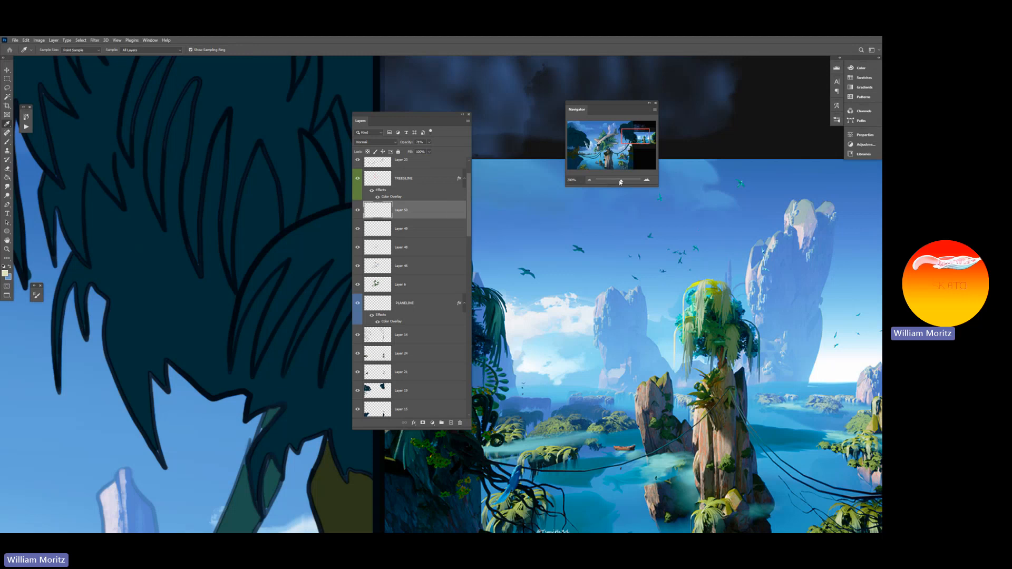
# Step: Place the Layers panel beyond the reference image and compare the whole illustration with and without Layer 50
pyautogui.moveTo(620, 182); pyautogui.dragTo(615, 181)
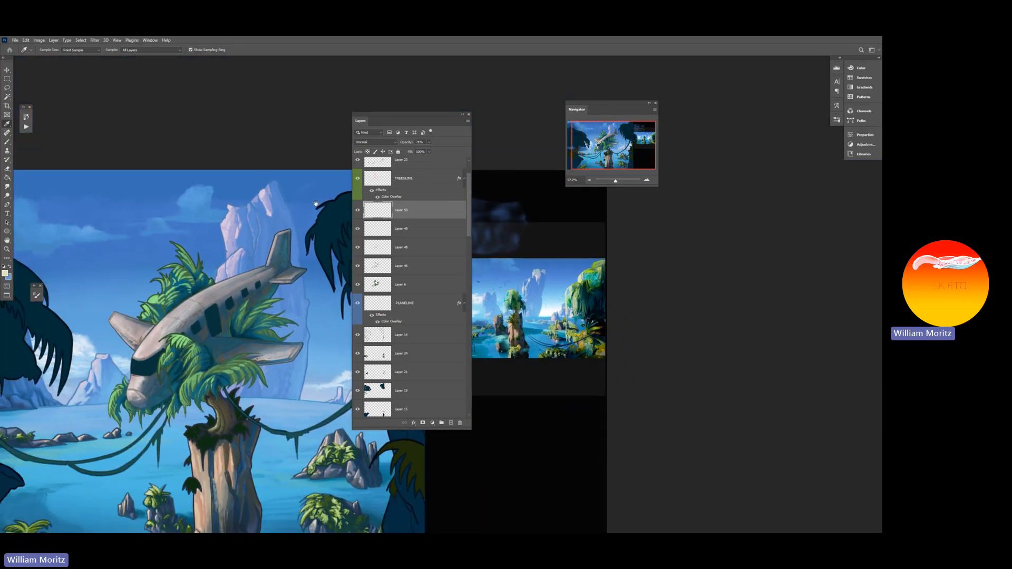
pyautogui.moveTo(316, 204); pyautogui.dragTo(727, 106)
pyautogui.press('v')
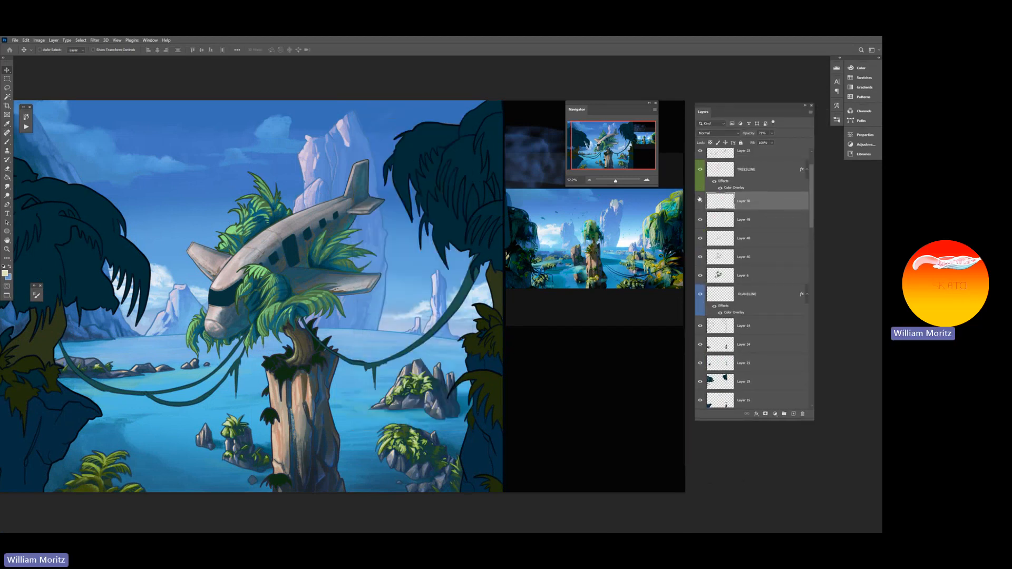
pyautogui.click(700, 201)
pyautogui.click(700, 202)
# Step: Create a layer above Layer 50, load Layer 6's foliage as a selection, brush pale highlights onto it at 100% opacity, and deselect
pyautogui.click(793, 414)
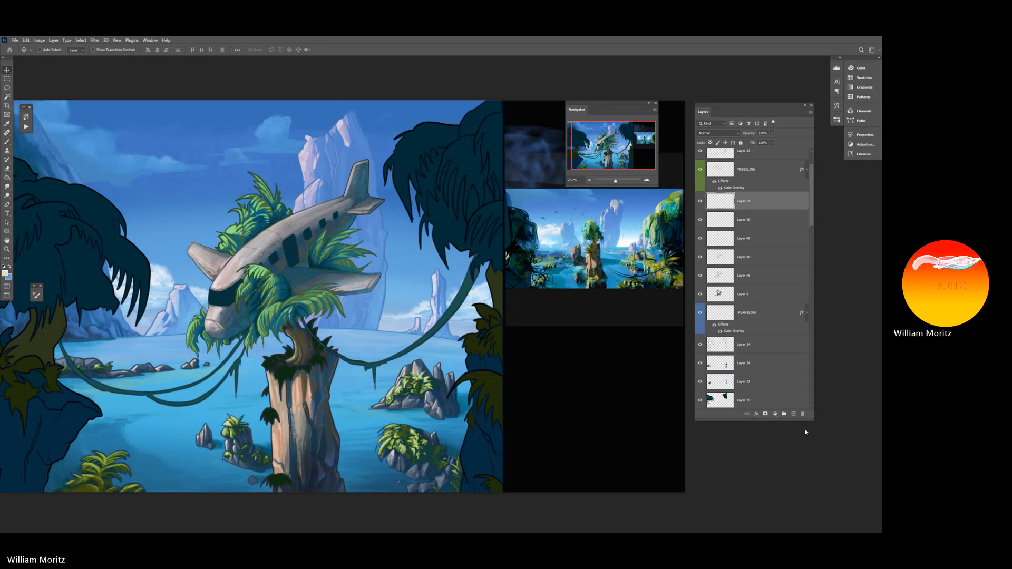
pyautogui.press('b')
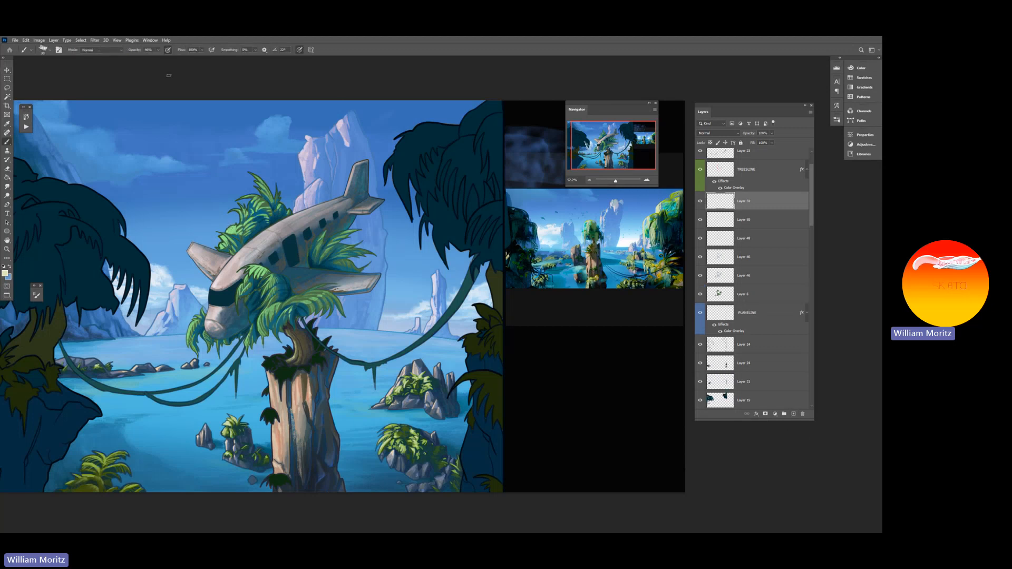
pyautogui.click(158, 50)
pyautogui.keyDown('ctrl'); pyautogui.click(720, 294); pyautogui.keyUp('ctrl')
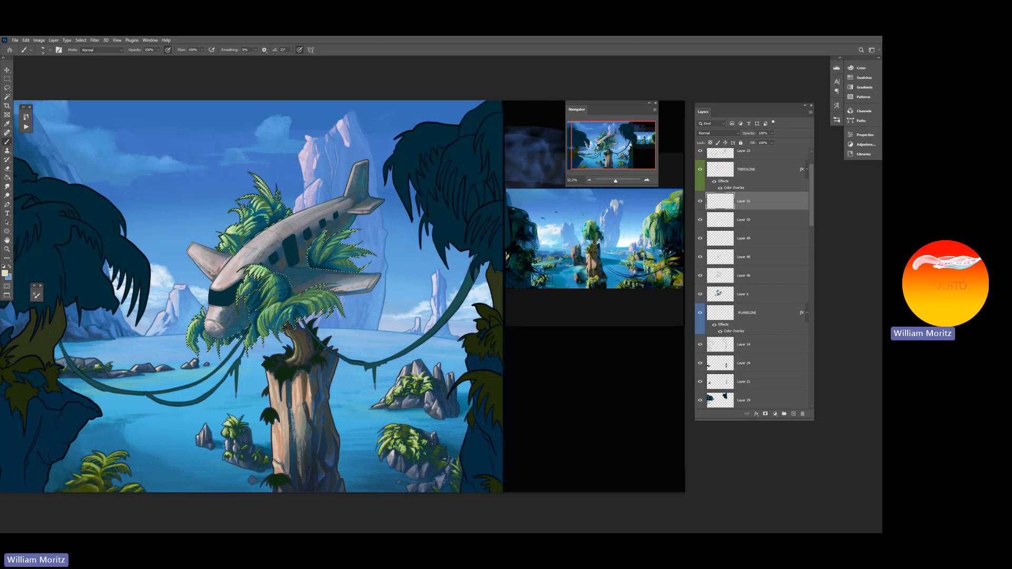
pyautogui.press('l')
pyautogui.hotkey('ctrl', 'd')
# Step: Compare the palm foliage with and without Layer 51's pale highlights
pyautogui.moveTo(615, 181); pyautogui.dragTo(615, 180)
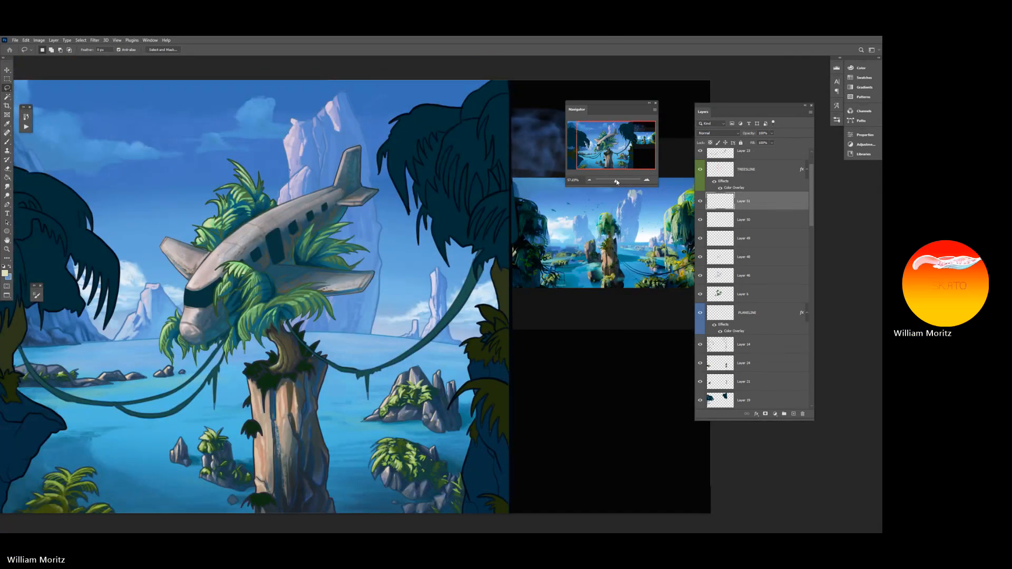
pyautogui.click(700, 202)
pyautogui.click(700, 202)
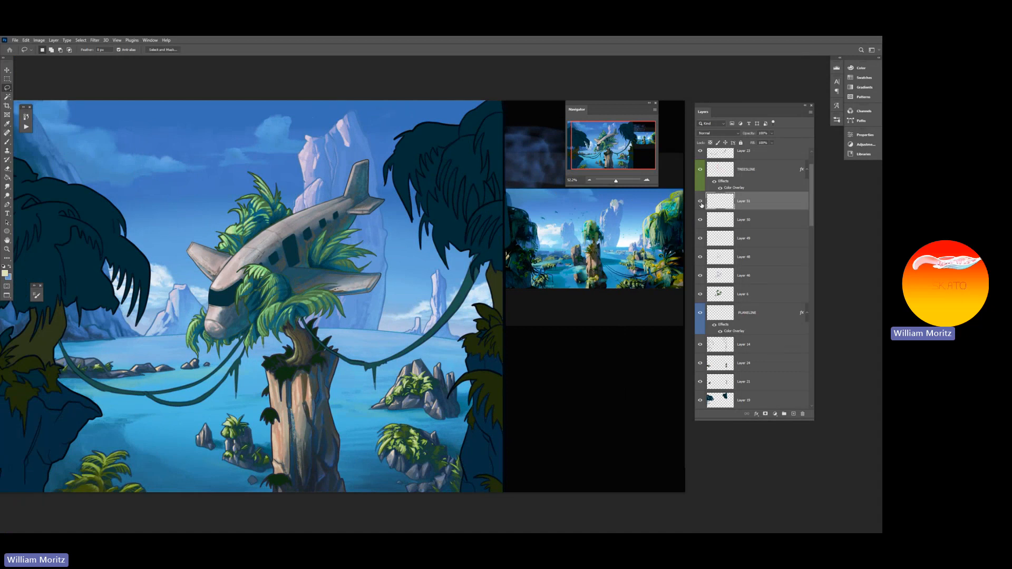
pyautogui.click(701, 204)
pyautogui.click(701, 204)
# Step: Sample a bright yellow from the sunlit crown of the central tree in the reference image
pyautogui.press('i')
pyautogui.moveTo(615, 182); pyautogui.dragTo(618, 183)
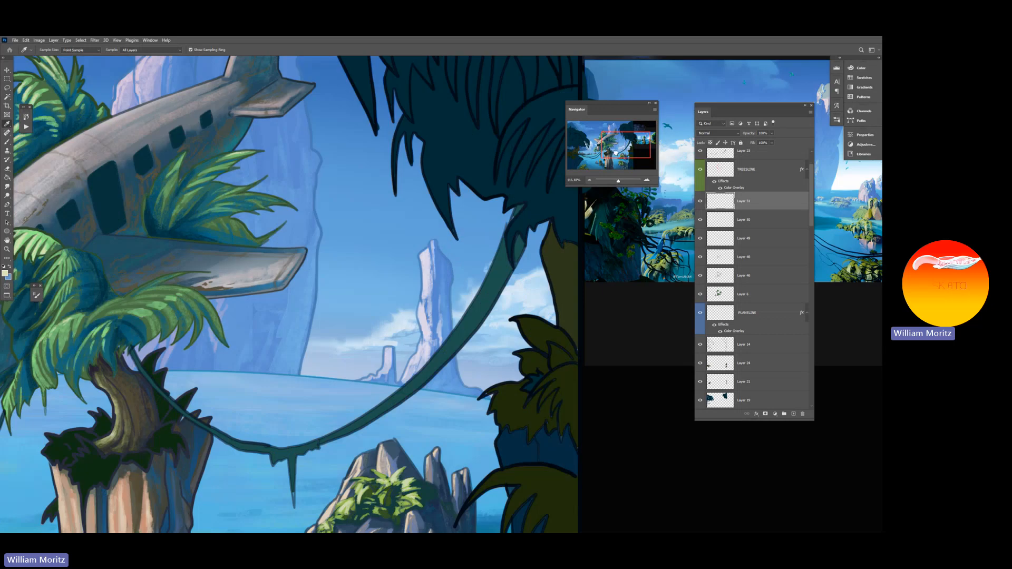
pyautogui.moveTo(626, 145); pyautogui.dragTo(632, 136)
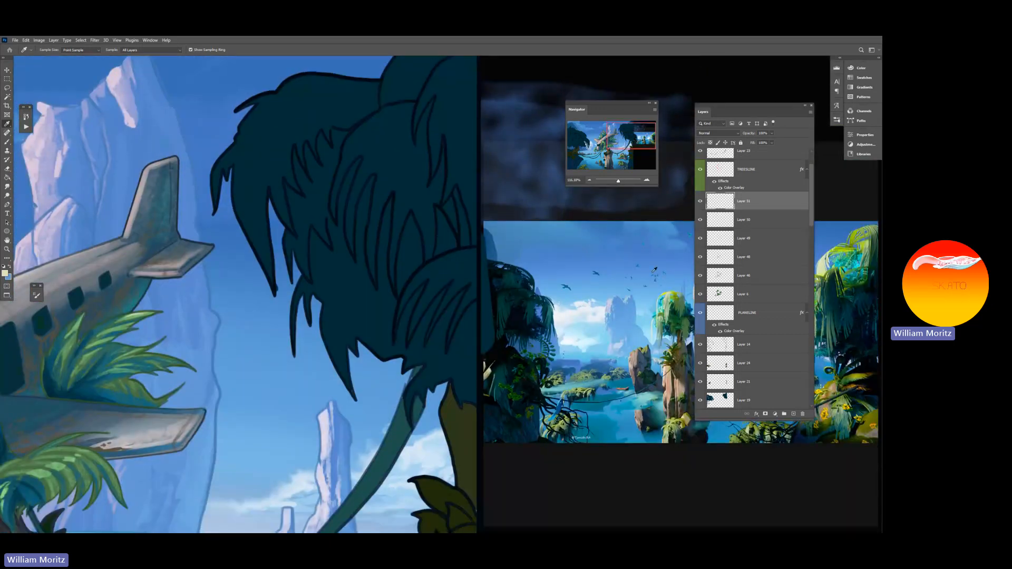
pyautogui.click(666, 292)
pyautogui.moveTo(618, 182); pyautogui.dragTo(614, 181)
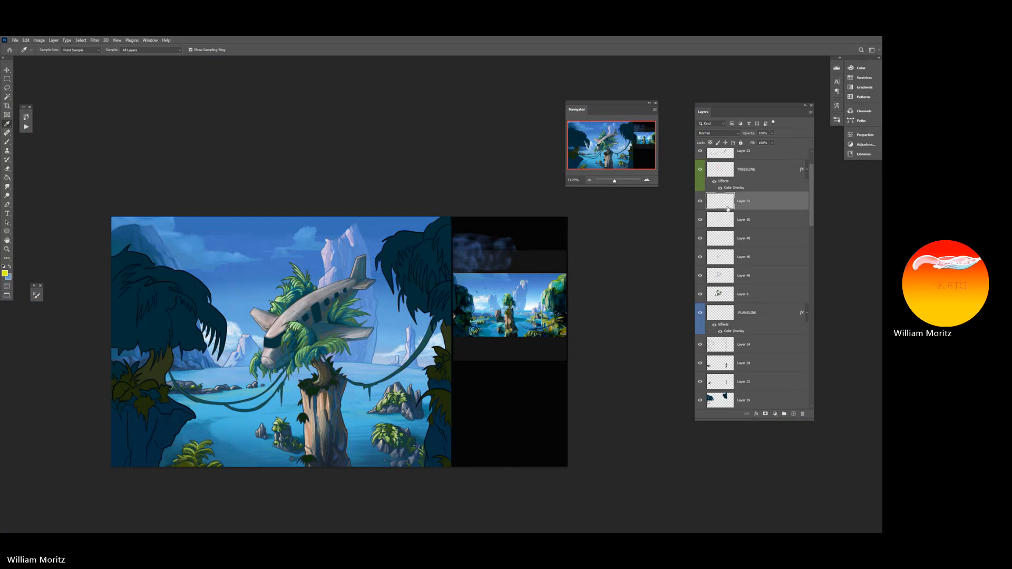
# Step: Create a layer above Layer 51 and brush bright yellow accents onto the palm foliage behind the plane
pyautogui.click(7, 249)
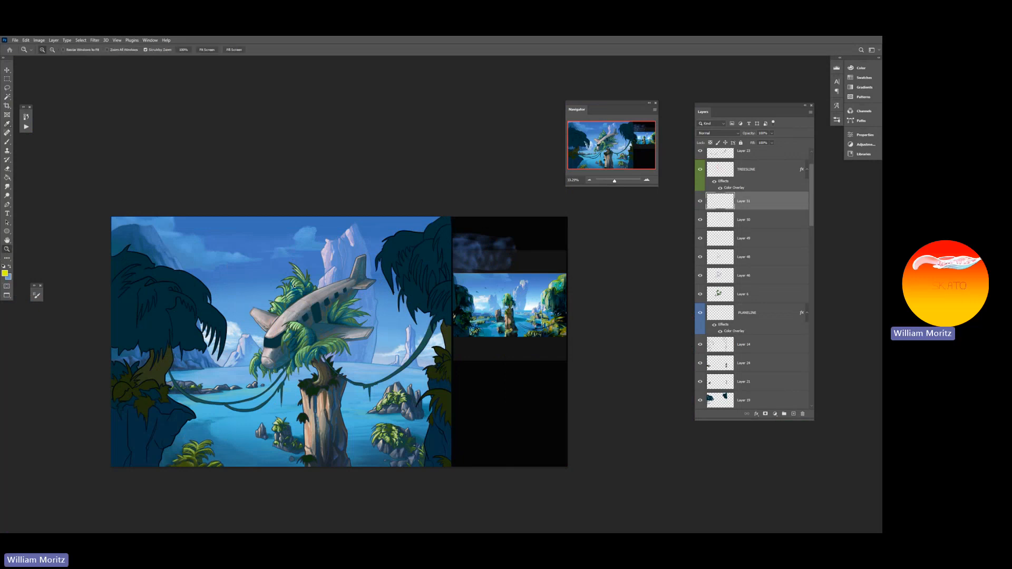
pyautogui.click(290, 314)
pyautogui.click(290, 313)
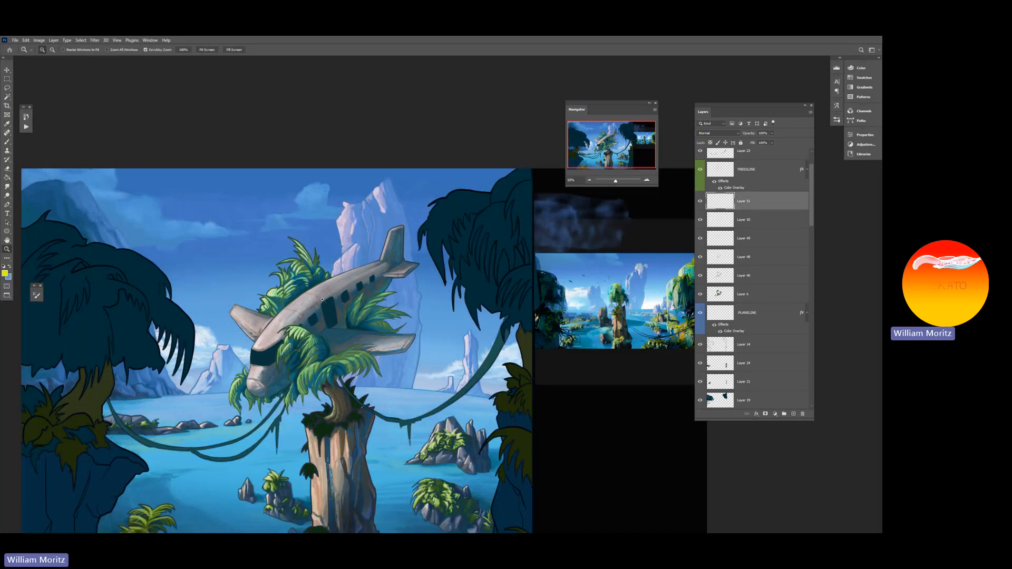
pyautogui.press('b')
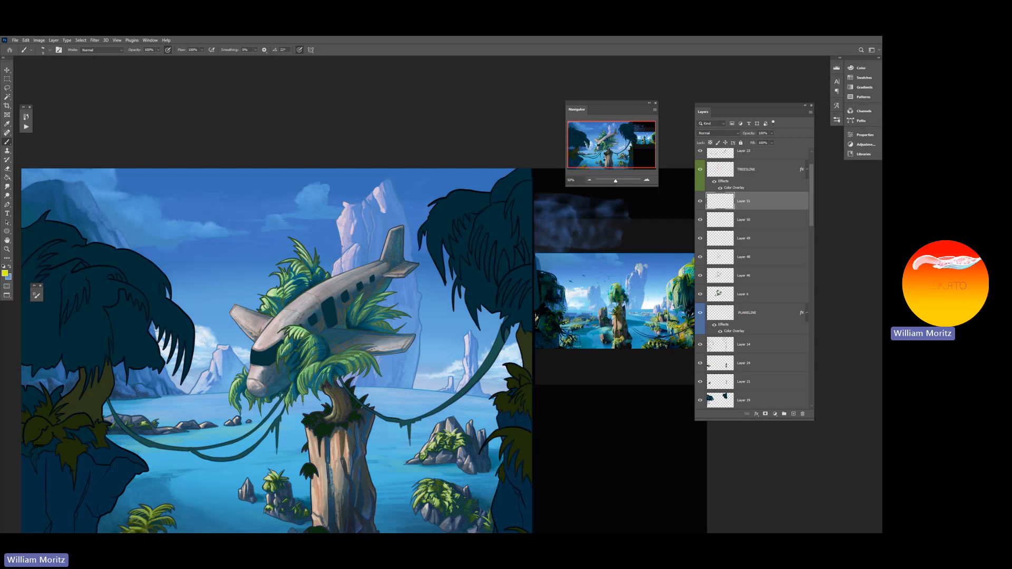
pyautogui.press('v')
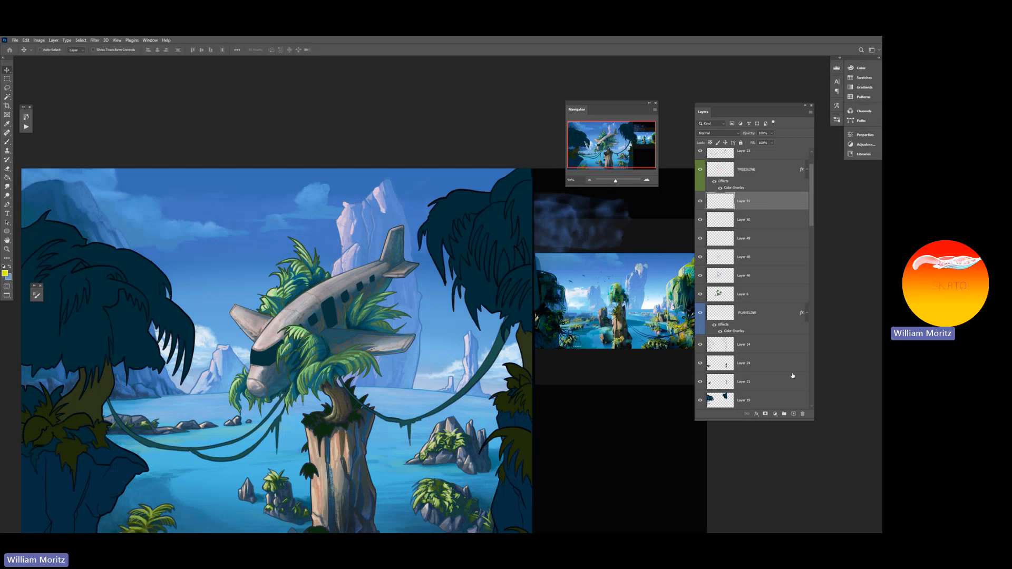
pyautogui.click(793, 414)
pyautogui.press('b')
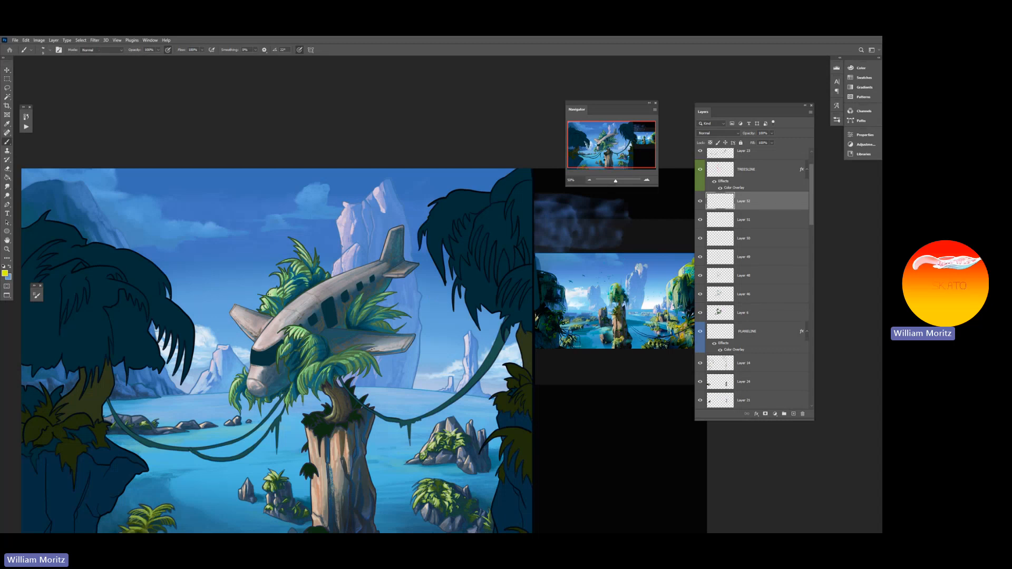
pyautogui.moveTo(275, 290); pyautogui.dragTo(270, 293)
pyautogui.moveTo(615, 184); pyautogui.dragTo(614, 184)
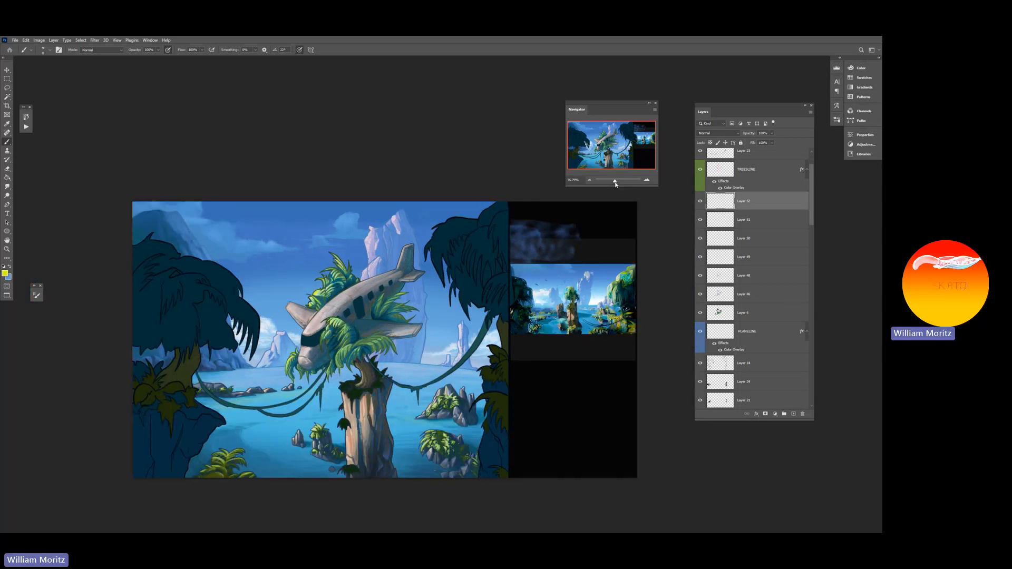
# Step: Pick Layer 46 from the foliage beside the plane and compare the painting with and without it
pyautogui.click(7, 87)
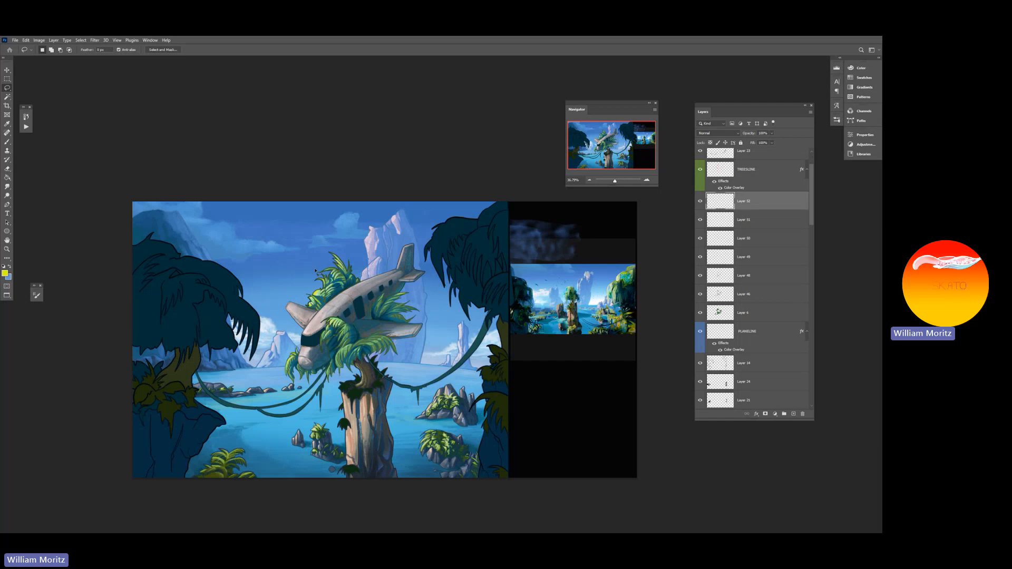
pyautogui.rightClick(321, 299)
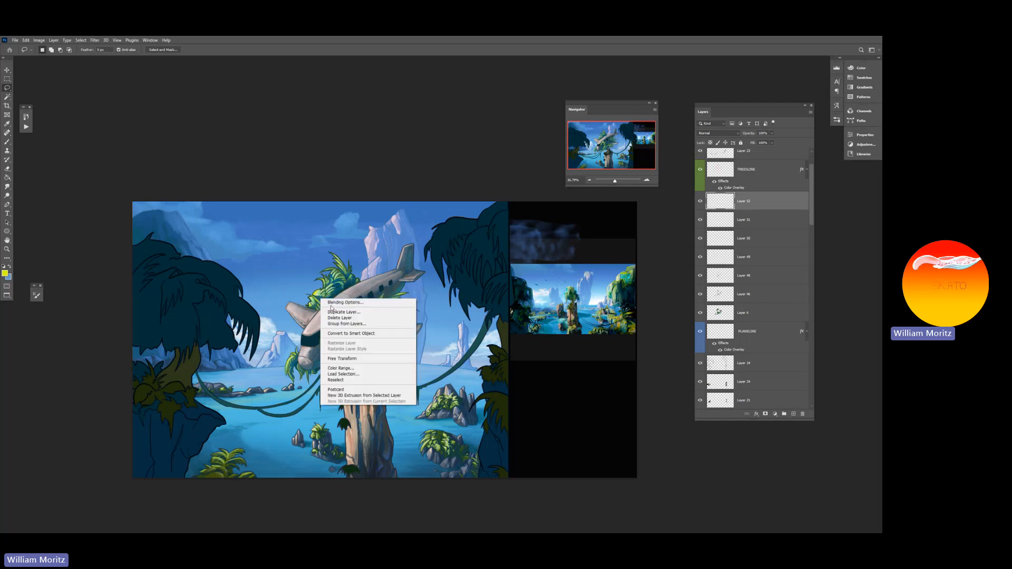
pyautogui.click(7, 69)
pyautogui.click(7, 69)
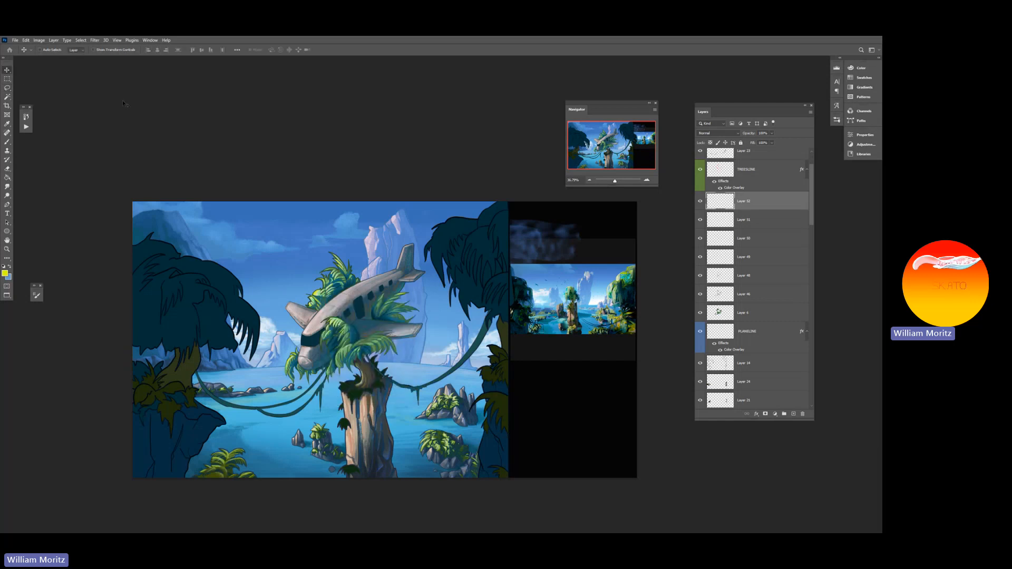
pyautogui.rightClick(326, 308)
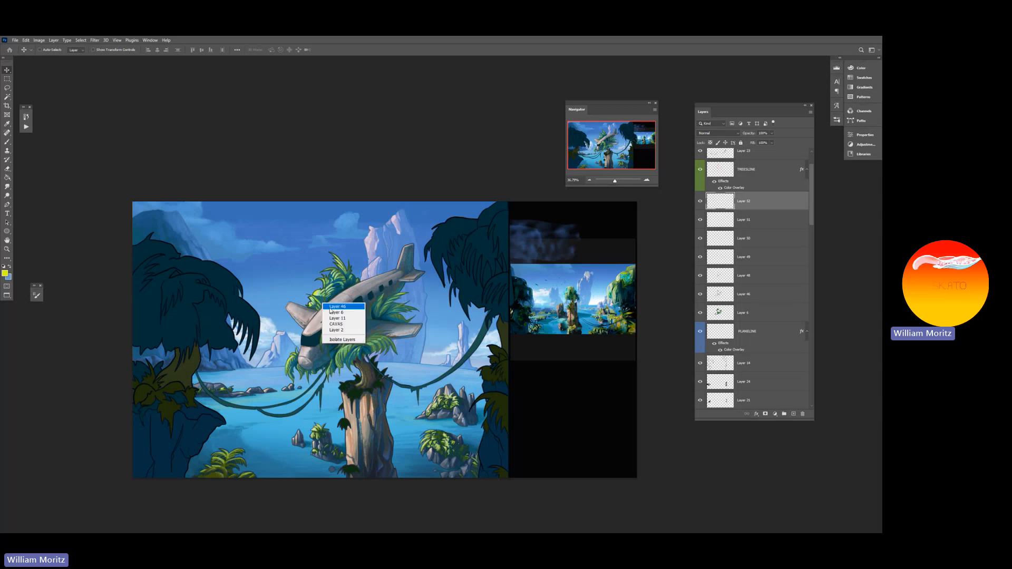
pyautogui.click(340, 316)
pyautogui.click(699, 294)
pyautogui.click(700, 294)
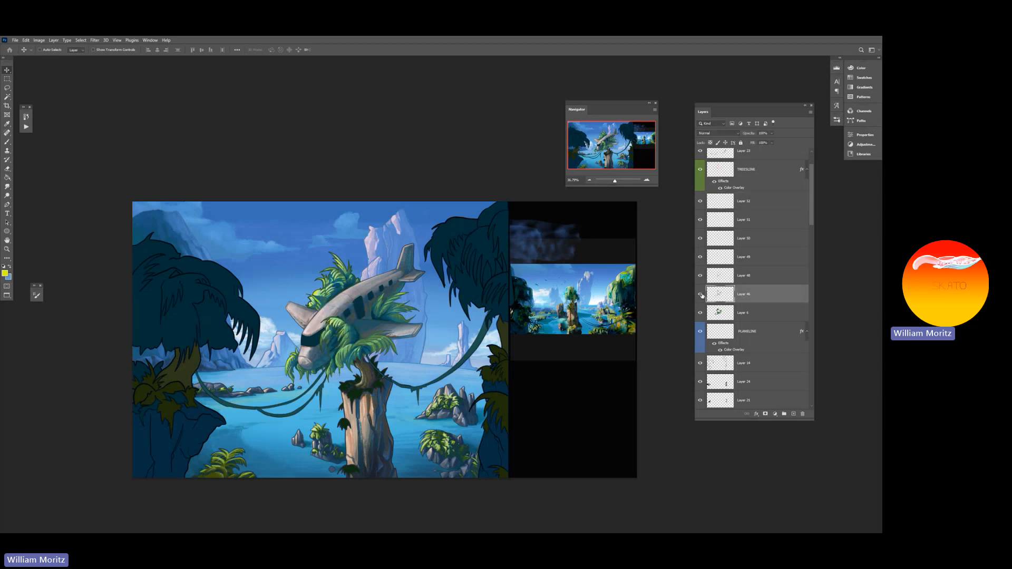
# Step: Work over the palm foliage on Layer 46 with the Dodge tool and the Burn tool
pyautogui.click(7, 196)
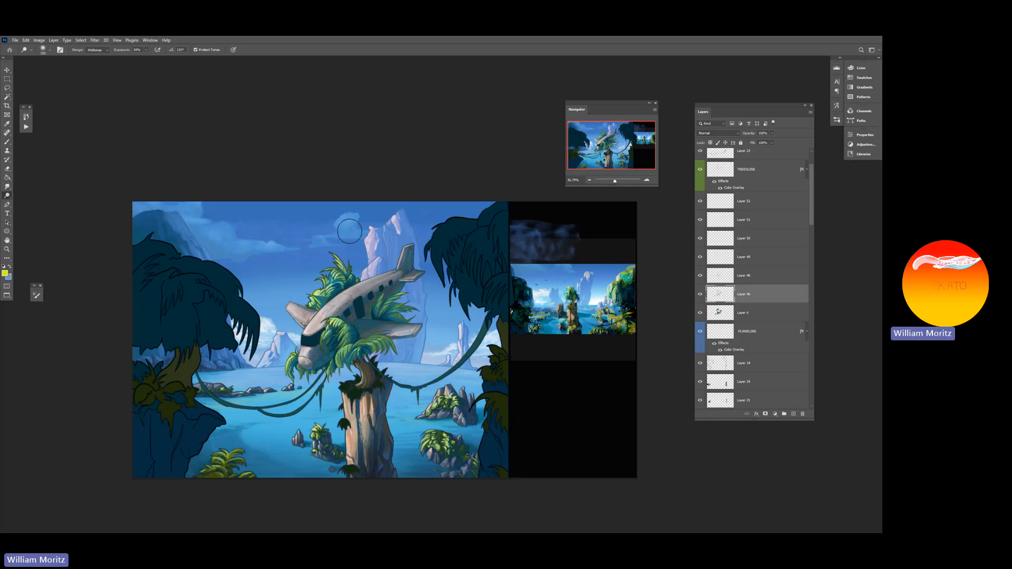
pyautogui.rightClick(8, 195)
pyautogui.click(32, 202)
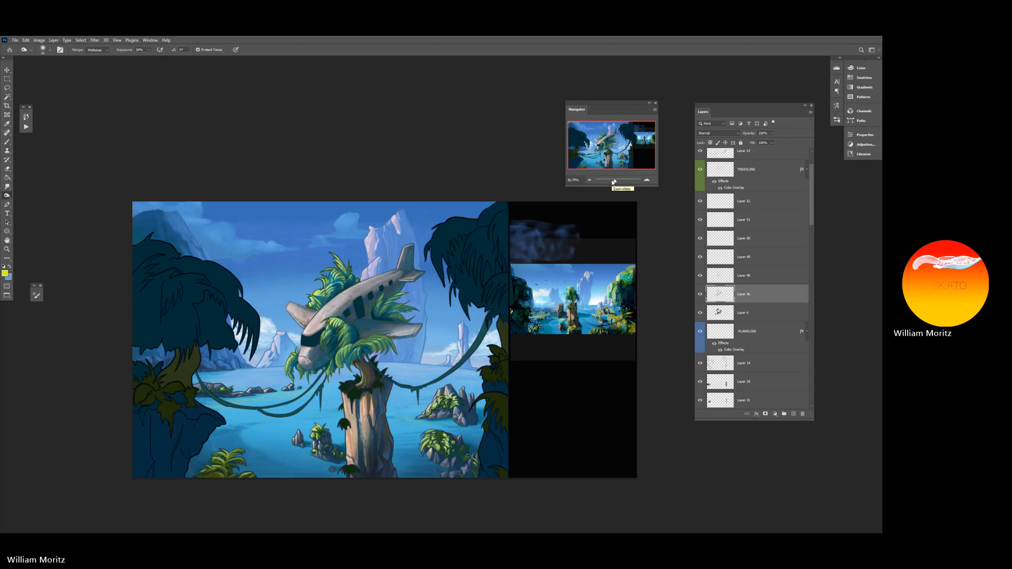
# Step: Pick the TREESLINE layer from the outlines of the fronds behind the plane and rasterize its layer style
pyautogui.press('z')
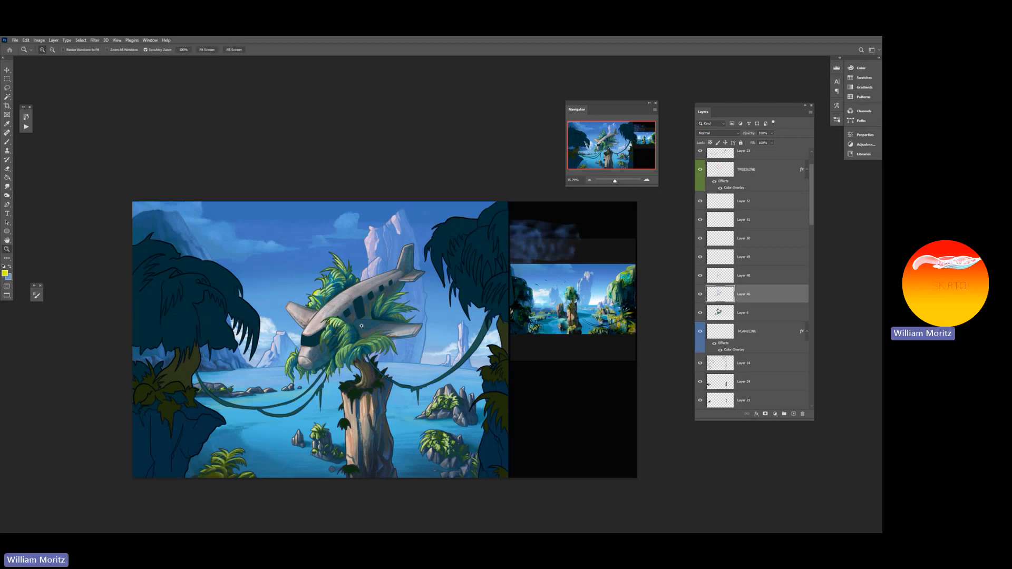
pyautogui.click(320, 311)
pyautogui.click(326, 258)
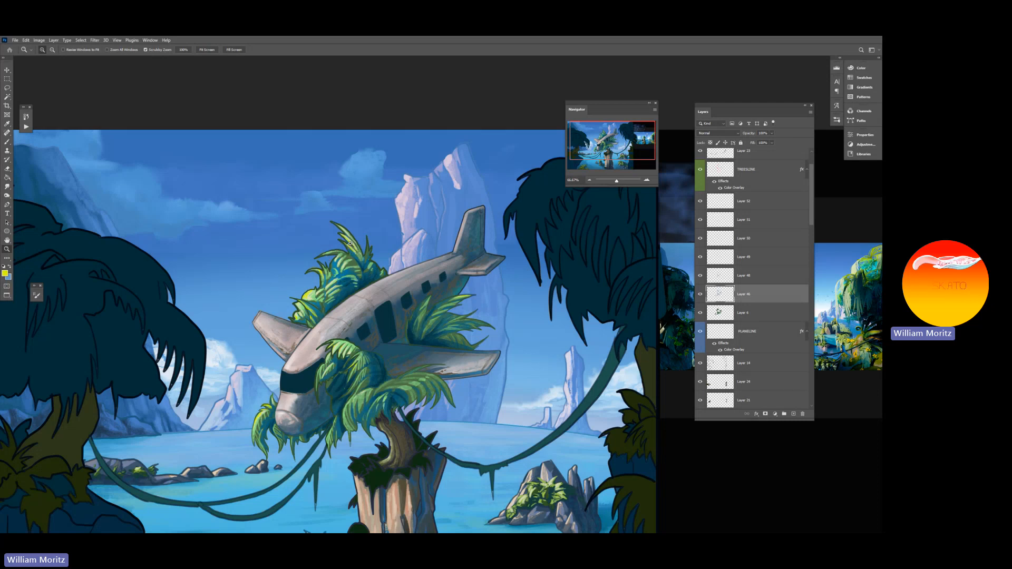
pyautogui.press('v')
pyautogui.rightClick(343, 244)
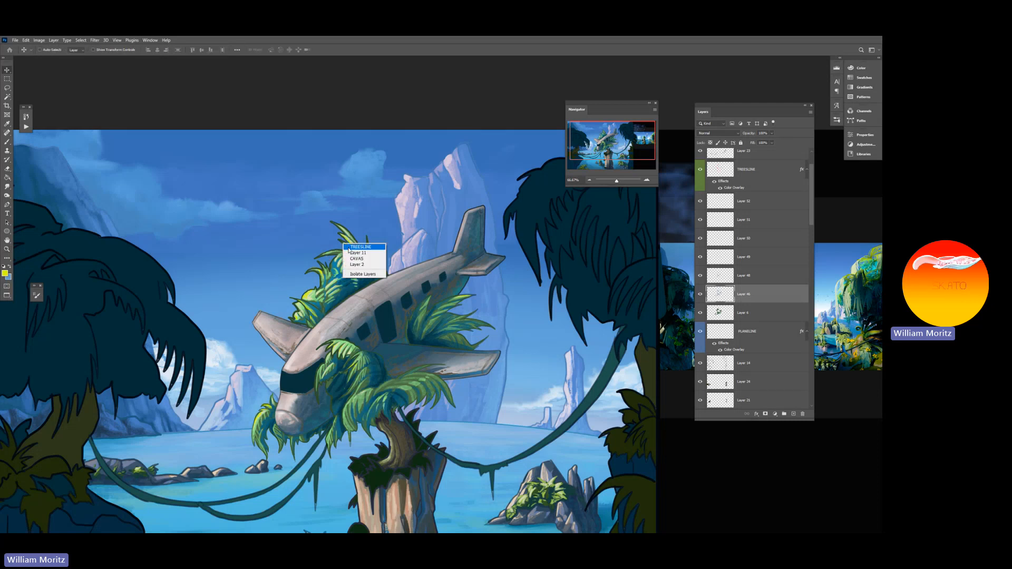
pyautogui.click(351, 248)
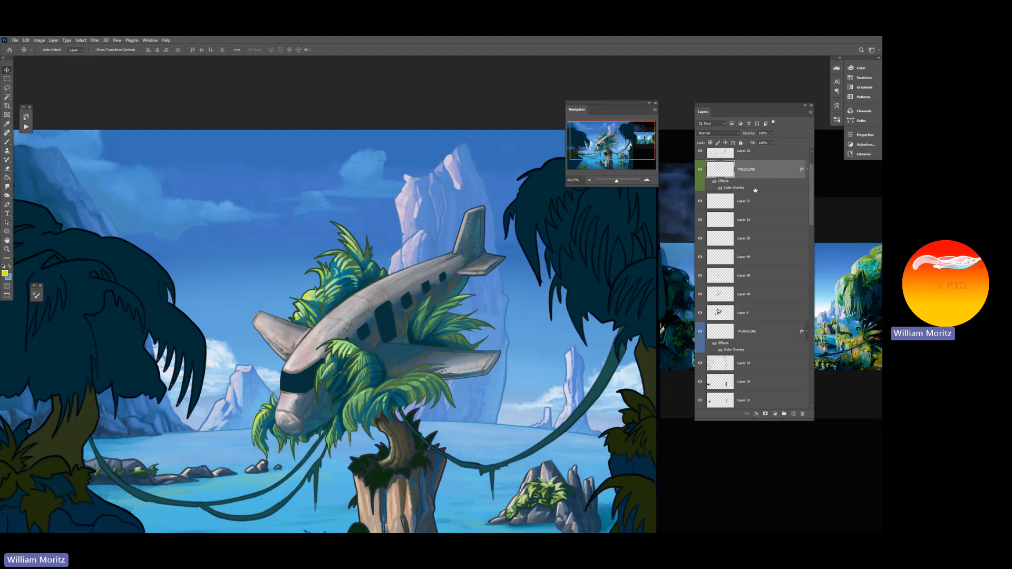
pyautogui.rightClick(767, 171)
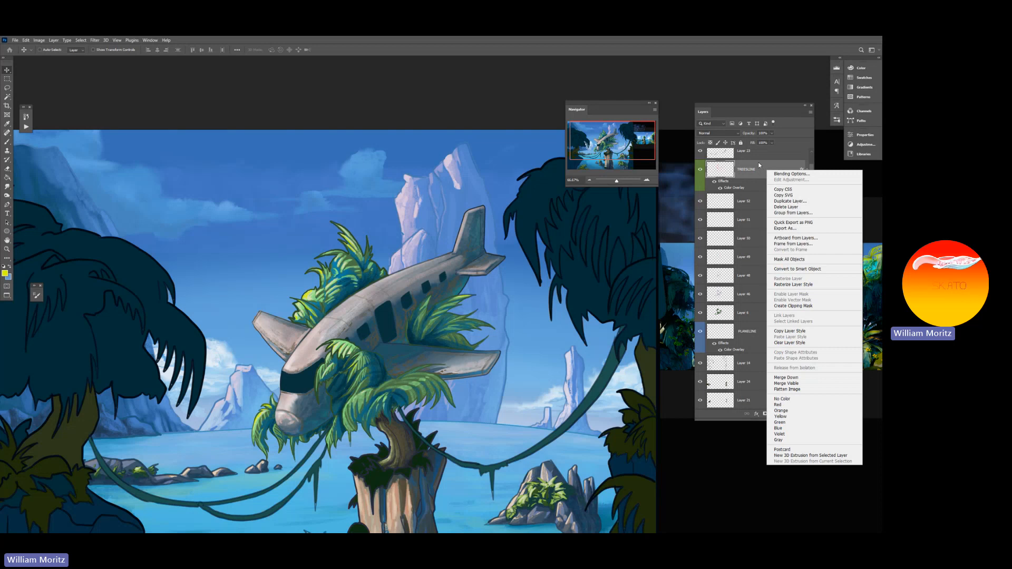
pyautogui.click(793, 284)
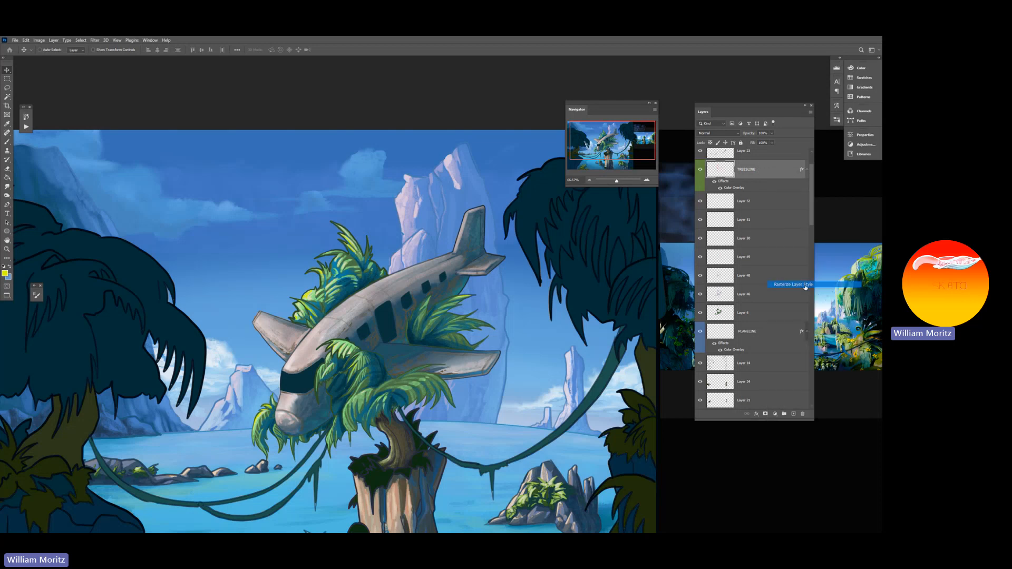
# Step: Compare the palm foliage with and without the TREESLINE line art
pyautogui.click(700, 170)
pyautogui.click(700, 170)
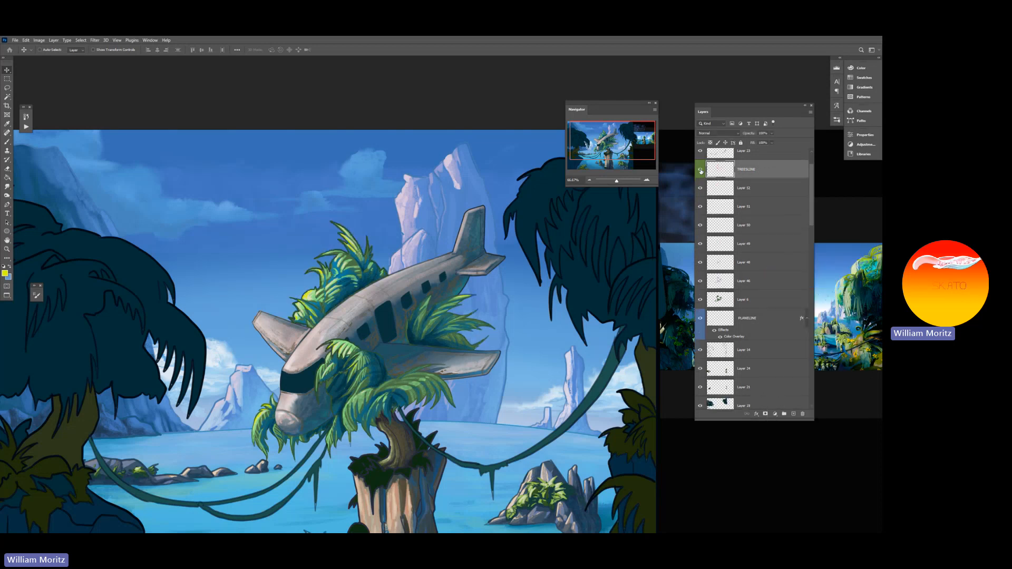
pyautogui.click(700, 170)
pyautogui.click(700, 170)
# Step: Lighten the TREESLINE line art around the plane's palm foliage with the Dodge tool
pyautogui.click(612, 182)
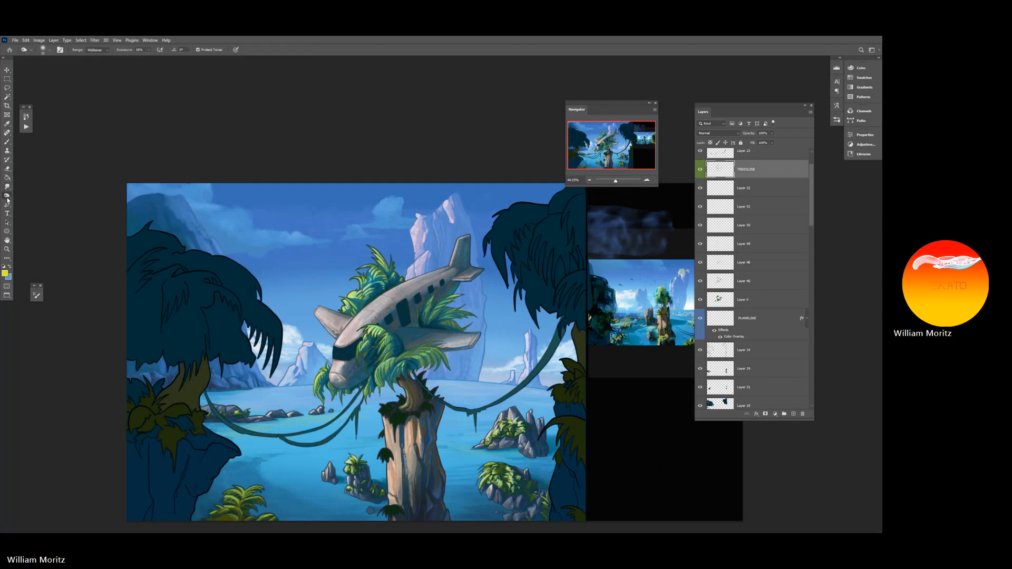
pyautogui.click(7, 196)
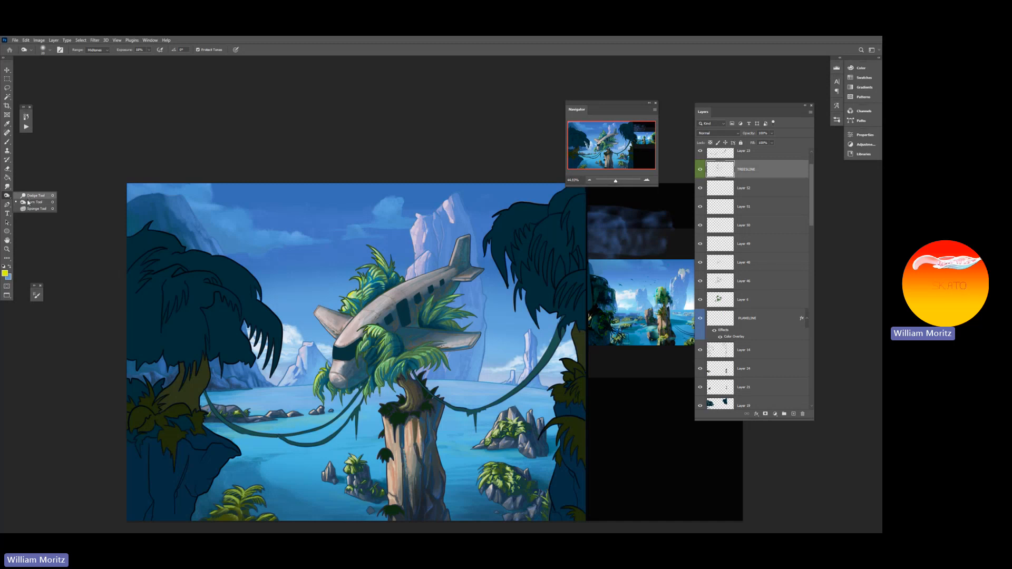
pyautogui.click(29, 202)
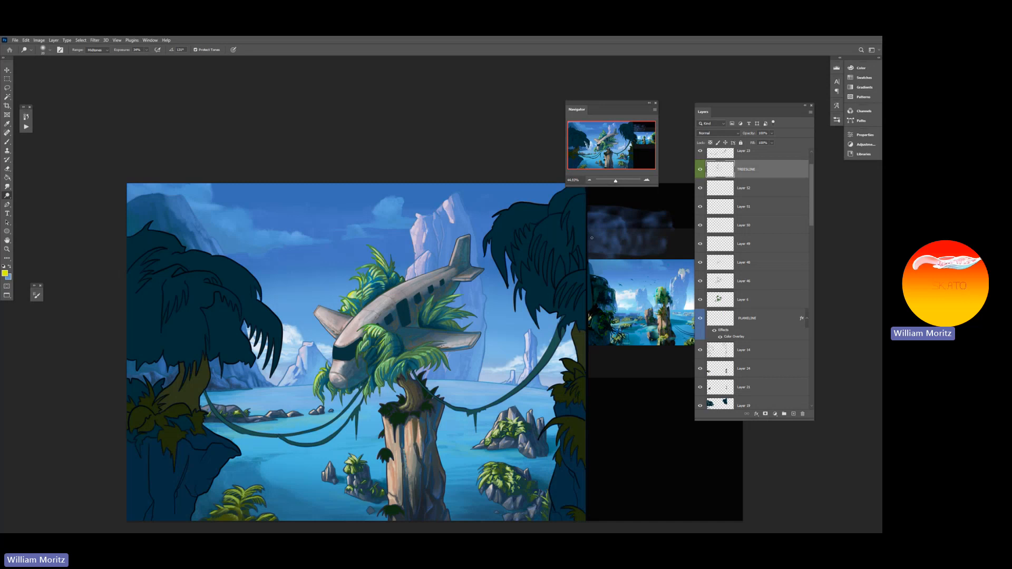
pyautogui.moveTo(623, 179); pyautogui.dragTo(614, 181)
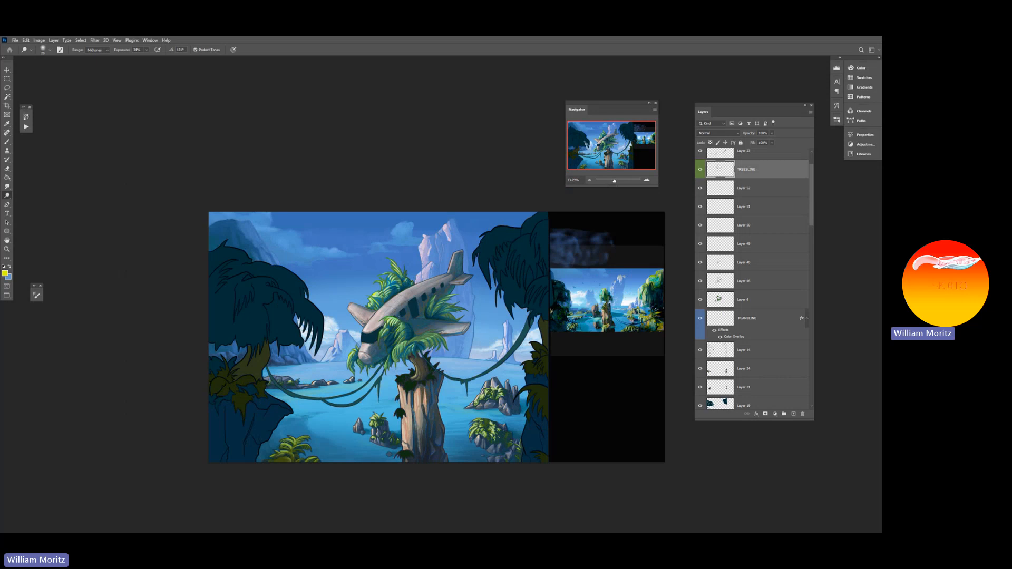
pyautogui.moveTo(386, 267); pyautogui.dragTo(359, 257)
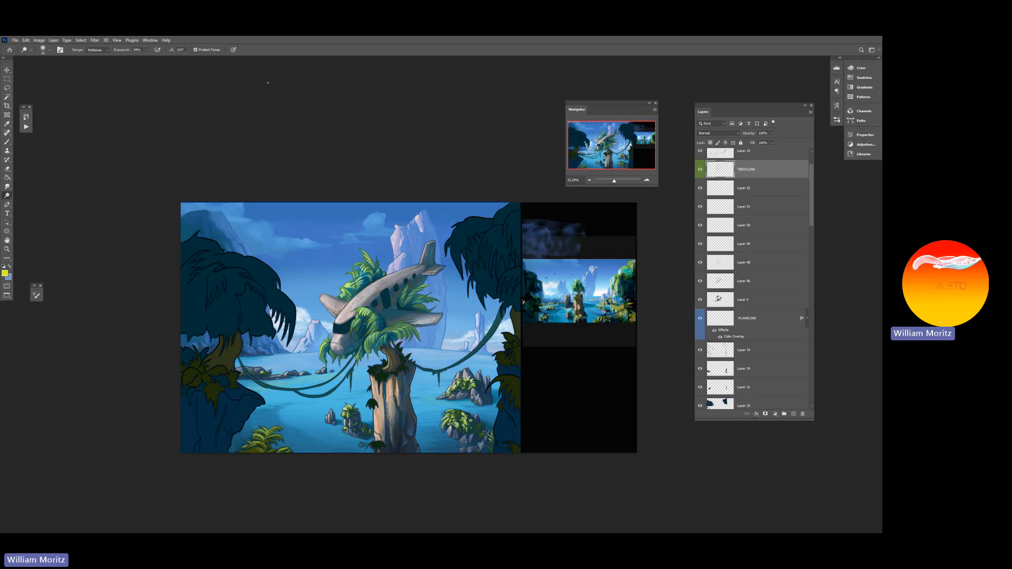
# Step: Pick Layer 48 from the foliage behind the plane and compare the painting with and without it
pyautogui.click(7, 69)
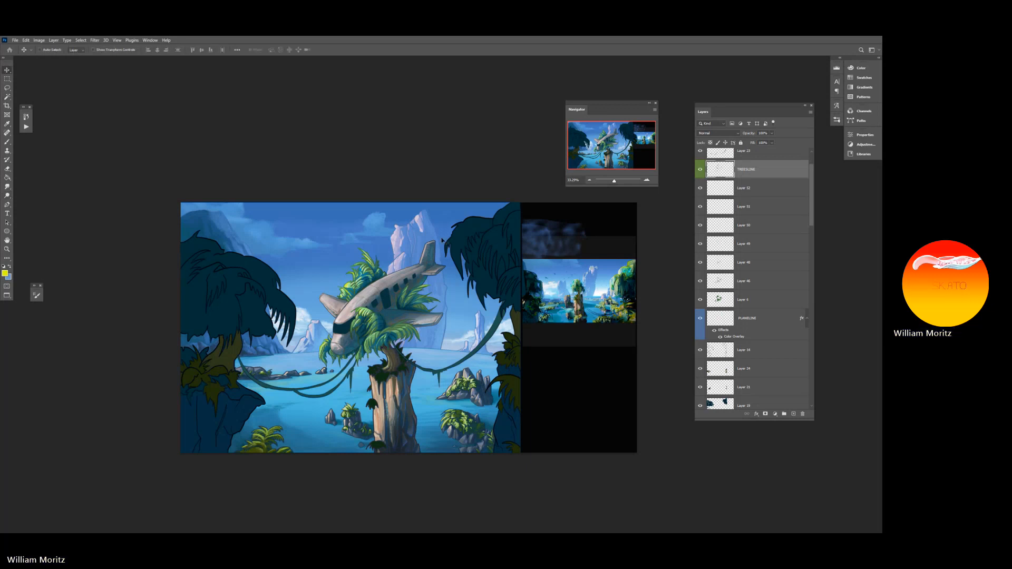
pyautogui.rightClick(369, 283)
pyautogui.click(382, 285)
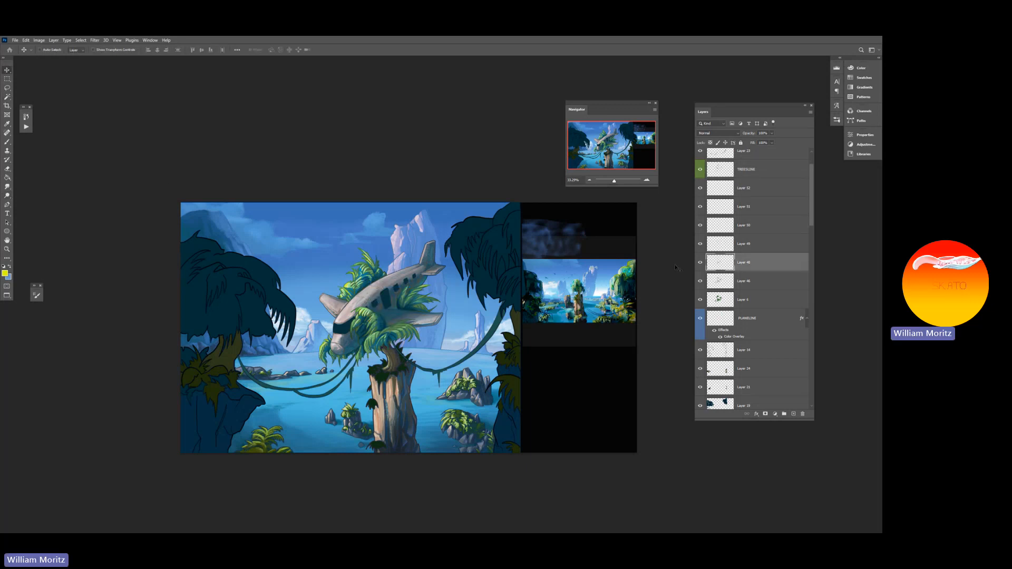
pyautogui.click(700, 262)
pyautogui.click(700, 262)
pyautogui.click(701, 262)
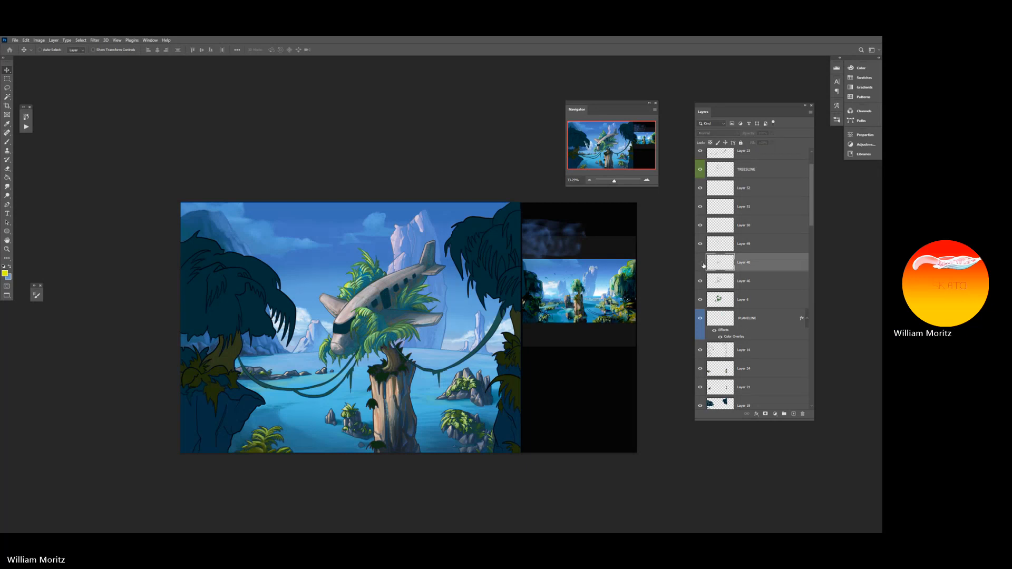
pyautogui.click(700, 262)
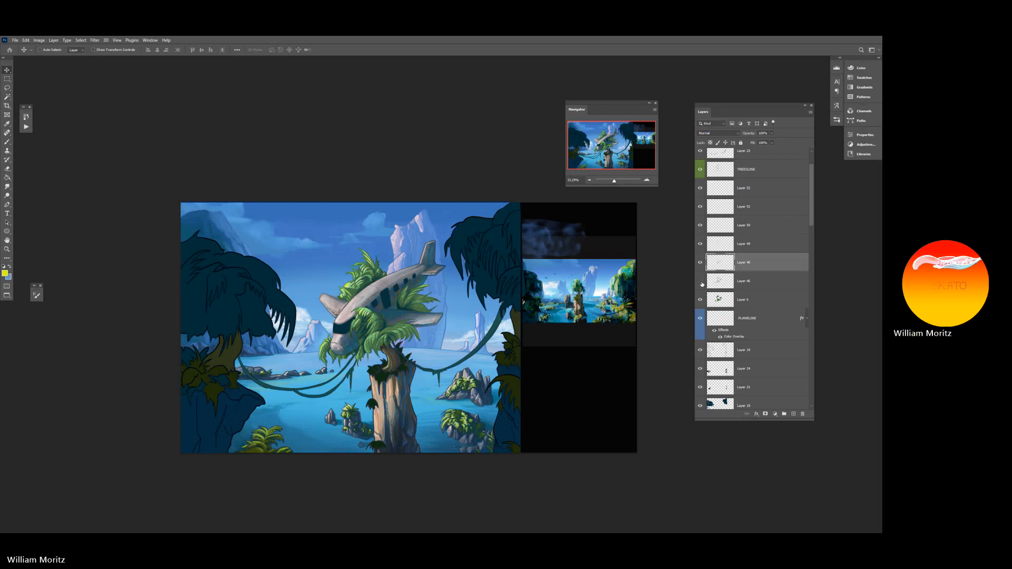
# Step: Select Layer 46 and set up the Eraser with a larger soft brush at 50% opacity
pyautogui.click(722, 287)
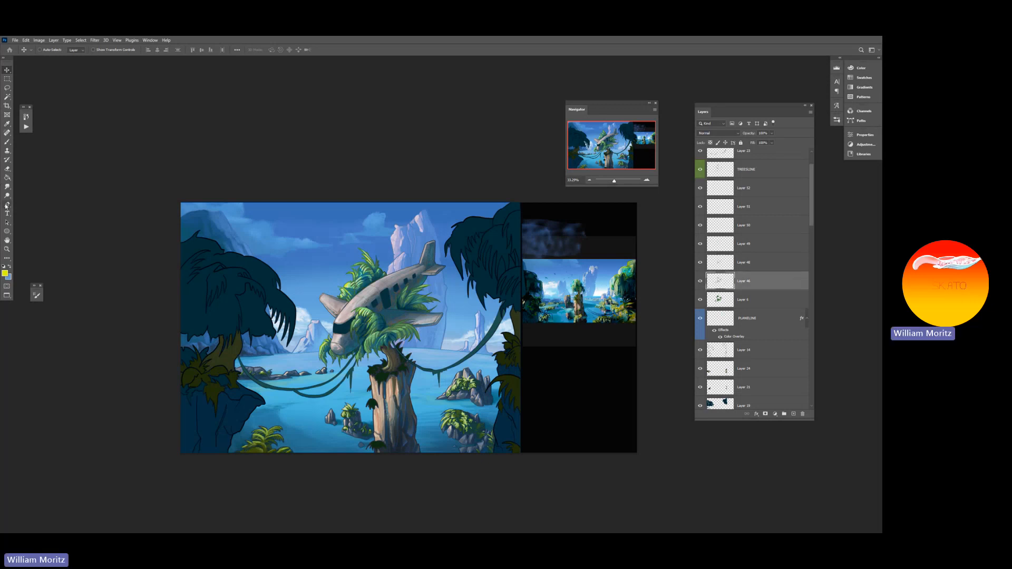
pyautogui.press('e')
pyautogui.click(50, 50)
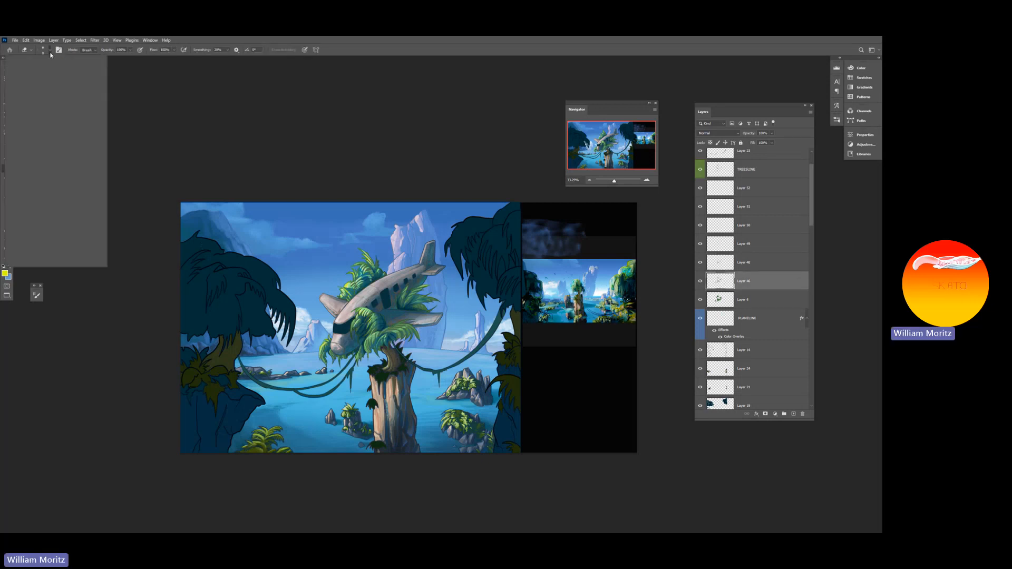
pyautogui.click(49, 50)
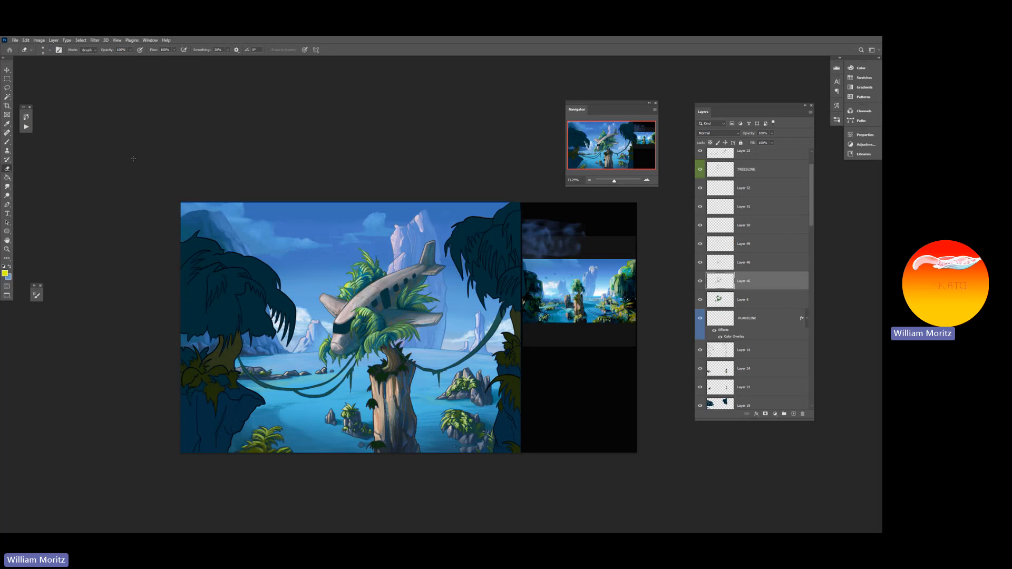
pyautogui.press(']')
pyautogui.press(']')
pyautogui.press(']')
pyautogui.press(']')
pyautogui.press(']')
pyautogui.press(']')
pyautogui.press(']')
pyautogui.press(']')
pyautogui.press(']')
pyautogui.press(']')
pyautogui.press(']')
pyautogui.press(']')
pyautogui.press(']')
pyautogui.press(']')
pyautogui.press(']')
pyautogui.press(']')
pyautogui.press(']')
pyautogui.press(']')
pyautogui.press(']')
pyautogui.click(130, 50)
pyautogui.click(113, 59)
pyautogui.click(187, 145)
pyautogui.press('[')
pyautogui.press('[')
pyautogui.press('[')
# Step: Brighten Layer 6's palm foliage with the Dodge tool and compare the painting with and without that layer
pyautogui.click(714, 302)
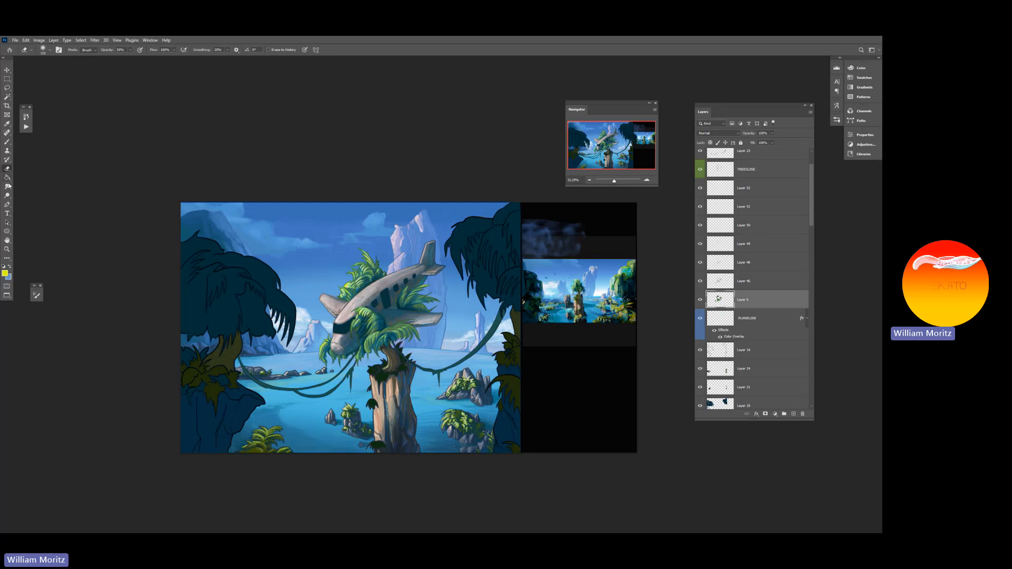
pyautogui.click(7, 195)
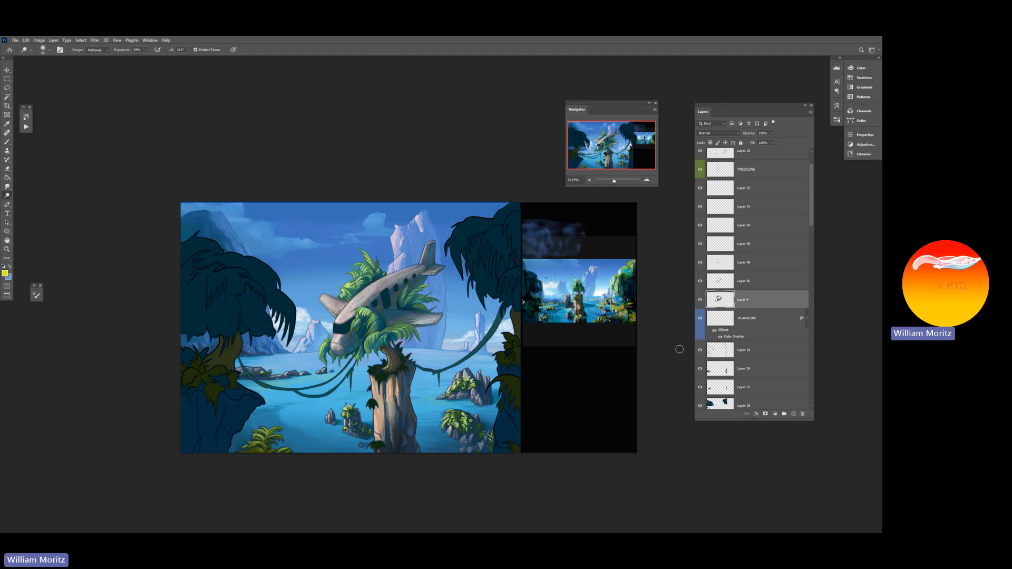
pyautogui.click(701, 300)
pyautogui.click(700, 300)
pyautogui.click(701, 300)
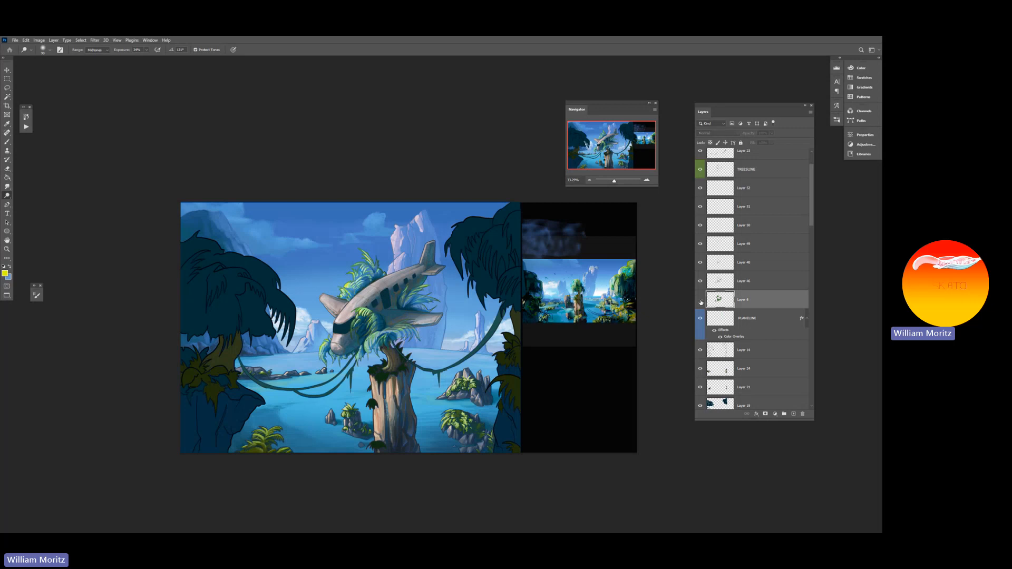
pyautogui.click(700, 301)
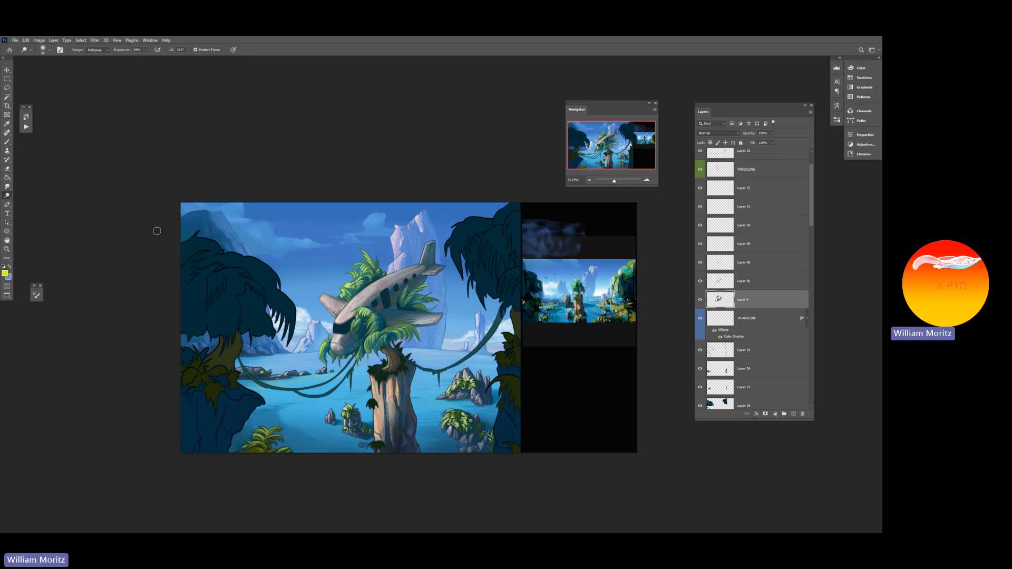
# Step: Examine the reference image's foliage and lighting up close, and return to the view of the plane painting
pyautogui.moveTo(614, 182); pyautogui.dragTo(613, 181)
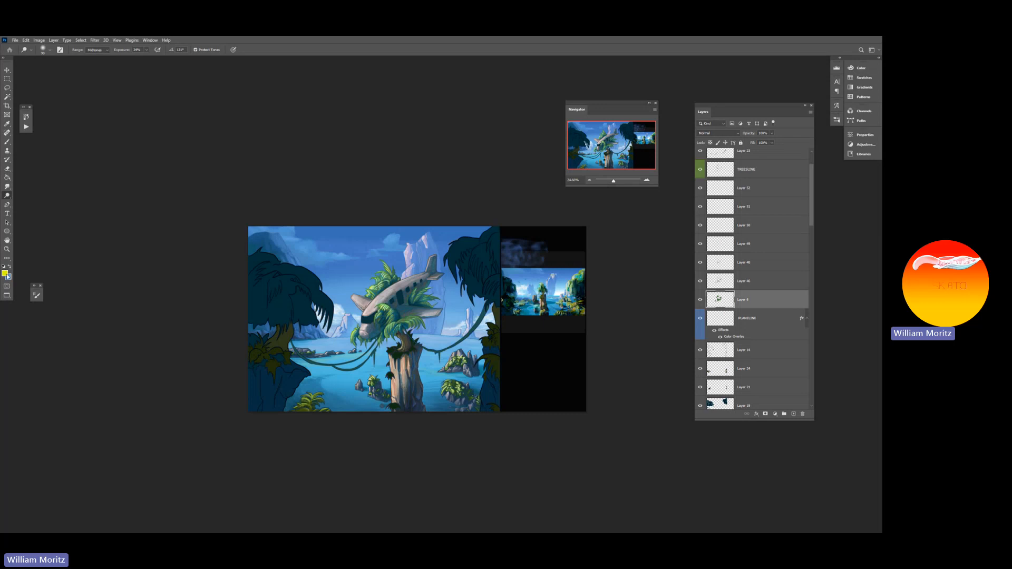
pyautogui.press('z')
pyautogui.moveTo(552, 305); pyautogui.dragTo(553, 305)
pyautogui.click(552, 304)
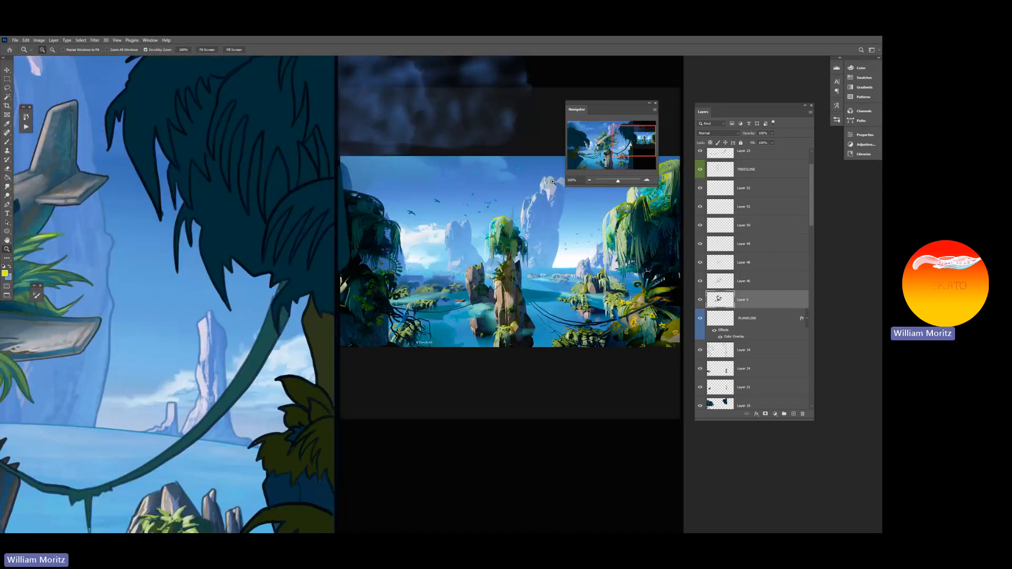
pyautogui.click(552, 180)
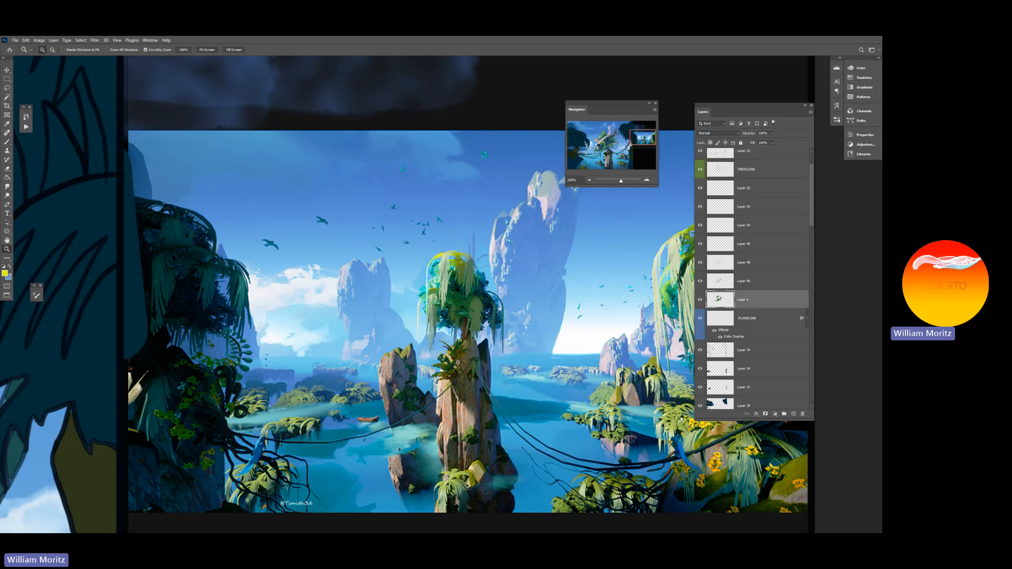
pyautogui.click(616, 184)
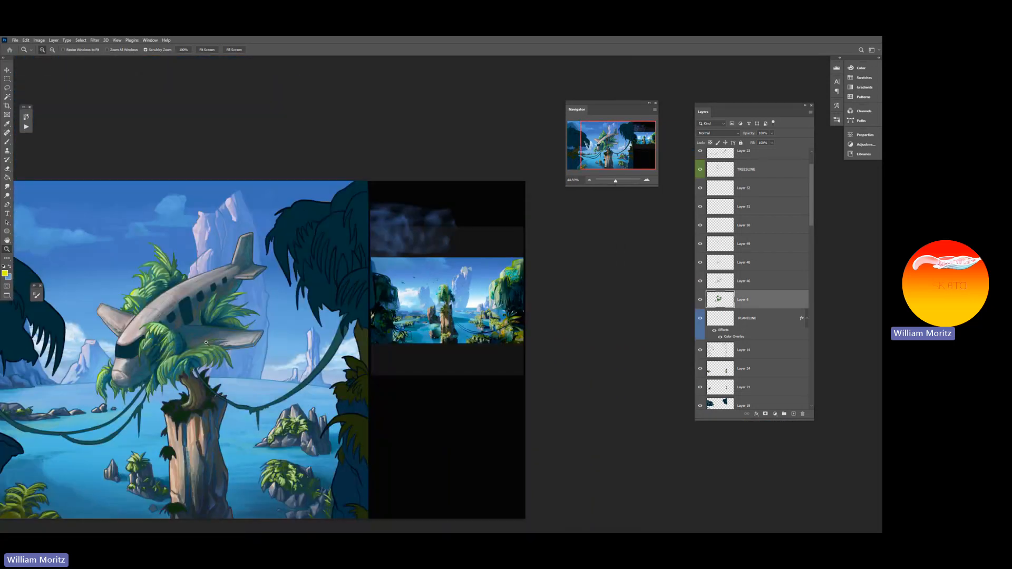
pyautogui.moveTo(206, 343); pyautogui.dragTo(402, 224)
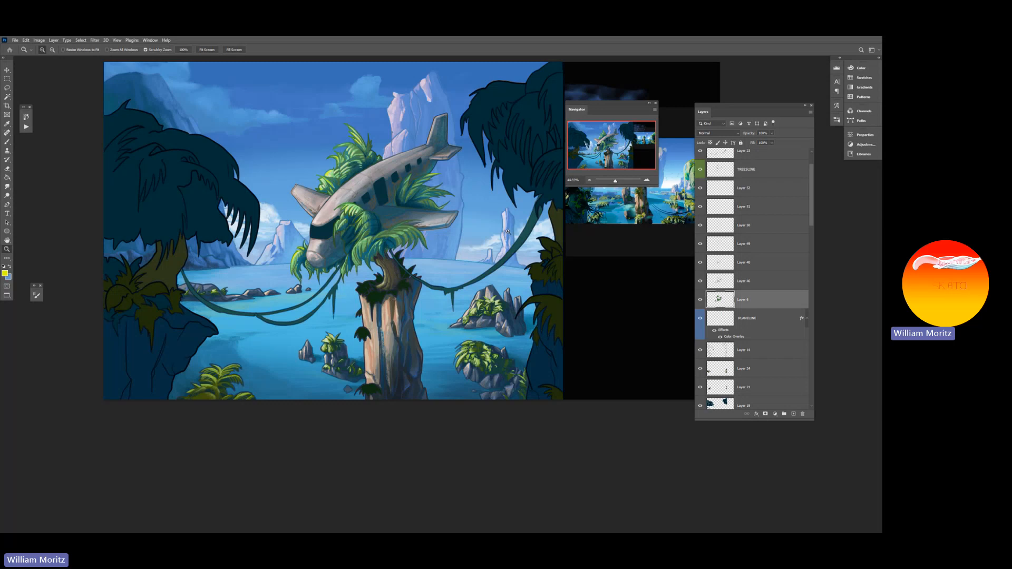
# Step: View the whole plane painting beside the reference image, with both fully on the canvas at a reduced zoom
pyautogui.moveTo(614, 181); pyautogui.dragTo(614, 180)
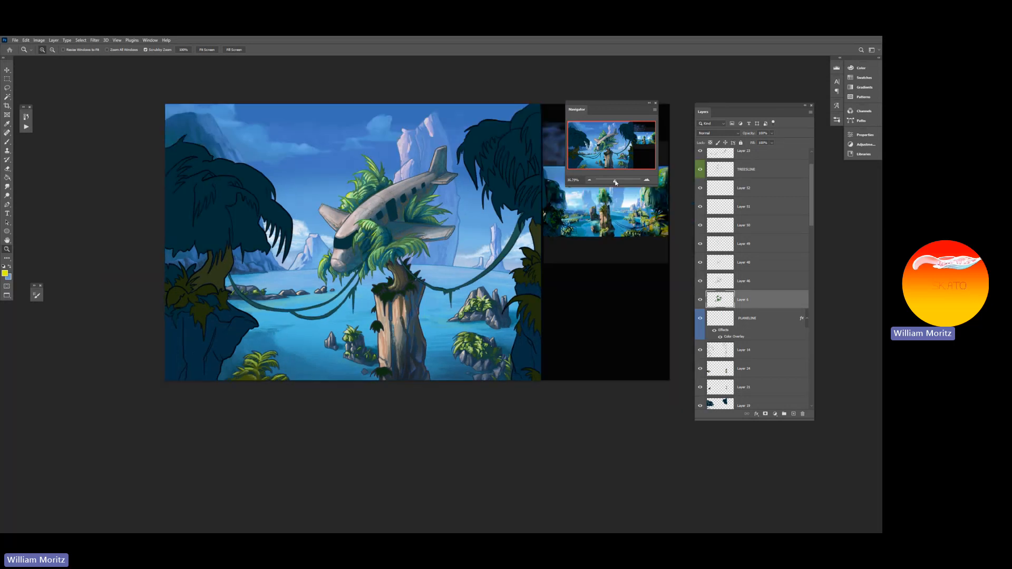
pyautogui.moveTo(413, 210); pyautogui.dragTo(412, 233)
pyautogui.scroll(1, 412, 233)
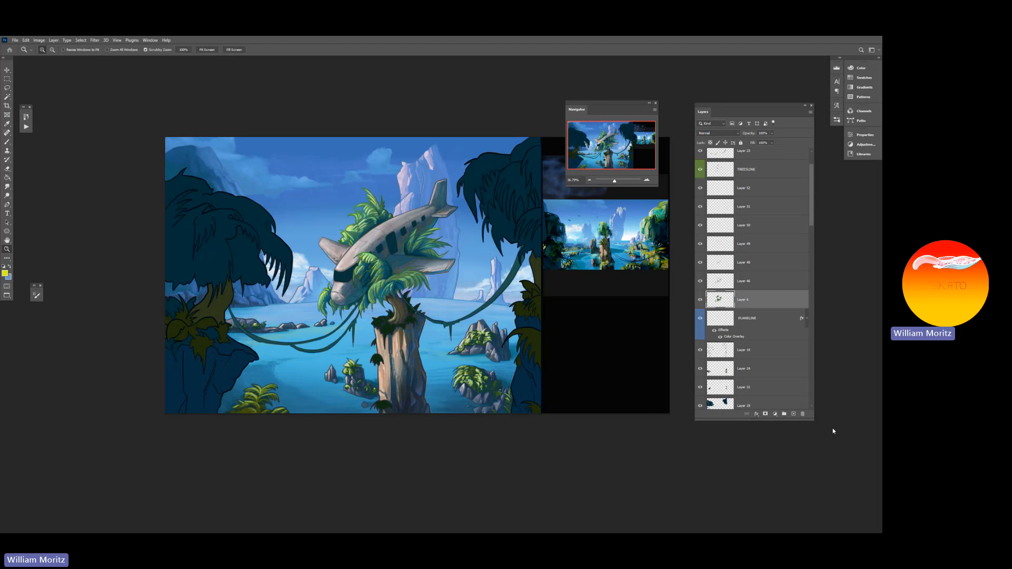
# Step: Switch to the Teams meeting Electronic Illustration Demo and try to stop its recording
pyautogui.click(861, 428)
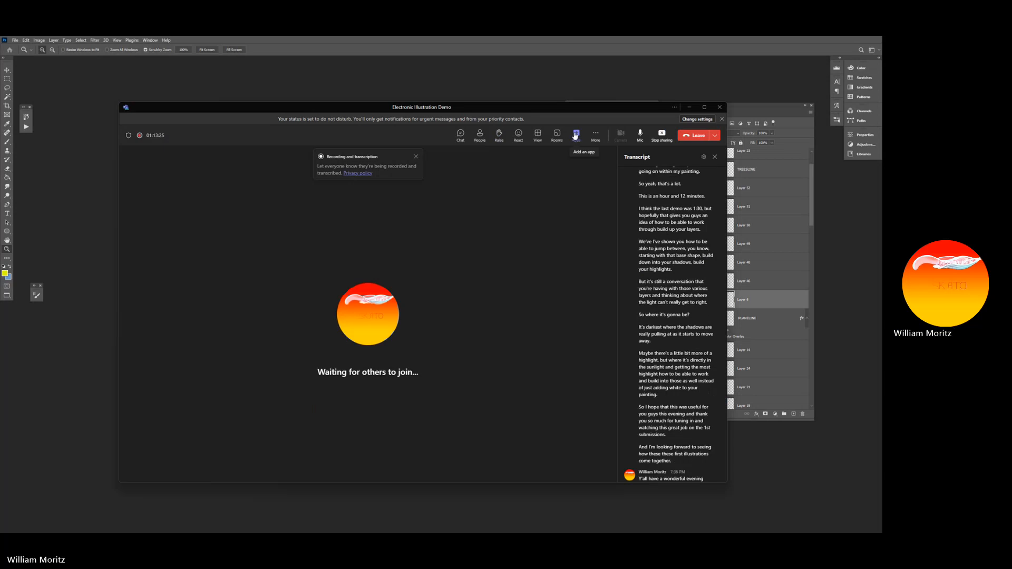
pyautogui.click(596, 137)
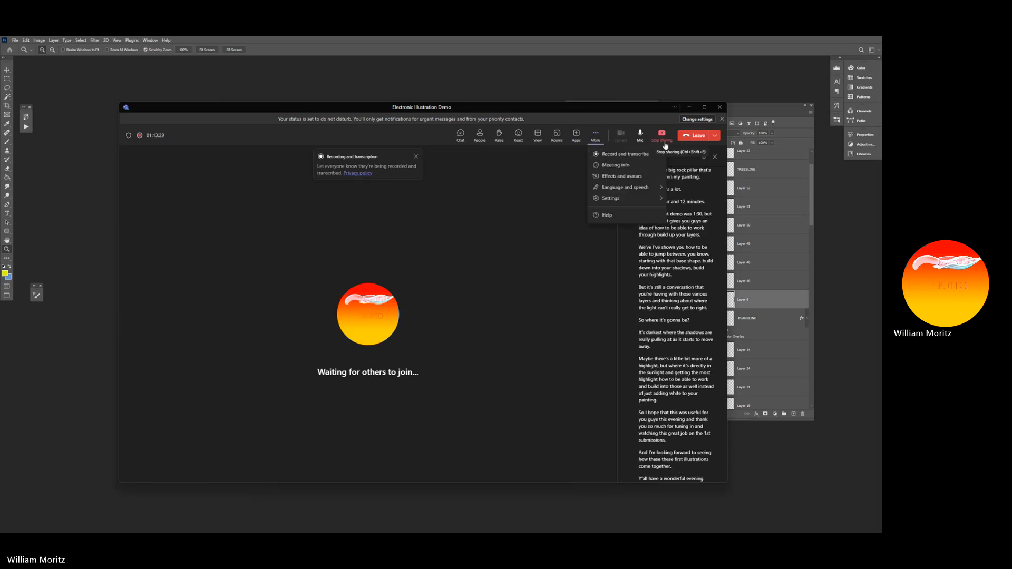
pyautogui.click(160, 154)
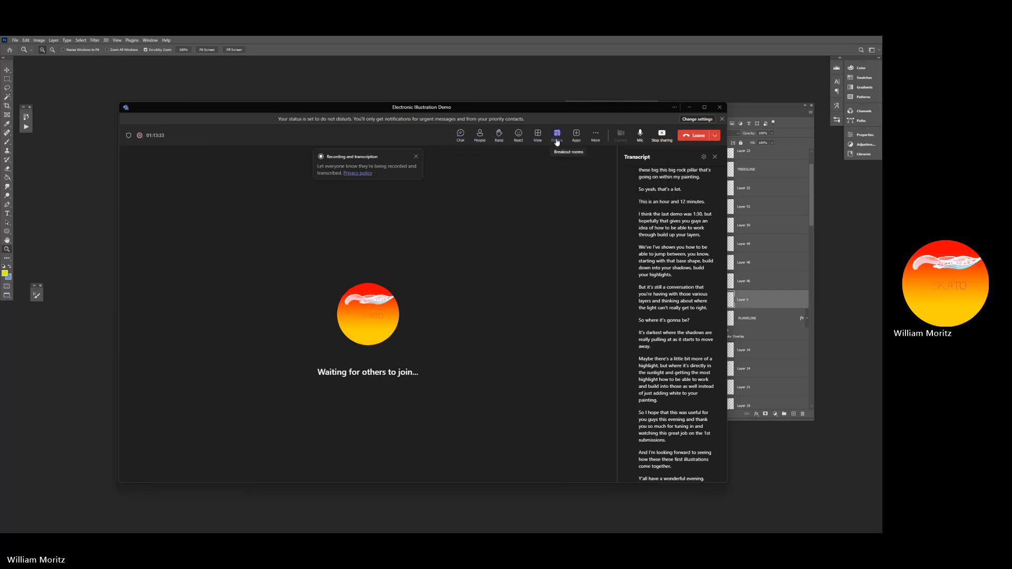
pyautogui.click(595, 136)
pyautogui.moveTo(615, 157)
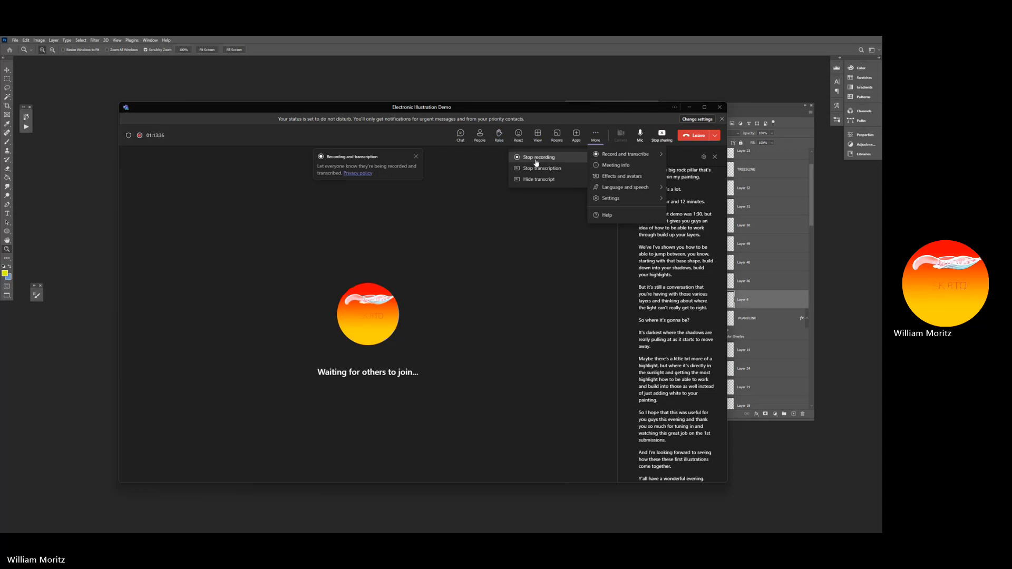
pyautogui.click(534, 161)
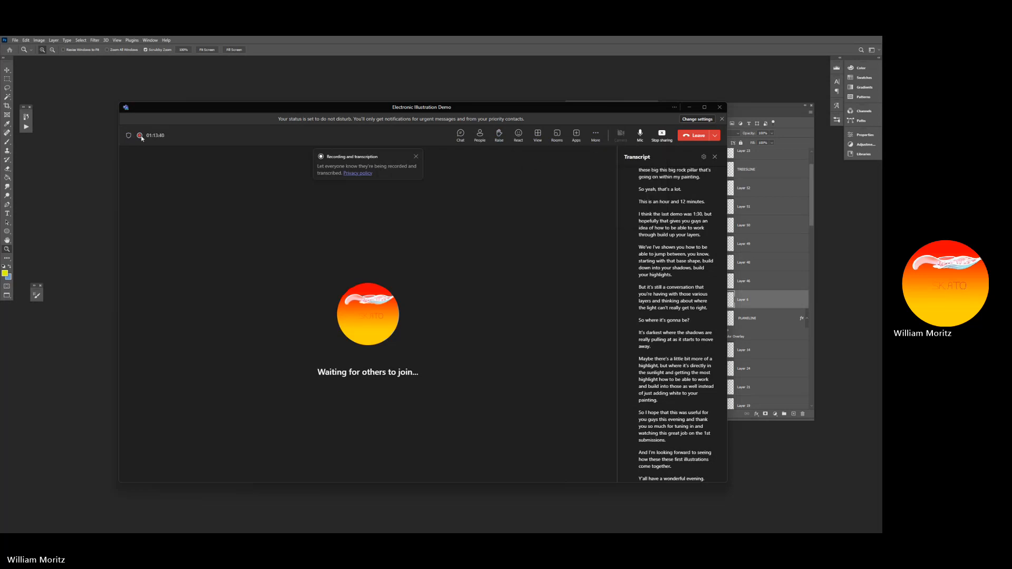
pyautogui.moveTo(140, 136)
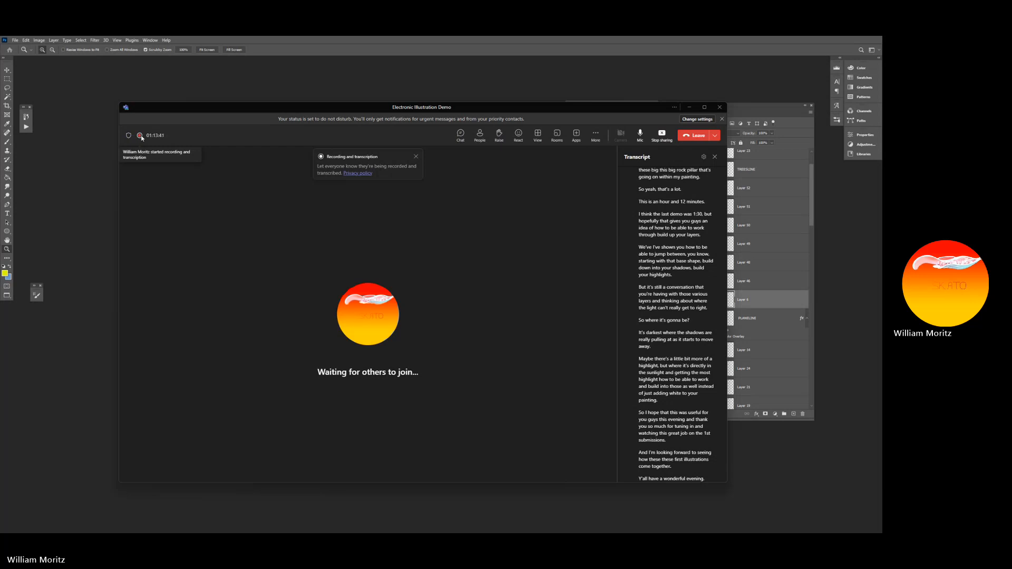
# Step: Close the meeting's recording and transcription options and stop sharing the screen
pyautogui.click(595, 135)
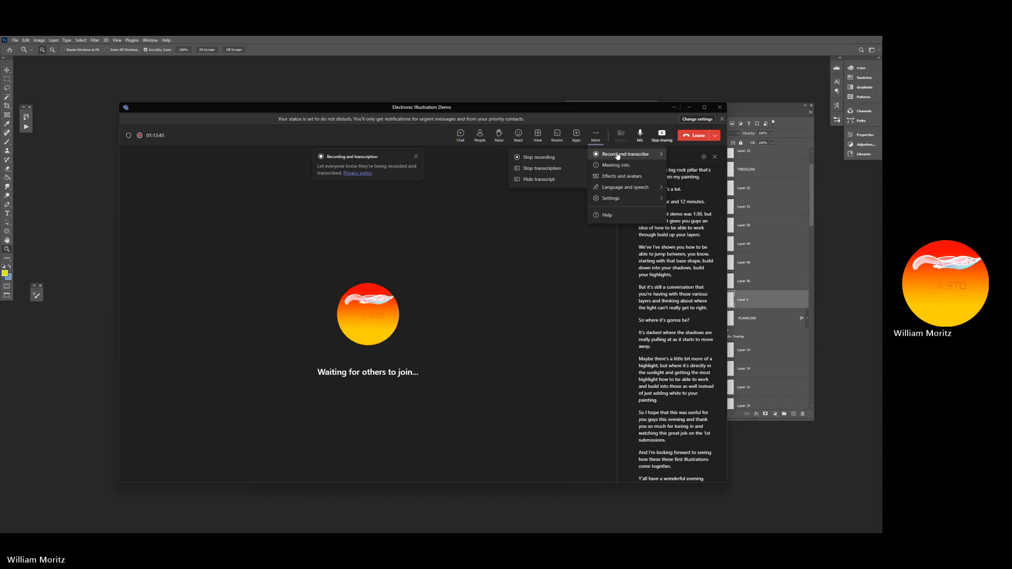
pyautogui.click(610, 122)
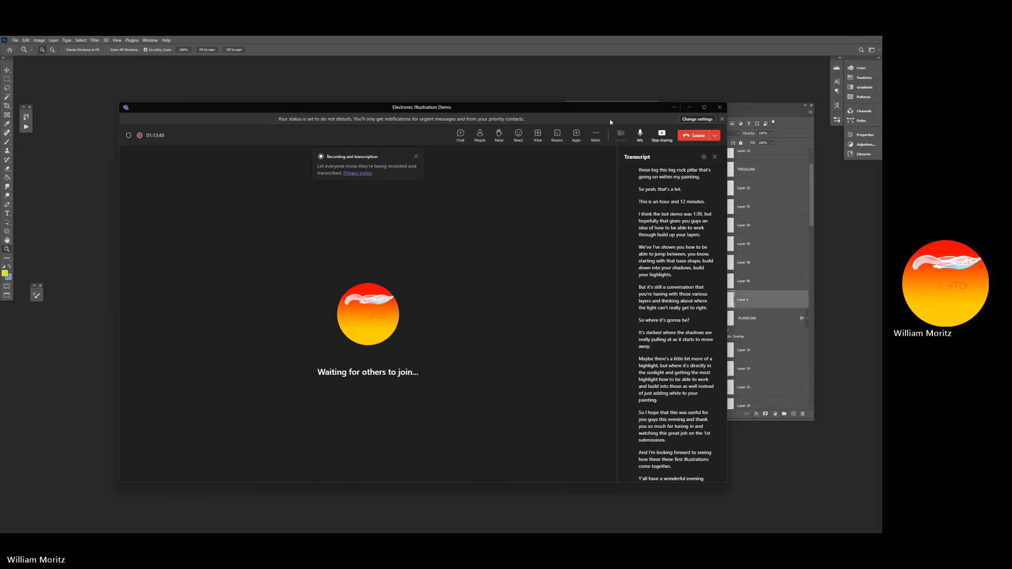
pyautogui.click(664, 140)
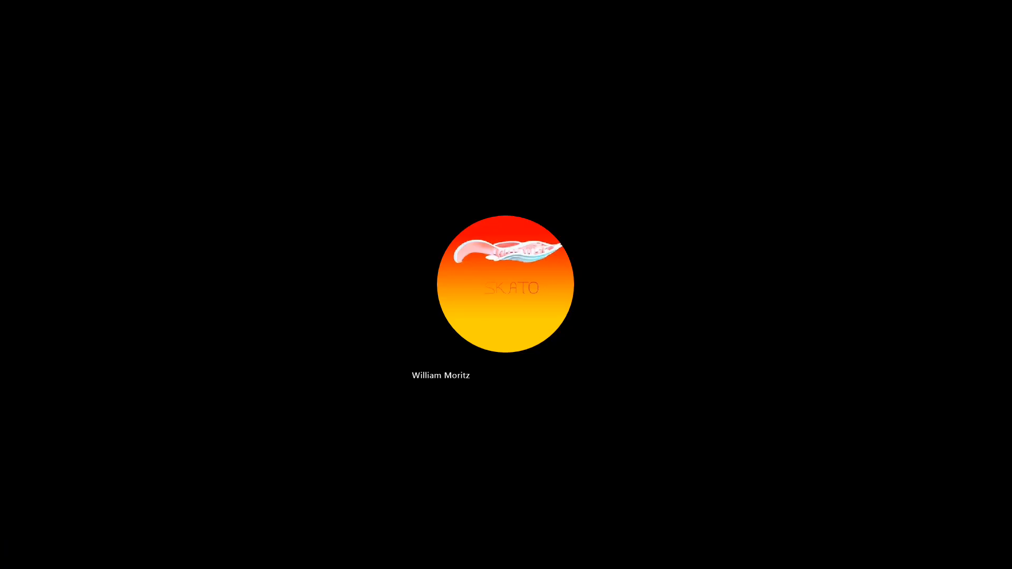